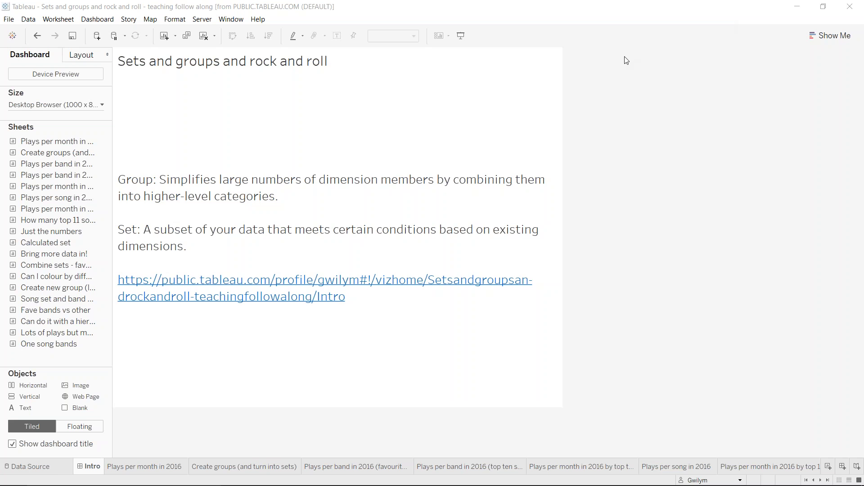
- On the Plays per month in 2016 sheet, plot Plays on Rows against continuous MONTH(Date) on Columns
left_click(160, 468)
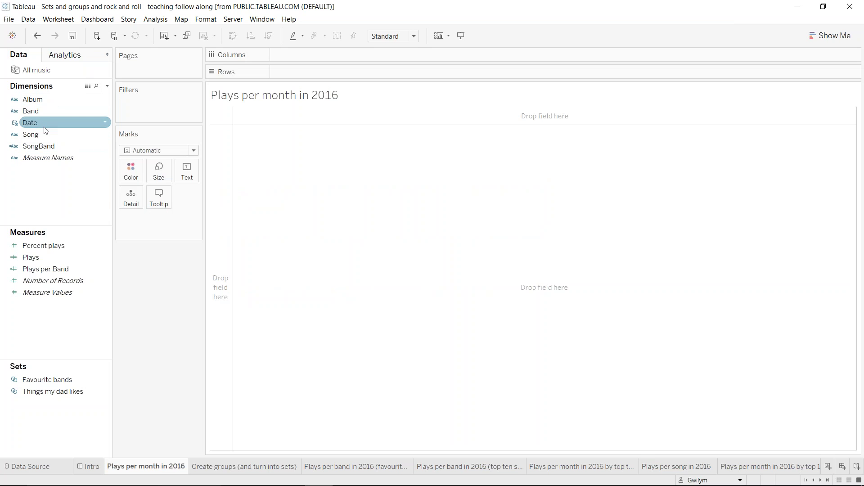
mouse_move(47, 122)
left_mouse_down()
mouse_move(318, 67)
mouse_move(334, 54)
mouse_move(329, 67)
mouse_move(331, 56)
left_mouse_up()
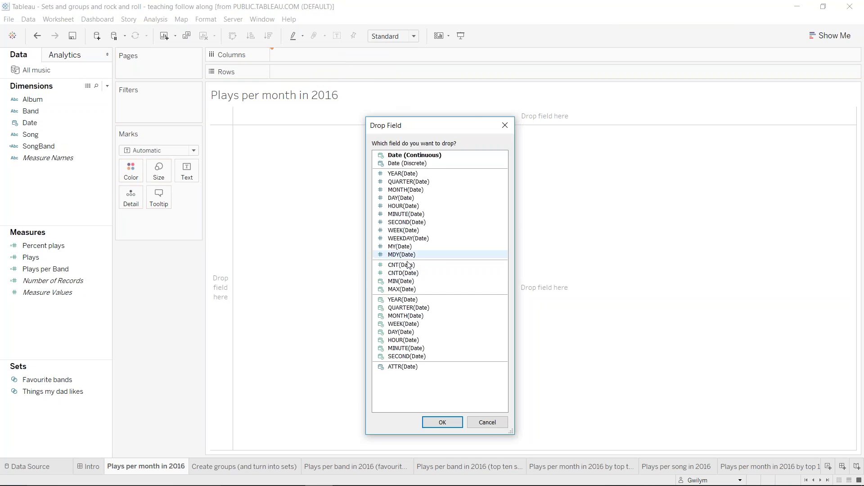
left_click(413, 320)
left_click(442, 422)
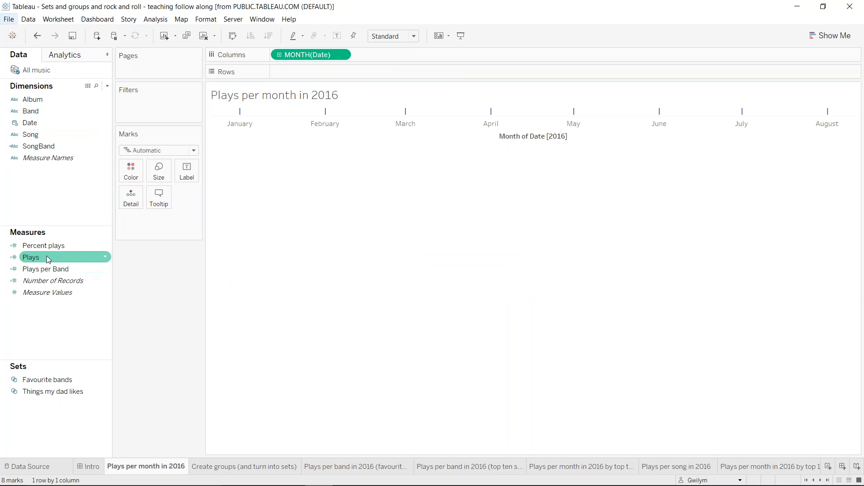
left_click_drag(48, 260, 353, 72)
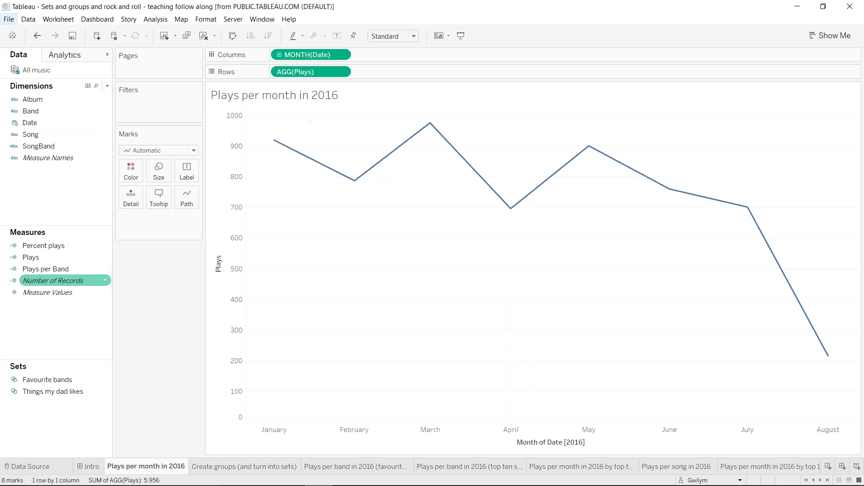
- Review the formula behind the Plays measure, and examine the monthly line's February and August points
right_click(47, 259)
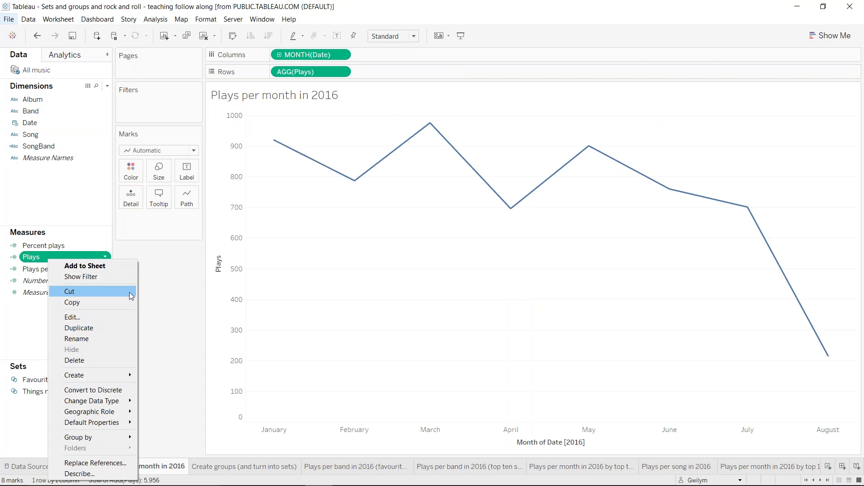
left_click(111, 322)
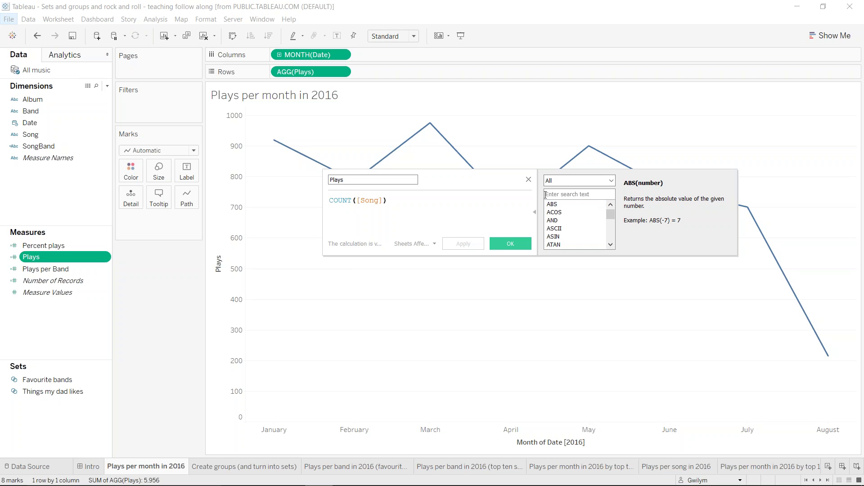
left_click(529, 180)
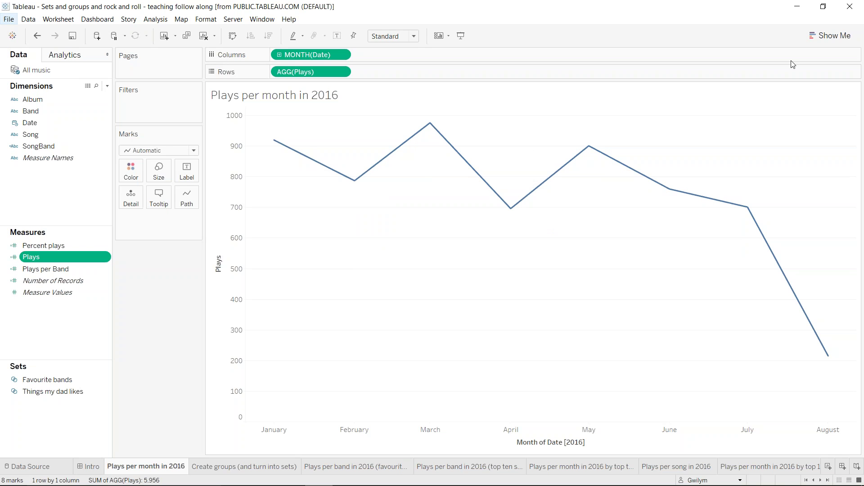
mouse_move(354, 176)
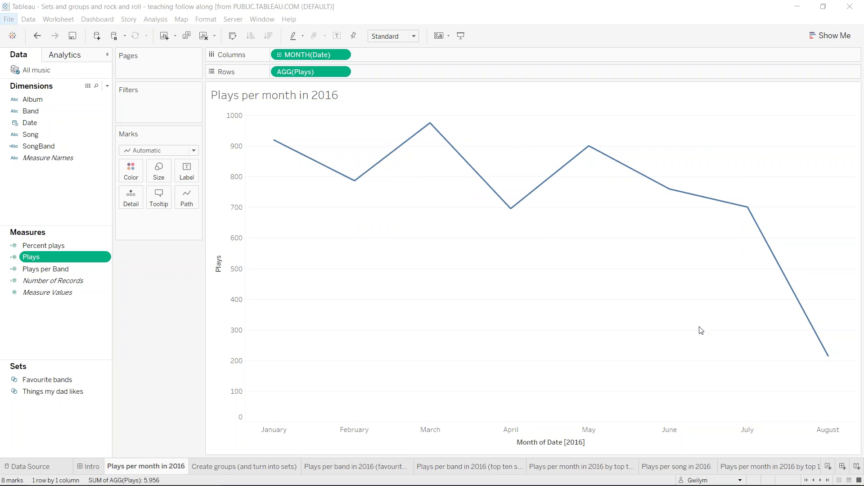
mouse_move(829, 356)
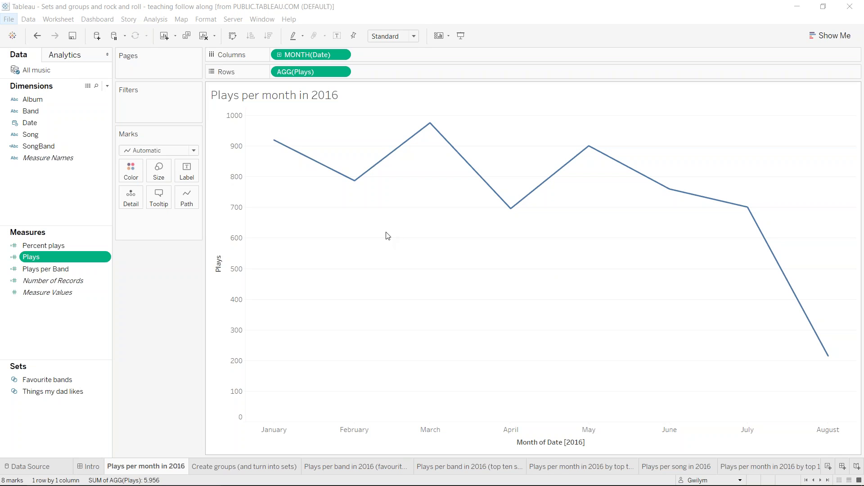
- On the Create groups (and turn into sets) sheet, inspect the Favourite bands set's member list and condition settings
left_click(242, 468)
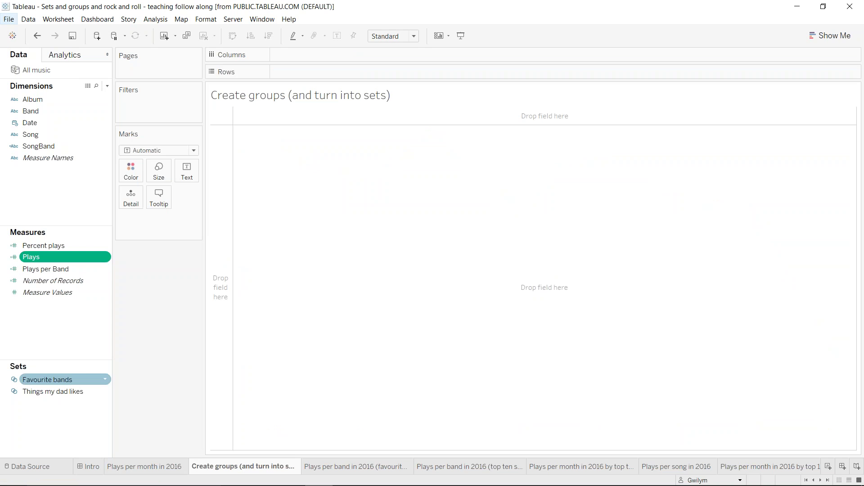
right_click(66, 380)
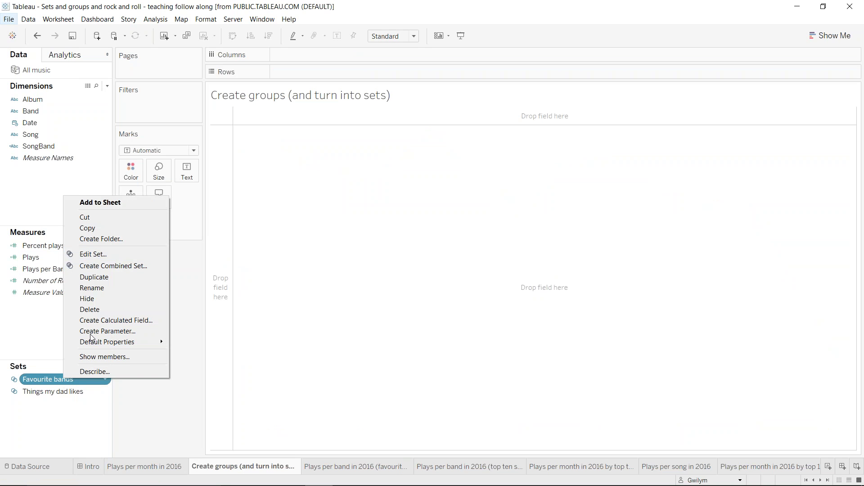
left_click(127, 255)
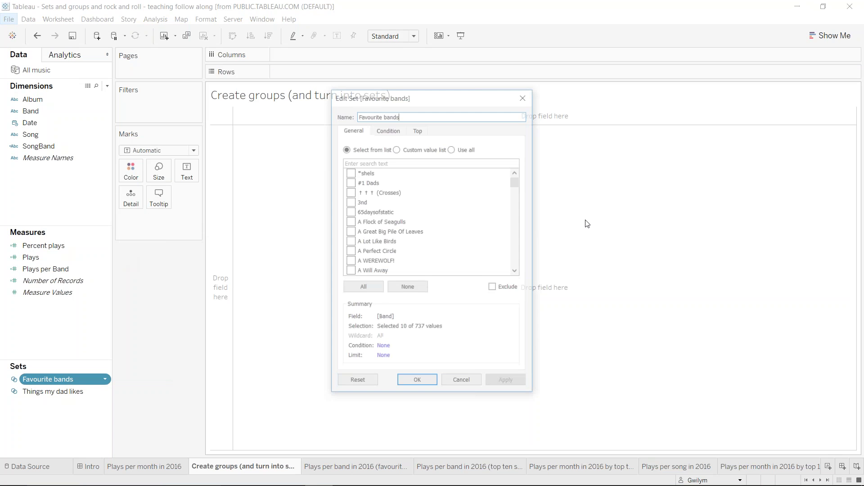
left_click(389, 130)
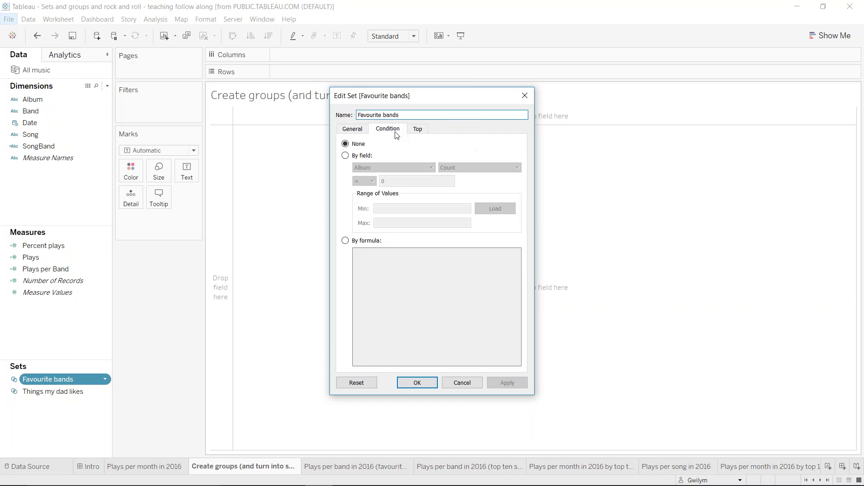
left_click(353, 130)
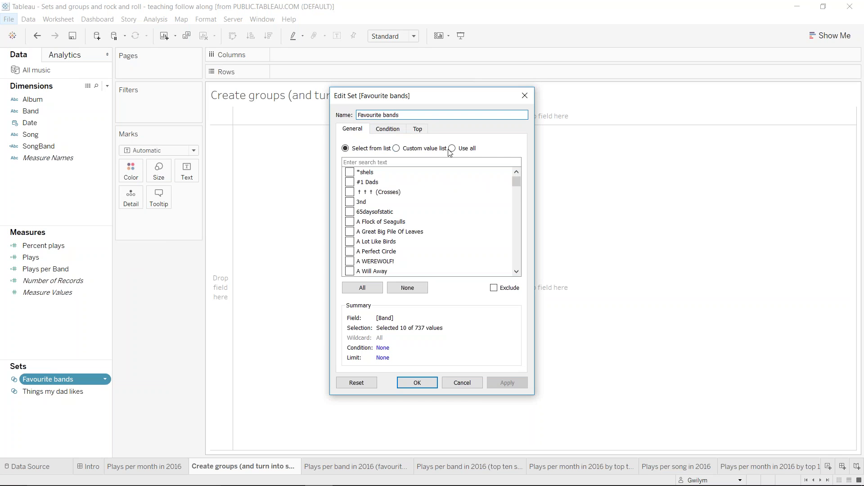
left_click_drag(516, 182, 513, 193)
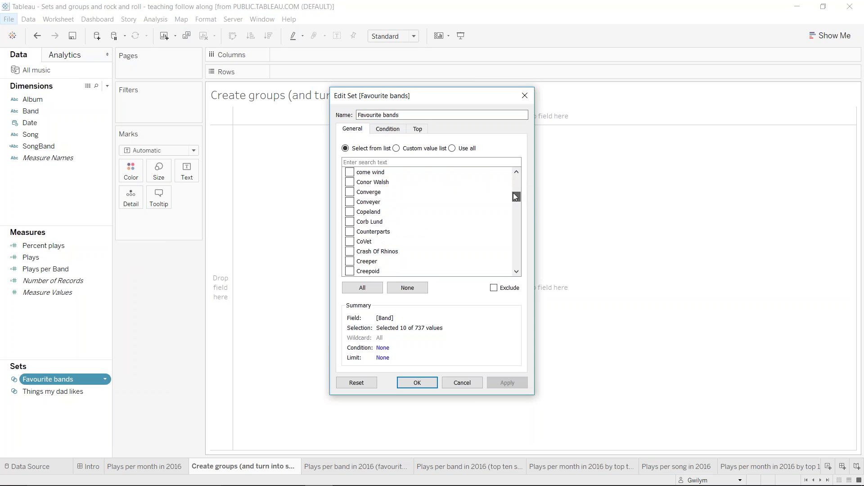
left_click(387, 130)
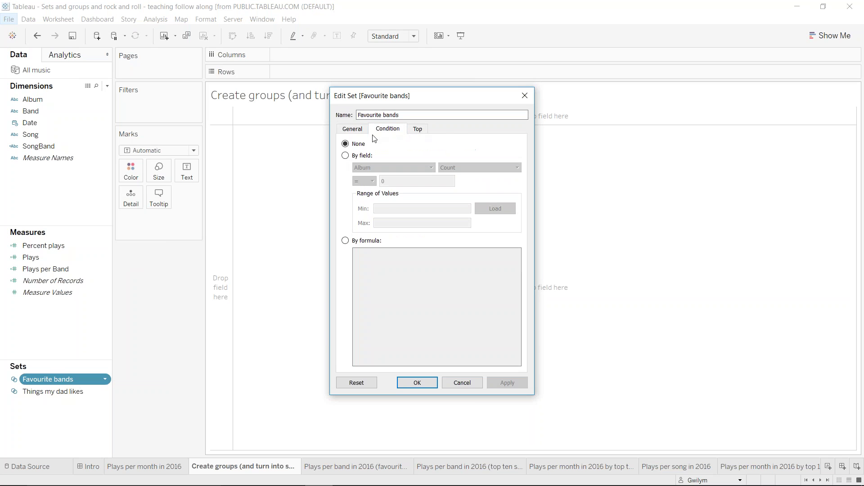
left_click(525, 96)
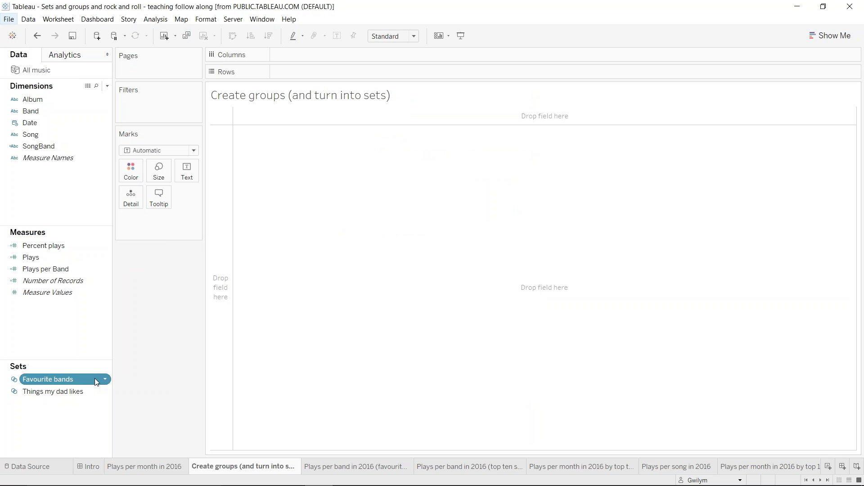
- List the members of the Favourite bands set on Rows, and take the field off Rows again
left_click_drag(60, 381, 315, 70)
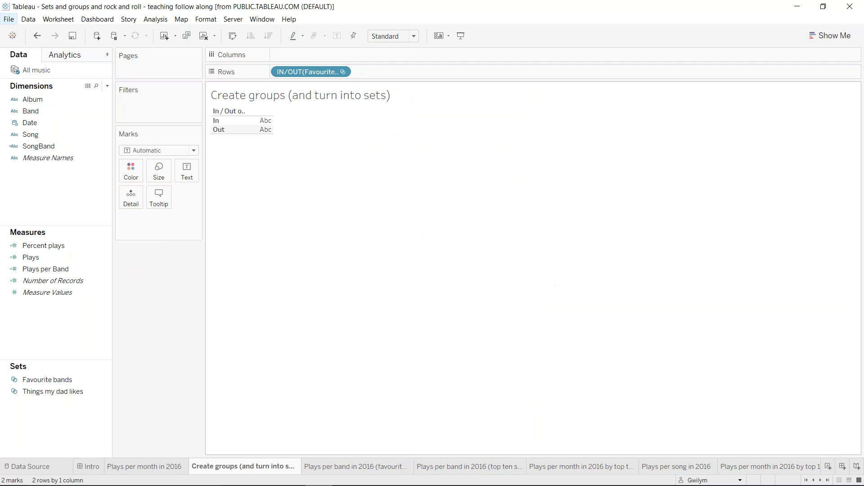
left_click(343, 73)
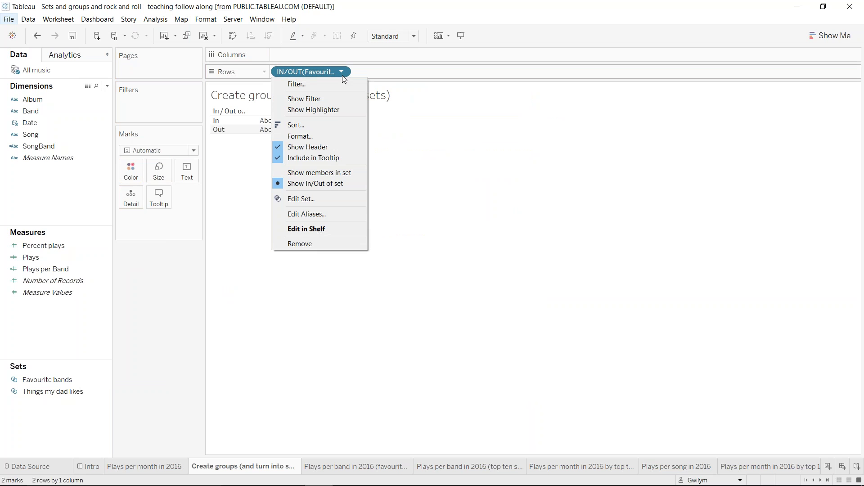
left_click(319, 173)
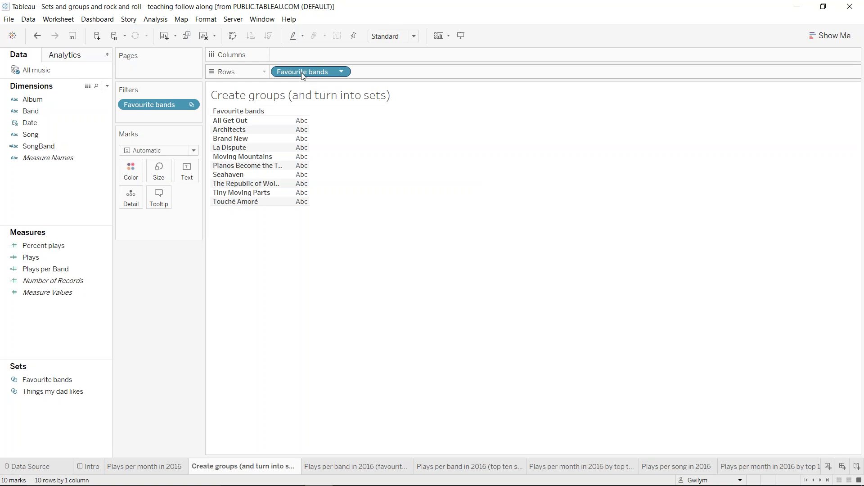
left_click_drag(315, 75, 345, 9)
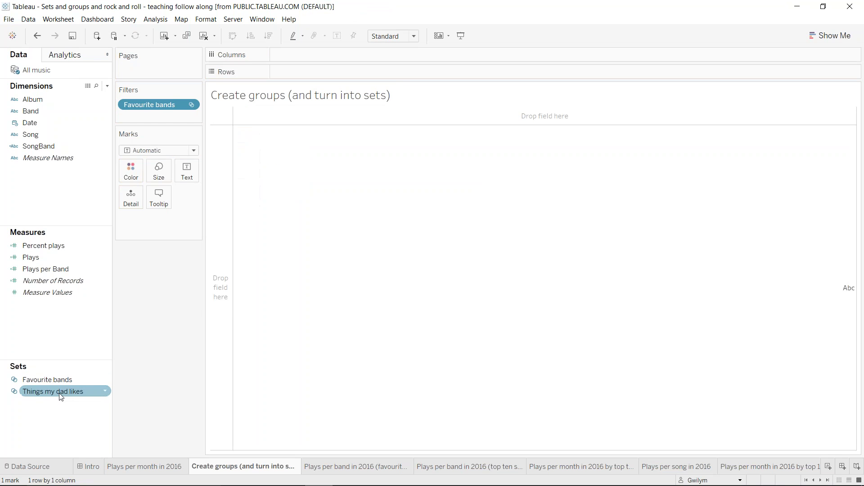
- List the members of the Things my dad likes set on Rows, and clear both sets from the sheet and its filters
left_click_drag(61, 395, 315, 72)
left_click_drag(175, 104, 288, 22)
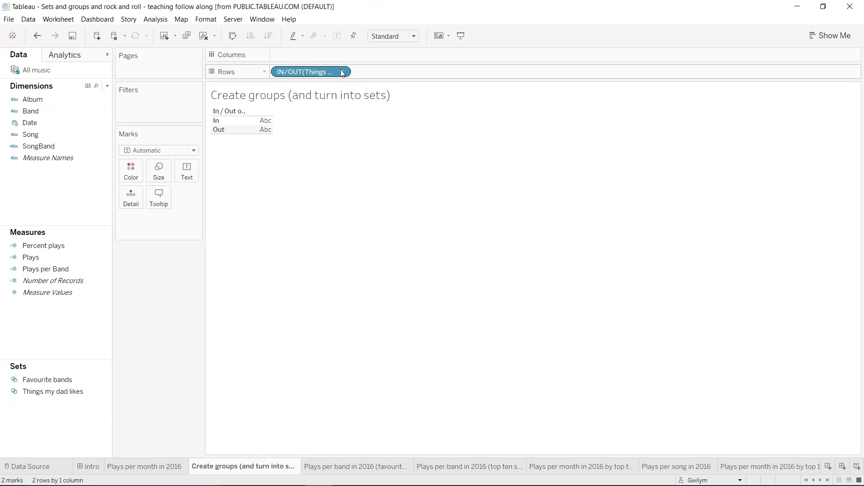
left_click(342, 73)
left_click(347, 172)
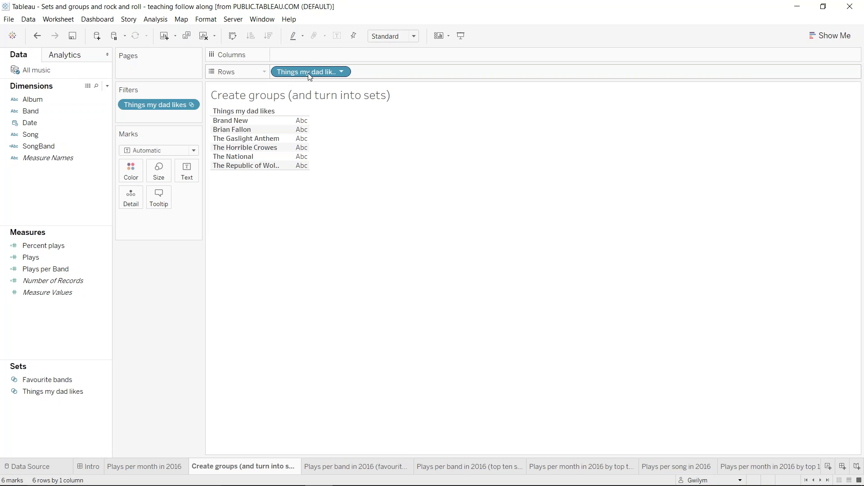
left_click_drag(309, 74, 333, 13)
left_click_drag(155, 104, 216, 8)
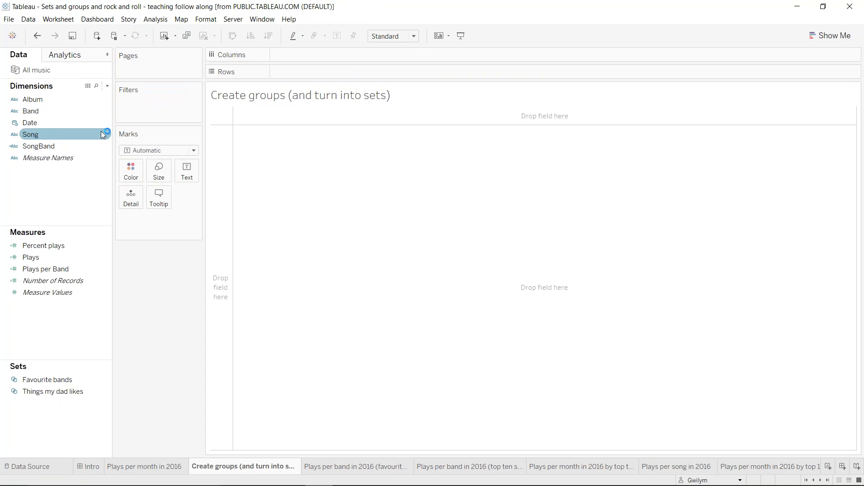
- Start a new group from the Band dimension and name its field Band types
left_click(64, 120)
left_click(102, 112)
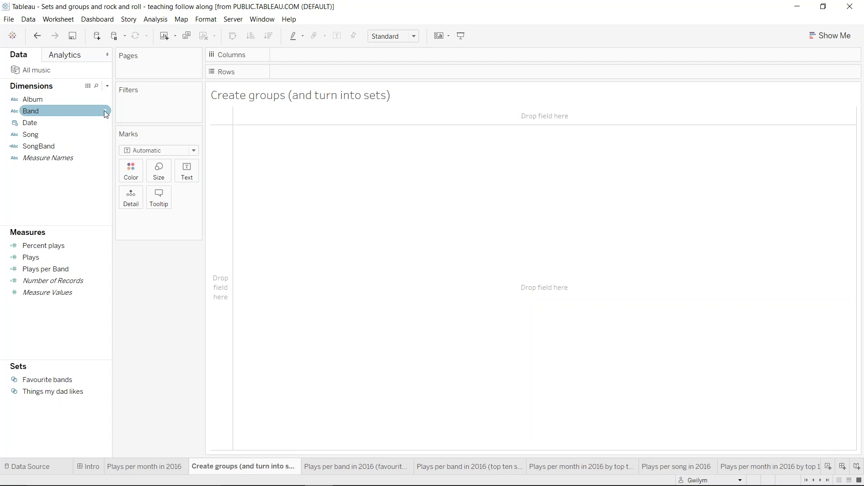
left_click(105, 113)
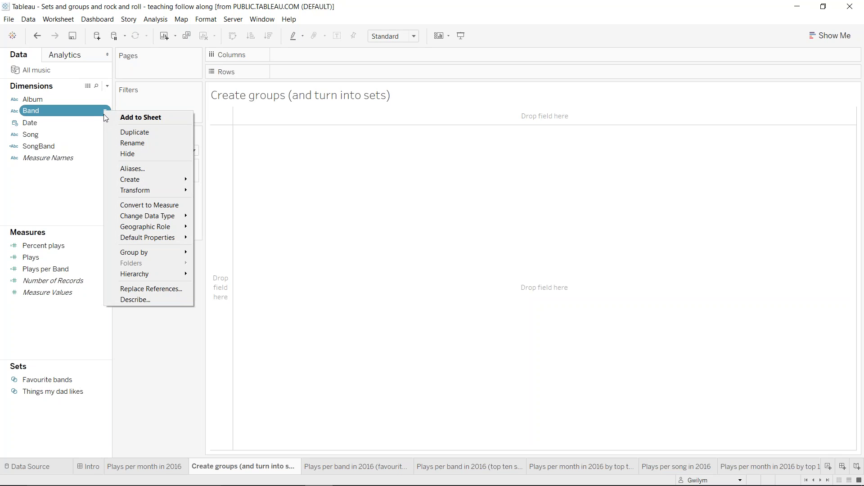
mouse_move(145, 181)
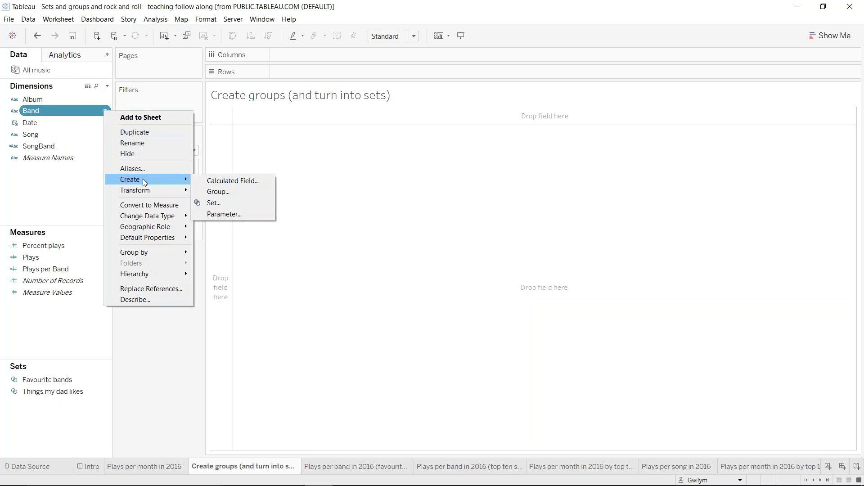
left_click(228, 193)
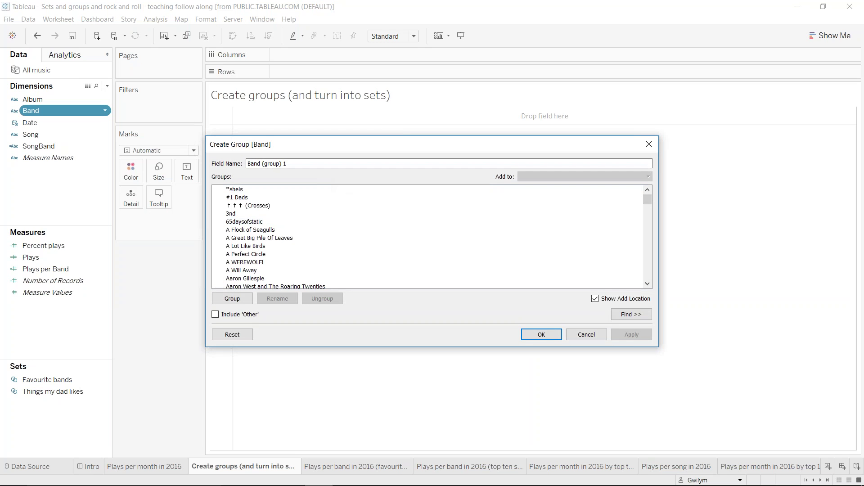
key("shift+Tab")
type("Bnd types")
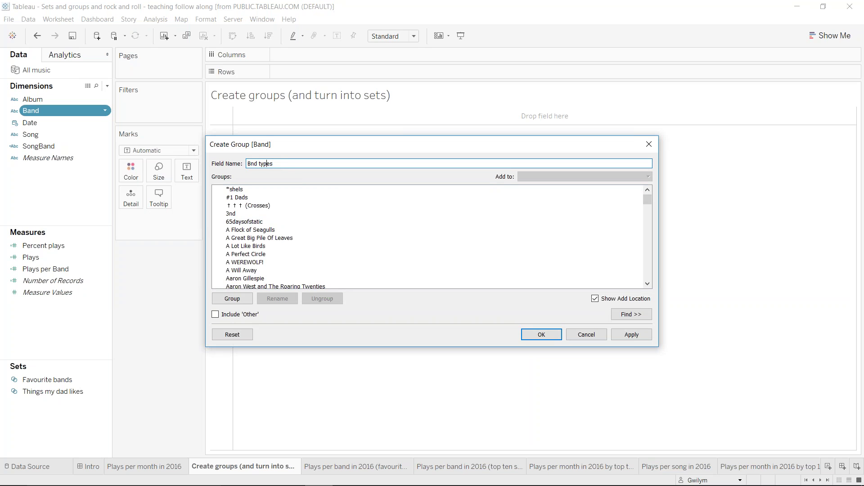
key("Left")
key("Left")
type("a")
- Select Taking Back Sunday in the list of bands for the new group
mouse_move(647, 201)
left_mouse_down()
mouse_move(650, 281)
mouse_move(649, 198)
left_mouse_up()
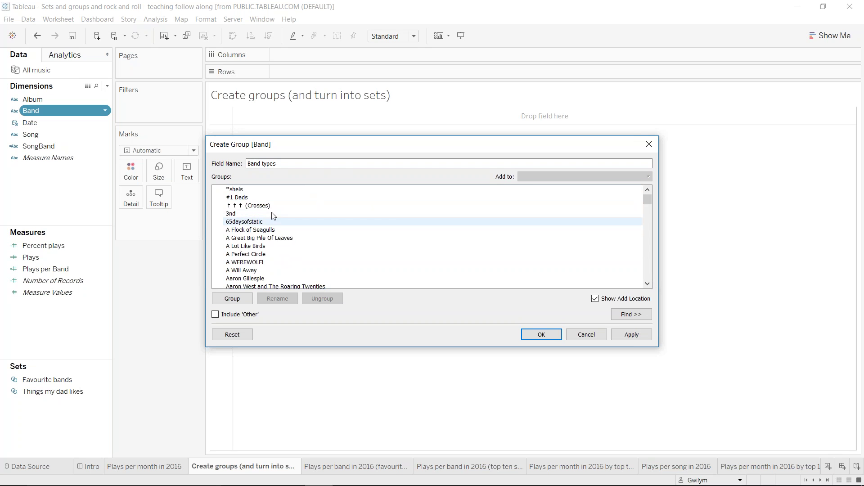
scroll(357, 222, "down", 2)
scroll(356, 226, "up", 2)
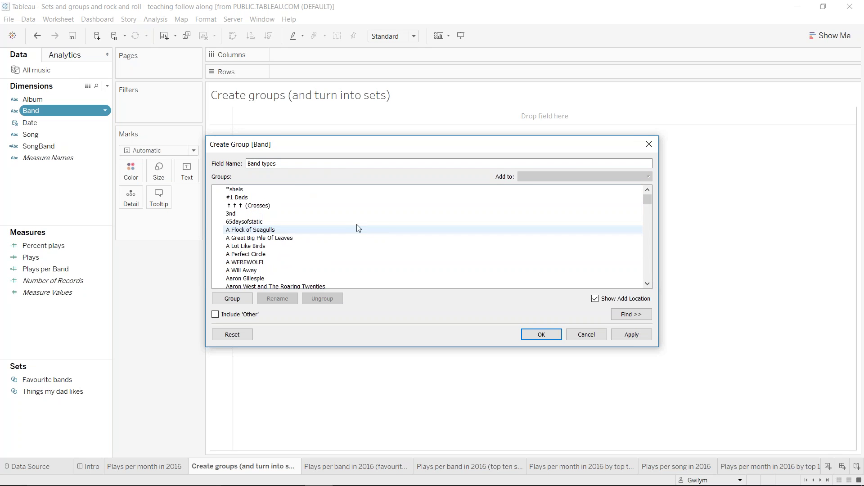
left_click(342, 238)
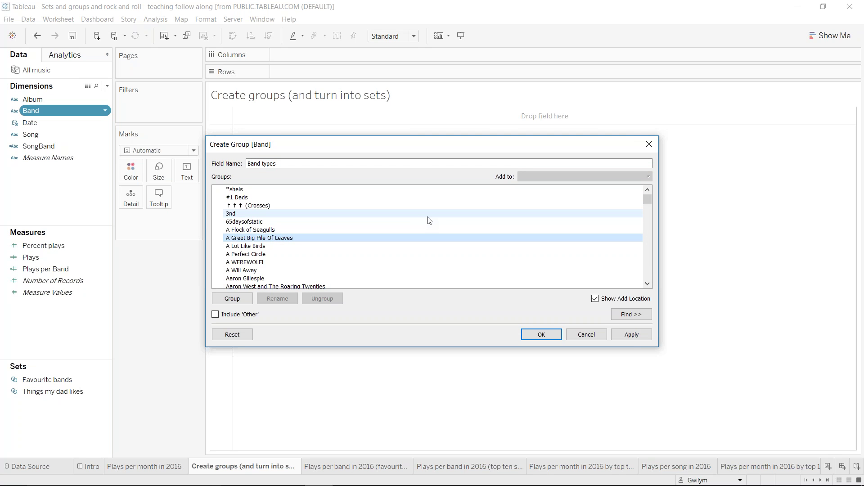
scroll(429, 221, "down", 20)
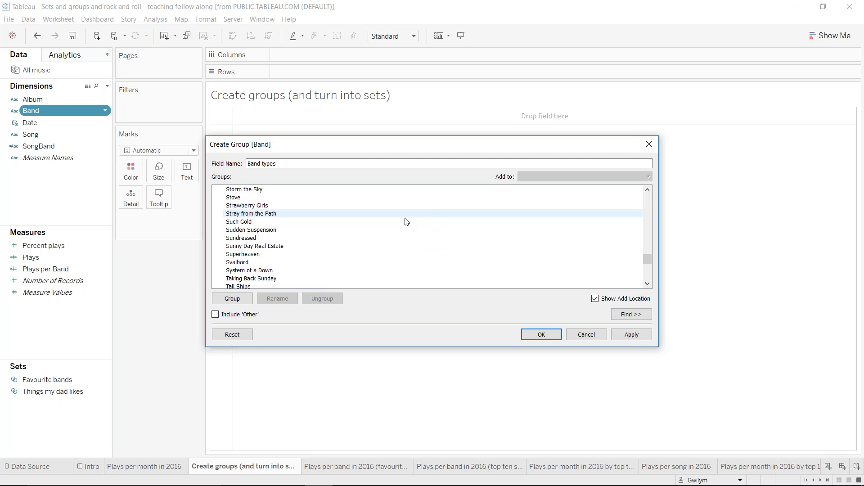
scroll(405, 222, "down", 1)
left_click(253, 255)
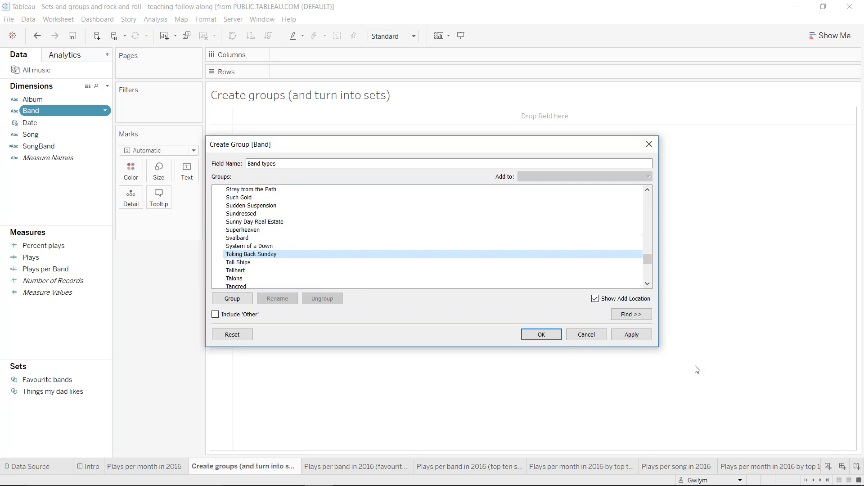
- Search the members for "taking" and put Taking Back Sunday in a new group named Teenage emo bands
left_click(615, 315)
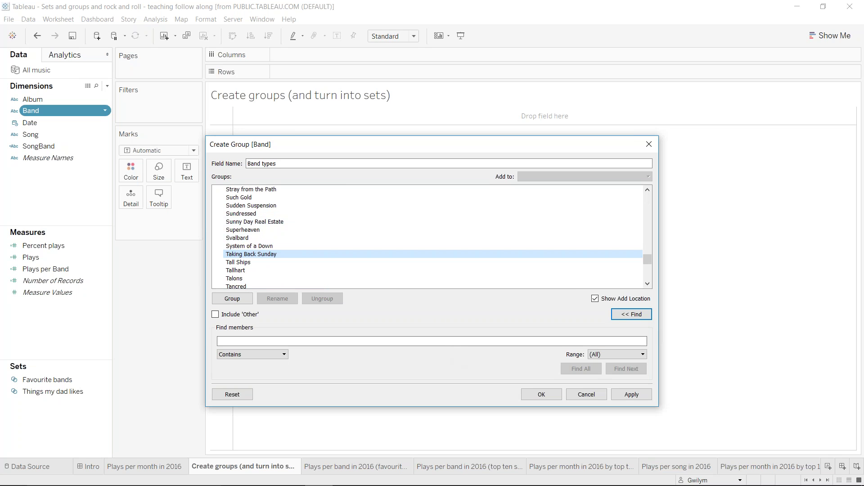
left_click(449, 340)
type("taking")
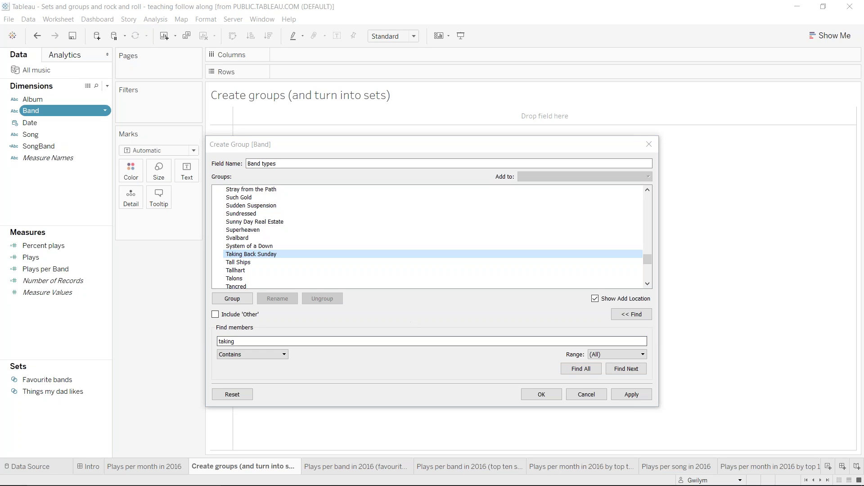
left_click(383, 342)
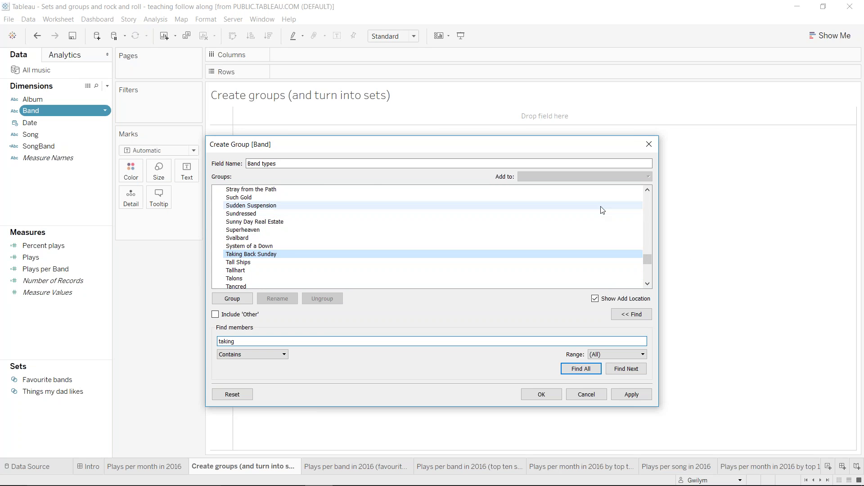
left_click(231, 299)
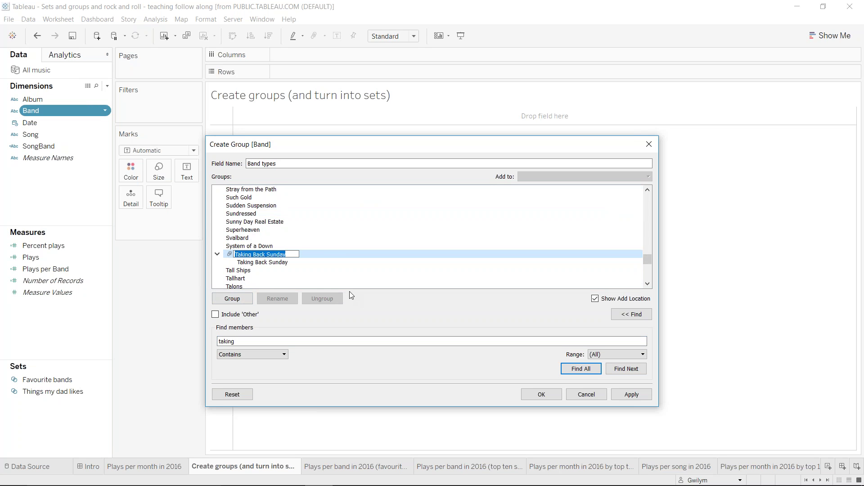
type("Teena")
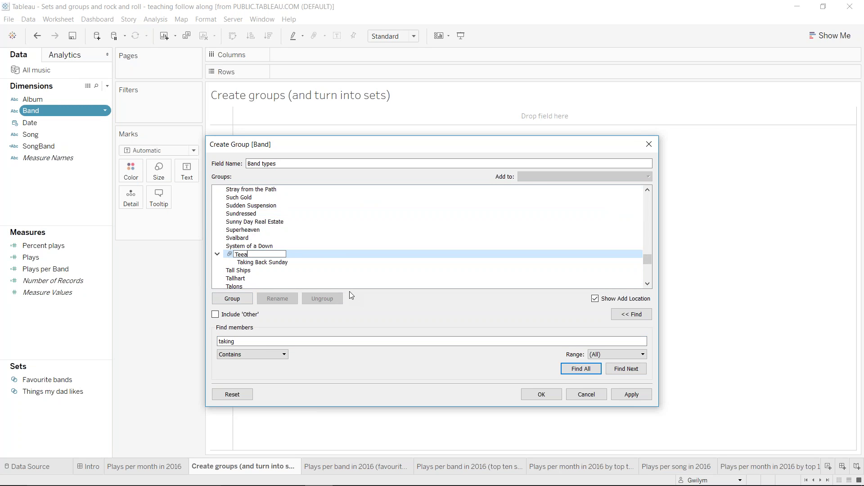
type("ge emo bands")
key("Return")
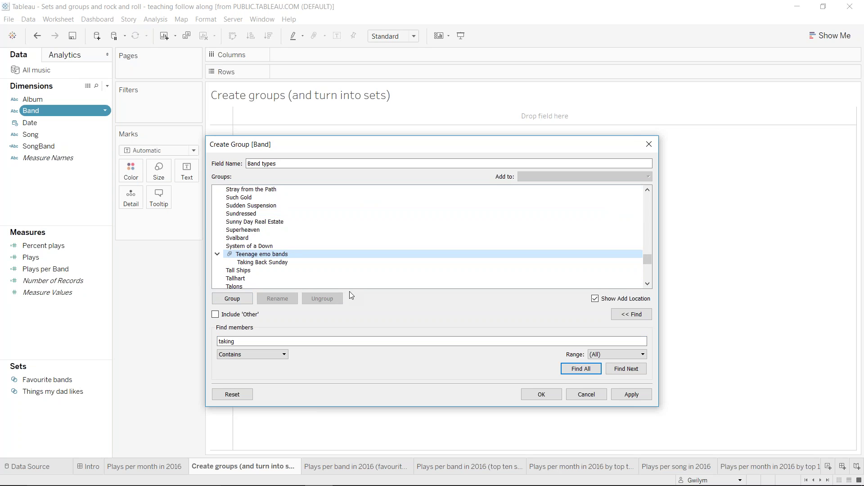
- Find the member "brand new" and add Brand New to the Teenage emo bands group
left_click_drag(284, 341, 215, 341)
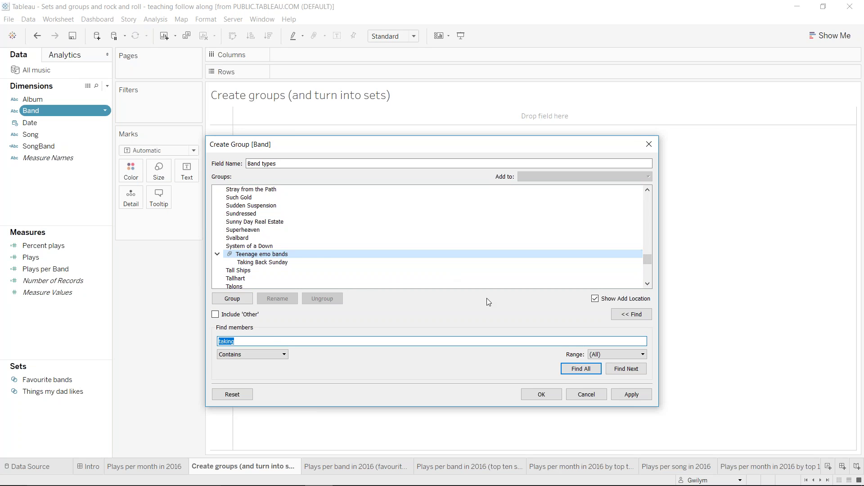
type("brand new")
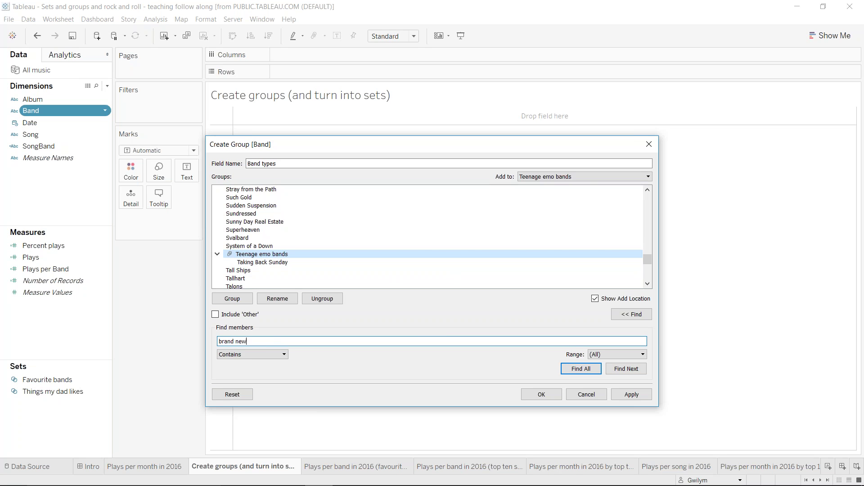
key("Return")
right_click(237, 189)
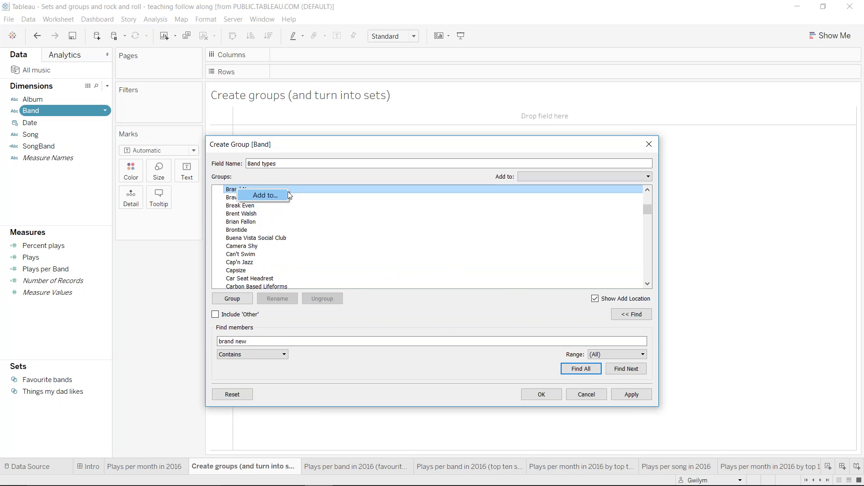
left_click(289, 194)
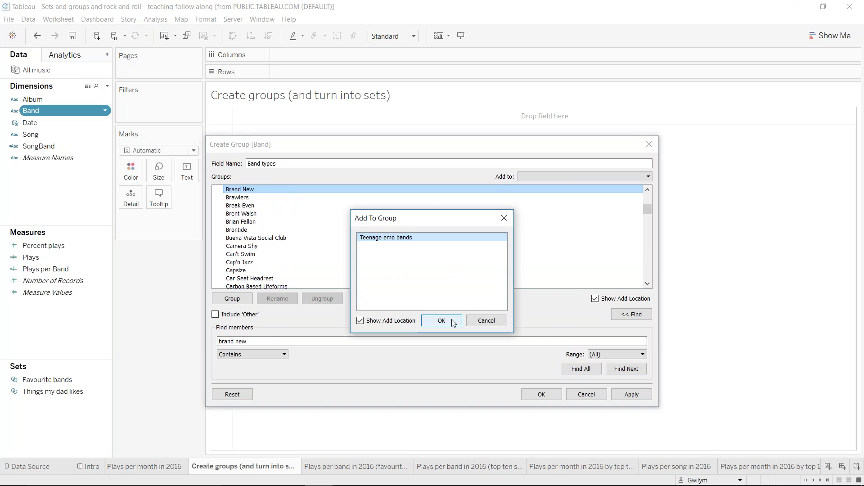
left_click(453, 322)
- Find the member "my chemical romance" and add My Chemical Romance to the Teenage emo bands group
left_click(291, 344)
key("ctrl+a")
type("my")
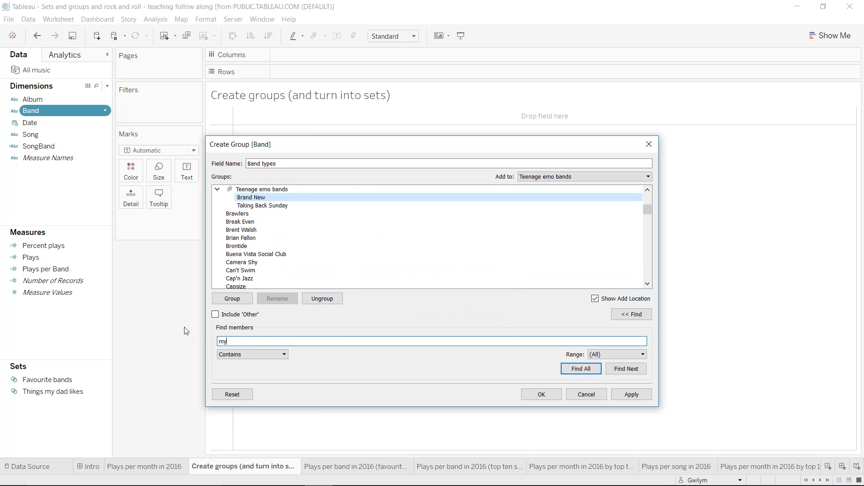
type(" chemical romance")
key("Return")
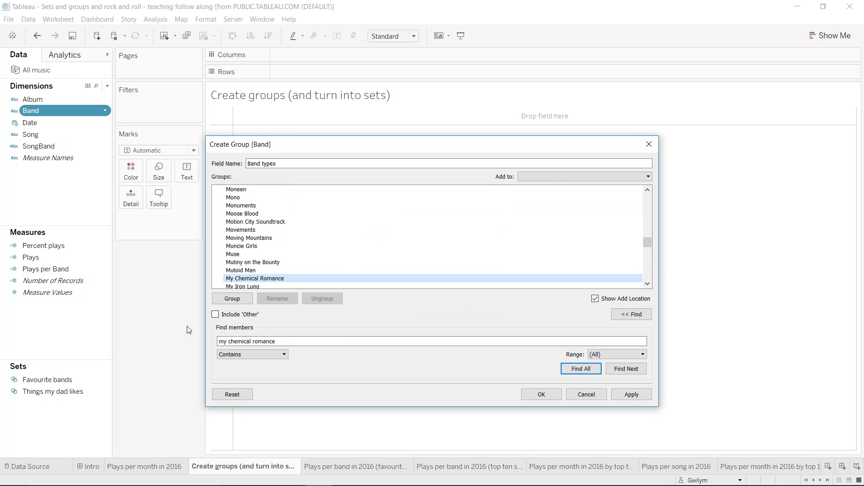
right_click(295, 277)
left_click(333, 285)
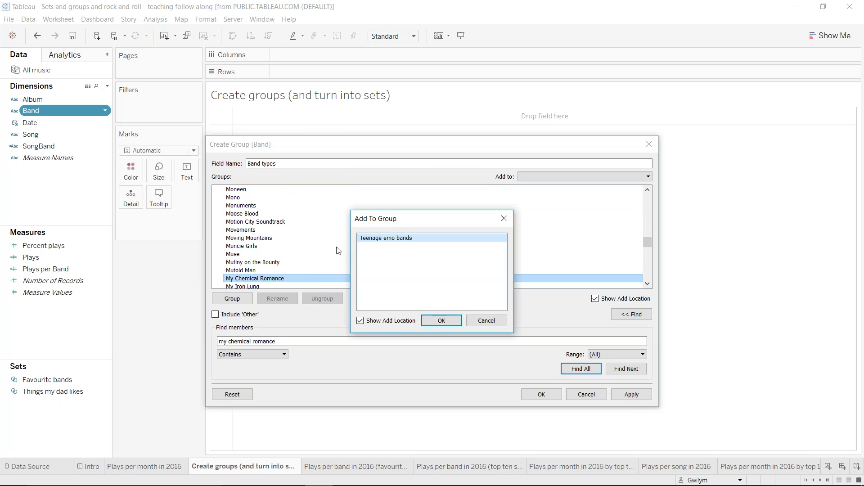
left_click(435, 320)
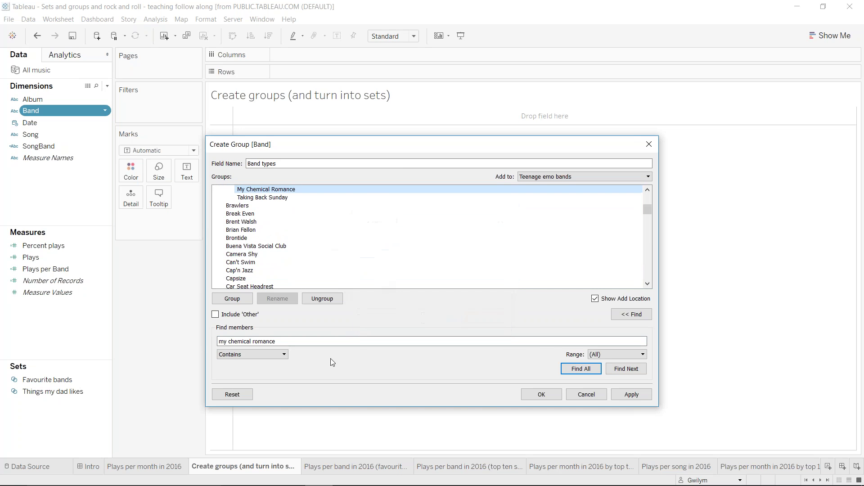
- Find the member "the used" and add The Used to the Teenage emo bands group
triple_click(329, 341)
type("the used")
key("Return")
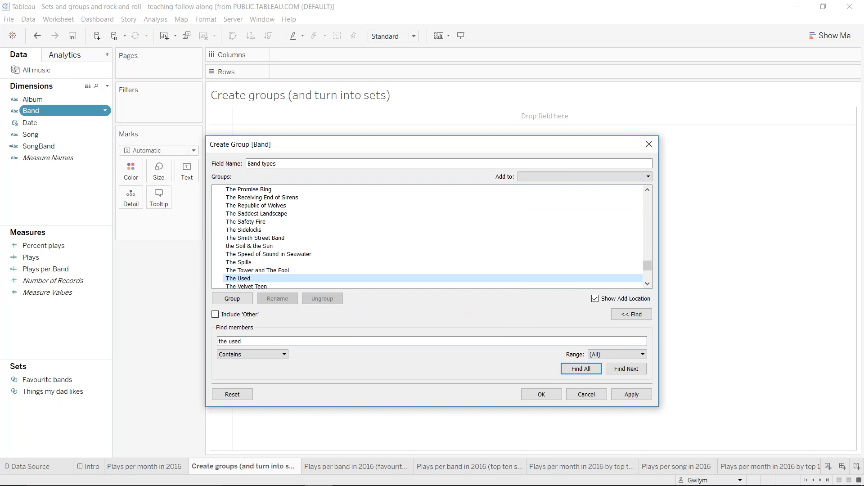
right_click(261, 279)
left_click(288, 284)
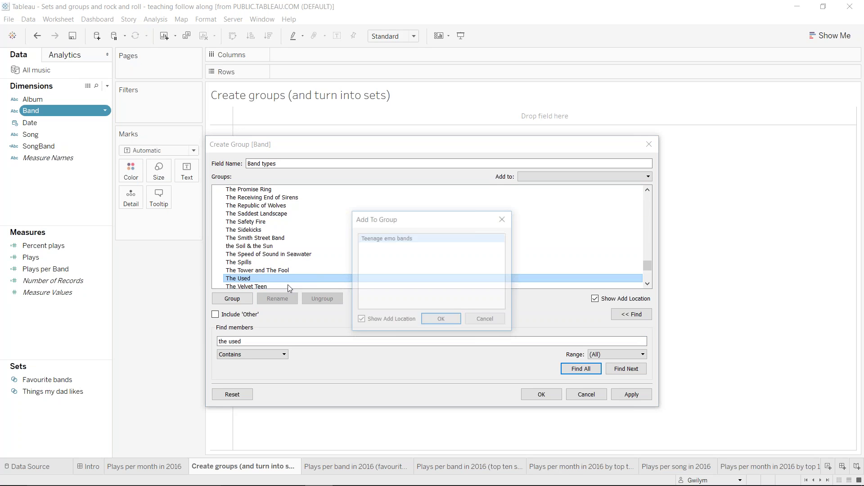
left_click(441, 320)
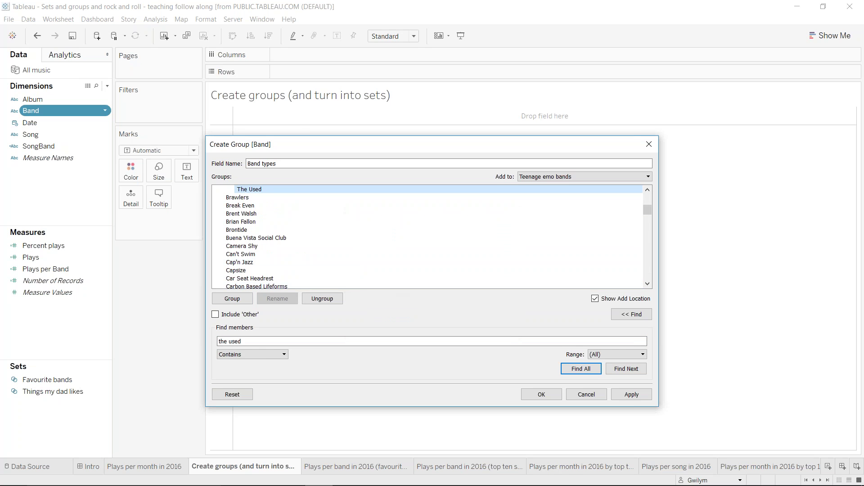
- Find the member "funeral", add Funeral for a Friend to the Teenage emo bands group, and save the Band types group field
left_click_drag(253, 342, 197, 330)
type("fun")
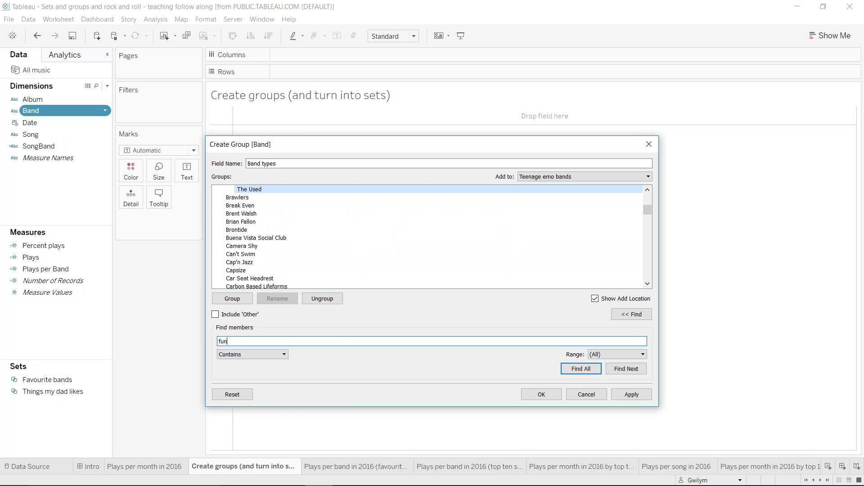
type("eral")
key("Return")
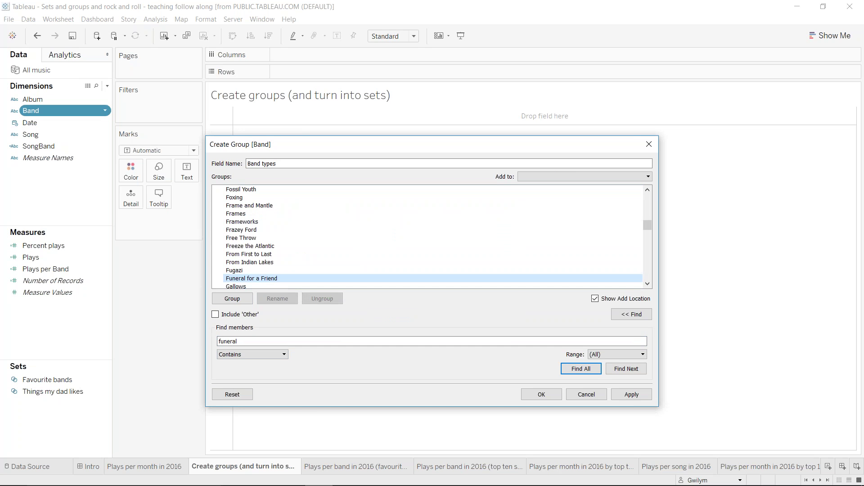
right_click(266, 279)
left_click(289, 284)
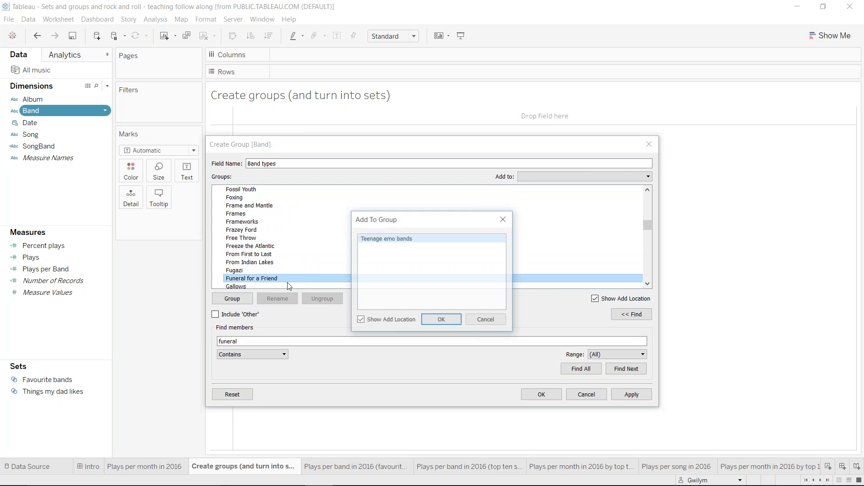
left_click(448, 320)
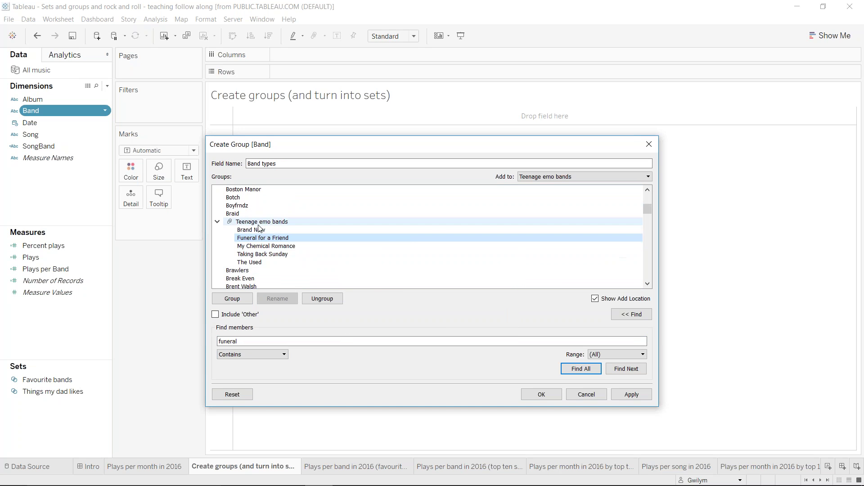
left_click(549, 394)
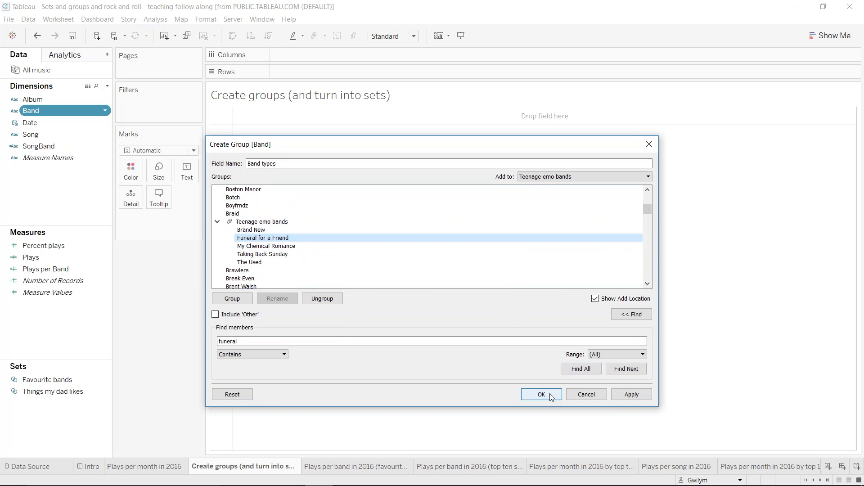
- Start a new set from the Band types group and name it "Teenage emo bands (set created direct from group)"
left_click(59, 122)
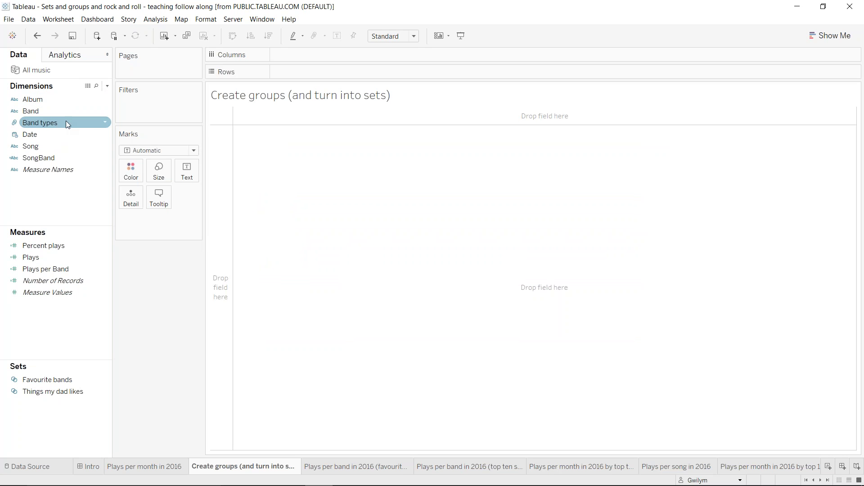
left_click(105, 122)
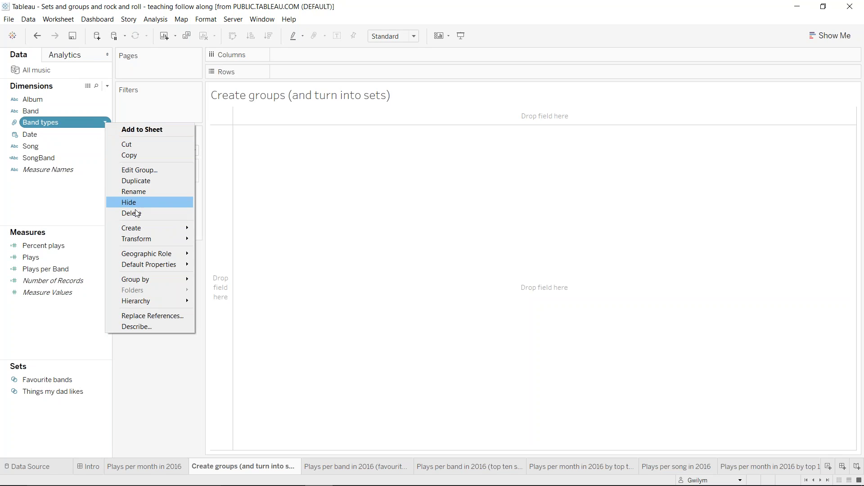
mouse_move(160, 267)
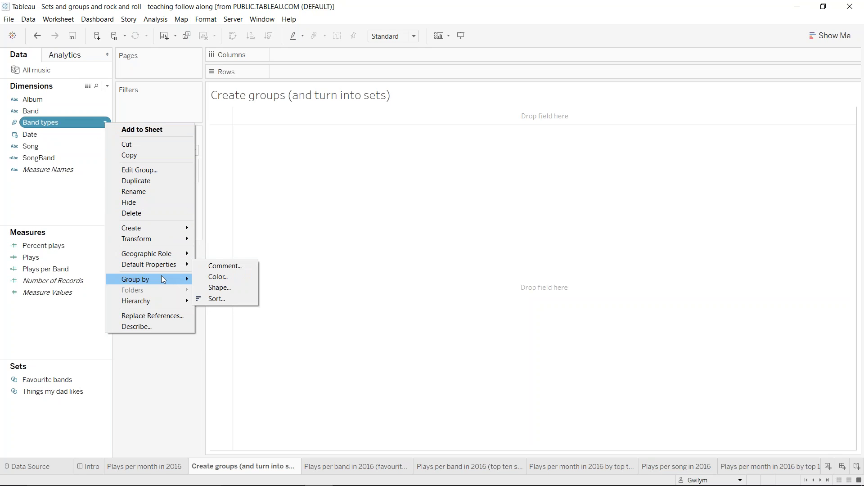
mouse_move(174, 232)
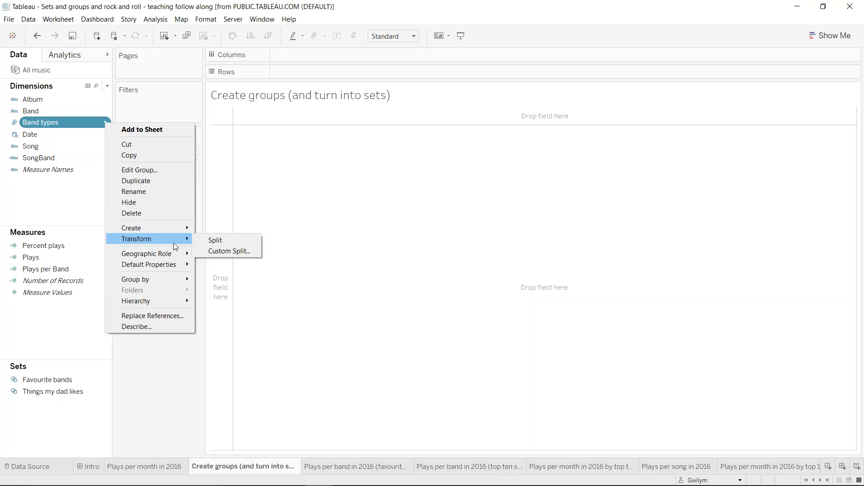
right_click(63, 127)
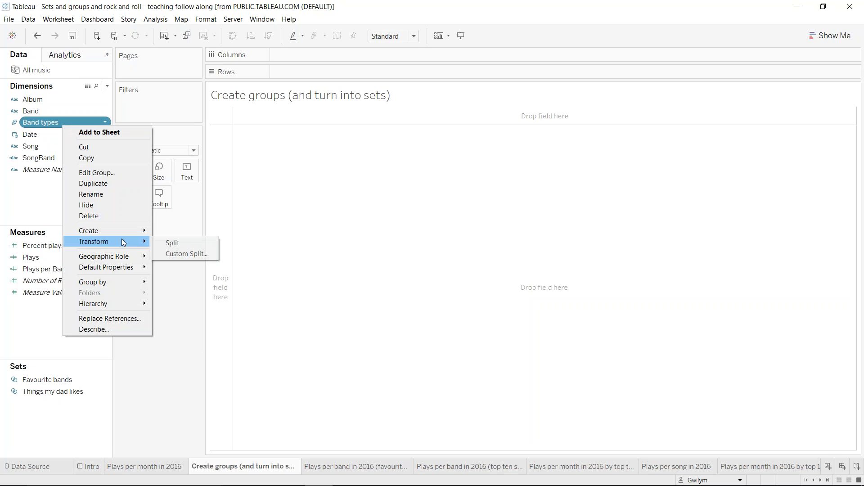
mouse_move(121, 230)
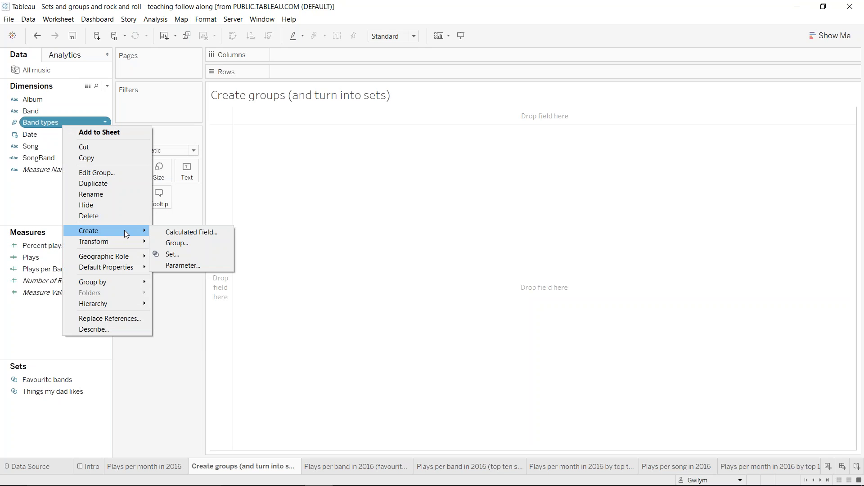
left_click(179, 254)
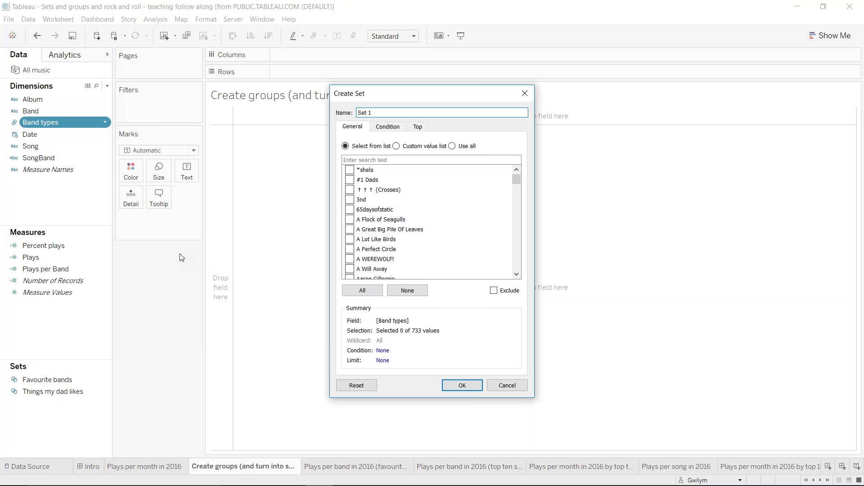
triple_click(390, 113)
type("Teenage emo bands (set created dreect from group")
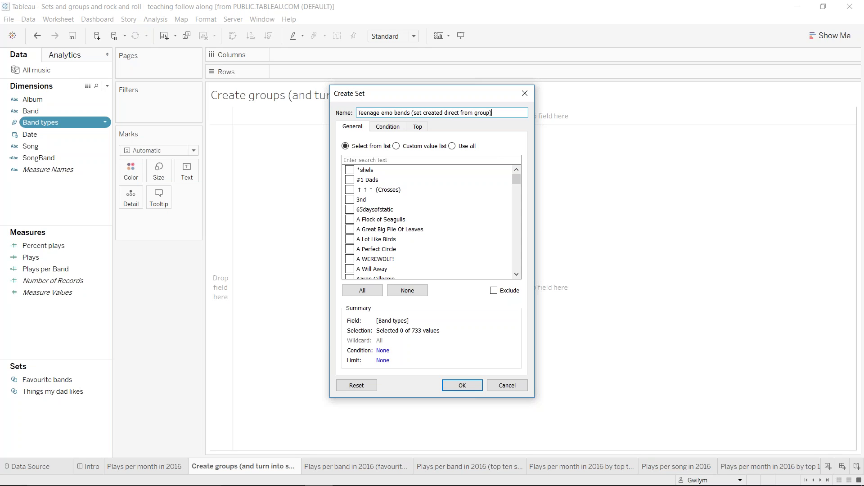
- Create the named set from the Band types group without selecting any members
left_click(469, 385)
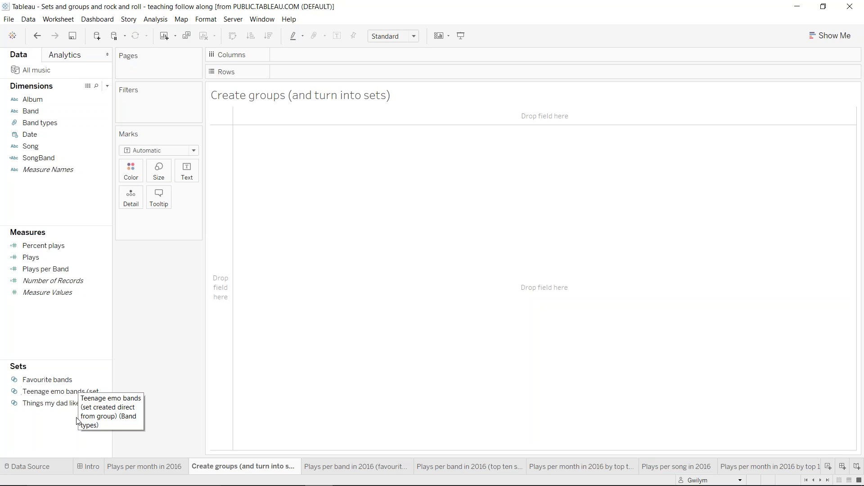
- Inspect the member list of the Favourite bands set without changing it
right_click(60, 383)
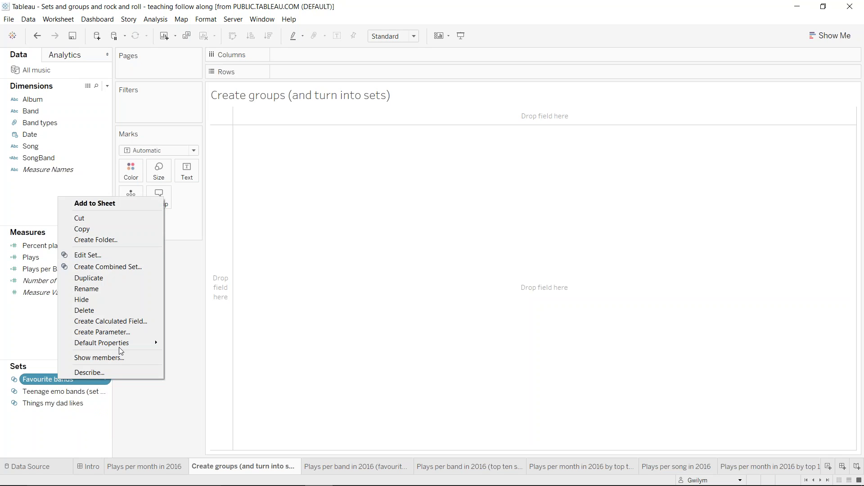
left_click(101, 254)
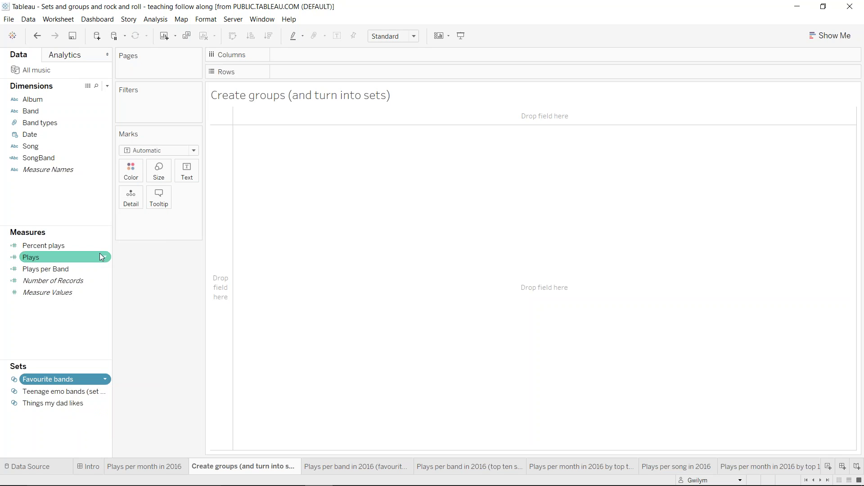
left_click_drag(516, 184, 517, 231)
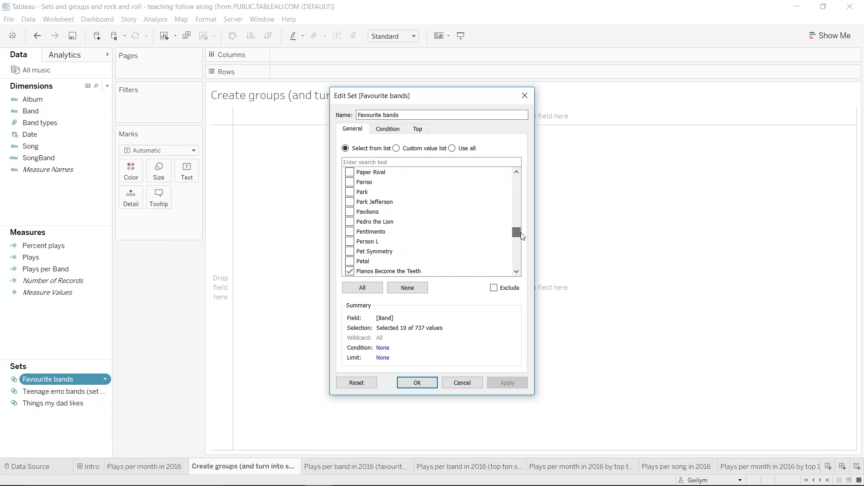
scroll(443, 252, "down", 1)
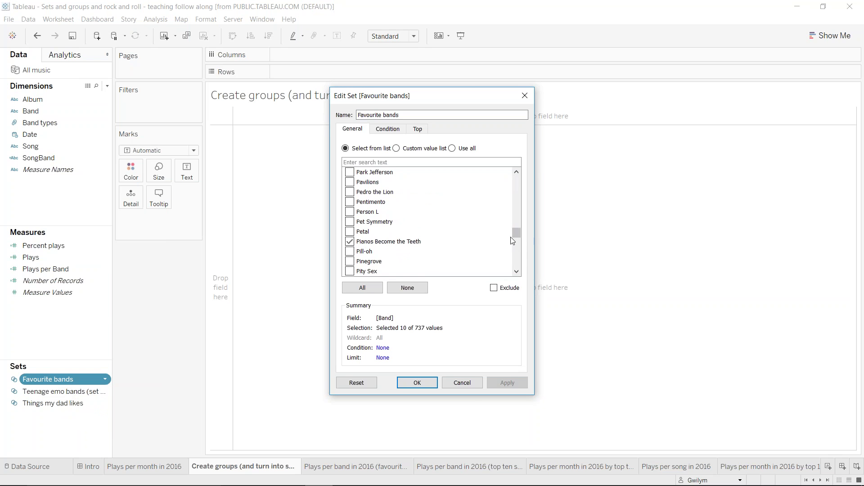
scroll(499, 231, "down", 1)
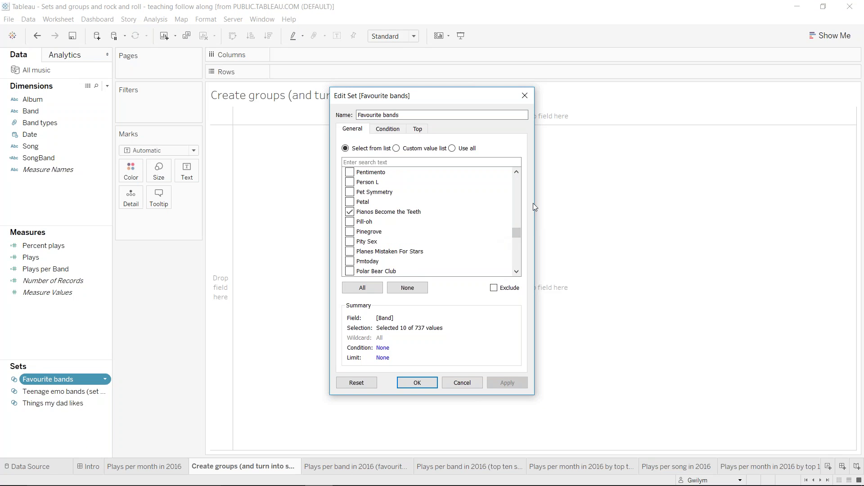
left_click(524, 95)
- Inspect the selectable members of the Teenage emo bands set created direct from the group
left_click(61, 393)
right_click(62, 395)
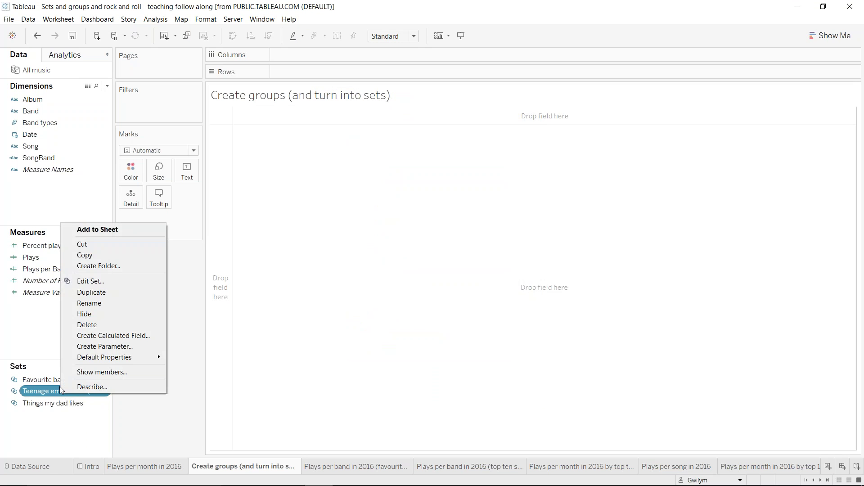
left_click(153, 282)
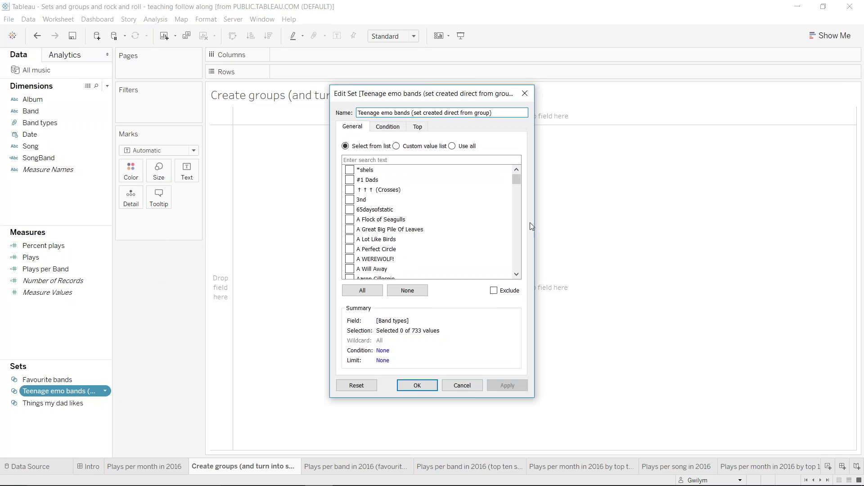
scroll(482, 218, "down", 5)
mouse_move(514, 183)
left_mouse_down()
mouse_move(522, 282)
mouse_move(517, 178)
left_mouse_up()
left_click(525, 93)
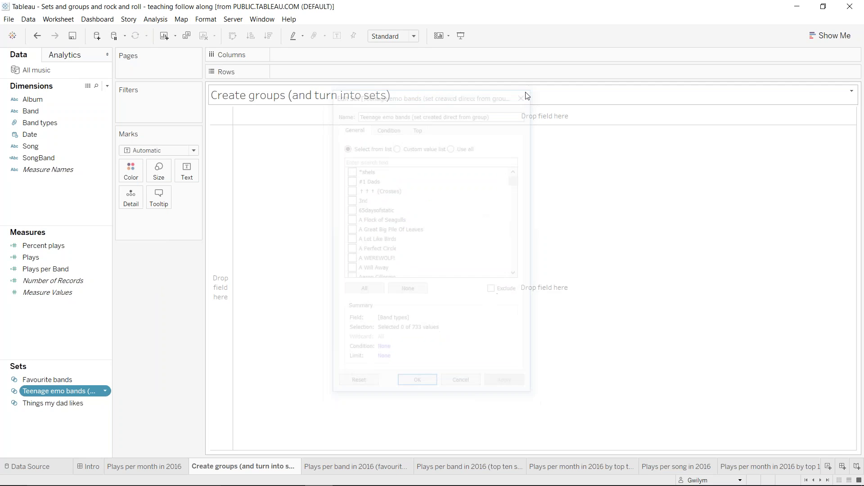
- Edit the Band types group to include 'Other' and save it
right_click(64, 127)
mouse_move(120, 236)
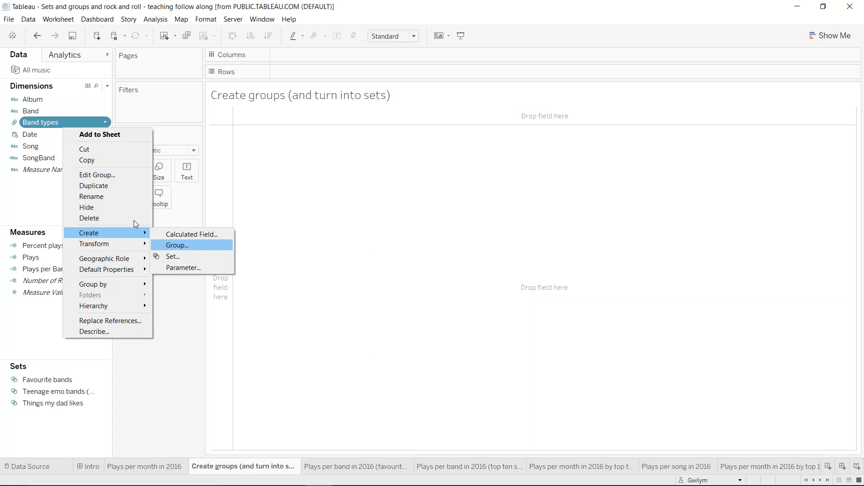
left_click(115, 176)
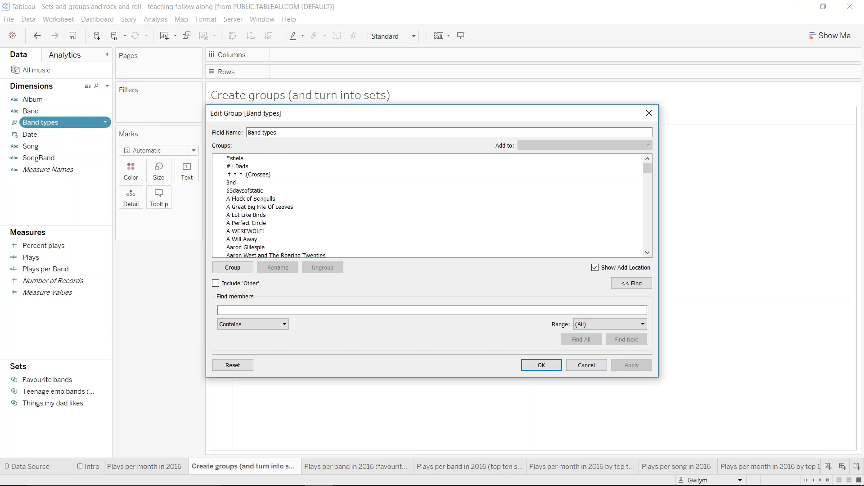
left_click(241, 284)
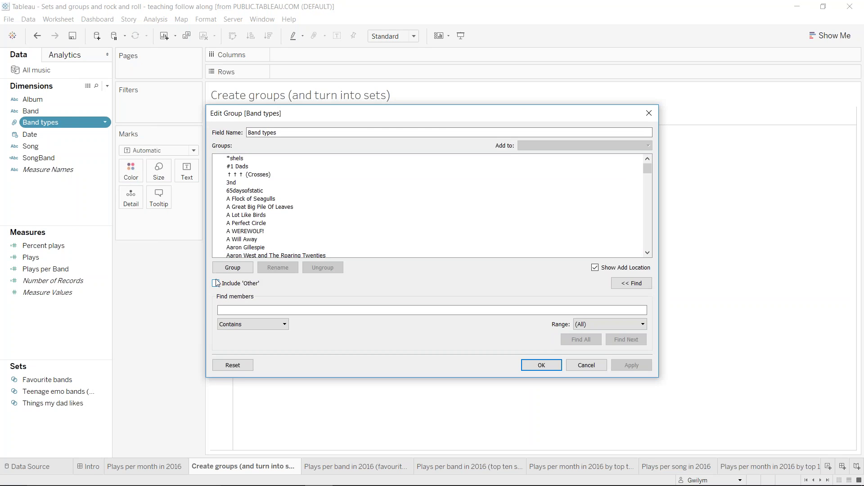
left_click(543, 365)
left_click(66, 125)
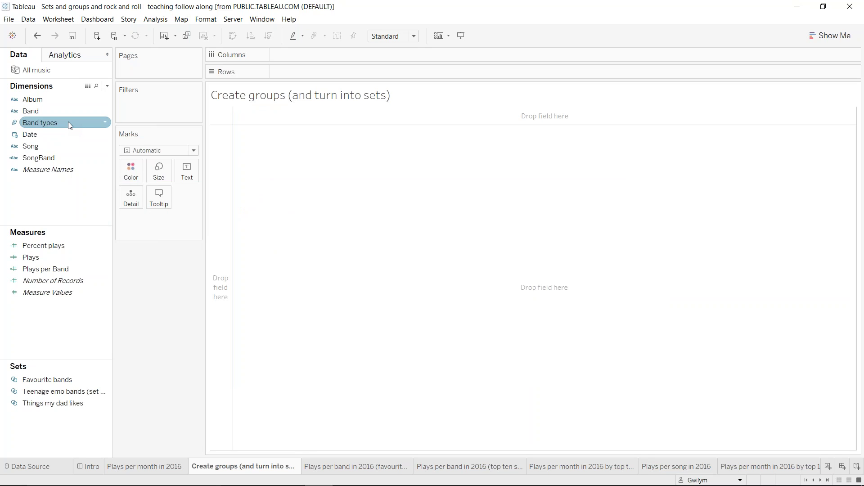
- Recheck which members the set created direct from the group offers for selection
left_click(52, 394)
right_click(53, 398)
left_click(102, 282)
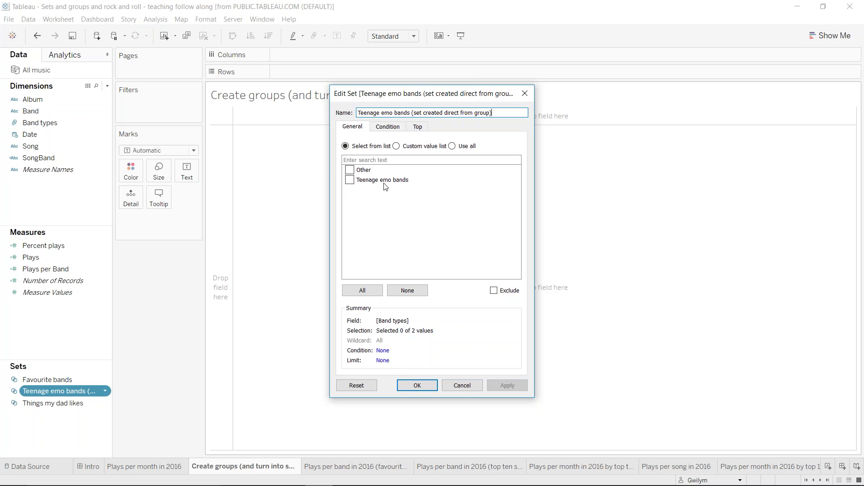
left_click(525, 93)
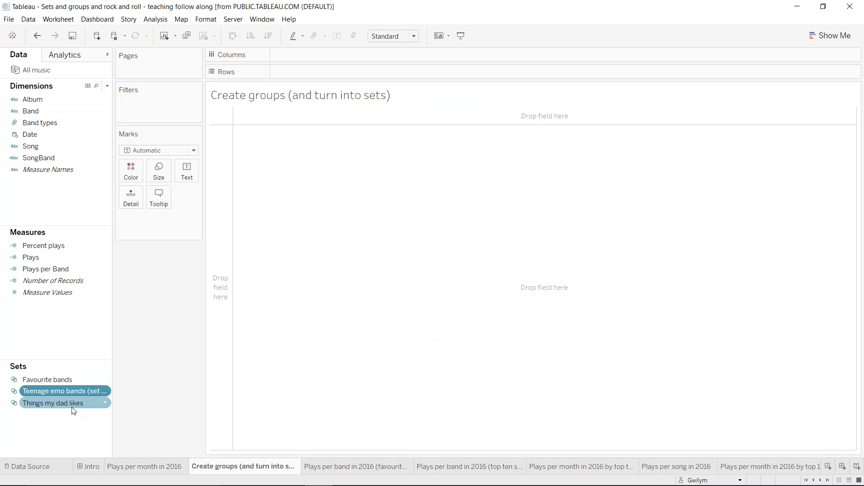
- Check which sets can be combined with Favourite bands, without creating a combined set
left_click(63, 379)
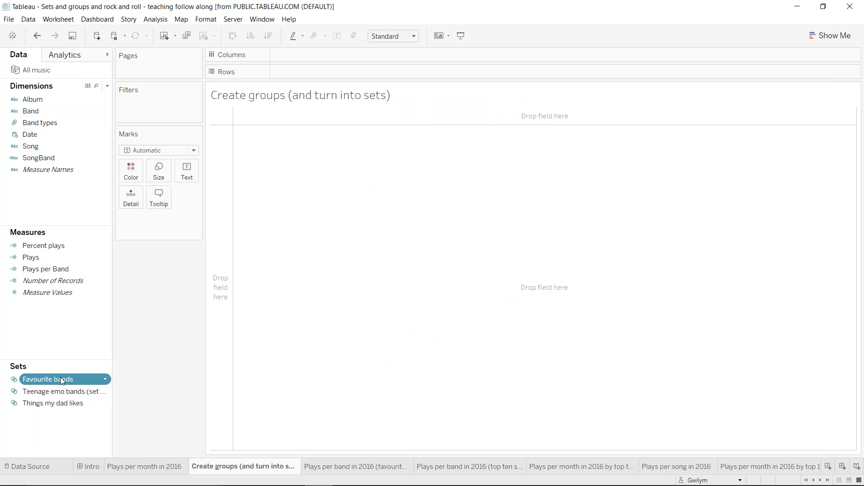
right_click(87, 380)
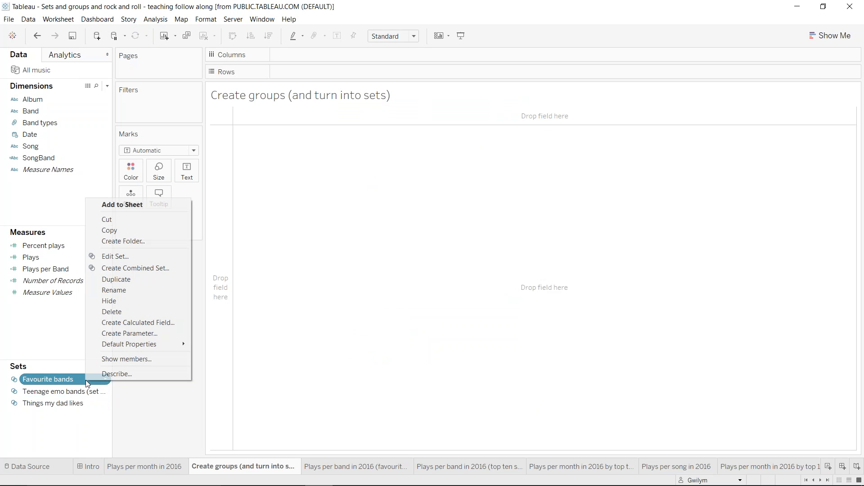
left_click(161, 269)
left_click(516, 221)
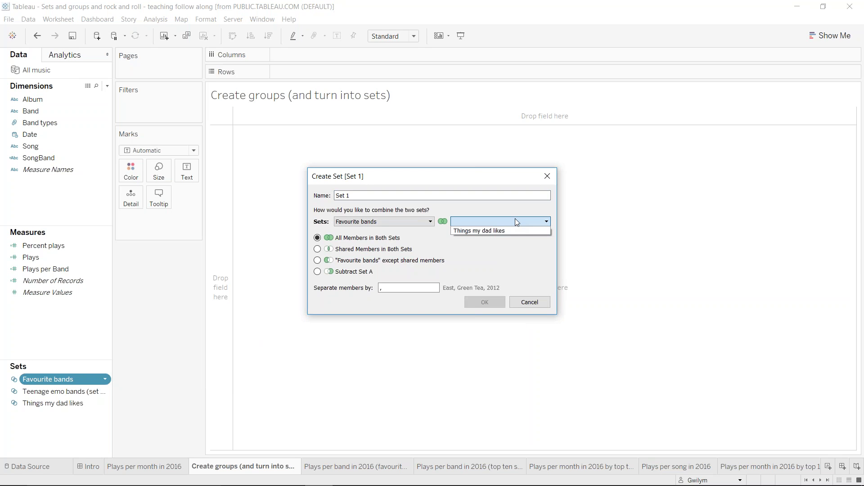
left_click(548, 176)
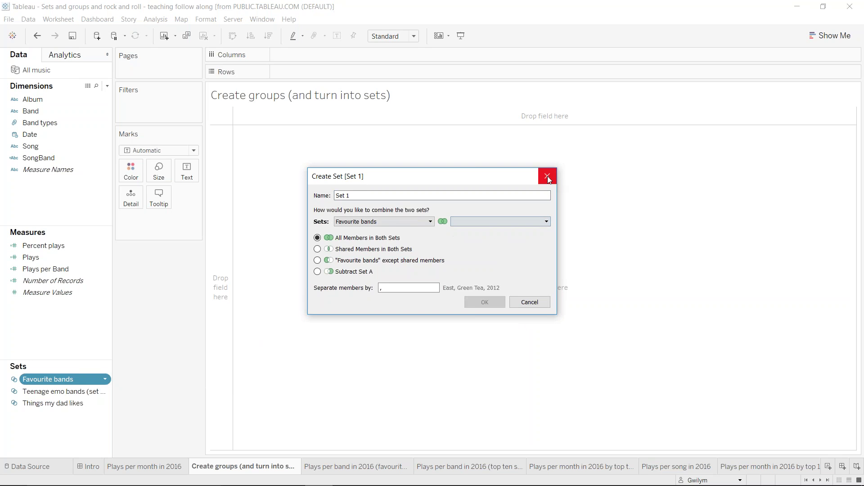
left_click(547, 176)
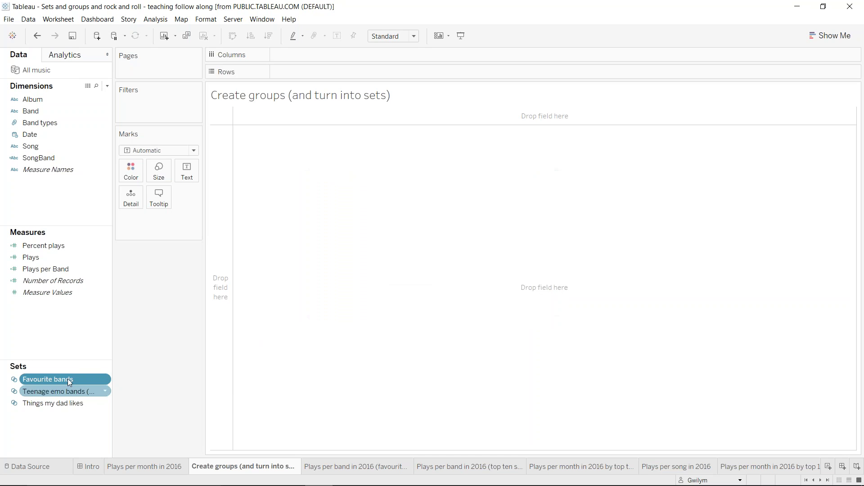
- Start a new set from the Band dimension and name it "Teenage emo bands"
right_click(49, 110)
mouse_move(112, 180)
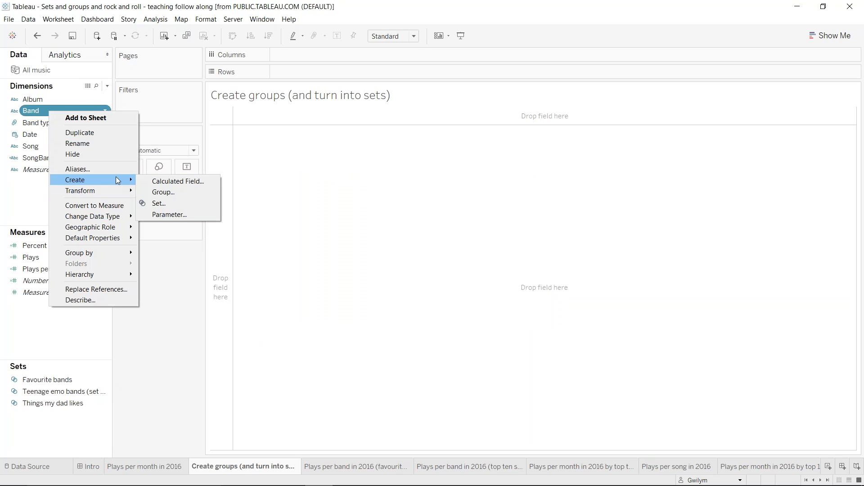
left_click(160, 204)
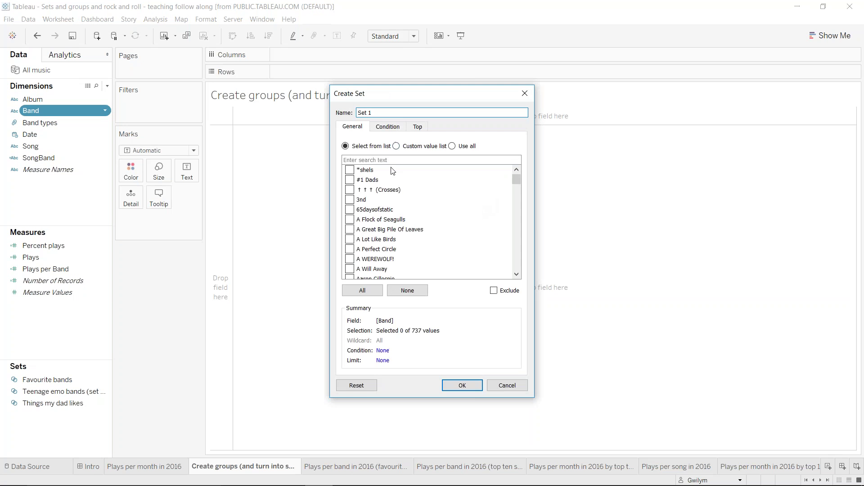
key("ctrl+a")
type("Teenage emo bands")
- Search the band list for "brand" and "taking", and include Brand New and the "taking" match in the set
left_click(475, 158)
type("brand")
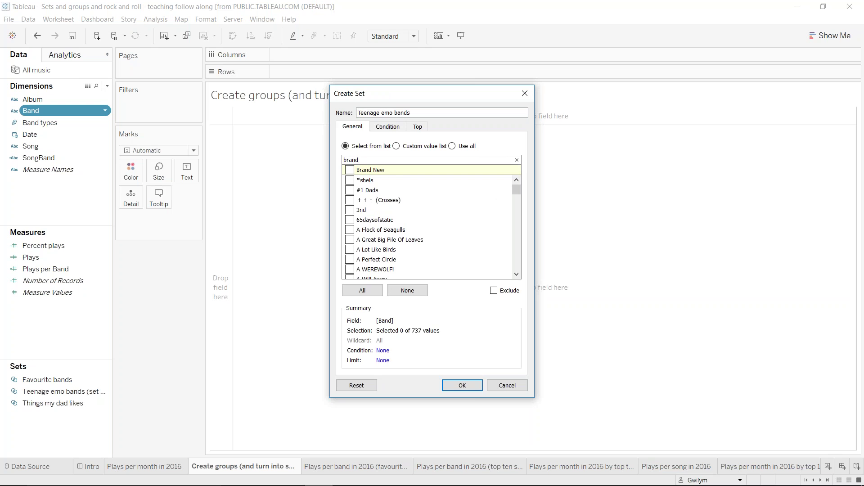
left_click(350, 170)
double_click(350, 160)
type("taking")
left_click(350, 171)
- Search for "funeral" and "chemical", and include Funeral for a Friend and My Chemical Romance in the set
double_click(350, 160)
type("funeral")
left_click(350, 170)
double_click(350, 160)
type("chemical")
left_click(350, 171)
- Search for "used", include The Used, and create the Teenage emo bands set
double_click(350, 160)
type("used")
left_click(350, 170)
left_click(462, 385)
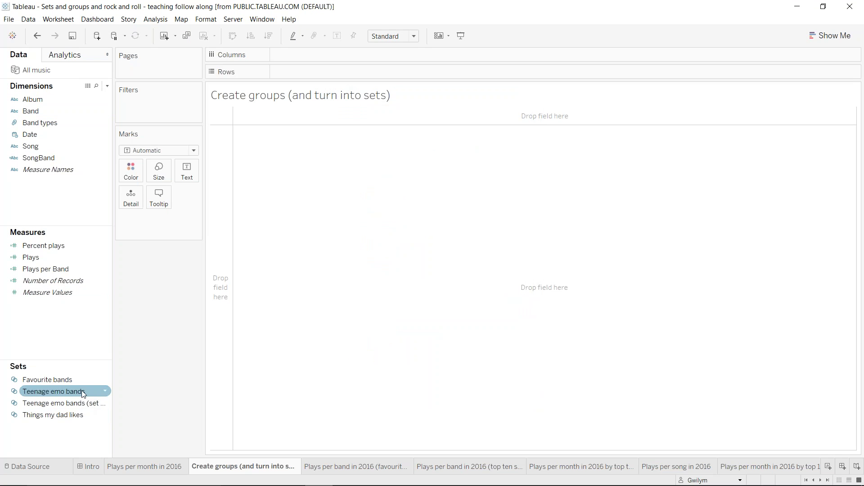
- Check whether the Band-based Teenage emo bands set is offered for combining with Favourite bands, without creating a combined set
key("Up")
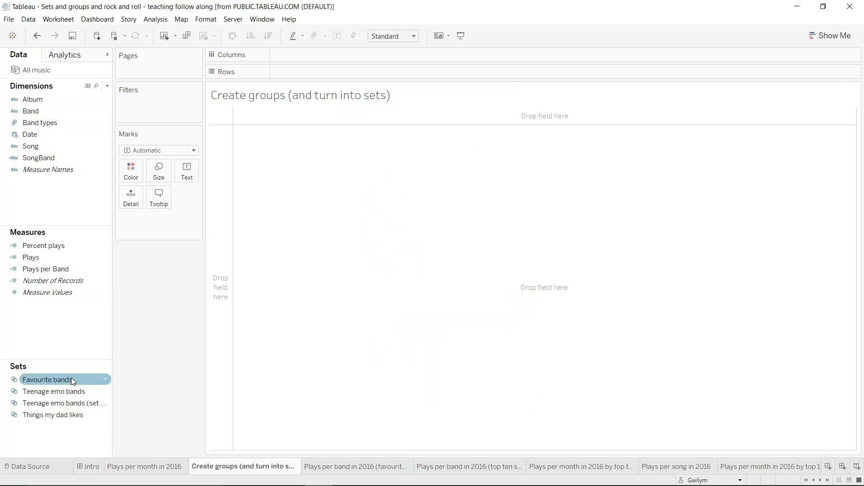
right_click(71, 378)
left_click(145, 266)
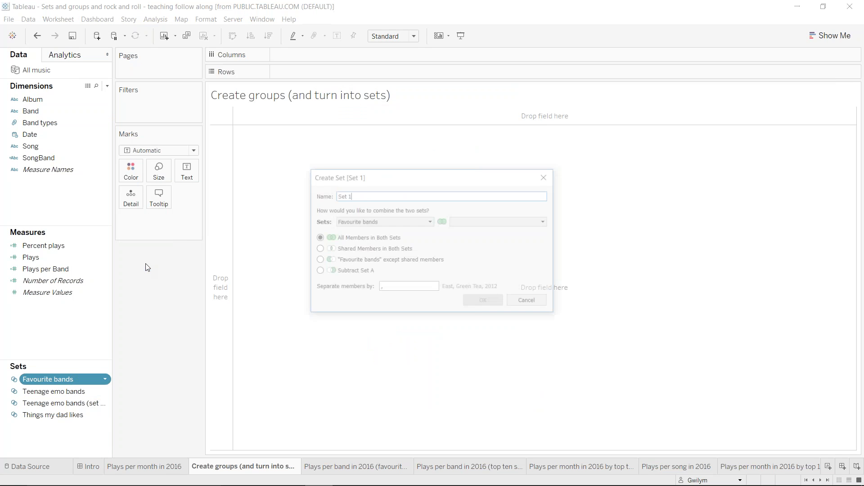
left_click(461, 221)
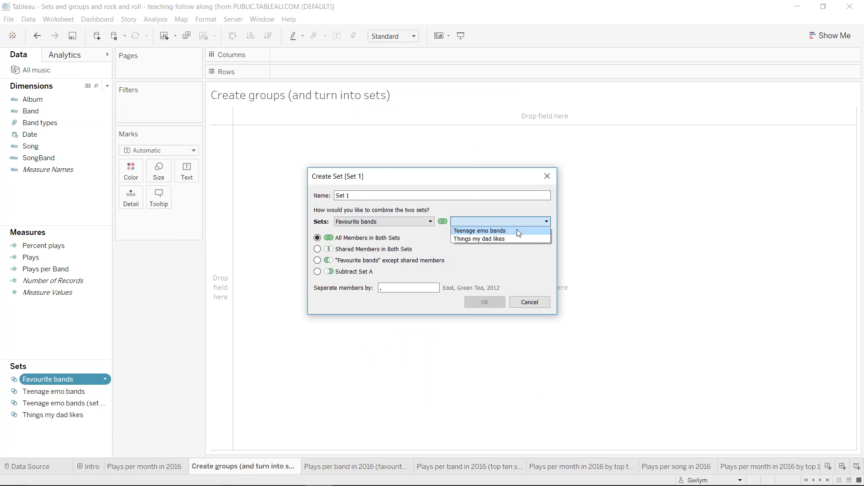
left_click(497, 186)
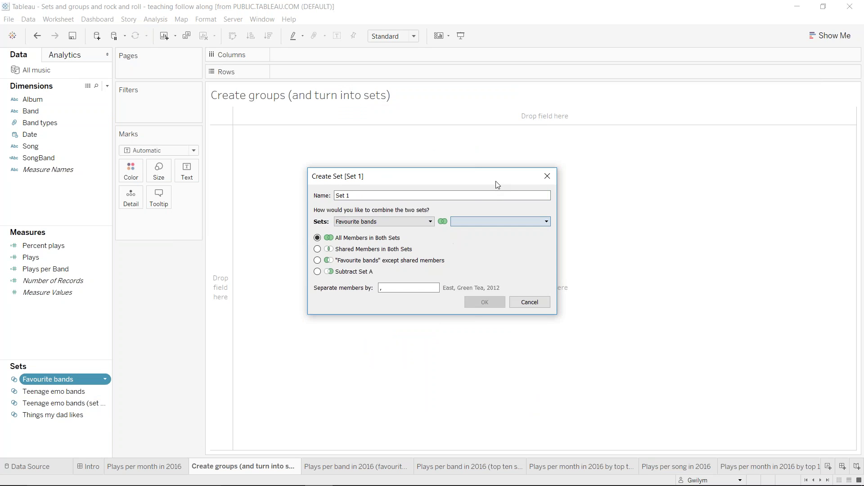
left_click(548, 177)
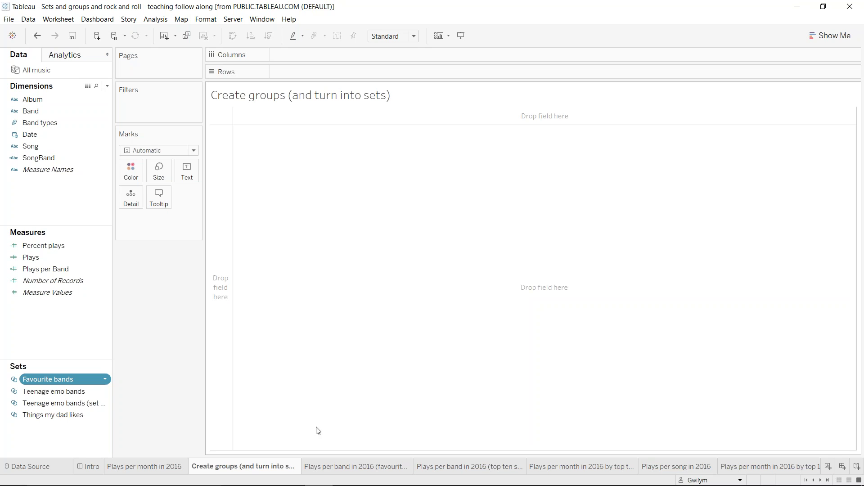
- Switch to the "Plays per band in 2016 (favourites)" worksheet and place the Band dimension on Rows
left_click(347, 470)
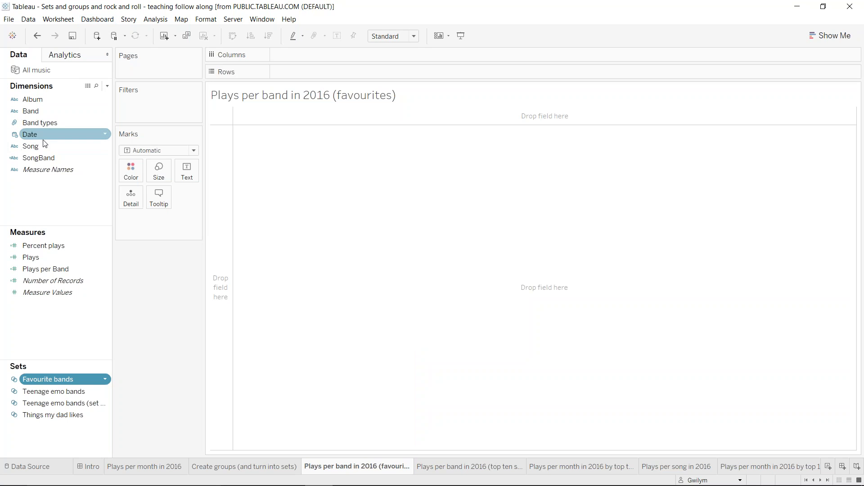
mouse_move(38, 118)
left_mouse_down()
mouse_move(363, 63)
mouse_move(36, 114)
left_mouse_up()
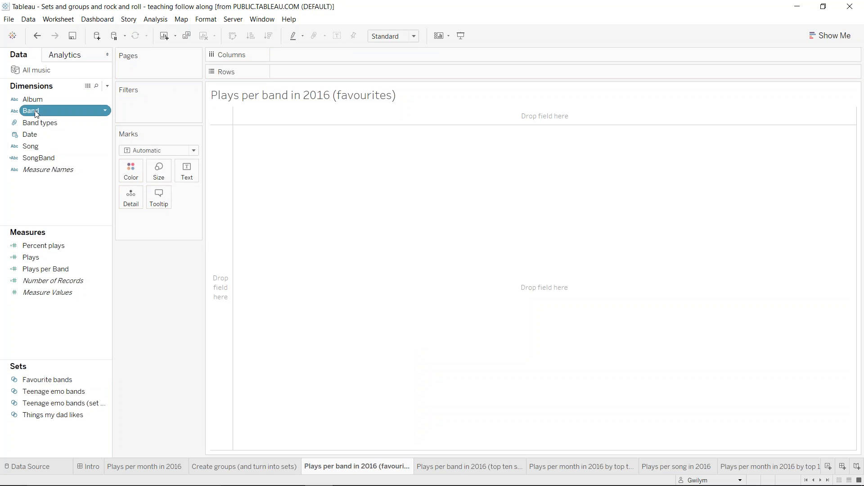
left_click(37, 114)
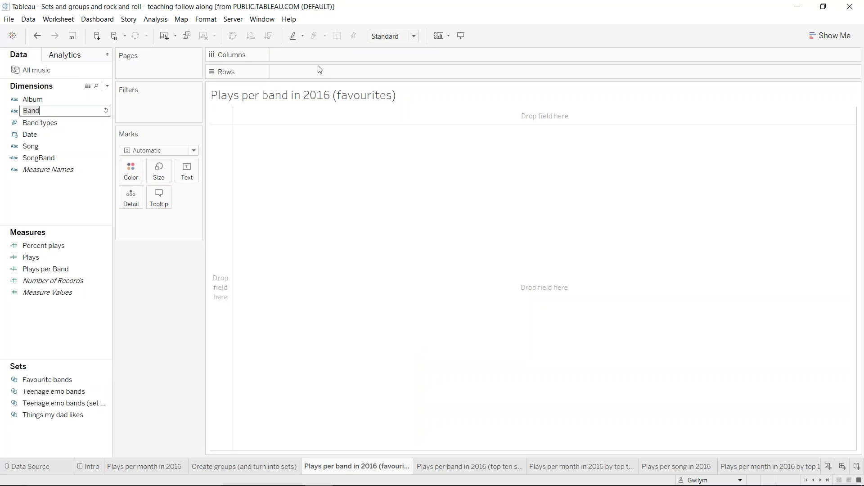
key("Return")
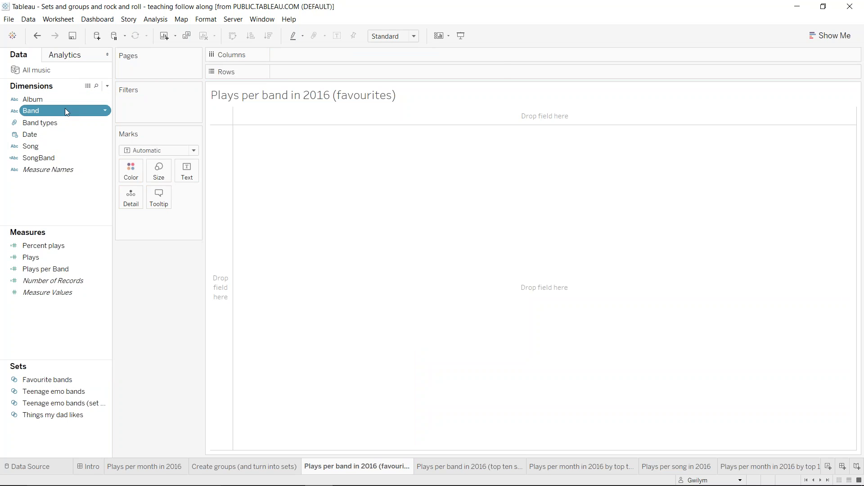
left_click_drag(66, 109, 388, 71)
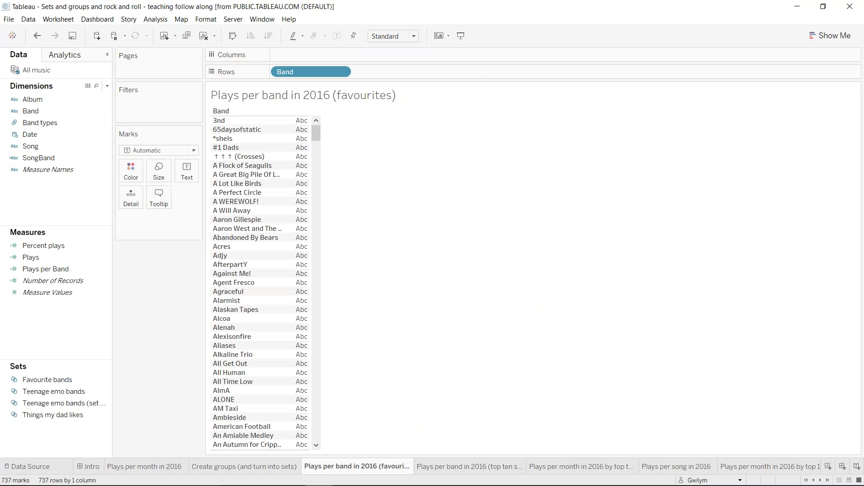
- Place the Plays measure on Columns and sort the bands in descending order of plays
left_click(36, 258)
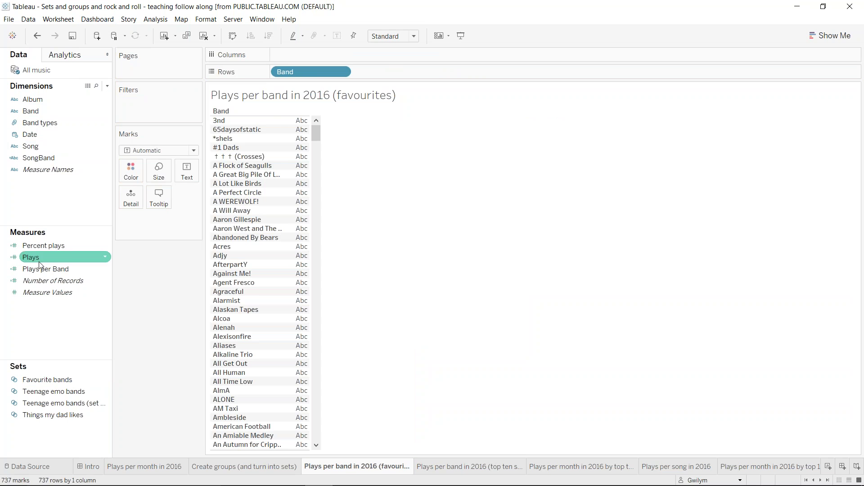
left_click_drag(39, 265, 317, 54)
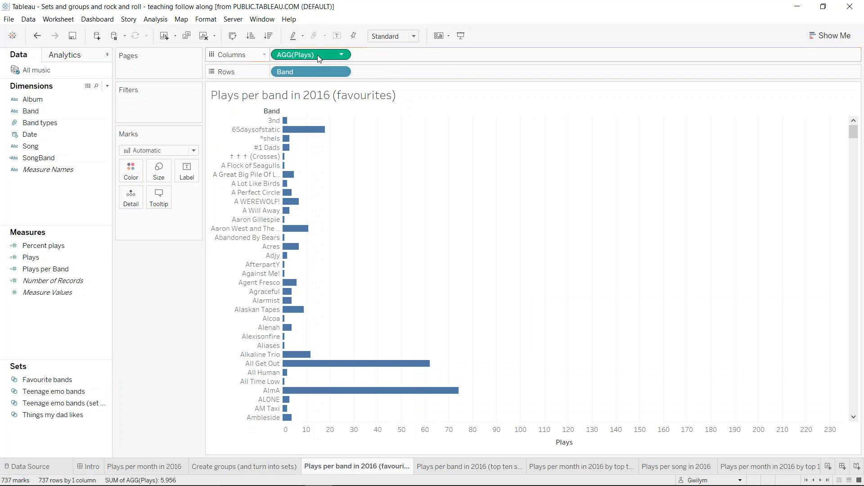
left_click(268, 35)
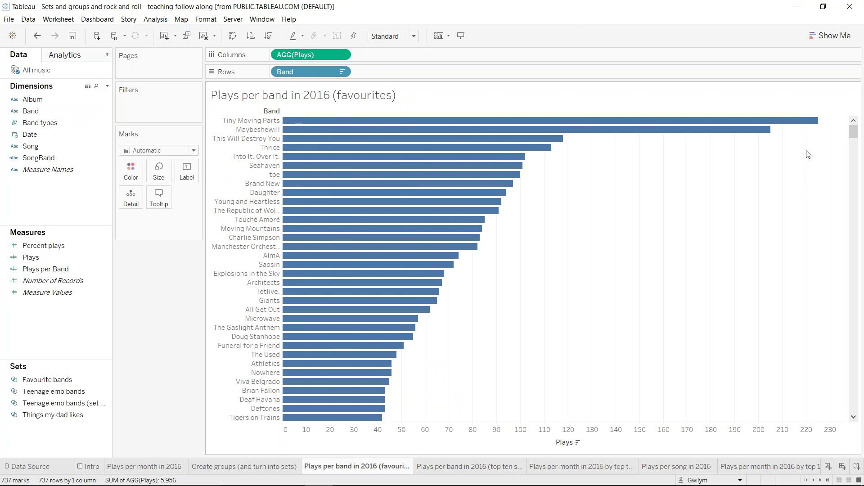
mouse_move(805, 126)
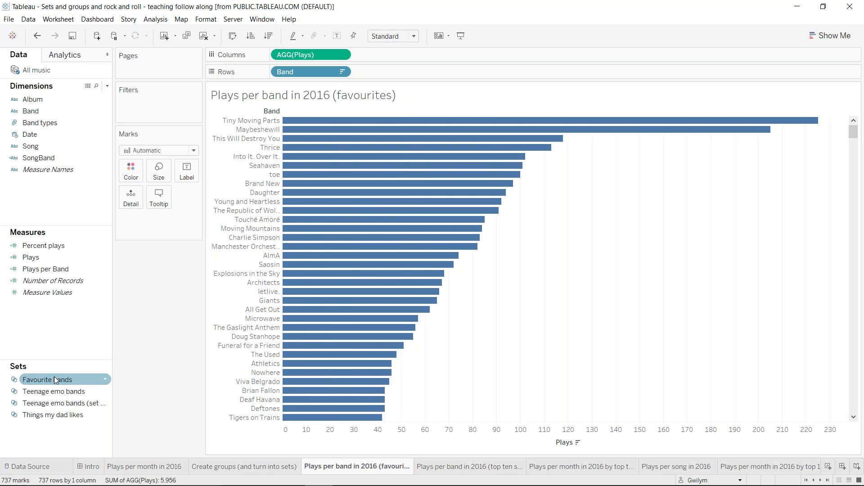
- Colour the bars by the Favourite bands set, inspect individual bands, and remove the set from the colour encoding
left_click_drag(58, 379, 132, 173)
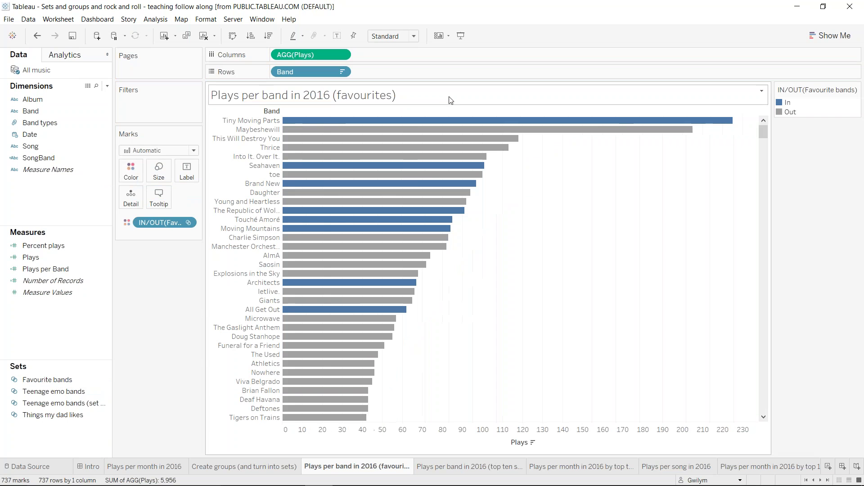
mouse_move(711, 127)
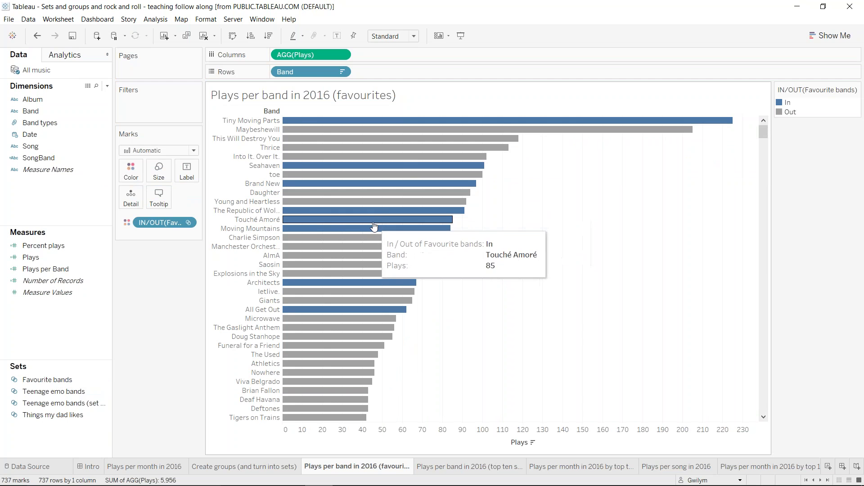
mouse_move(376, 135)
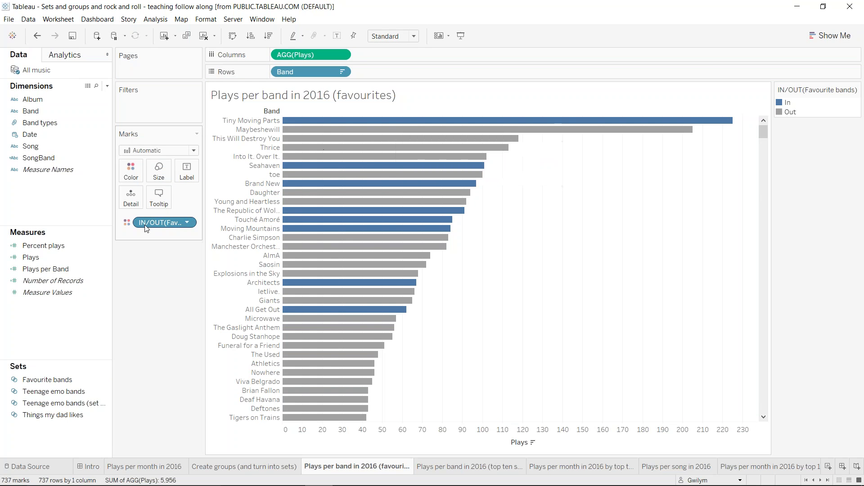
left_click_drag(147, 222, 81, 189)
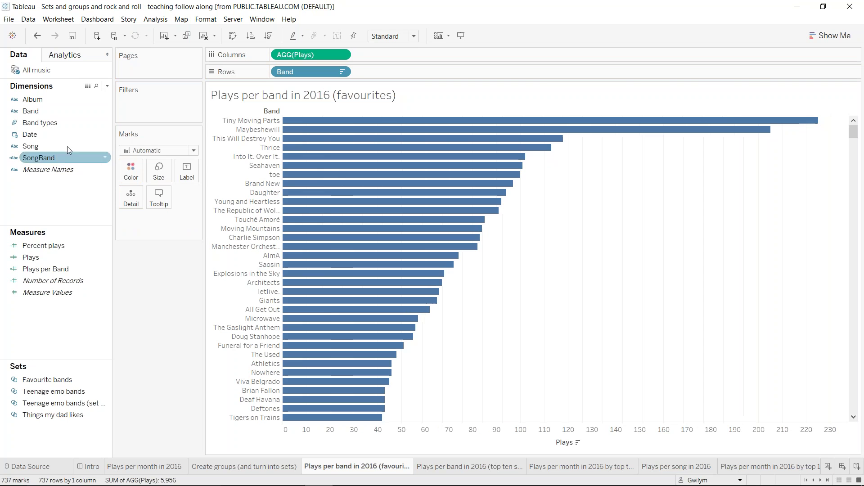
- Colour the bars by the Band types group, inspect the colouring, and remove the group from the view
left_click(41, 125)
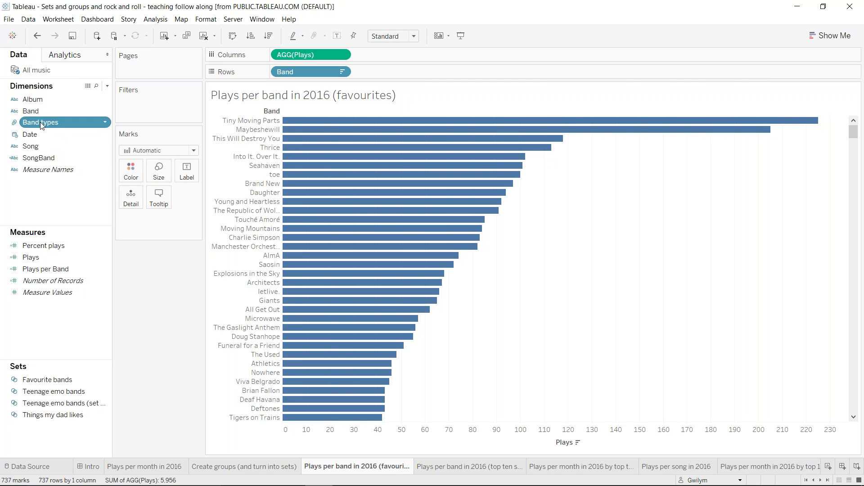
left_click_drag(42, 124, 129, 173)
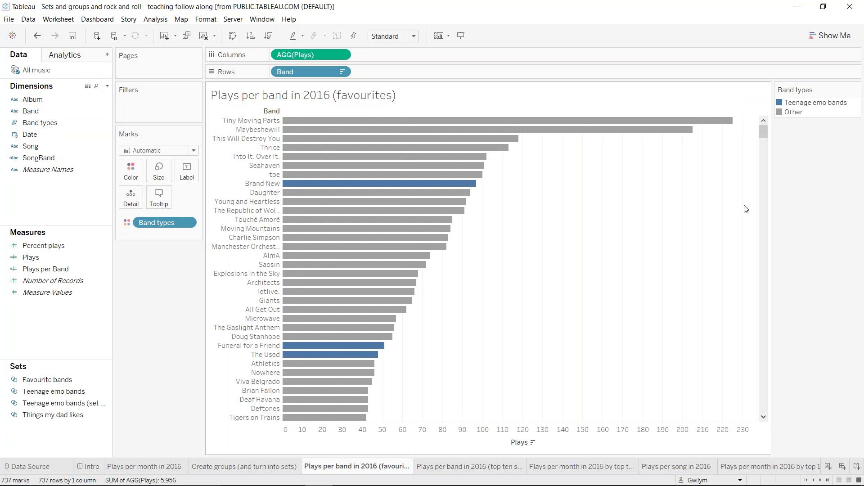
mouse_move(475, 187)
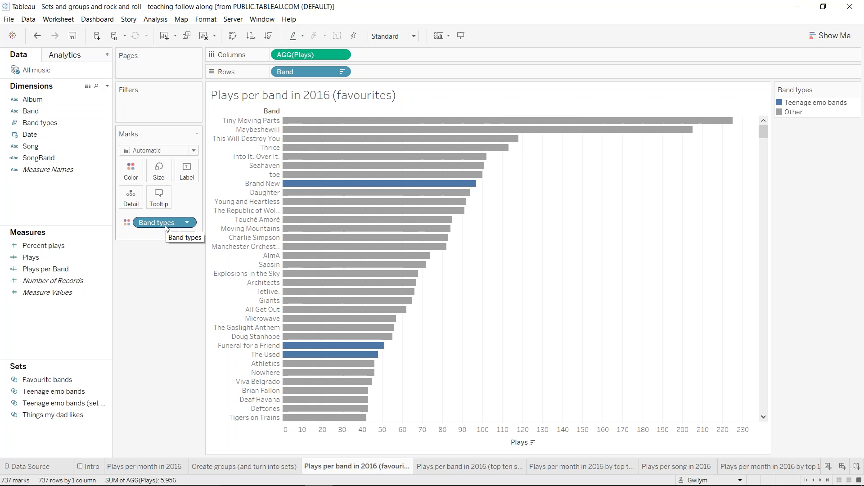
left_click_drag(164, 225, 164, 333)
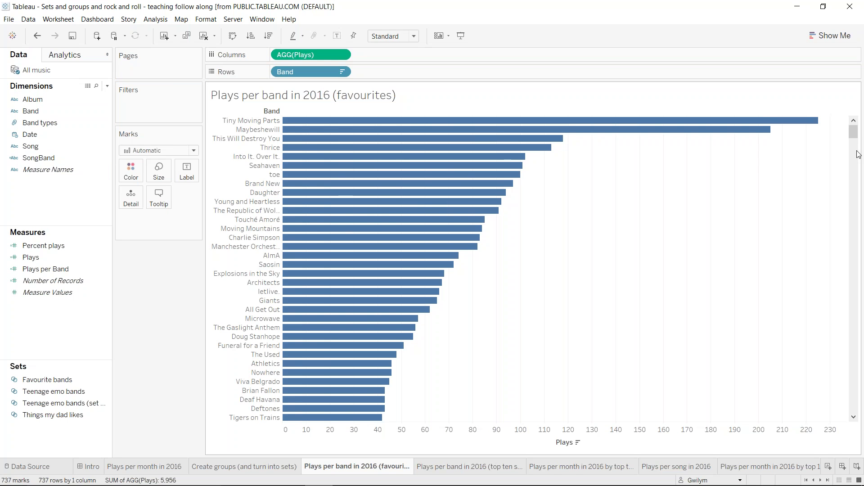
- Select the ten most-played bands, from Tiny Moving Parts to Young and Heartless, and create the set "Top 10 bands in 2016 (manual)" from them
left_click_drag(837, 120, 302, 207)
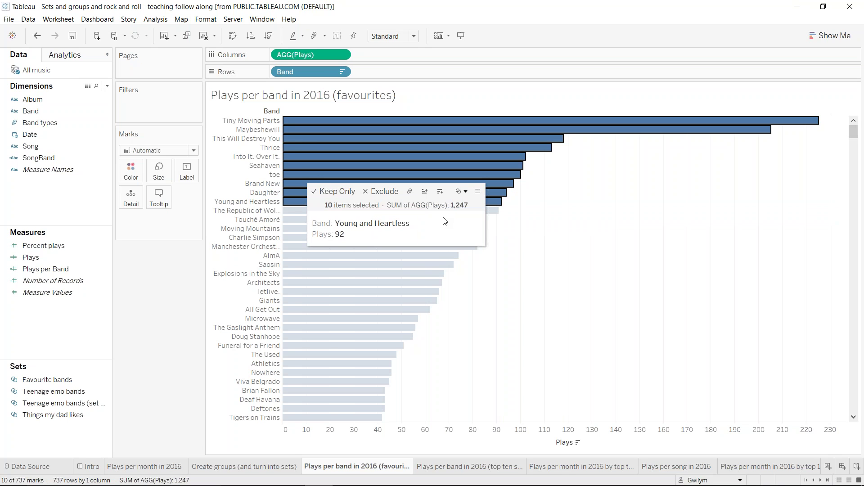
left_click(465, 194)
left_click(469, 208)
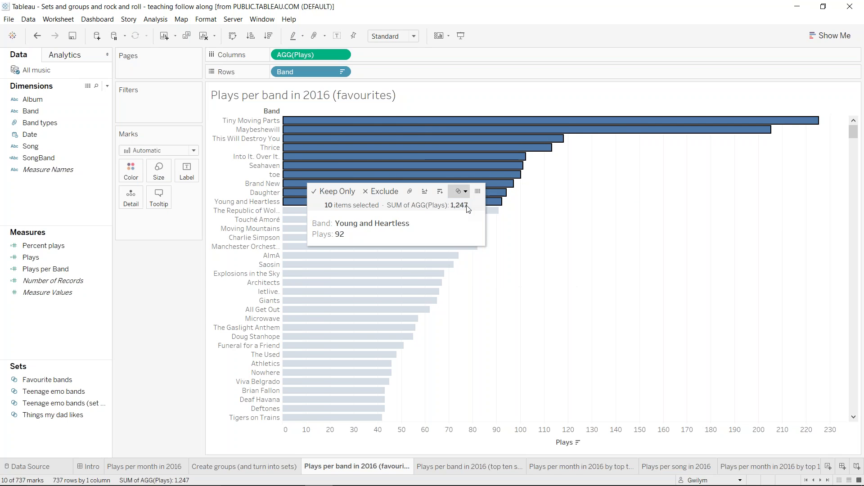
type("Top 10 bands in 201")
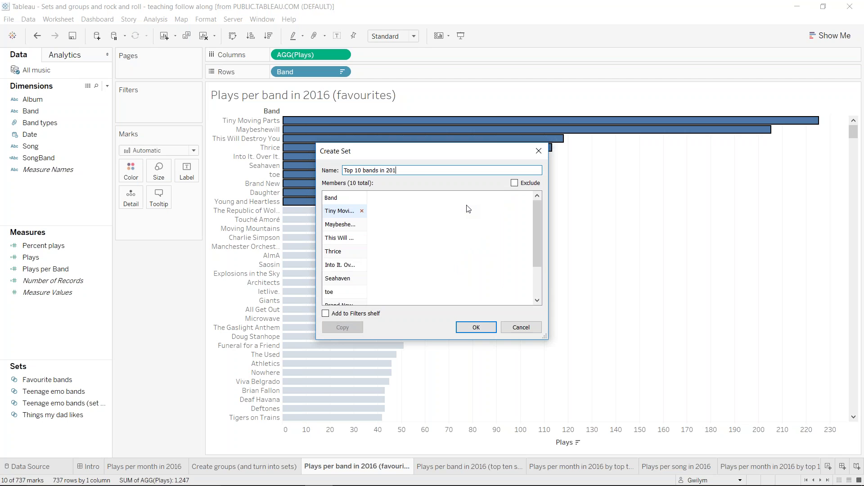
type("6 (manual")
key("Return")
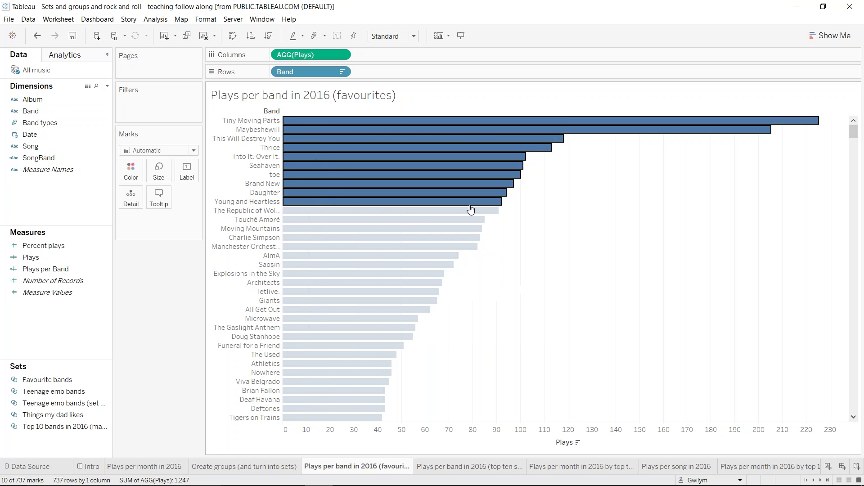
left_click(684, 216)
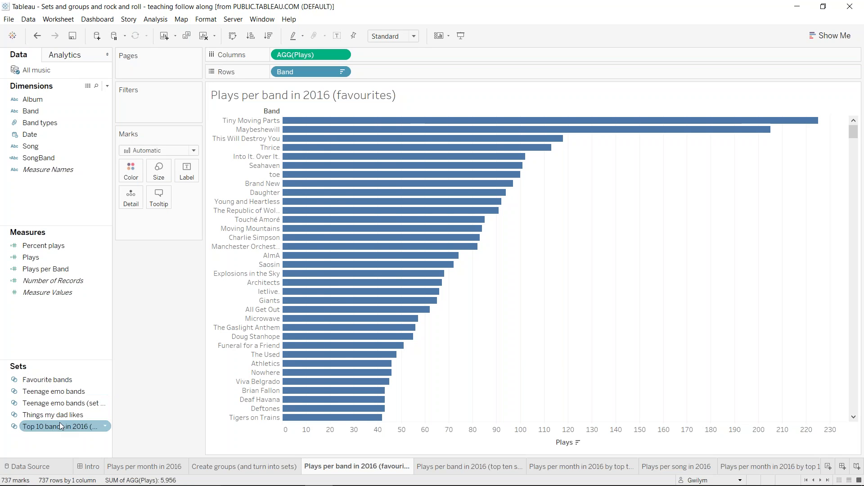
- Colour the band bars by the Top 10 bands in 2016 (manual) set, and remove that colouring
left_click_drag(57, 426, 130, 176)
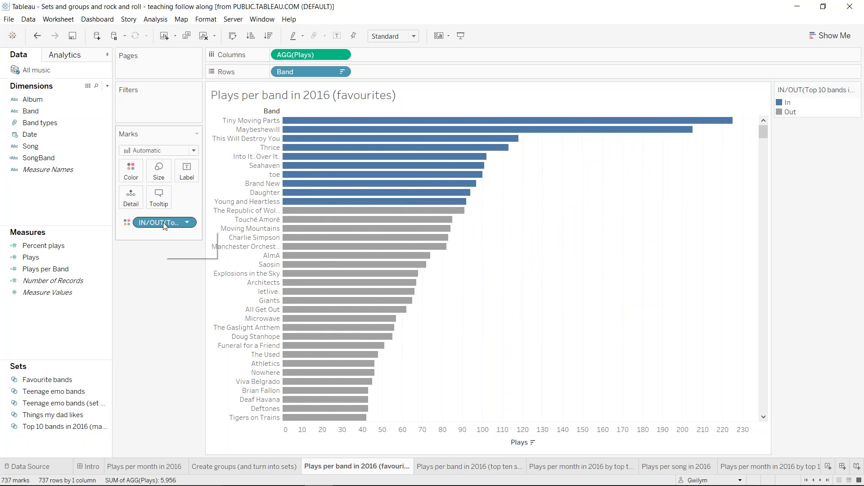
left_click_drag(163, 222, 69, 439)
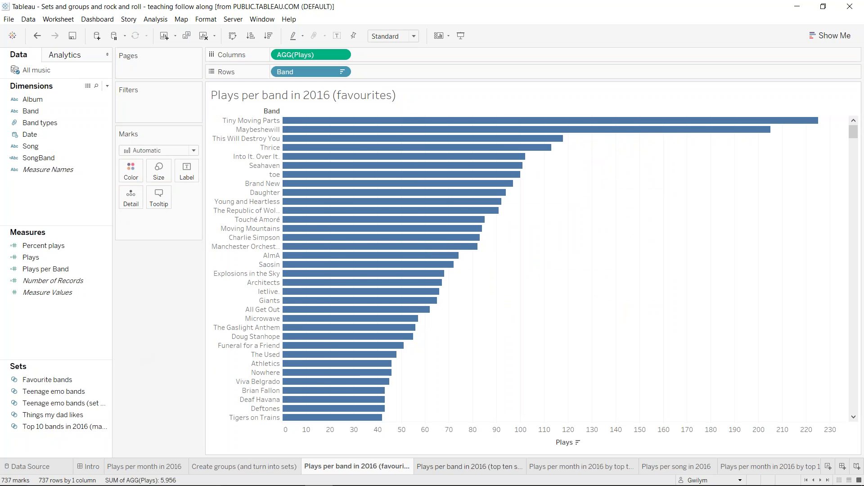
left_click(497, 467)
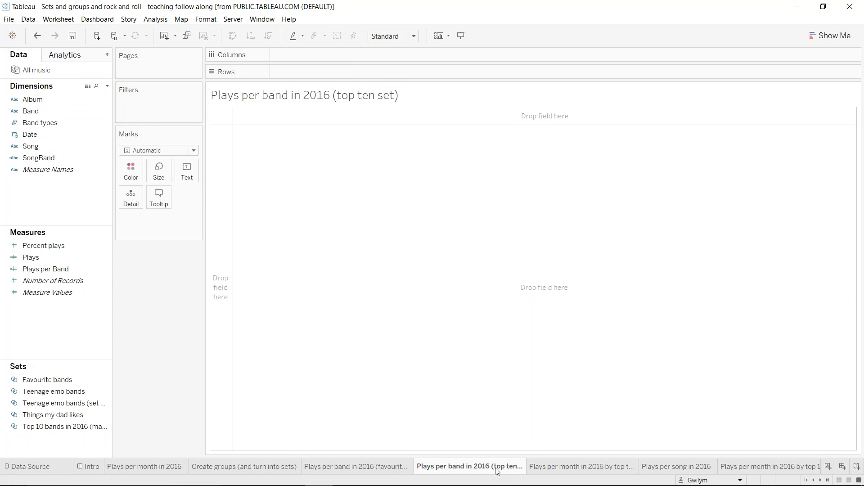
left_click(381, 468)
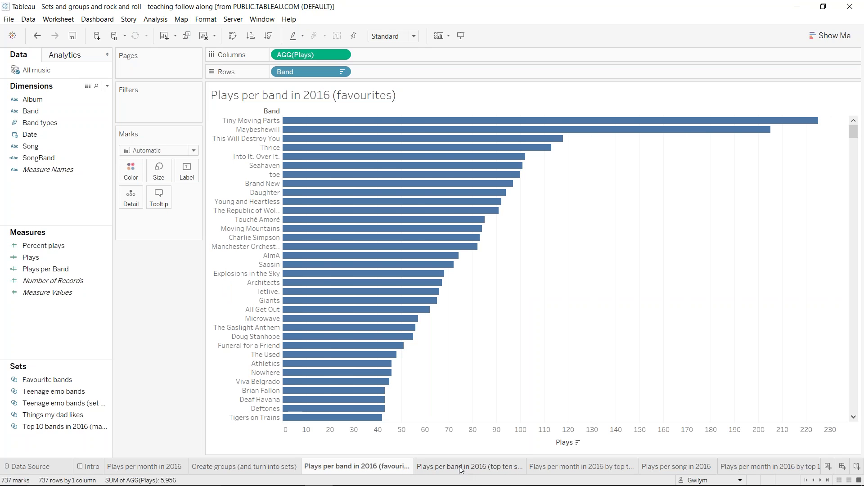
mouse_move(461, 469)
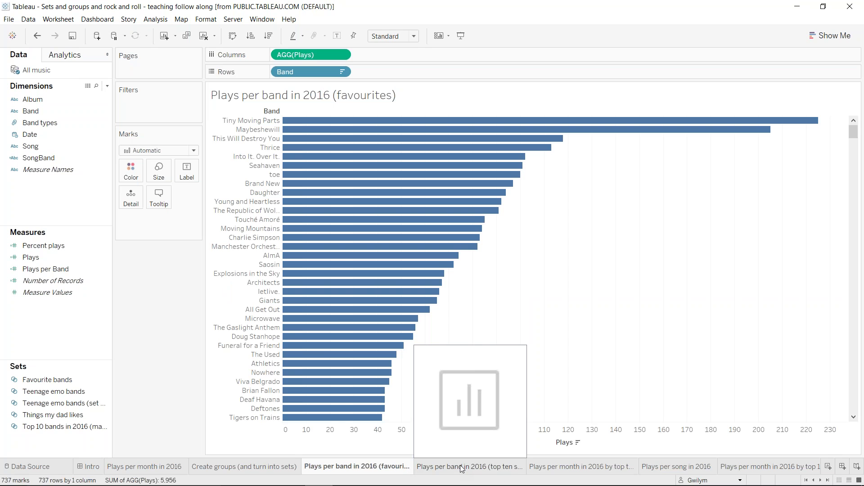
left_click(581, 467)
left_click(655, 468)
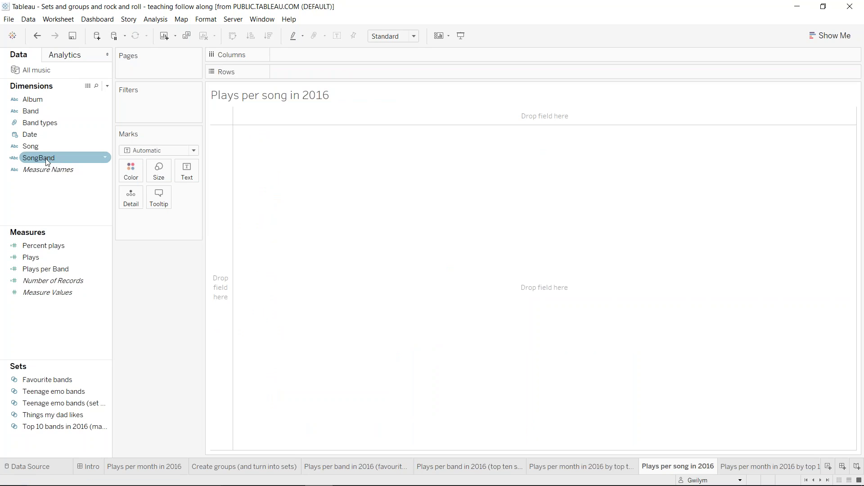
- Switch to the "Plays per month in 2016 by top ten bands" worksheet and place Date on Columns as continuous MONTH(Date)
left_click(617, 468)
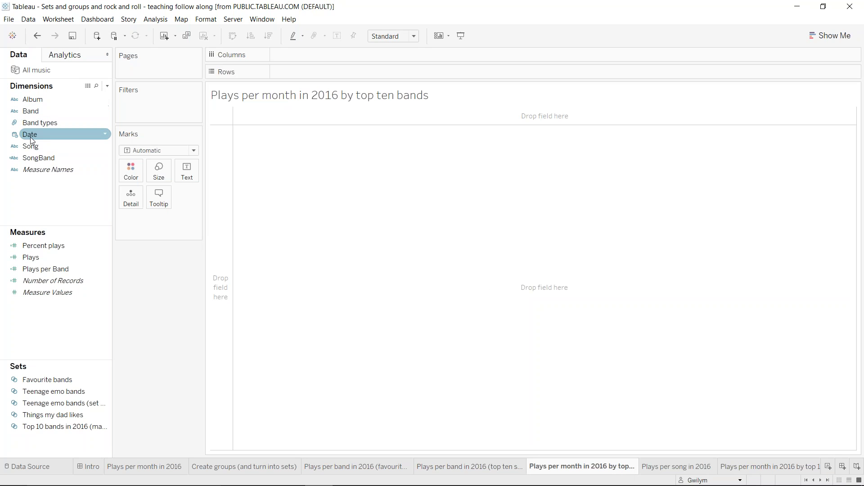
left_click_drag(32, 137, 304, 58)
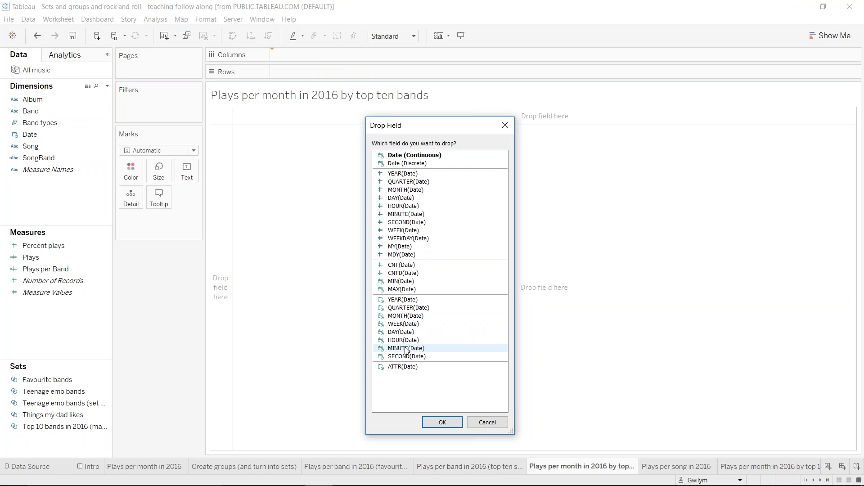
left_click(425, 319)
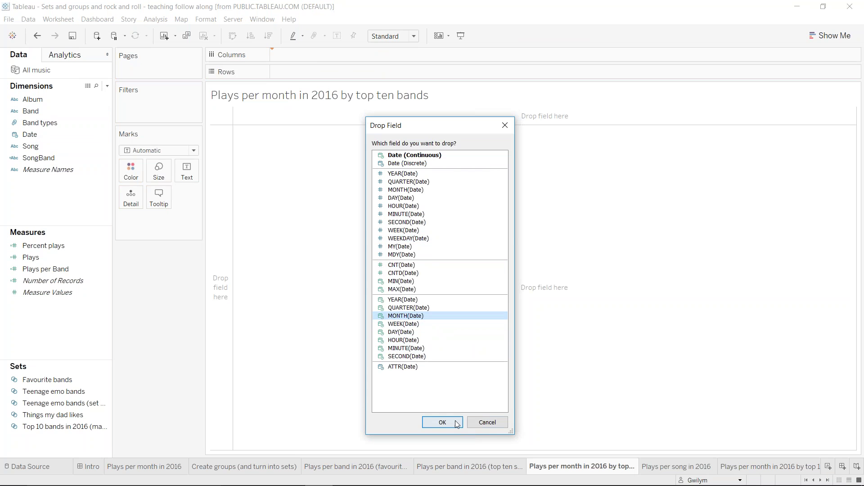
left_click(455, 420)
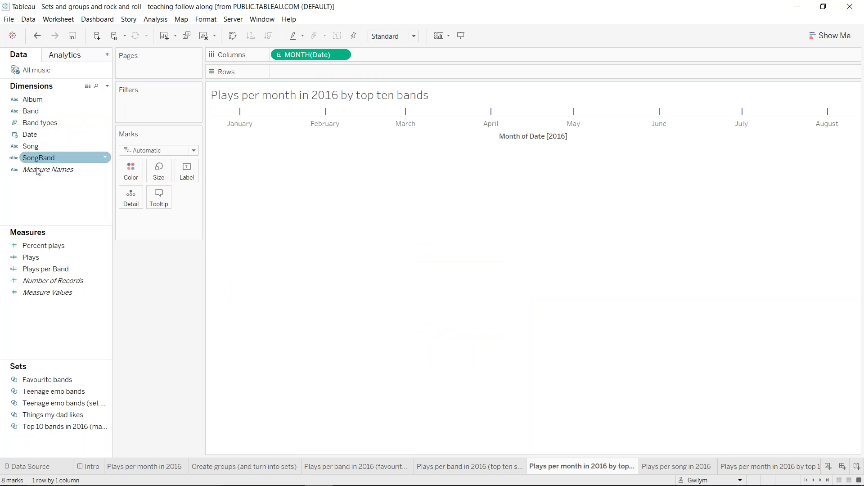
- Place the Plays measure on Rows and set the mark type to Bar
left_click_drag(45, 269, 322, 74)
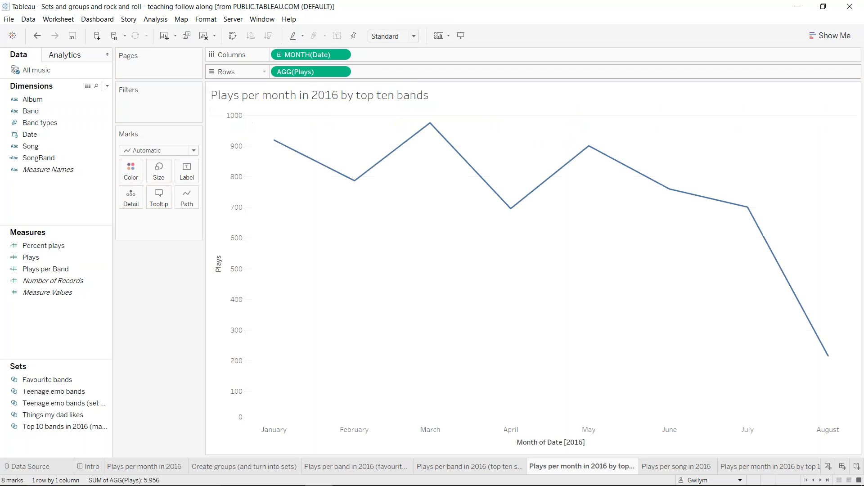
left_click(193, 151)
left_click(151, 173)
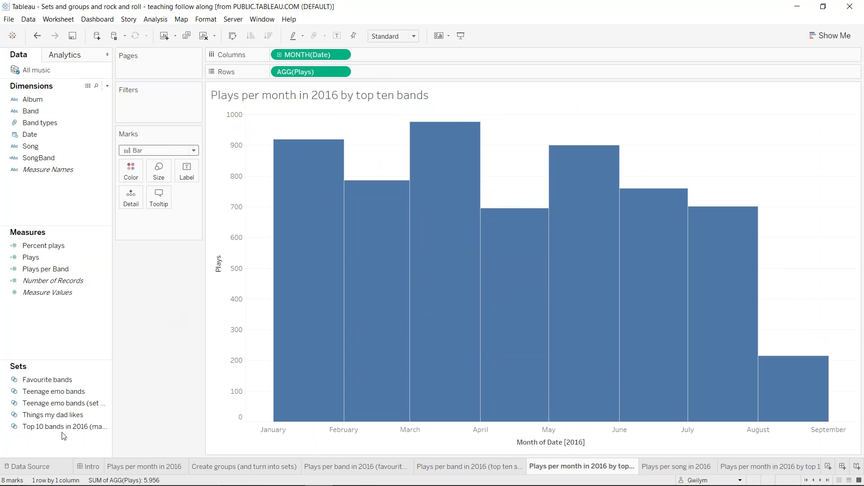
- Colour the monthly bars by the Top 10 bands in 2016 (manual) set, and inspect the January and August segments
left_click_drag(81, 427, 134, 172)
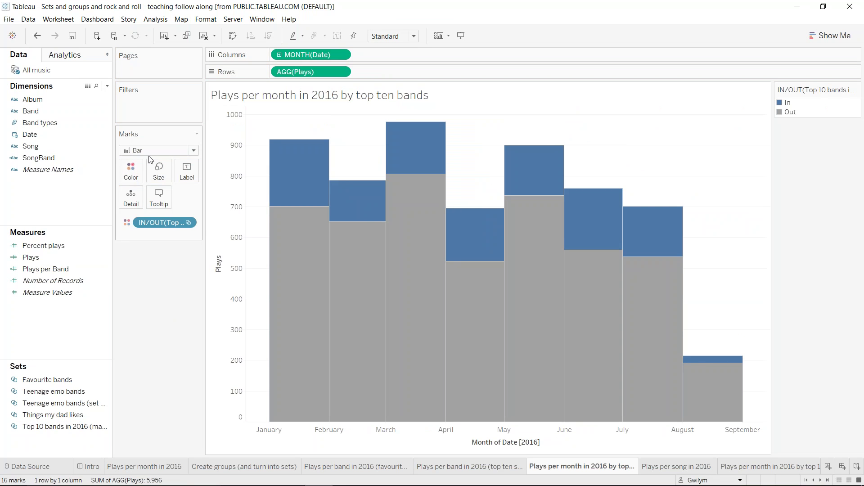
mouse_move(290, 167)
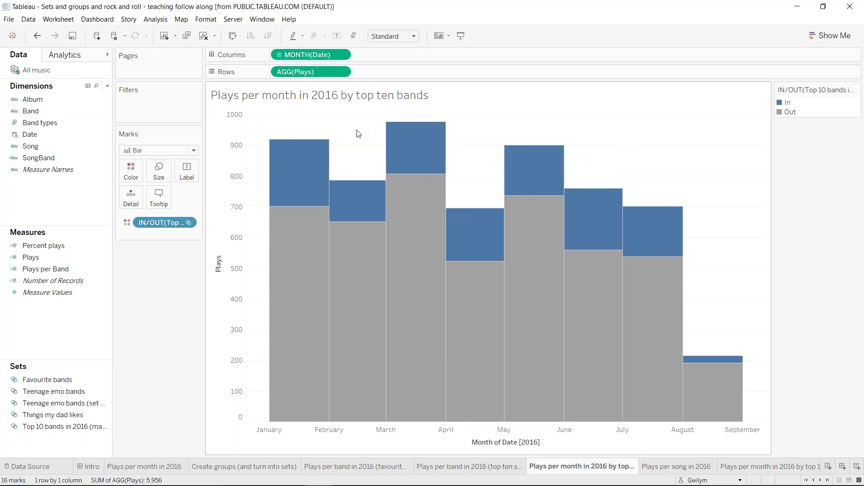
mouse_move(302, 185)
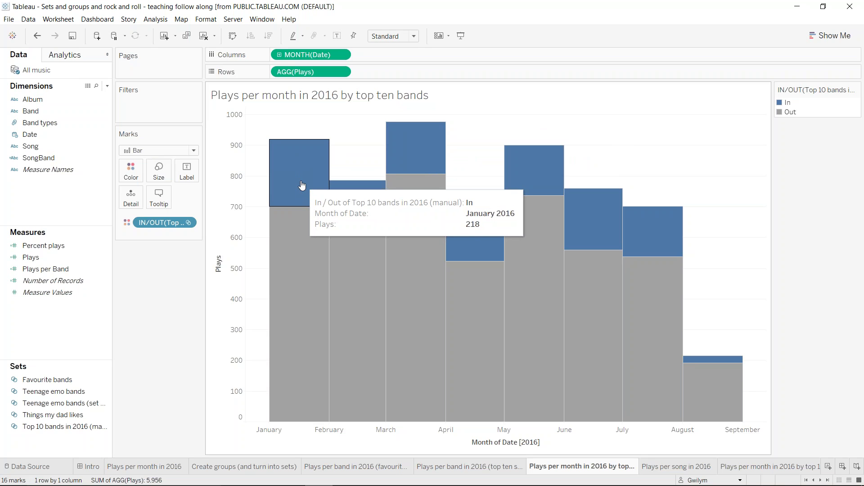
mouse_move(318, 254)
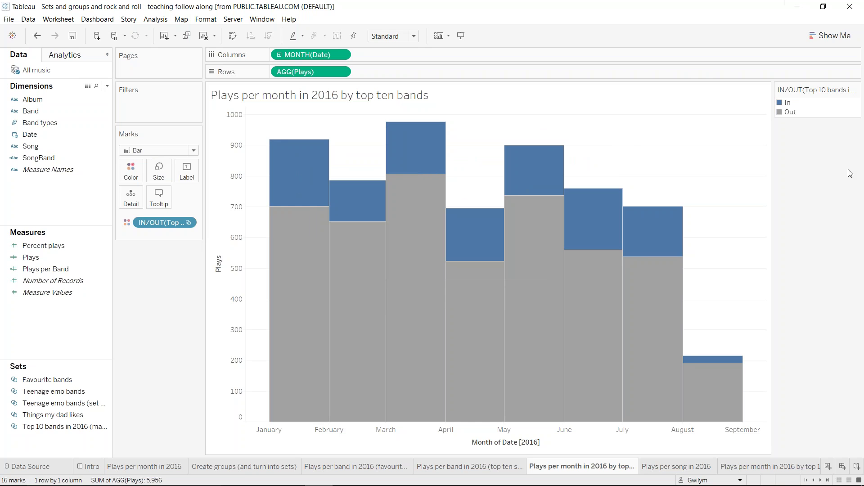
mouse_move(726, 395)
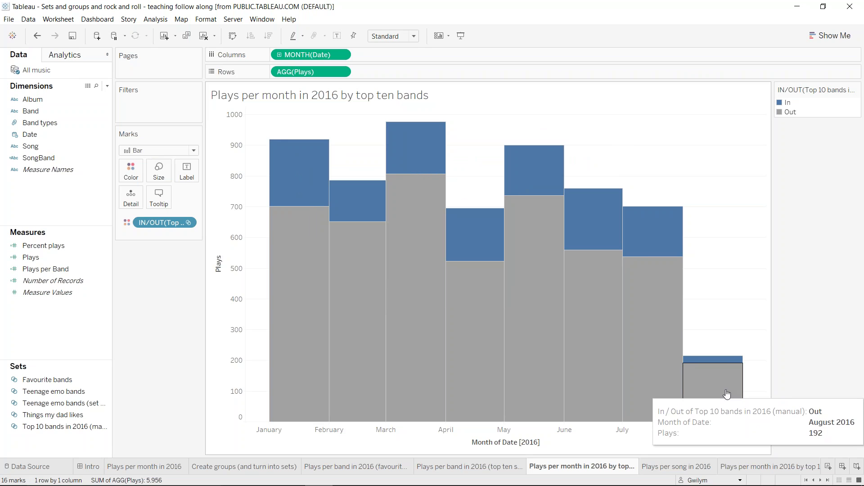
mouse_move(731, 363)
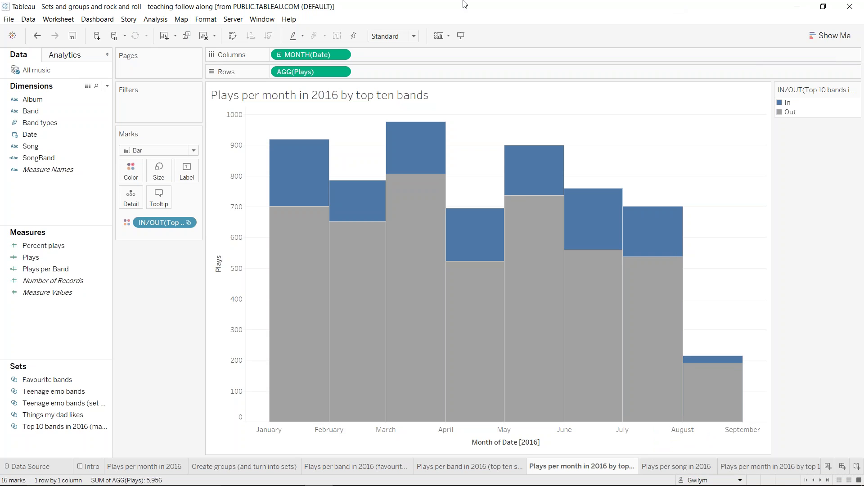
- Switch to the "Plays per song in 2016" worksheet and place the Song dimension on Rows, adding all members
left_click(705, 465)
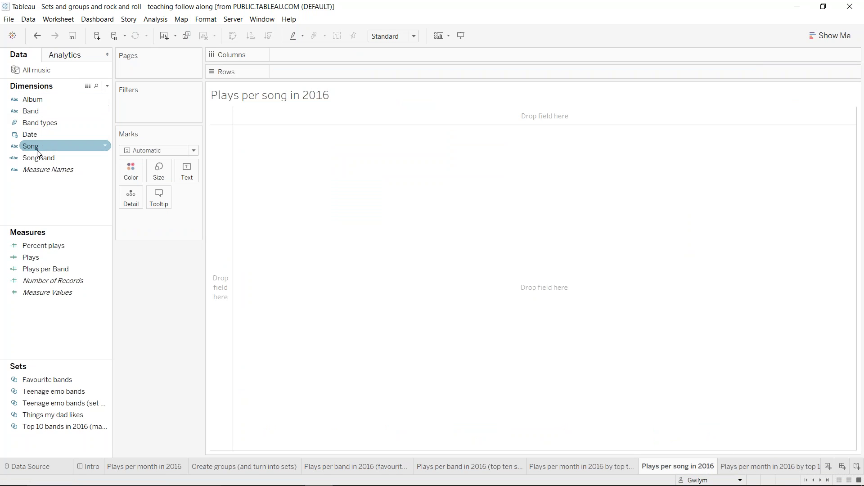
left_click_drag(39, 152, 342, 72)
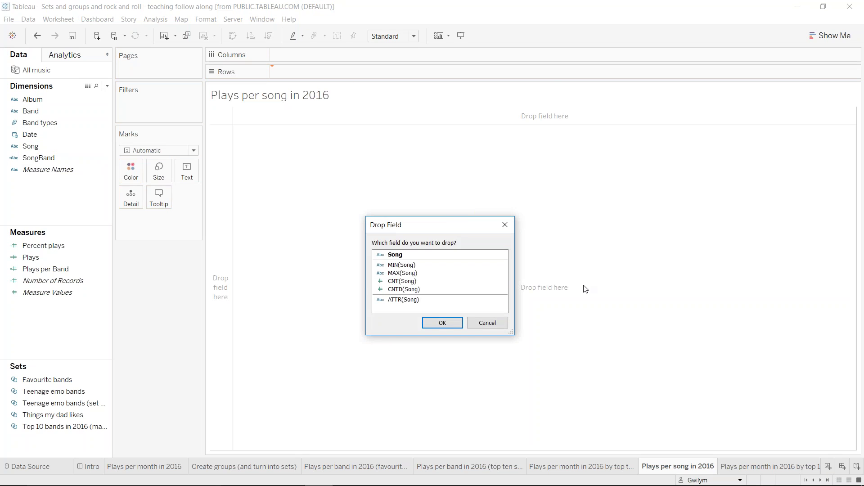
left_click(433, 321)
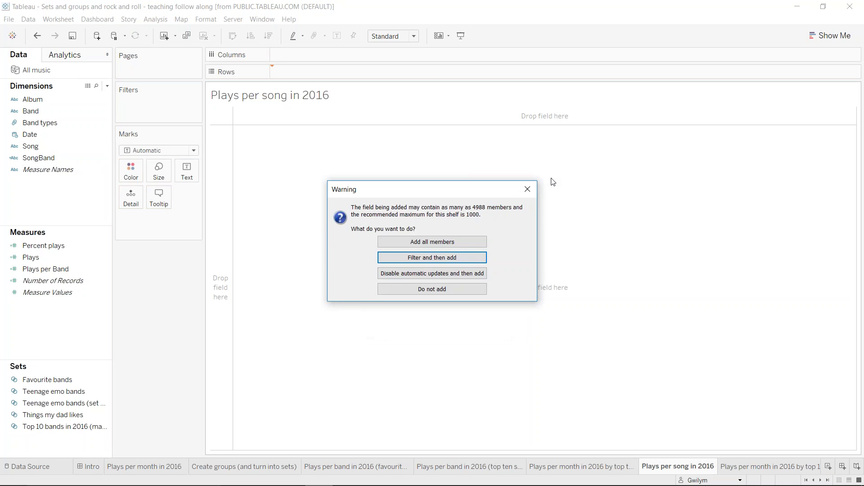
left_click(527, 189)
left_click_drag(54, 148, 318, 71)
left_click(443, 321)
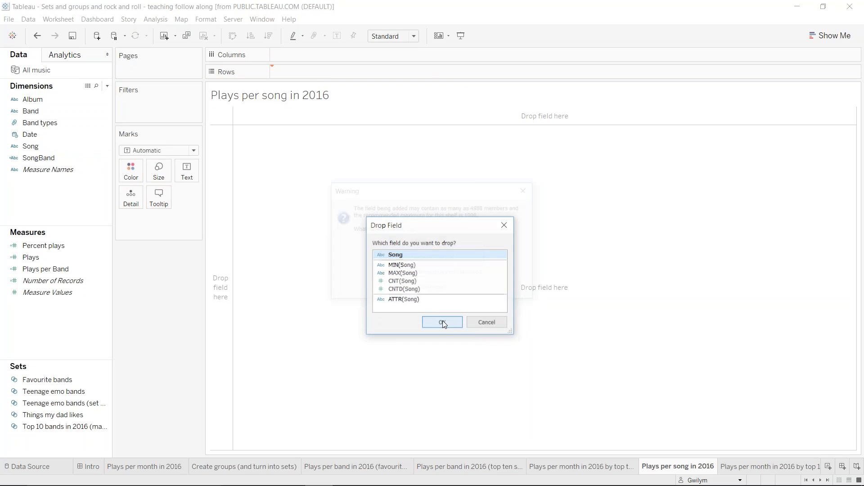
left_click(483, 245)
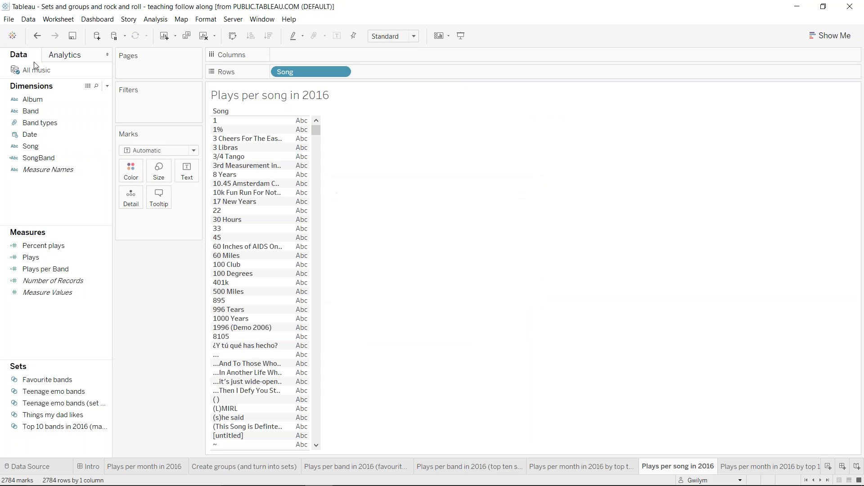
- Place the Plays measure on Columns and sort the songs in descending order of plays
left_click_drag(38, 257, 342, 54)
left_click(268, 36)
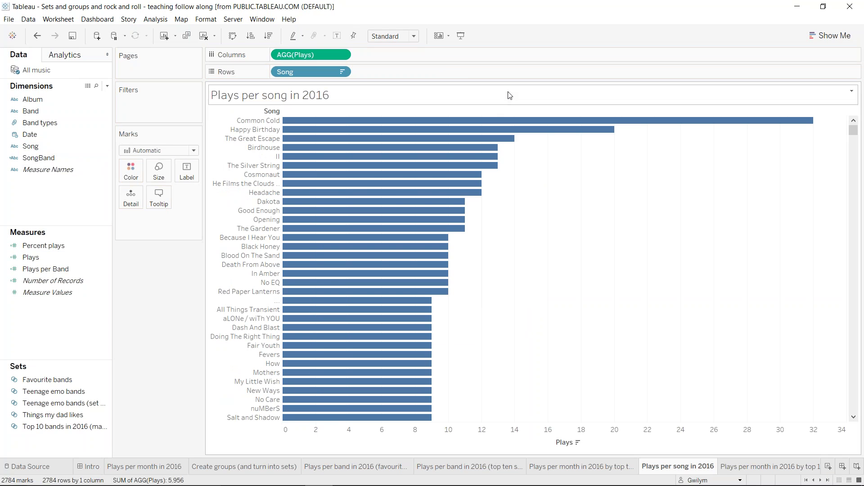
mouse_move(769, 122)
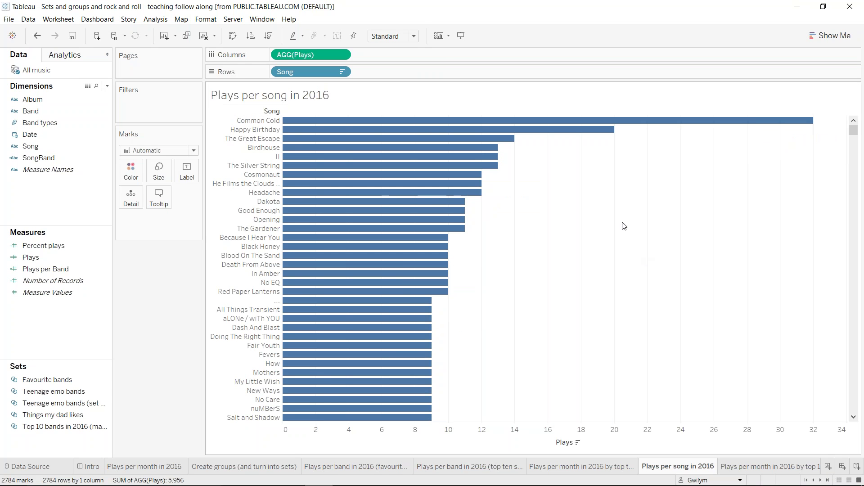
- Colour the song bars by the Top 10 bands in 2016 (manual) set, and inspect the In and Out segments of Dakota
left_click(45, 268)
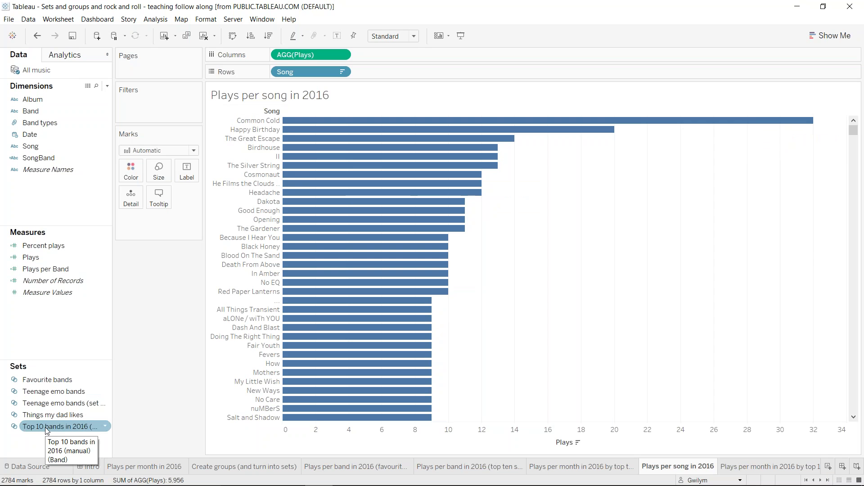
left_click_drag(47, 431, 133, 179)
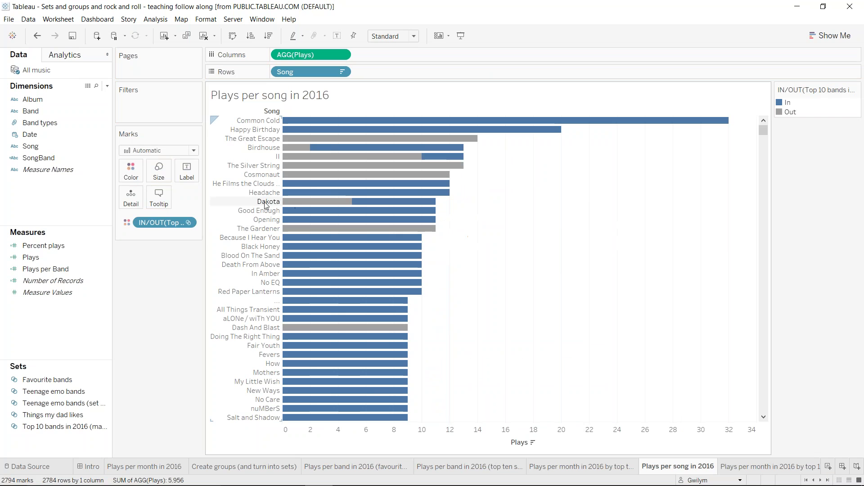
mouse_move(300, 207)
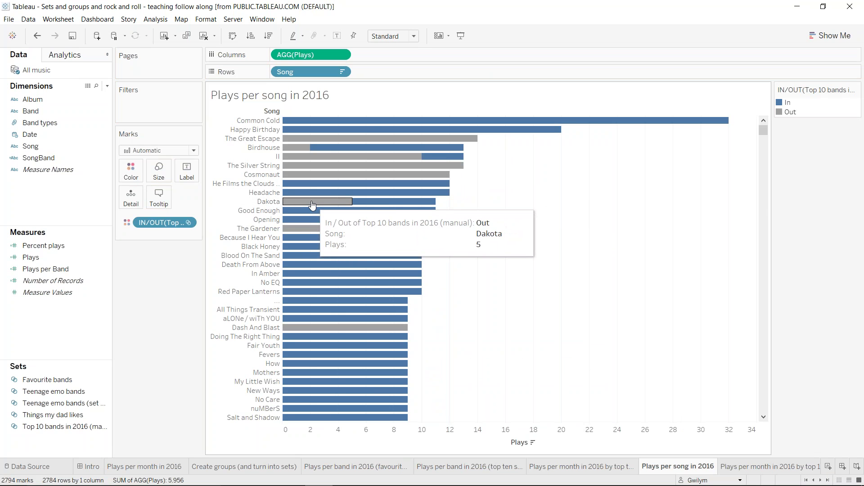
mouse_move(368, 206)
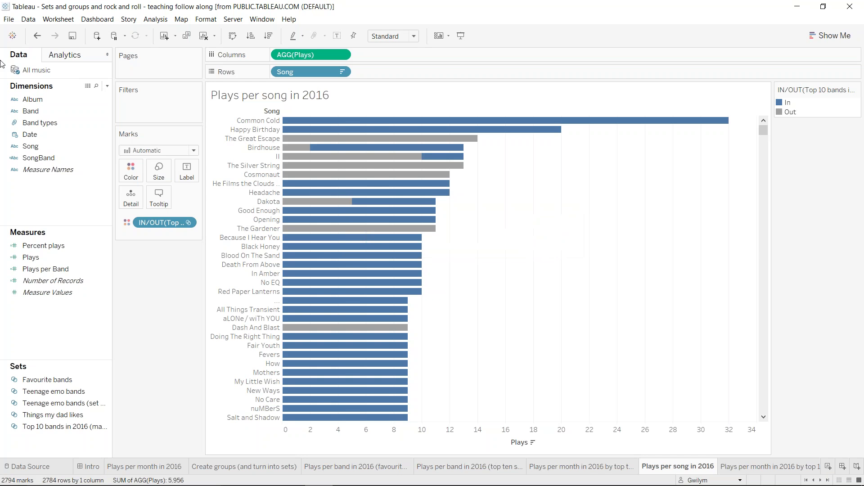
- Open the SongBand calculated field to examine its formula, and close it without editing
left_click(106, 159)
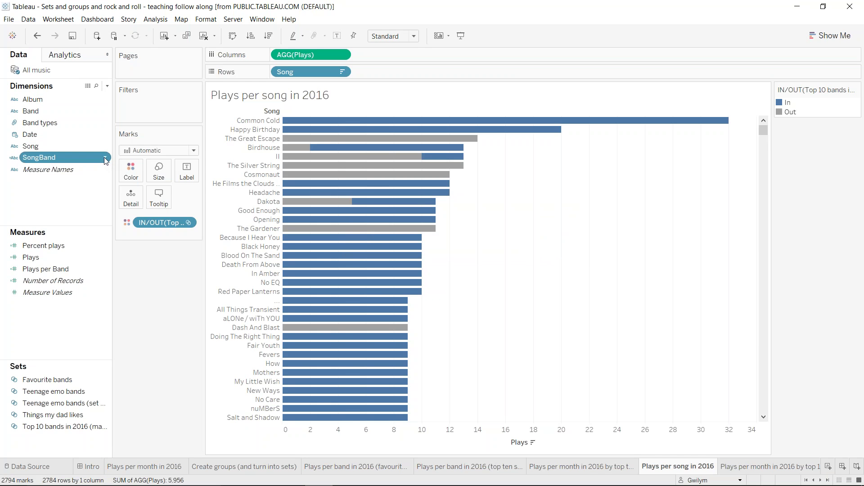
right_click(69, 158)
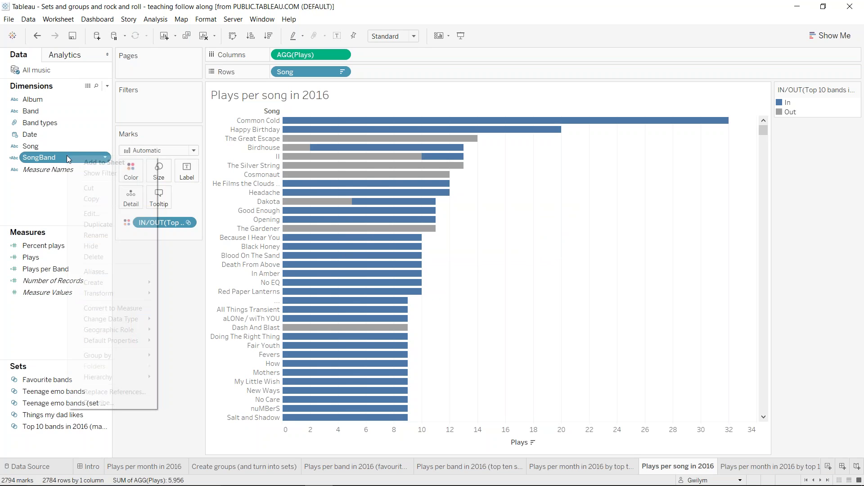
left_click(115, 216)
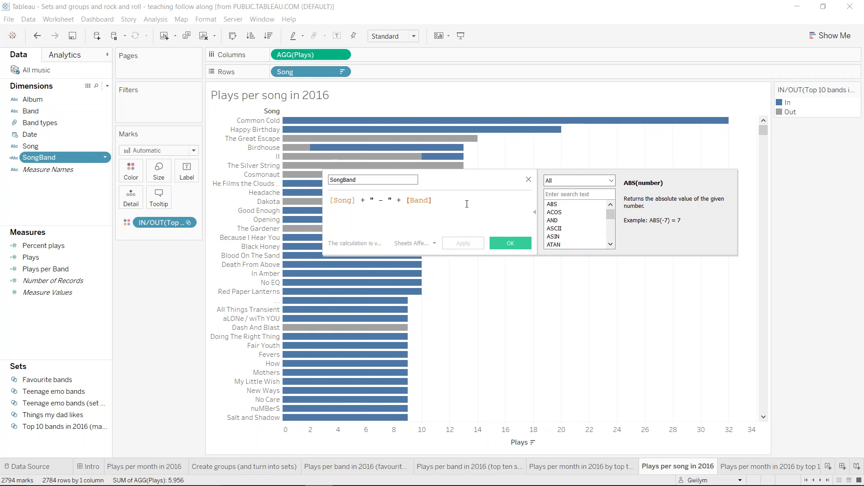
left_click(528, 179)
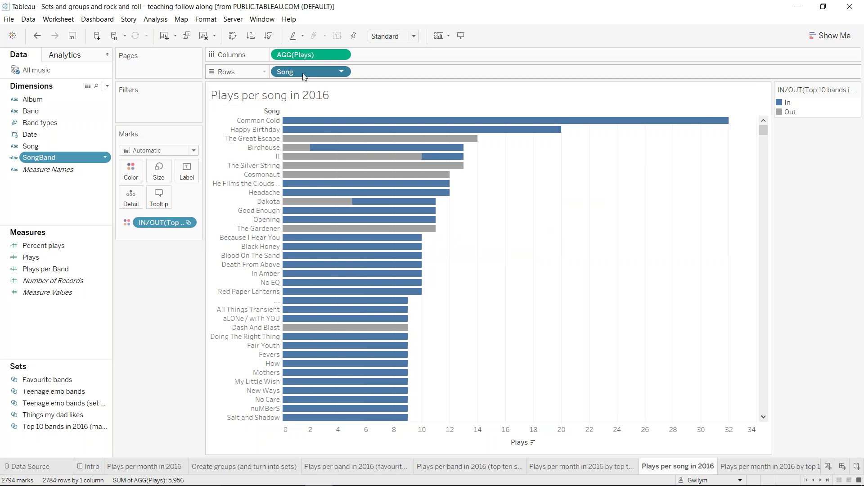
- Replace Song on Rows with the SongBand field, adding all members, and sort it in descending order of plays
left_click_drag(303, 73, 310, 36)
left_click_drag(39, 157, 388, 71)
left_click(419, 242)
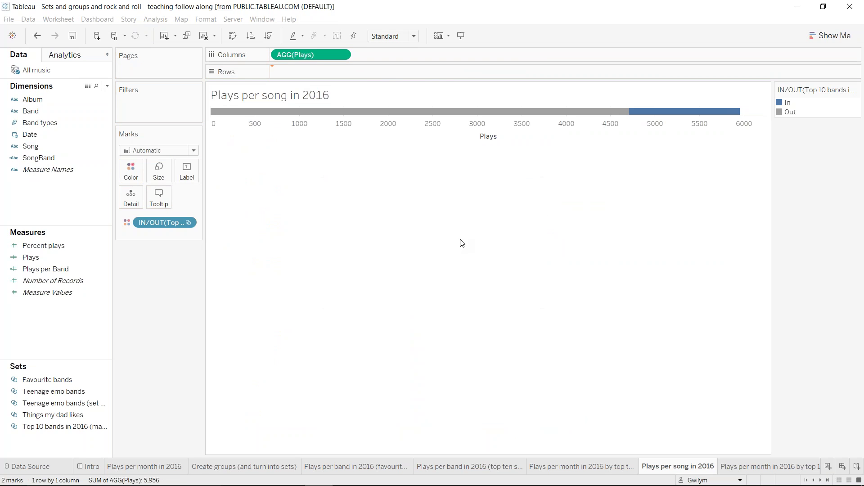
left_click(269, 35)
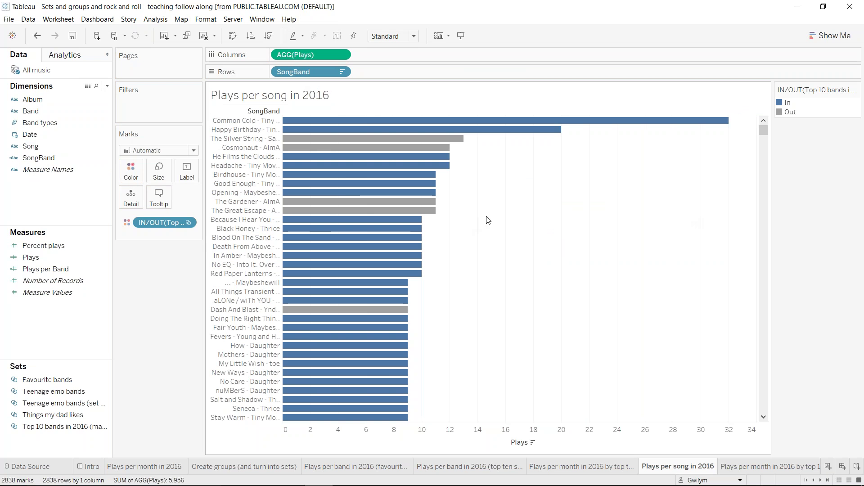
- Create a set named "Top 11 songs in 2016 (manual)" from the eleven most played songs in the SongBand chart
mouse_move(342, 194)
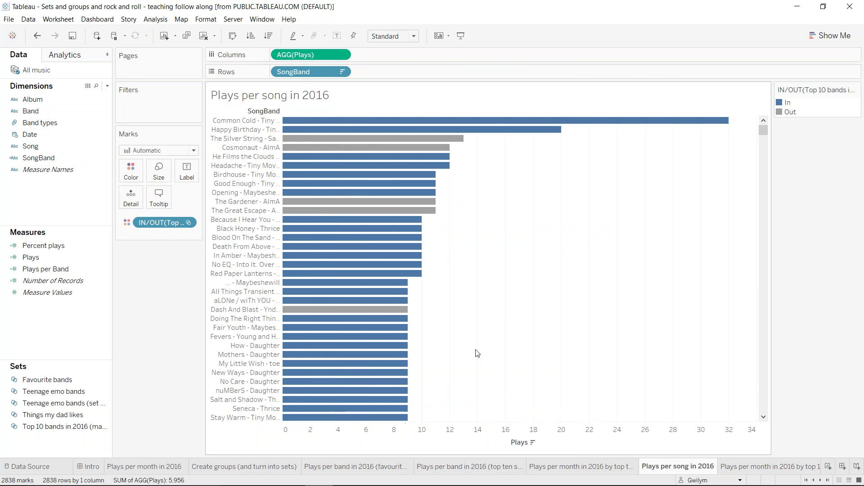
scroll(477, 342, "down", 10)
scroll(477, 333, "down", 5)
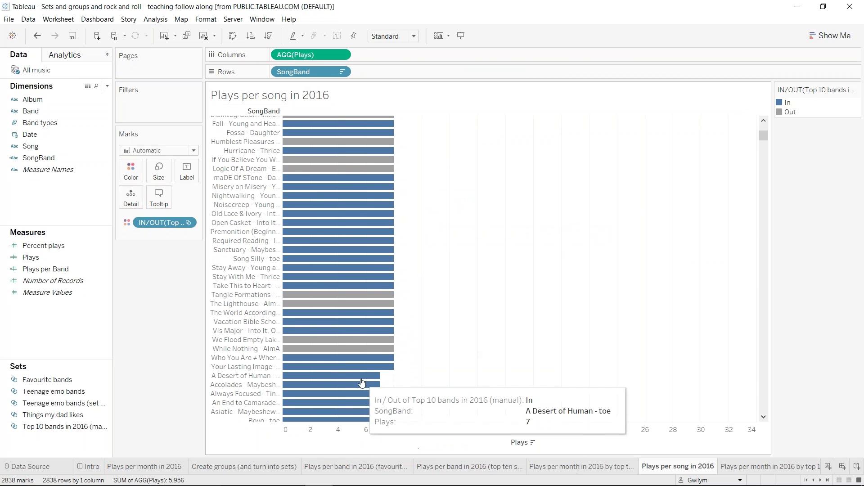
scroll(361, 315, "down", 4)
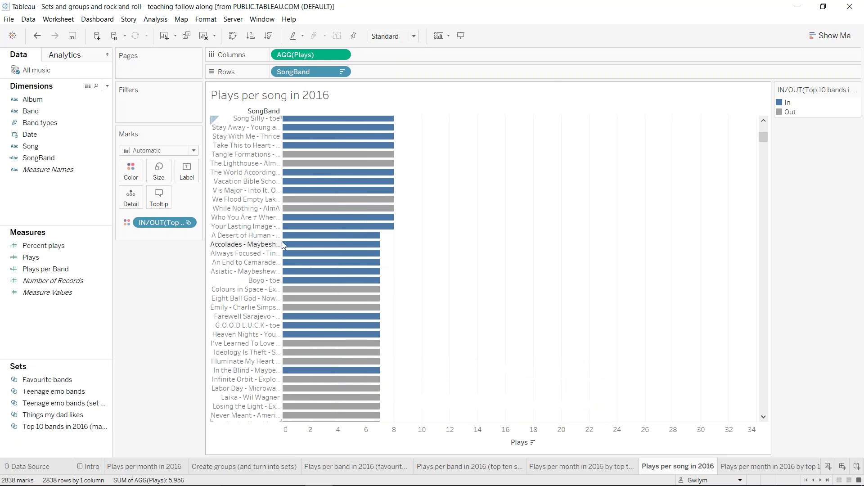
scroll(336, 261, "down", 10)
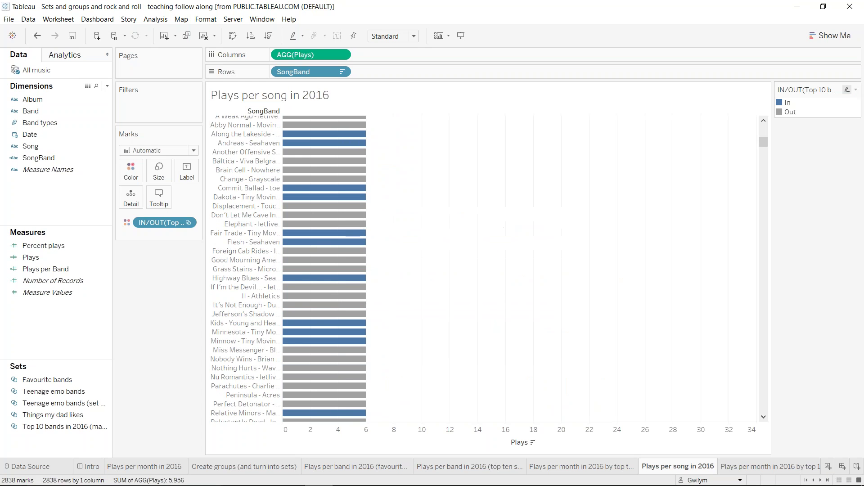
left_click_drag(761, 143, 760, 121)
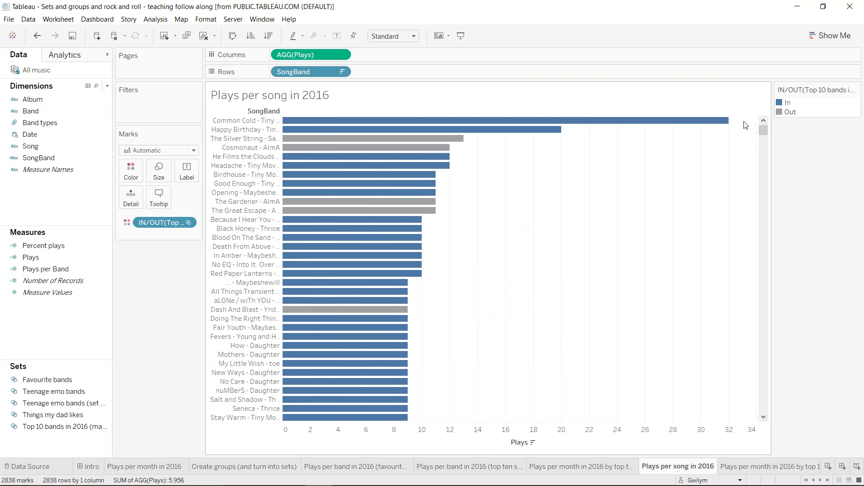
left_click_drag(744, 122, 255, 214)
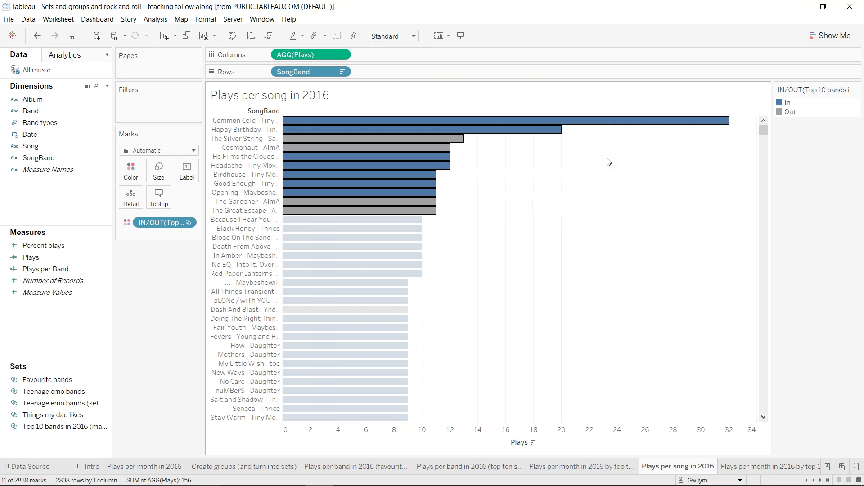
right_click(392, 212)
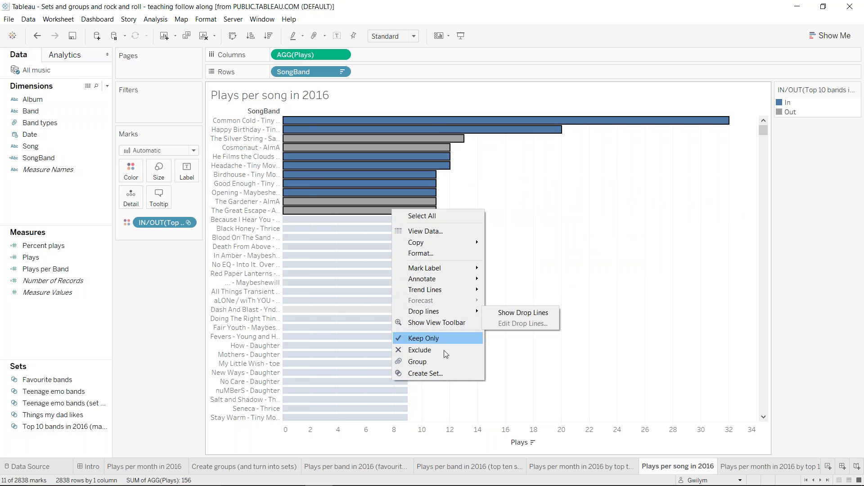
left_click(439, 372)
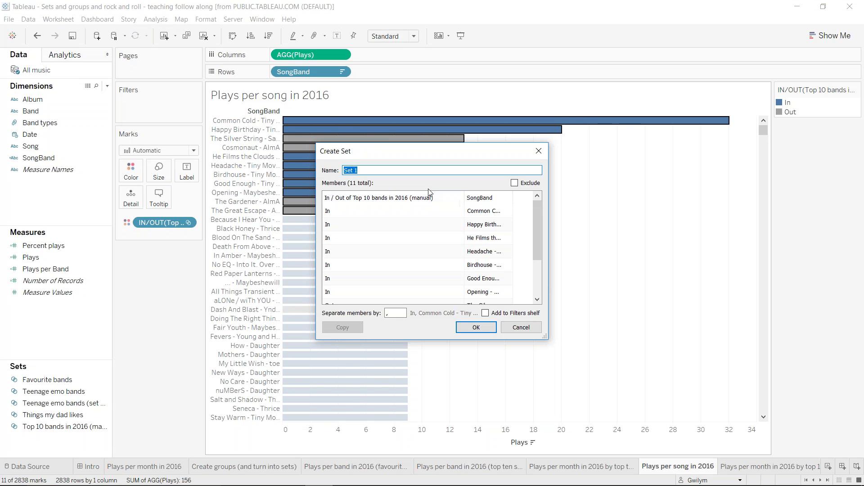
type("Top 11 songs in 2016 (manual")
key("Return")
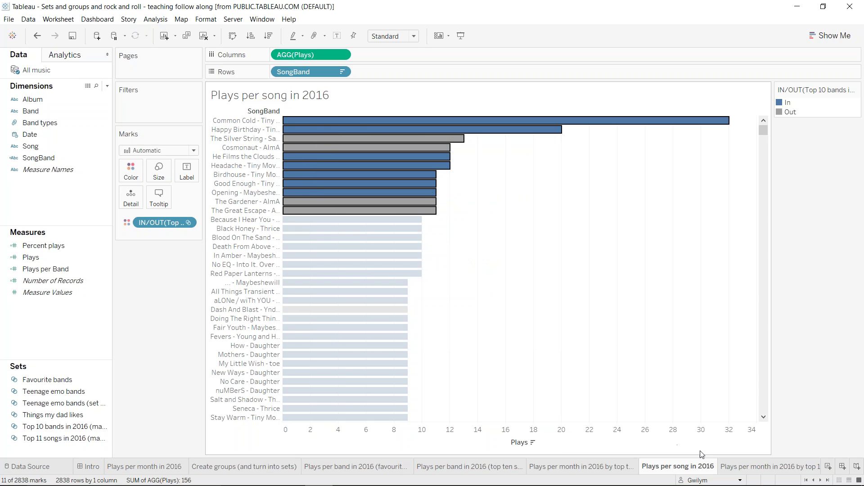
- Switch to the "Plays per month in 2016 by top 11 songs" worksheet and place Date on Columns as continuous MONTH(Date)
left_click(747, 471)
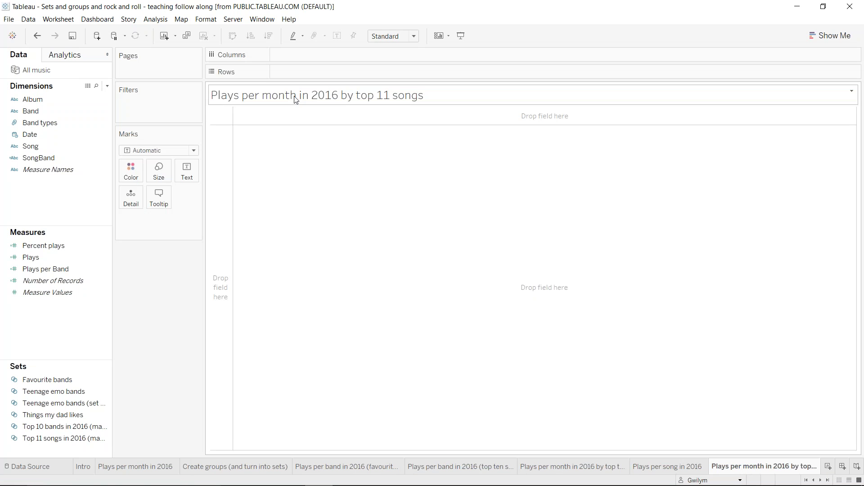
left_click(49, 258)
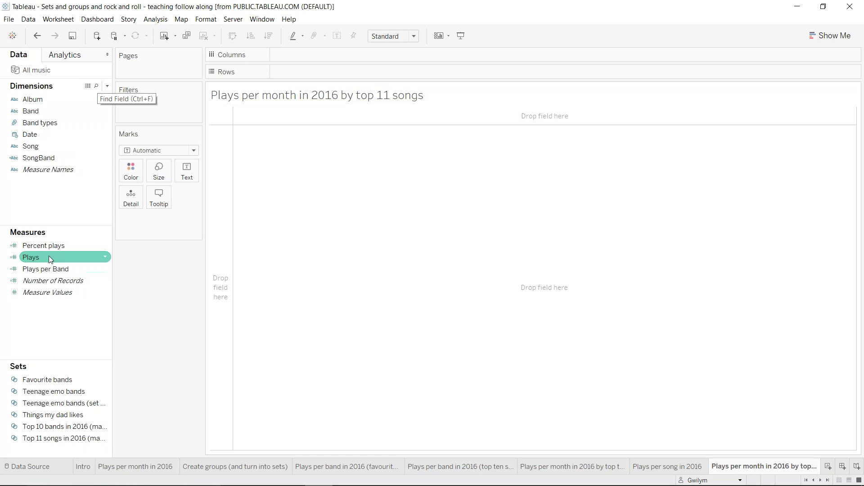
left_click(61, 219)
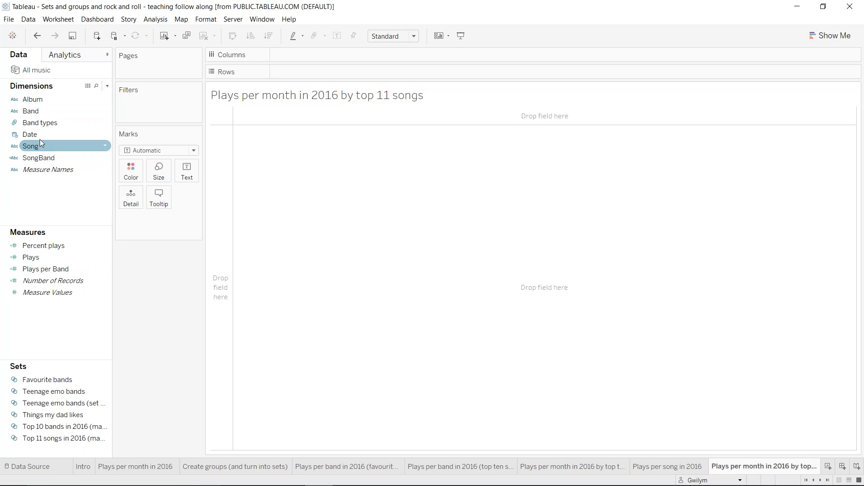
left_click_drag(29, 134, 341, 61)
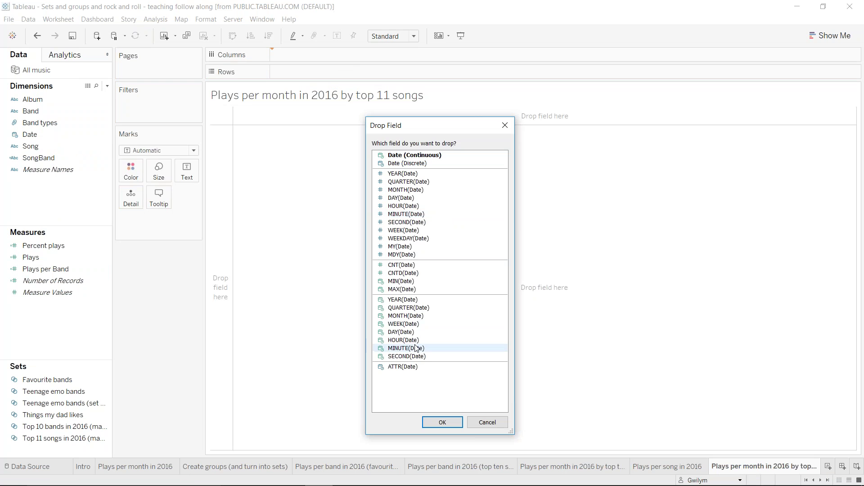
left_click(406, 316)
left_click(456, 426)
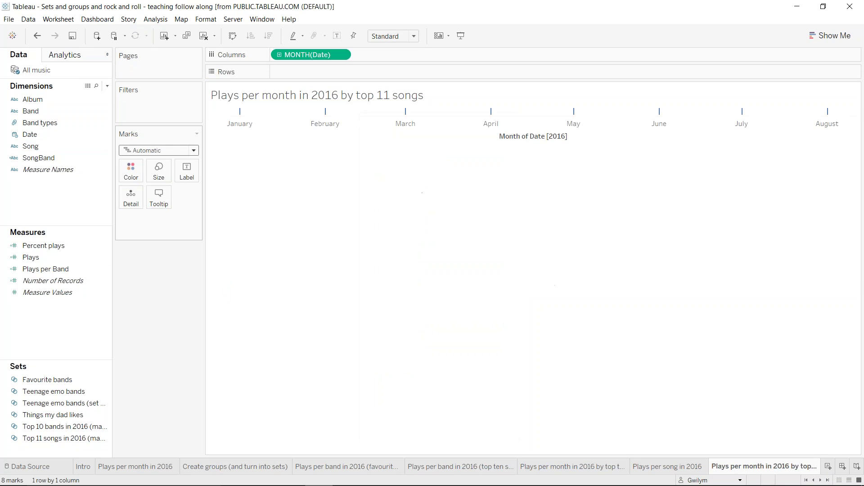
- Set the mark type to Bar and place the Plays measure on Rows
left_click(155, 151)
left_click(148, 173)
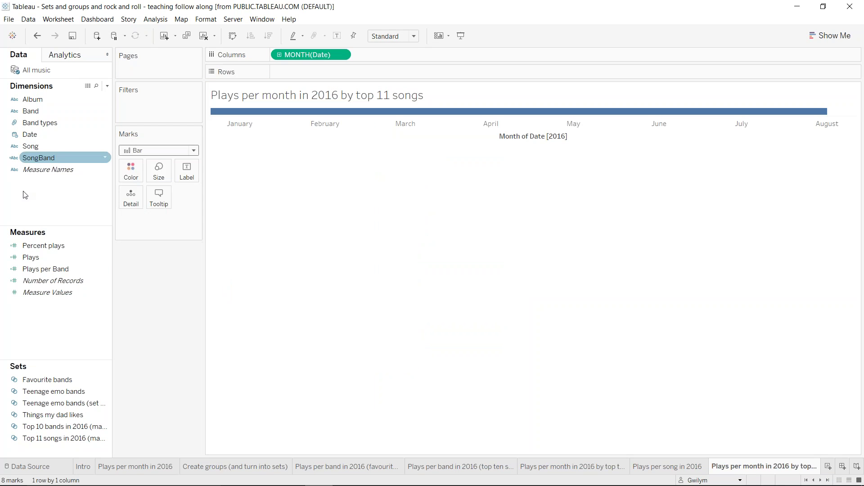
left_click(36, 259)
left_click_drag(35, 260, 336, 74)
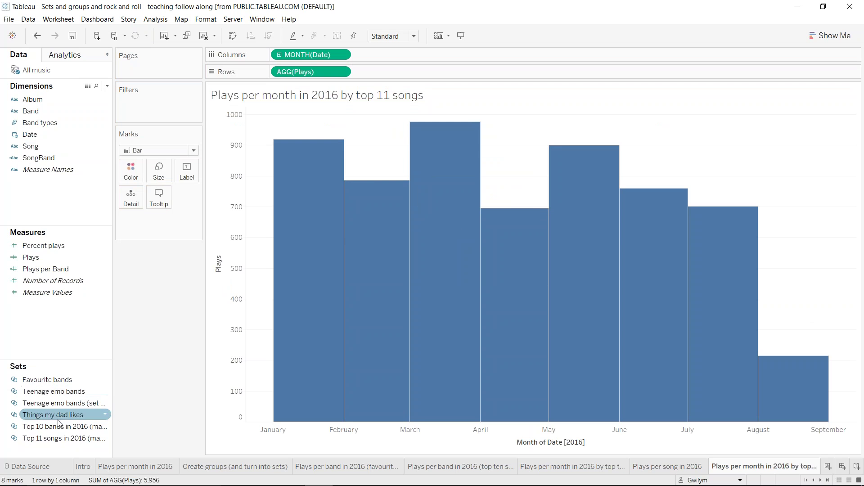
- Colour the monthly bars by the Top 11 songs in 2016 (manual) set, and inspect the March and February segments
left_click(61, 439)
left_click_drag(60, 440, 134, 176)
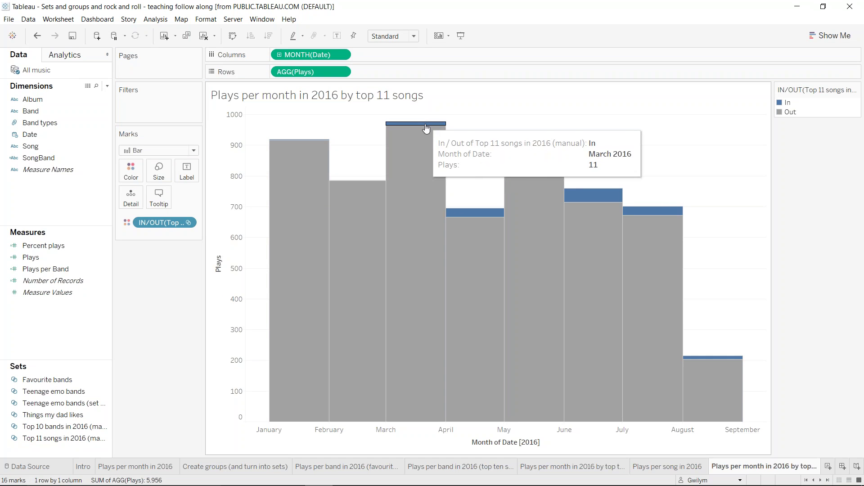
mouse_move(470, 218)
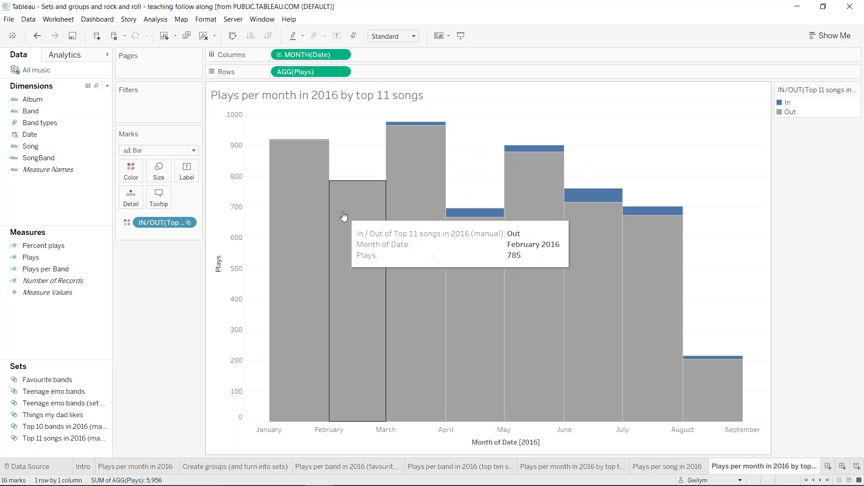
- Switch to the "How many top 11 songs by top 10 bands?" worksheet, filter it by the Top 11 songs set and place the Top 10 bands set on Columns
mouse_move(349, 180)
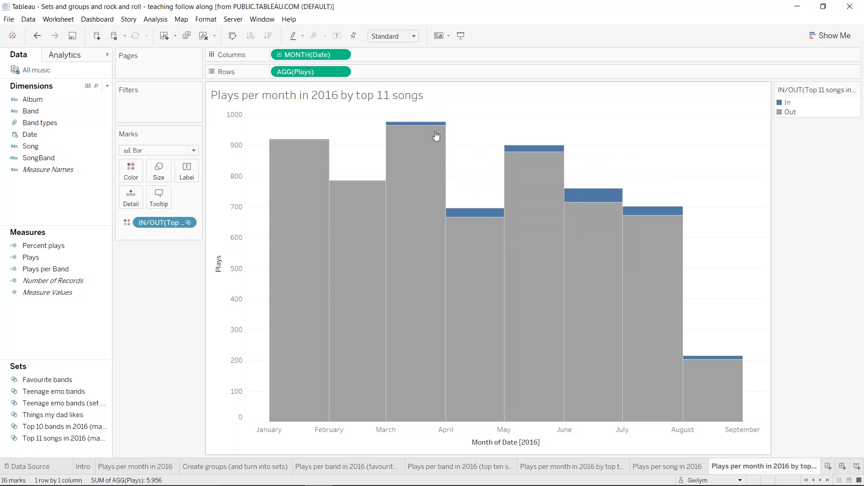
mouse_move(607, 199)
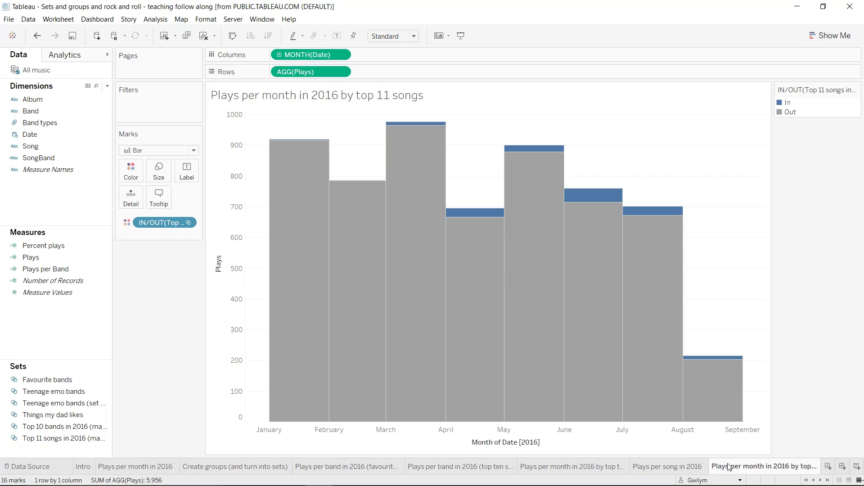
key("ctrl+Tab")
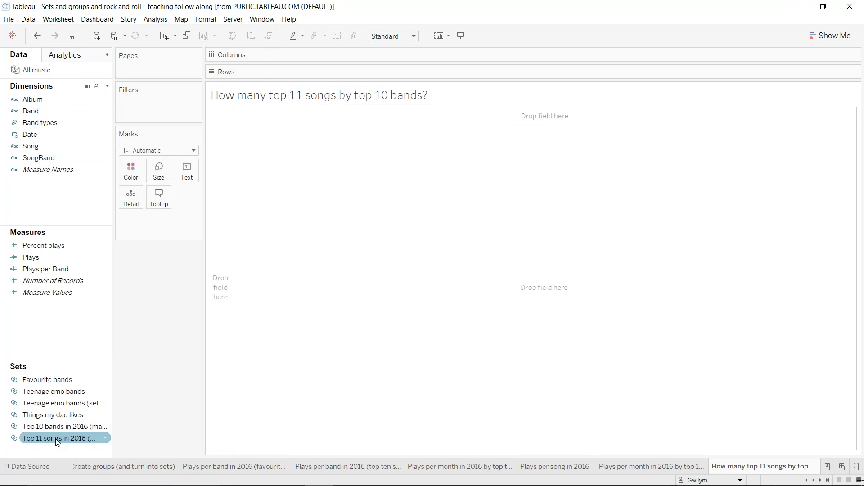
mouse_move(58, 443)
left_mouse_down()
mouse_move(317, 66)
mouse_move(313, 57)
mouse_move(325, 60)
mouse_move(326, 68)
mouse_move(166, 46)
mouse_move(154, 105)
left_mouse_up()
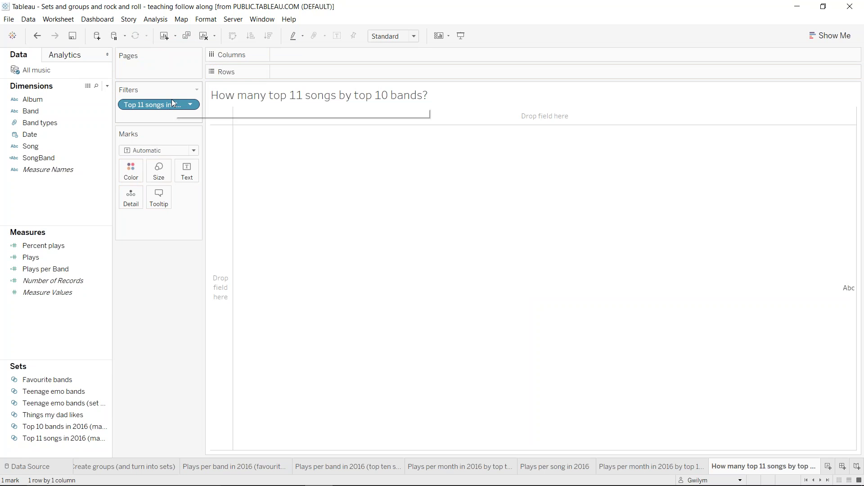
mouse_move(50, 427)
left_mouse_down()
mouse_move(143, 266)
mouse_move(133, 169)
left_mouse_up()
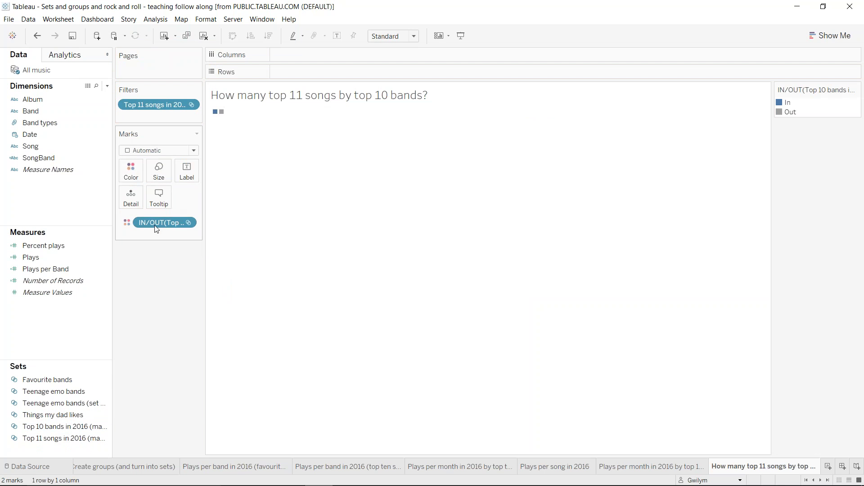
left_click_drag(156, 227, 317, 58)
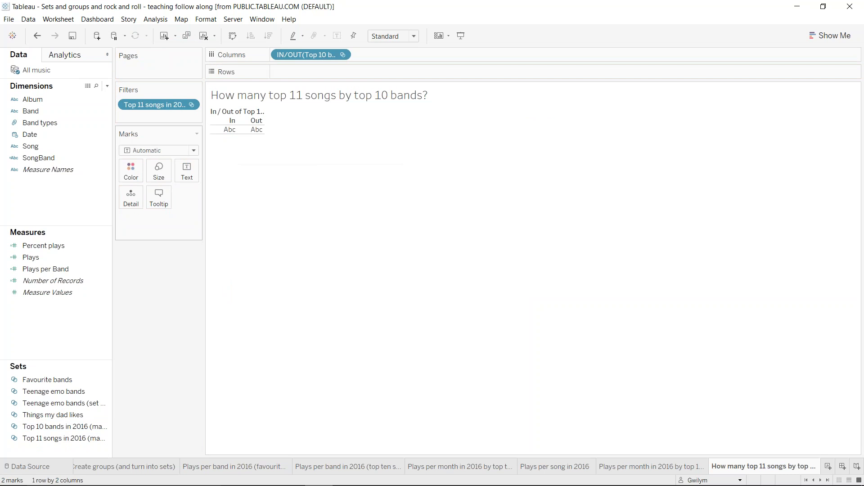
- Try Plays as text under the In and Out columns, inspect the values, and remove the measure from the view
left_click_drag(30, 257, 241, 131)
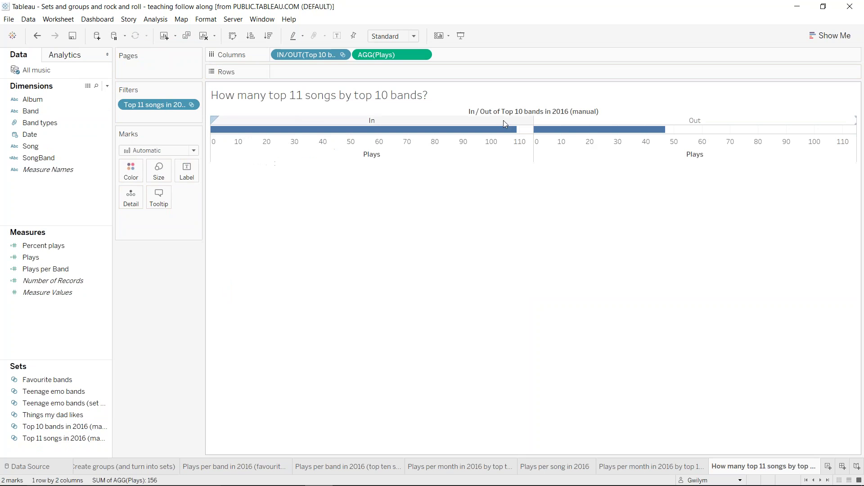
left_click_drag(388, 60, 187, 173)
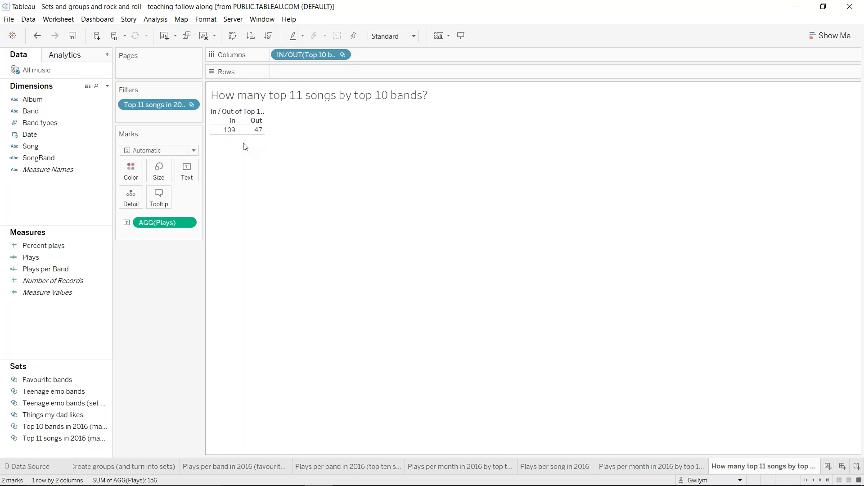
mouse_move(235, 134)
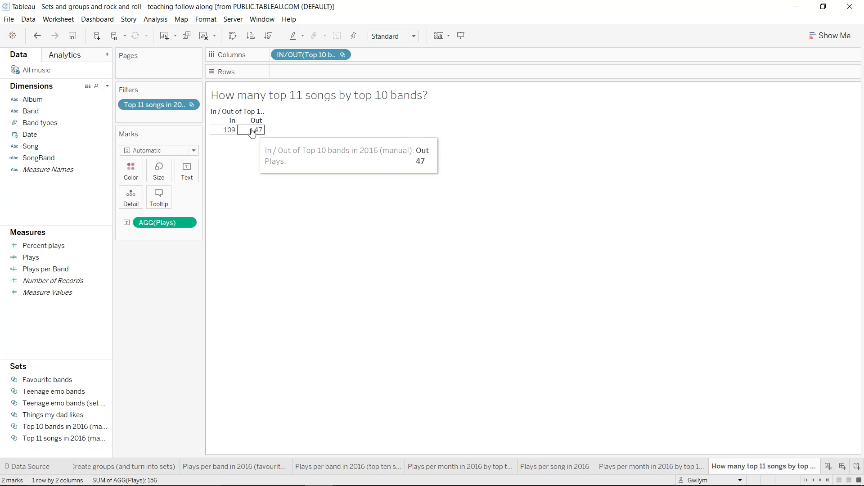
left_click_drag(158, 222, 151, 328)
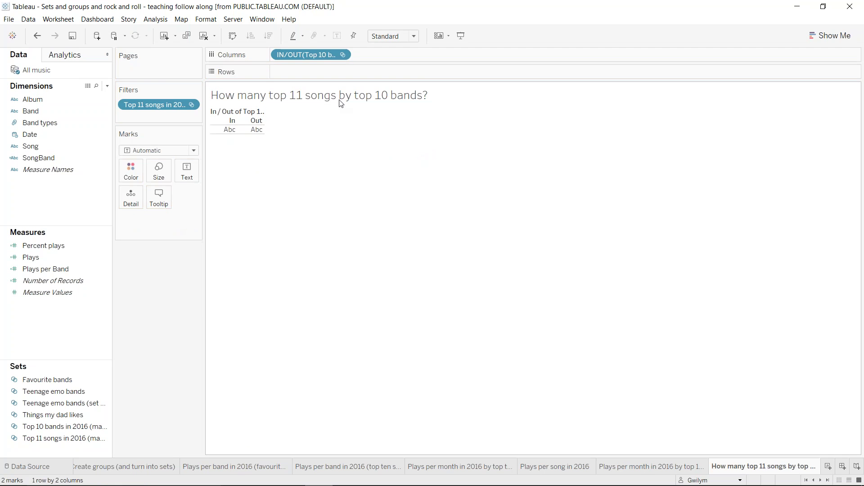
- Place the Top 11 songs in 2016 (manual) set on Rows and widen the row headers to show the song names
left_click_drag(162, 105, 361, 74)
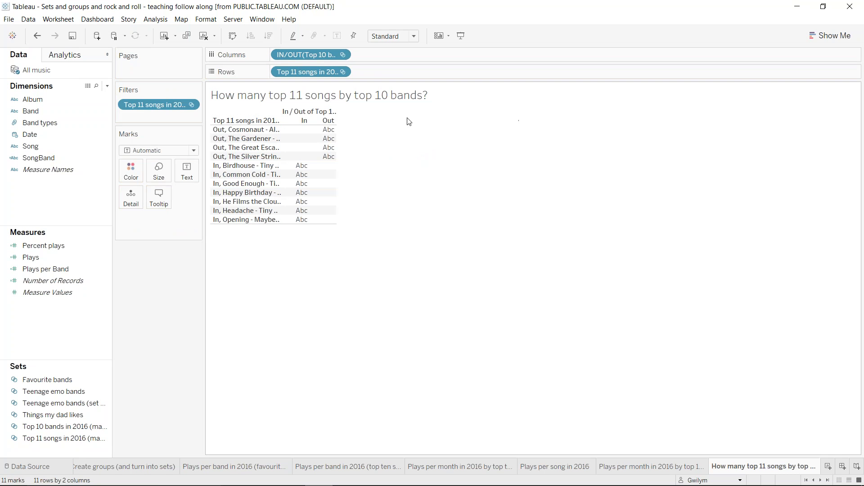
mouse_move(313, 161)
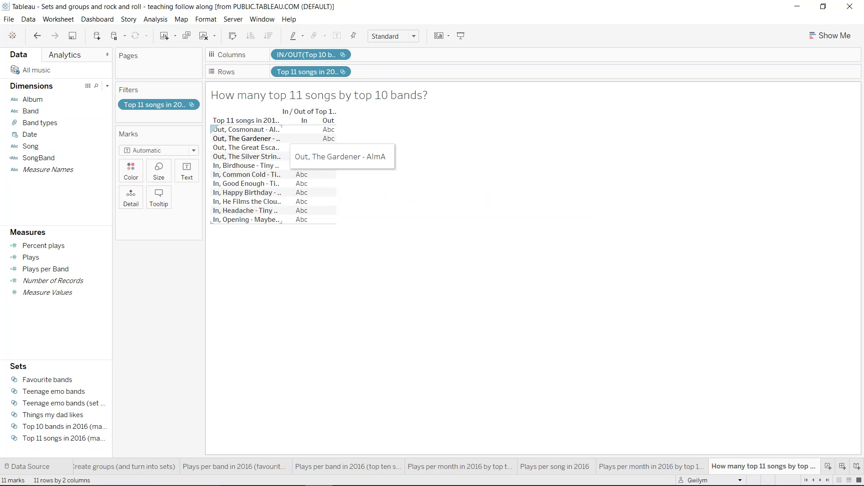
left_click_drag(282, 130, 330, 130)
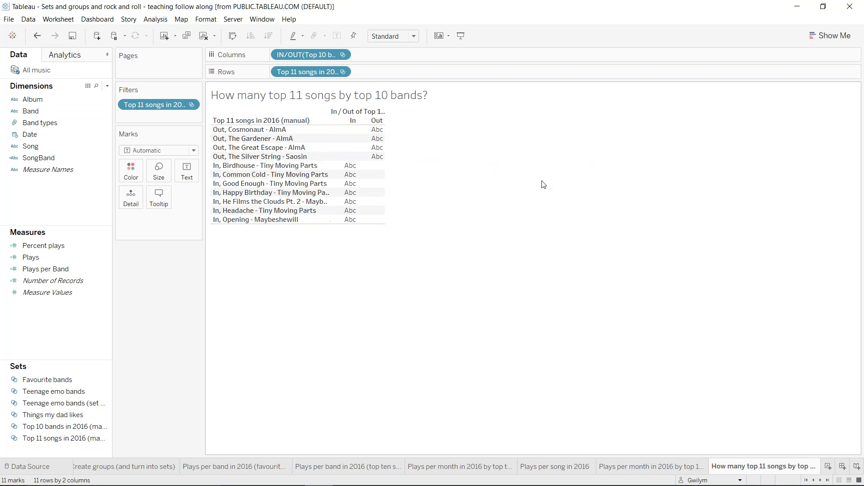
- Add new worksheets named "Just the numbers" and "Calculated set"
left_click(828, 467)
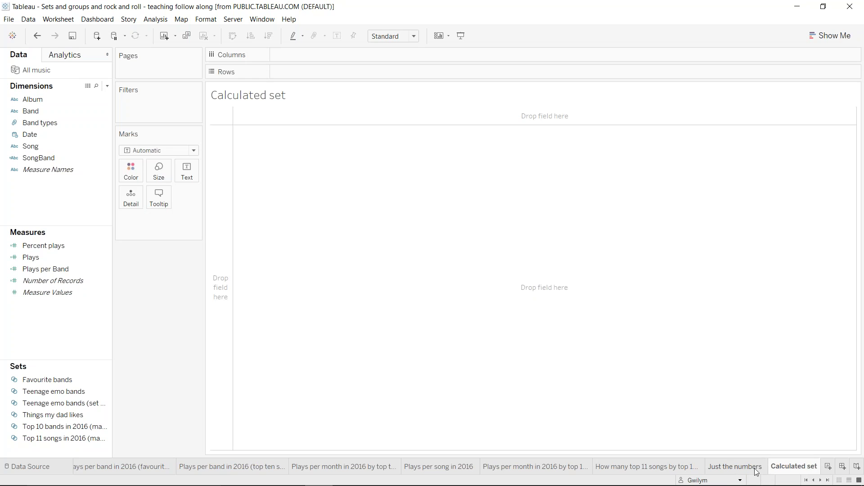
mouse_move(753, 469)
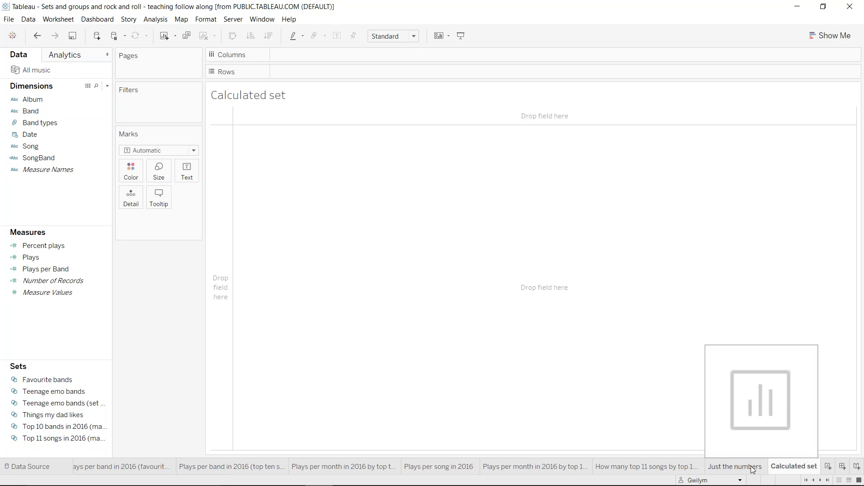
mouse_move(662, 469)
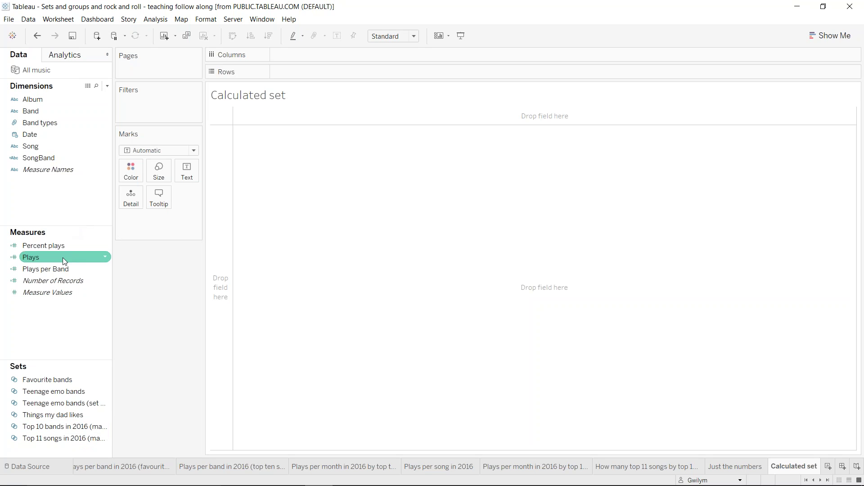
- Start a new set from the Band dimension and give it a by-field condition of Plays >= 0
left_click(105, 111)
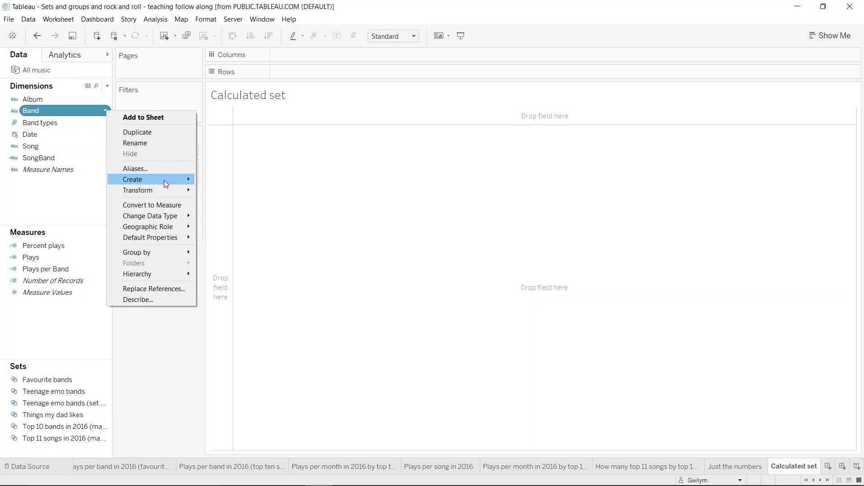
mouse_move(188, 180)
left_click(223, 203)
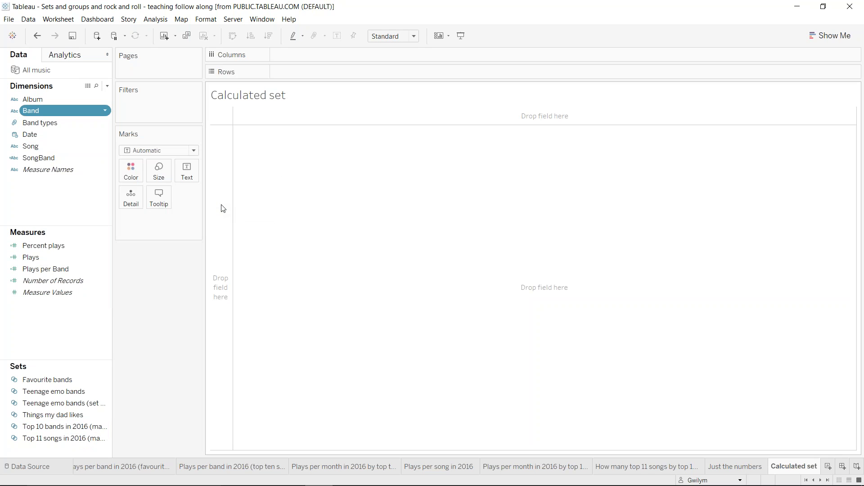
left_click(388, 126)
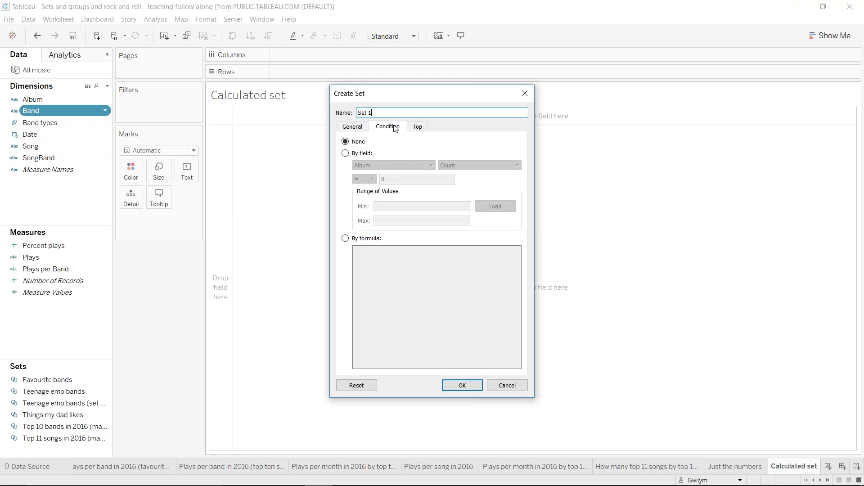
left_click(357, 155)
left_click(382, 166)
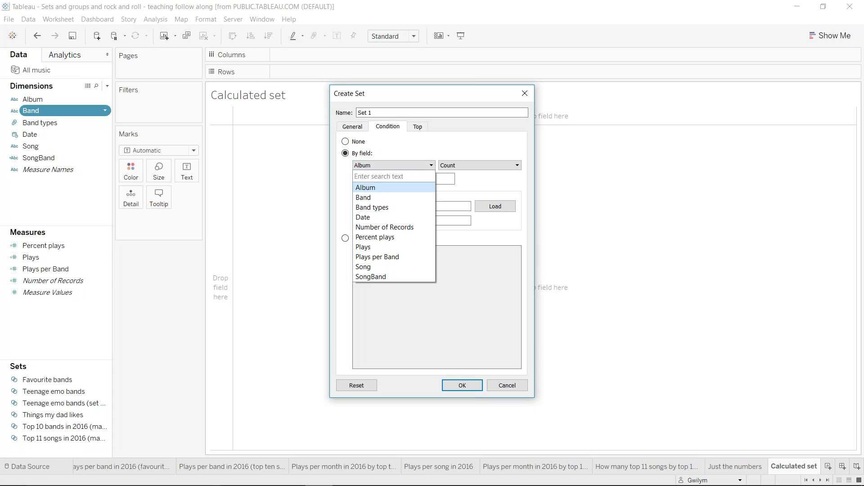
left_click(387, 247)
left_click(364, 179)
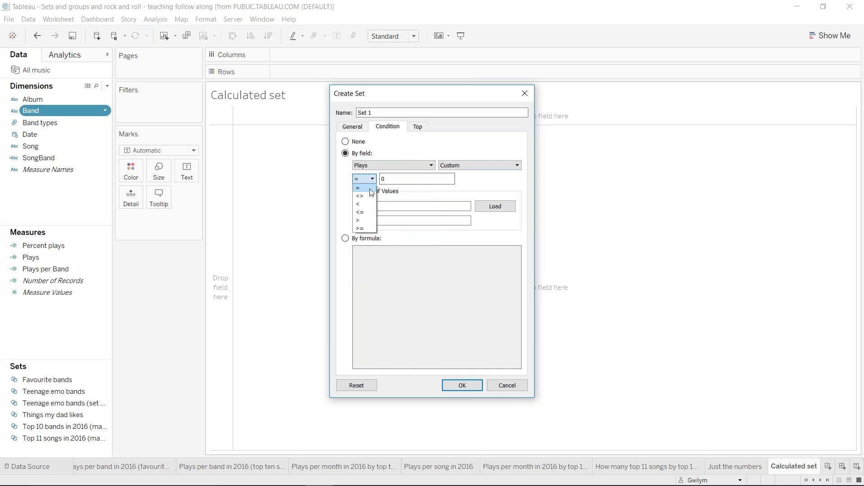
left_click(372, 221)
left_click(371, 221)
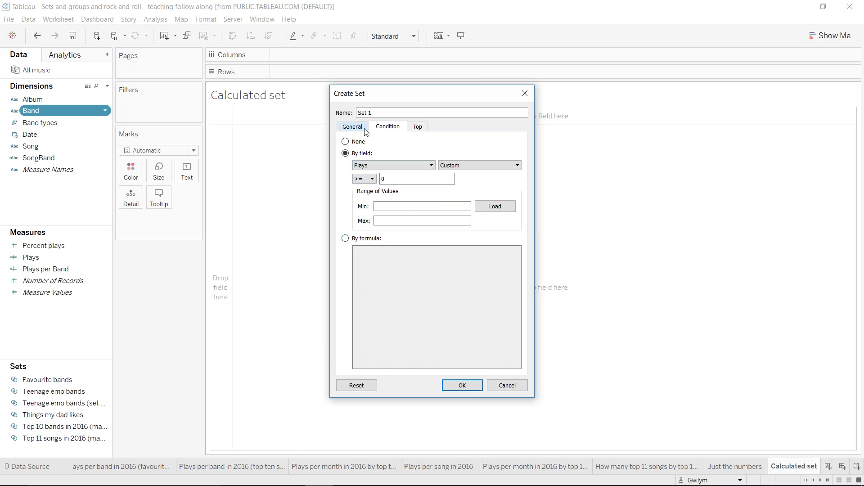
- Limit the set to the top 10 by Plays and create it as "Top 10 bands in 2016 (calculated)"
left_click(415, 130)
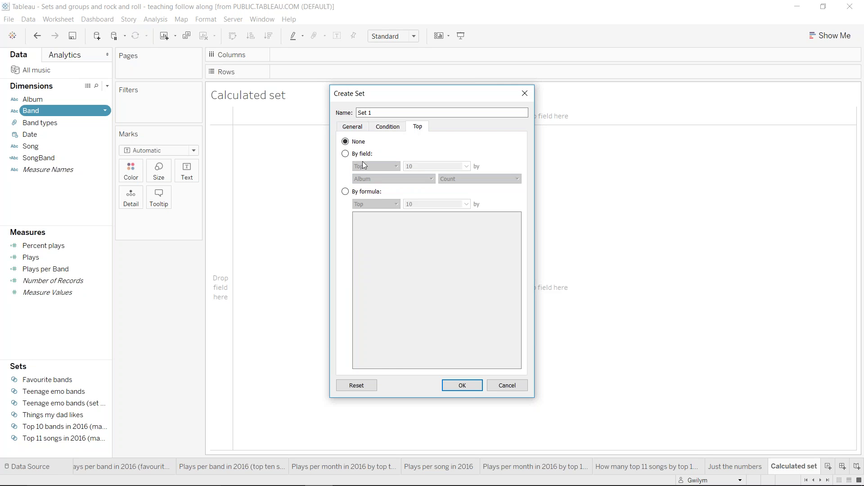
left_click(350, 155)
left_click(394, 179)
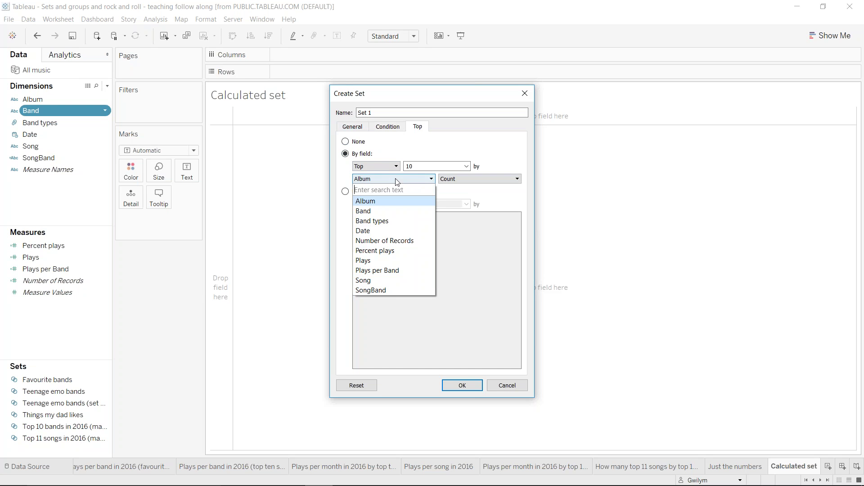
left_click(367, 261)
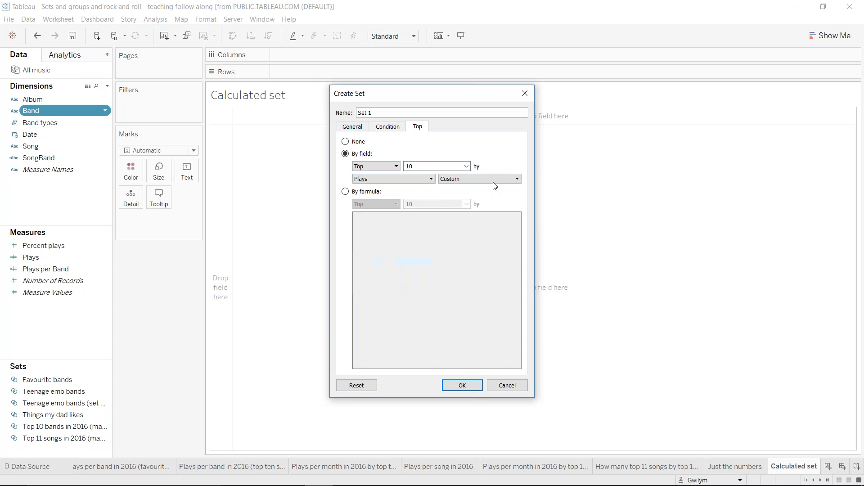
left_click_drag(378, 113, 339, 99)
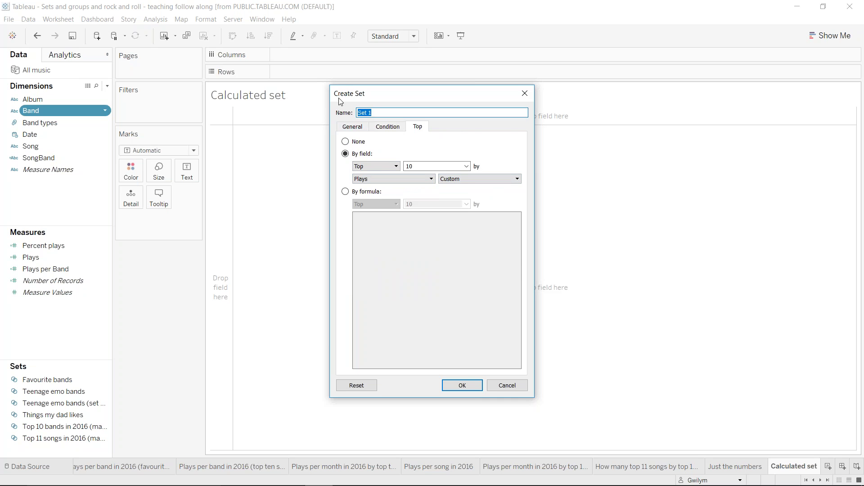
type("Top 10 bands in 2016 (calculated")
key("Return")
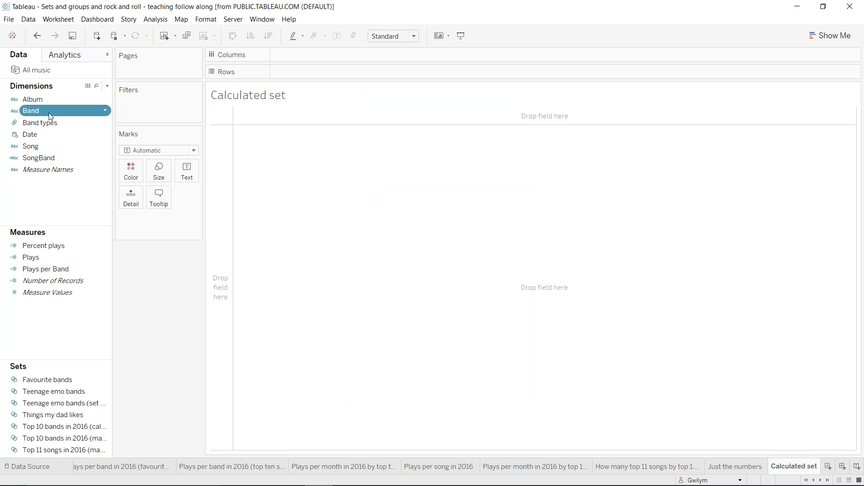
- Chart Plays per Band as bars in descending order and colour them by the Top 10 bands in 2016 (calculated) set
left_click_drag(51, 117, 310, 72)
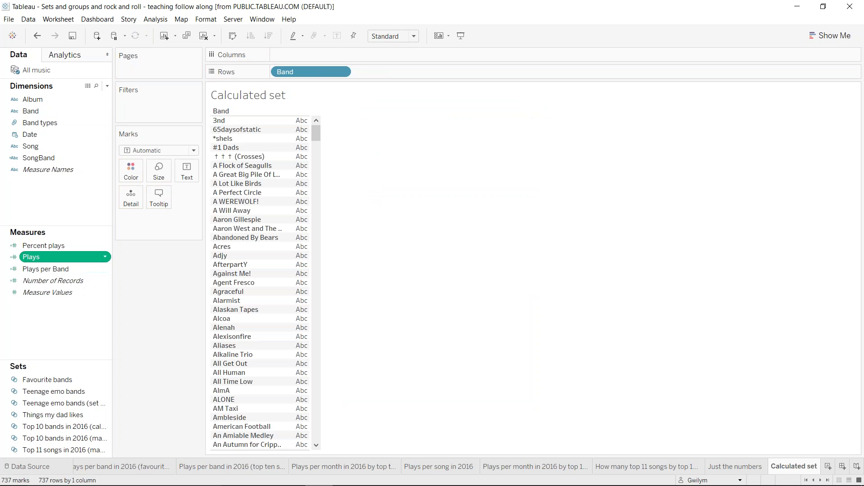
left_click_drag(53, 258, 311, 55)
left_click(269, 36)
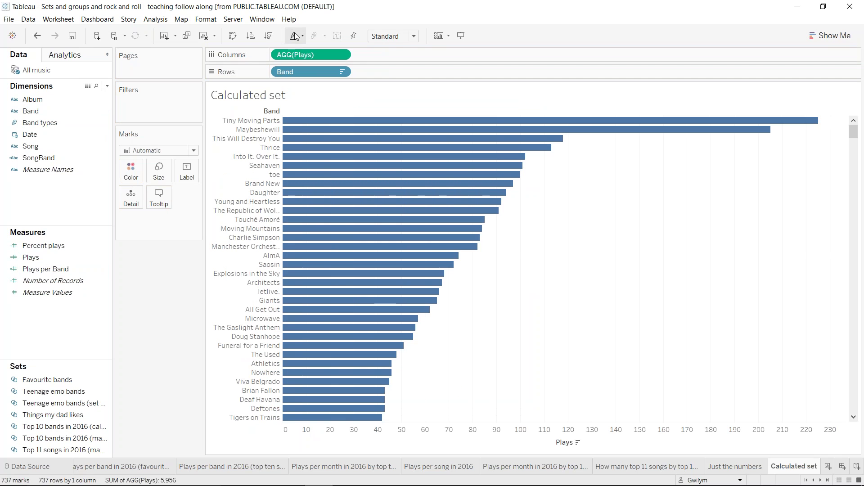
left_click_drag(62, 430, 147, 252)
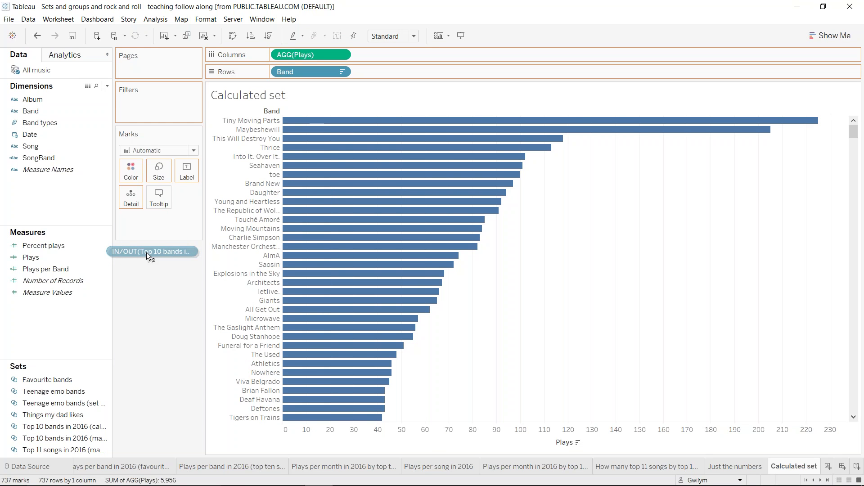
left_click_drag(147, 252, 132, 174)
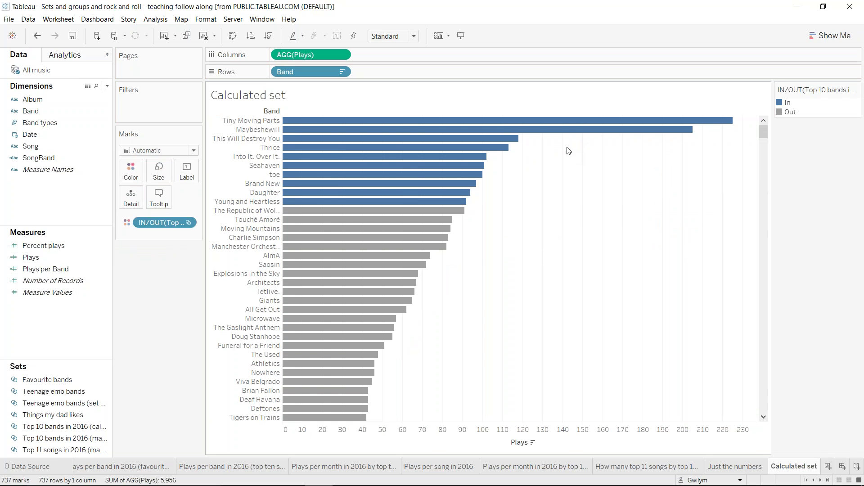
- Edit the All music data source filter on the year of Date to keep 2014, 2015 and 2016
left_click(27, 20)
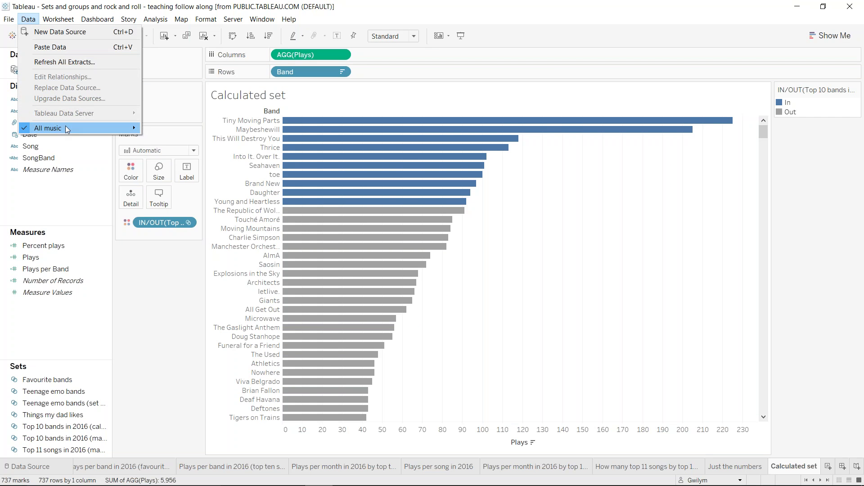
mouse_move(67, 128)
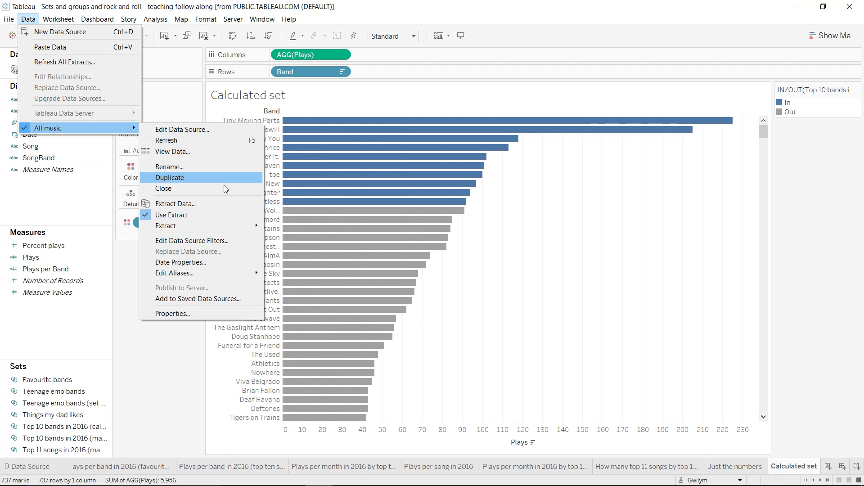
mouse_move(231, 226)
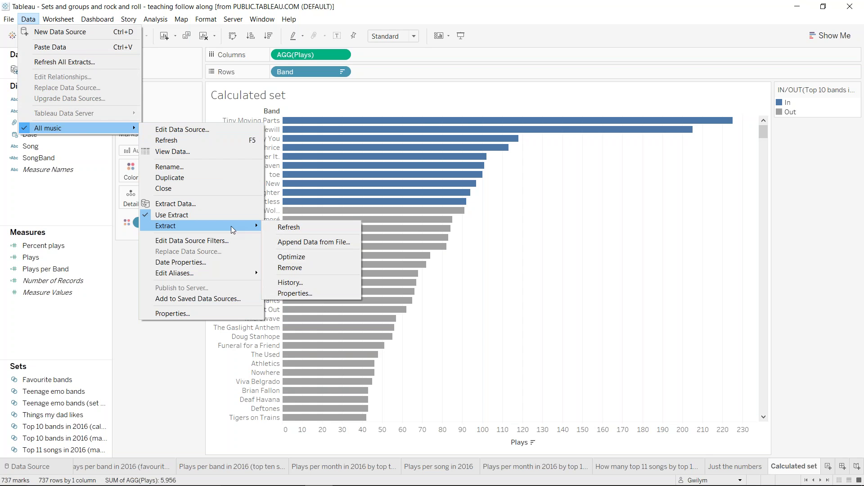
left_click(232, 241)
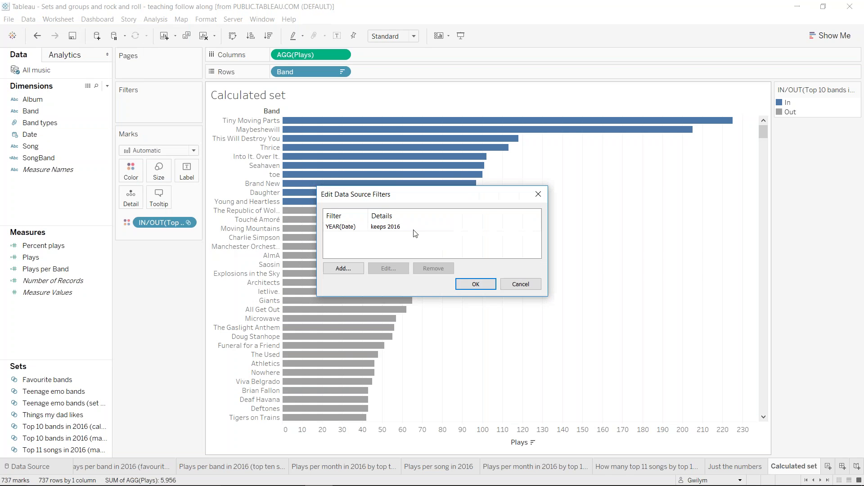
left_click(397, 227)
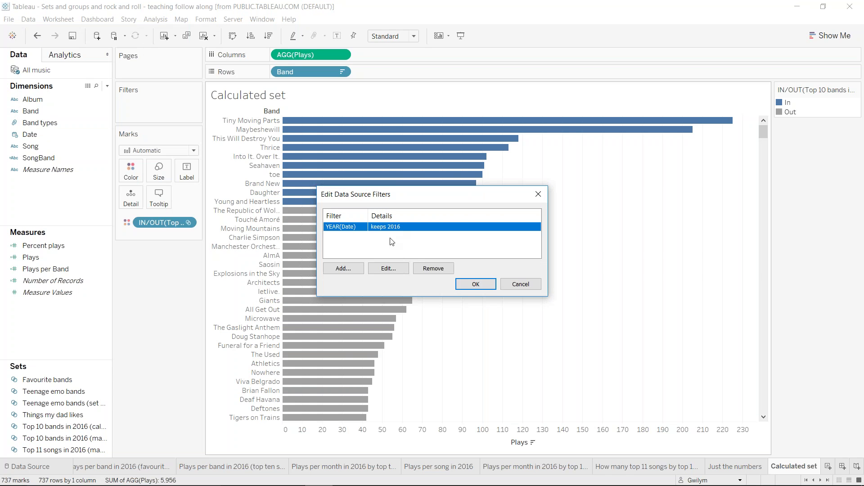
left_click(354, 272)
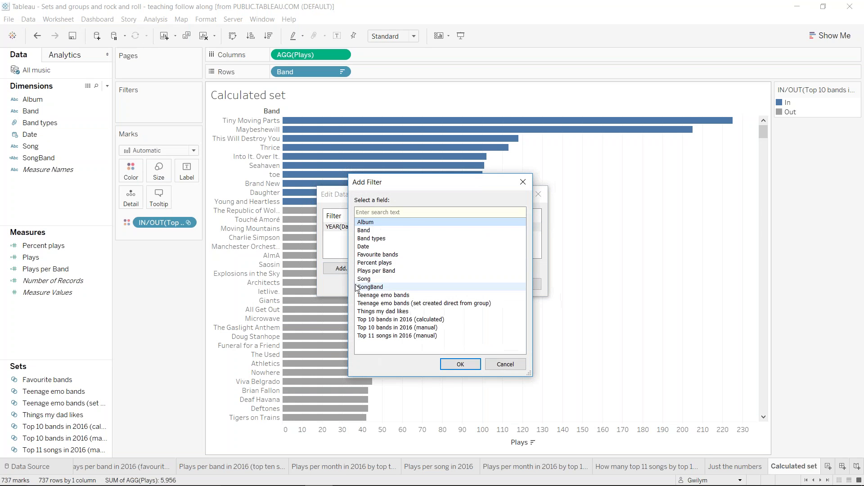
left_click(506, 364)
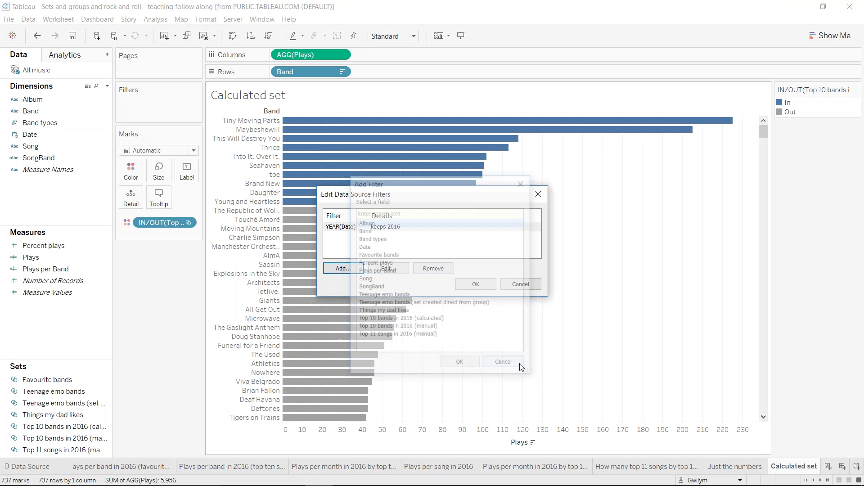
left_click(396, 227)
left_click(390, 270)
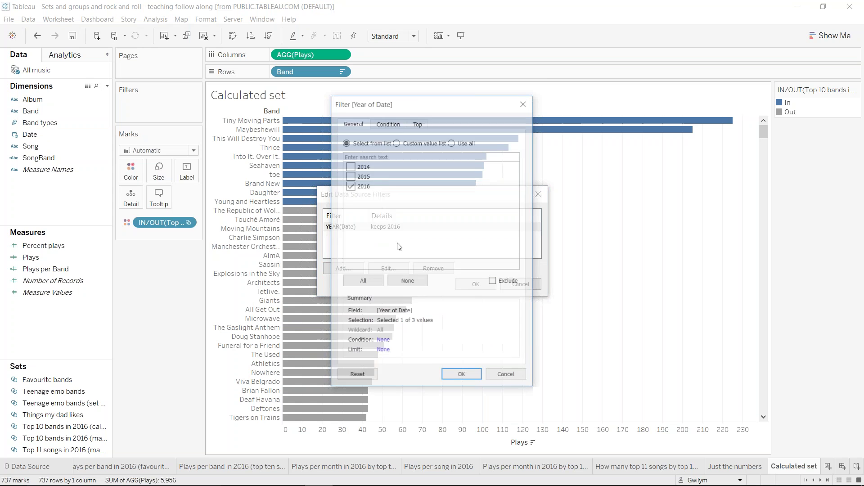
left_click(350, 165)
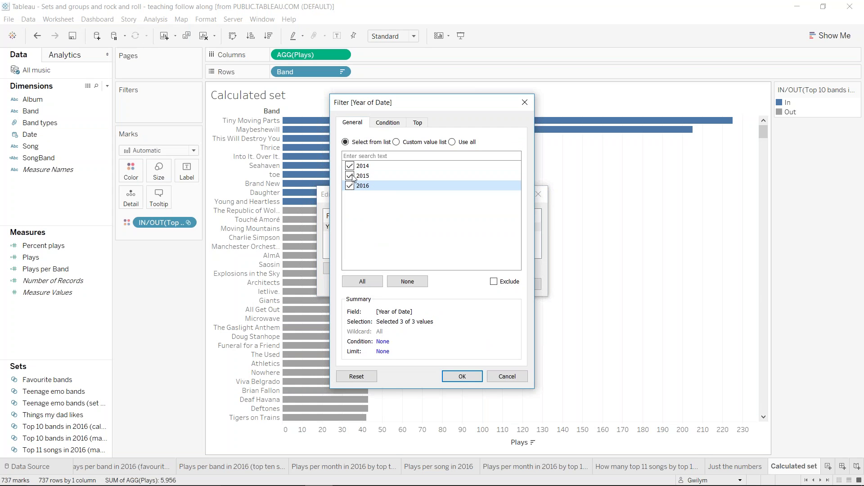
left_click(462, 376)
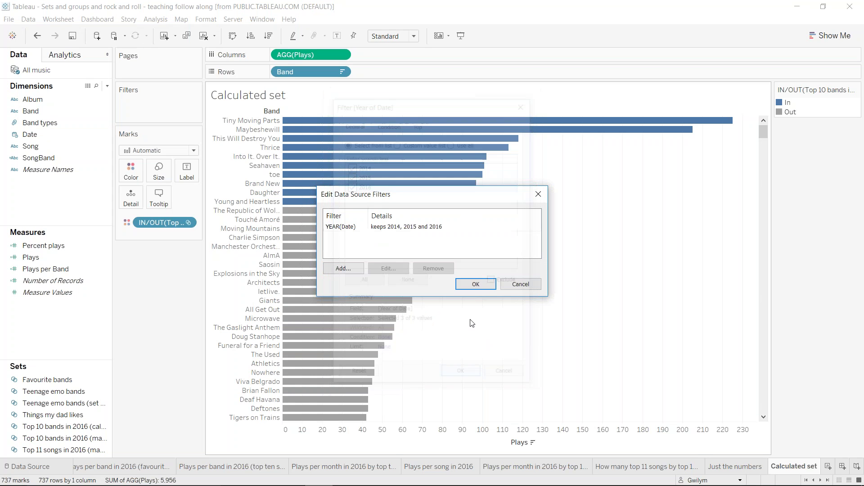
left_click(474, 282)
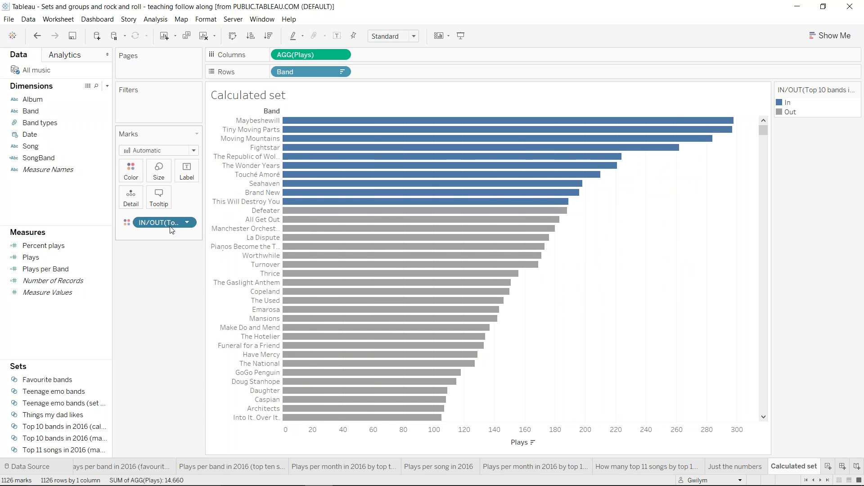
- Replace the set colouring the bars with Top 10 bands in 2016 (manual), widening the field list to read the set names
left_click_drag(170, 229, 167, 286)
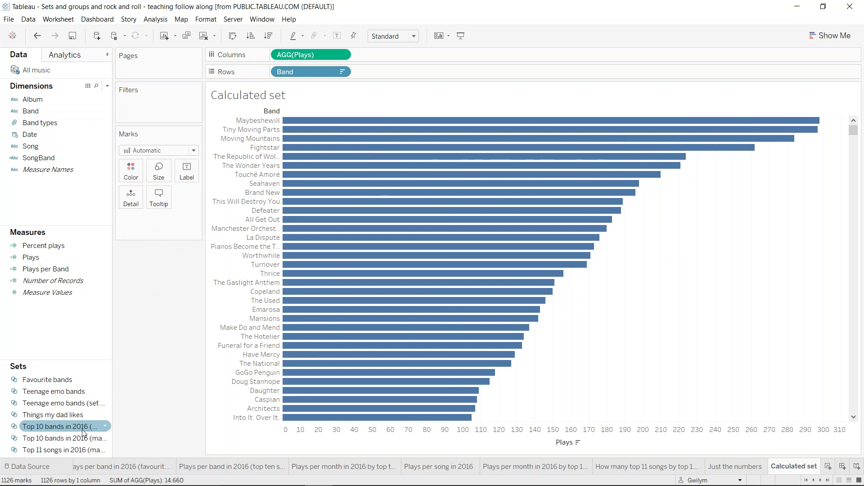
left_click_drag(113, 414, 154, 420)
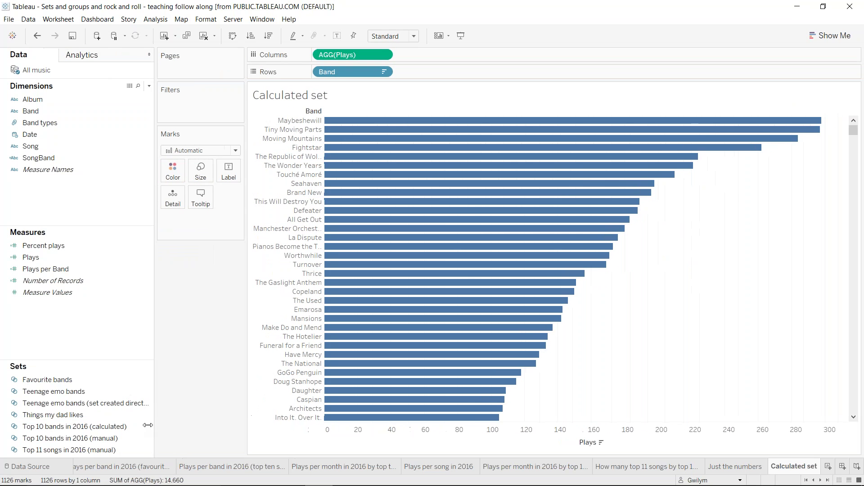
left_click_drag(67, 438, 174, 171)
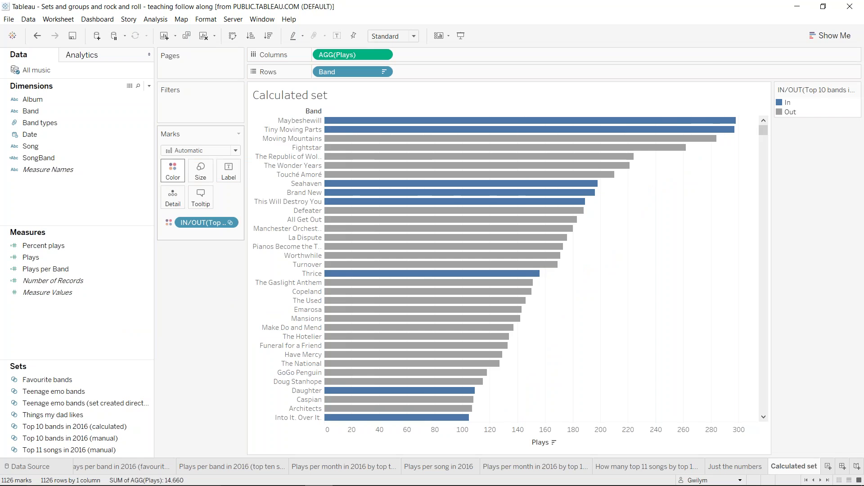
mouse_move(408, 133)
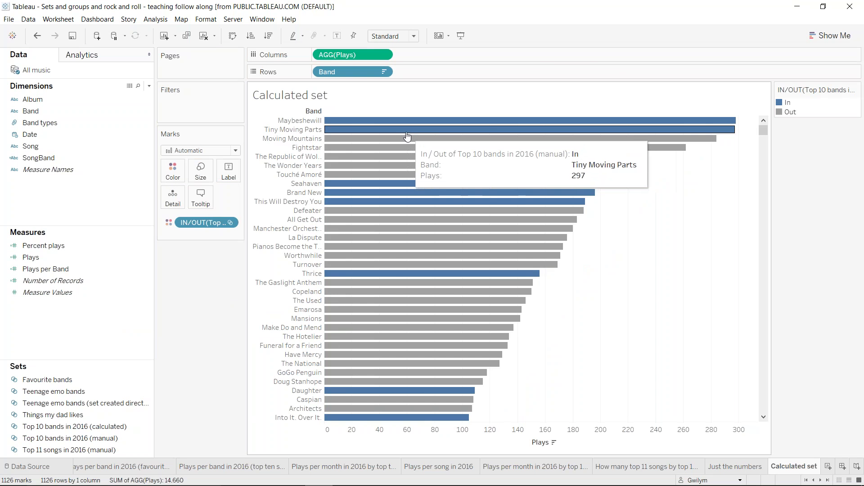
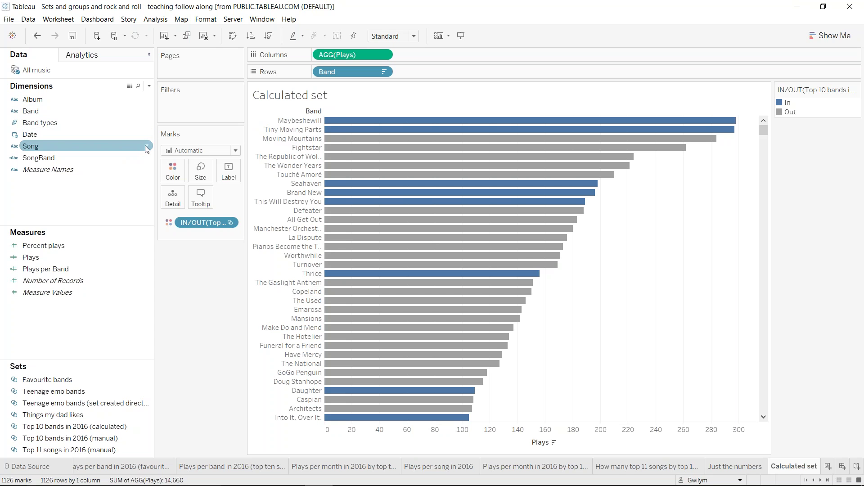
- Set the All music data source filter on the year of Date back to keeping only 2016
left_click(146, 148)
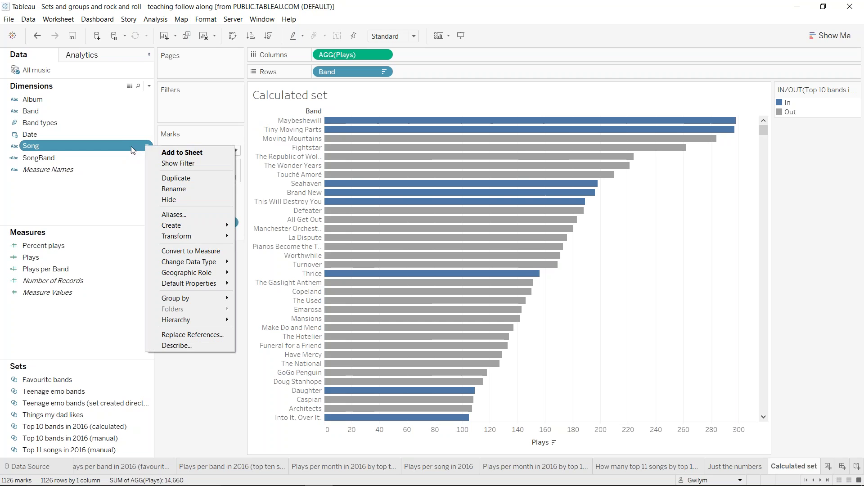
left_click(131, 147)
left_click(29, 19)
mouse_move(63, 129)
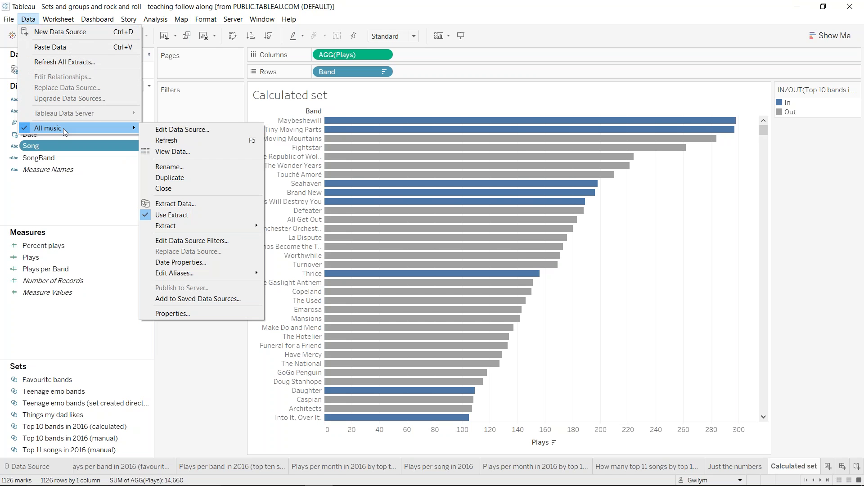
left_click(201, 242)
left_click(386, 229)
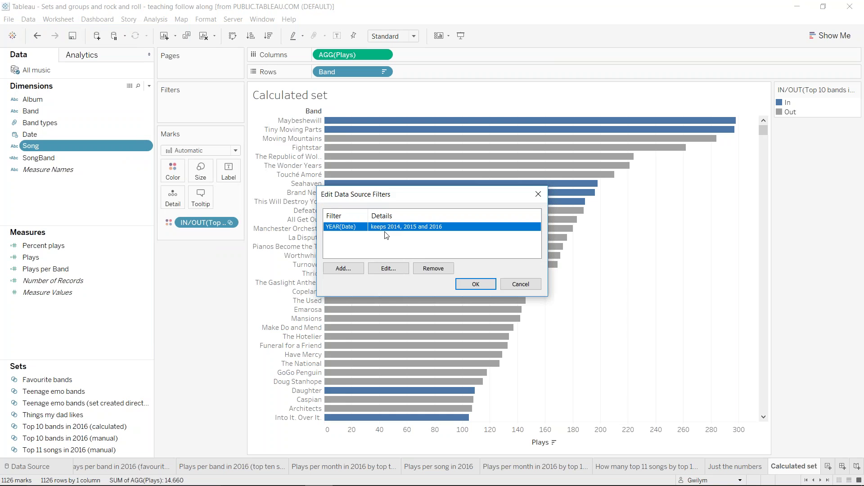
left_click(383, 268)
left_click(350, 175)
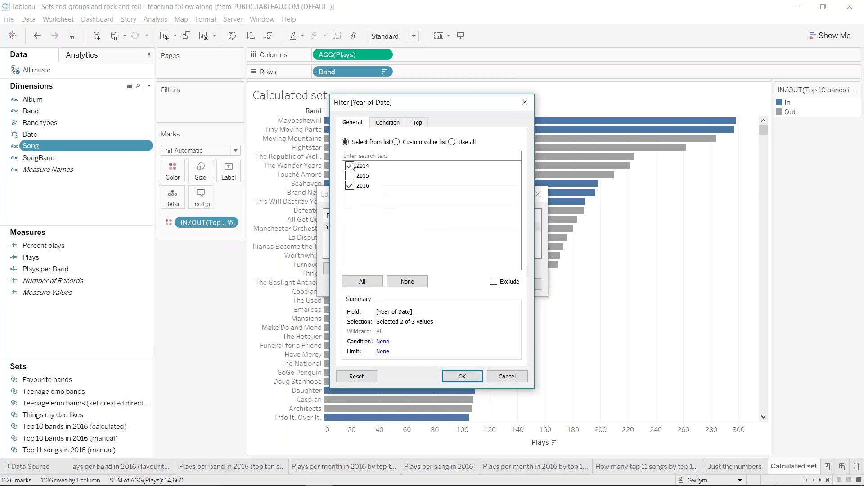
left_click(350, 166)
left_click(454, 377)
left_click(473, 284)
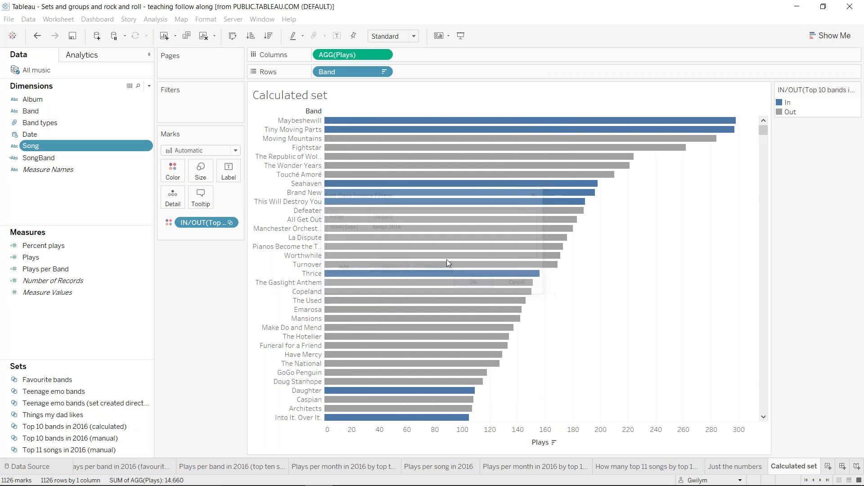
- Look at the "Bring more data in!" worksheet and return to the "Calculated set" worksheet
left_click(801, 463)
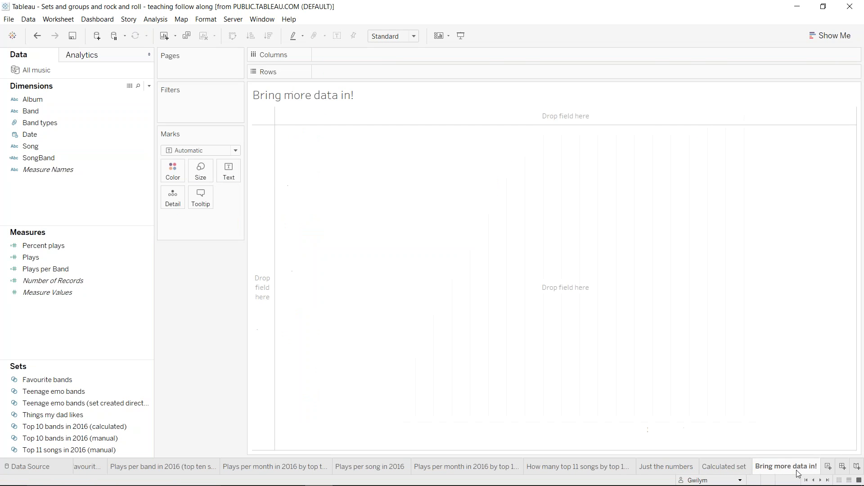
scroll(796, 471, "down", 1)
left_click(672, 466)
left_click(613, 464)
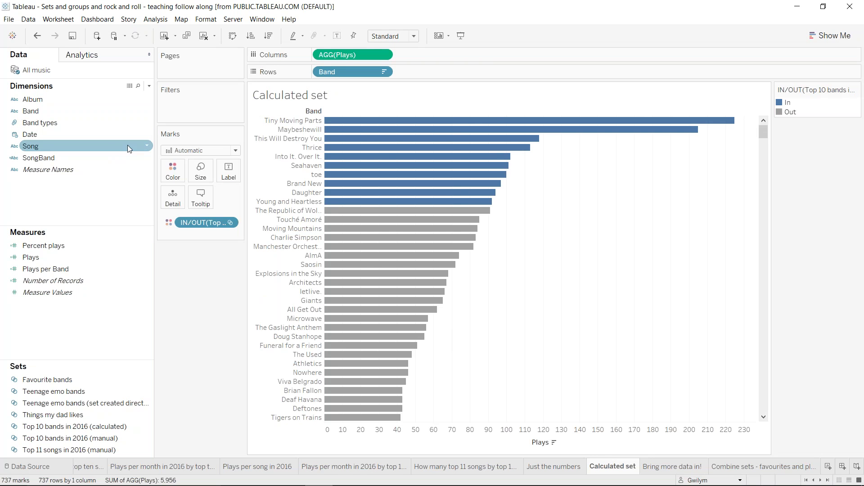
- Start a new set from the Song dimension and enable a by-field condition on Plays
right_click(136, 146)
mouse_move(198, 230)
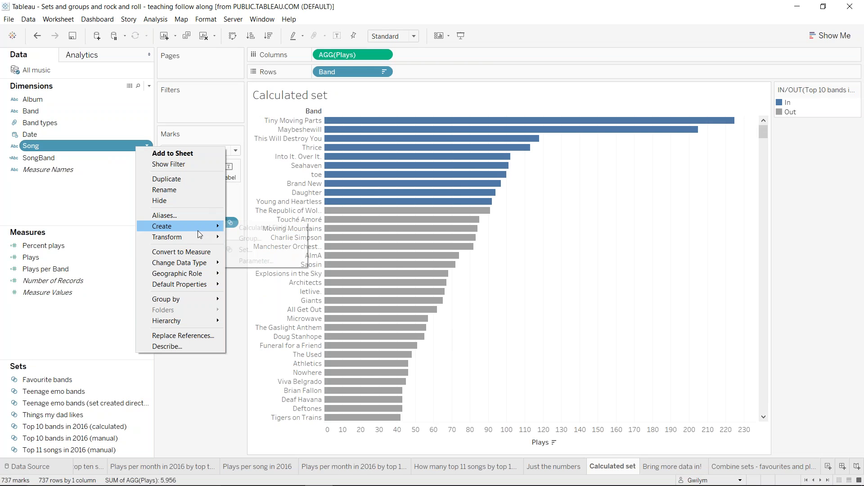
left_click(255, 249)
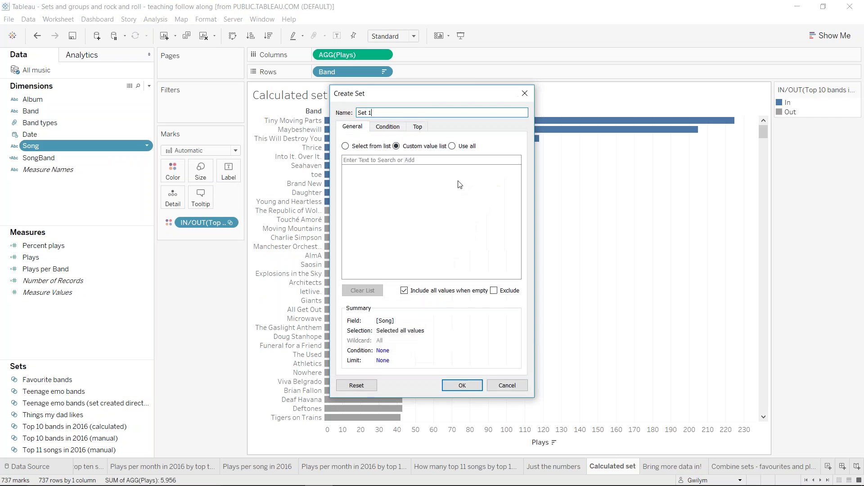
left_click(422, 131)
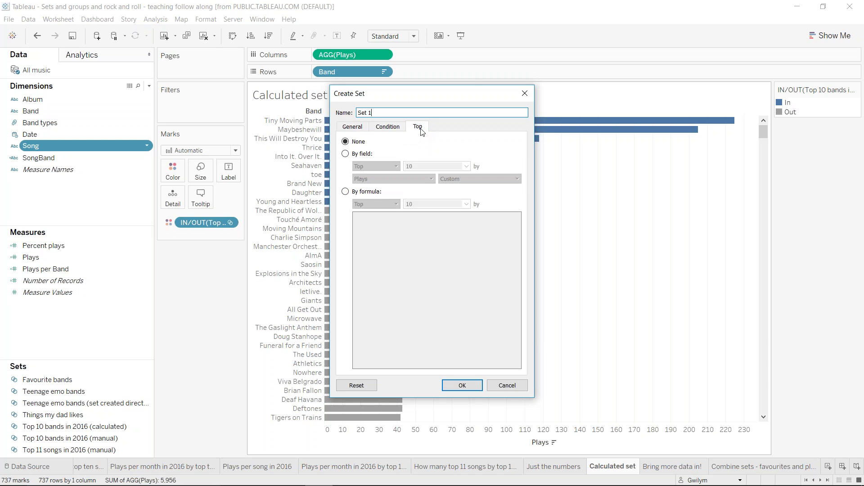
left_click(395, 132)
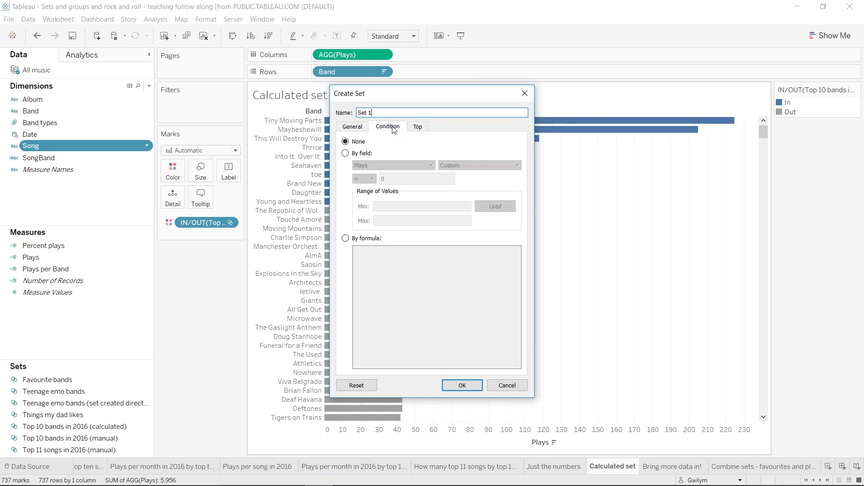
left_click(346, 153)
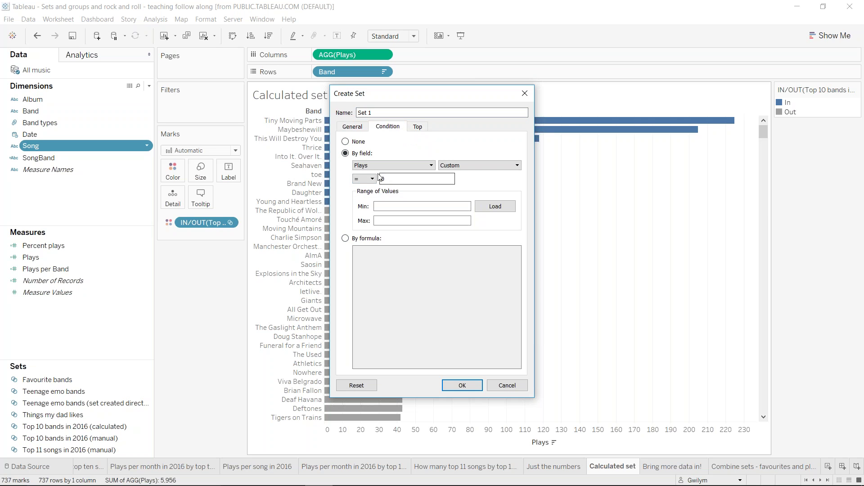
- Limit the set to the top 11 by Plays and create it as "Top 11 songs in 2016 (calculated)"
left_click(418, 127)
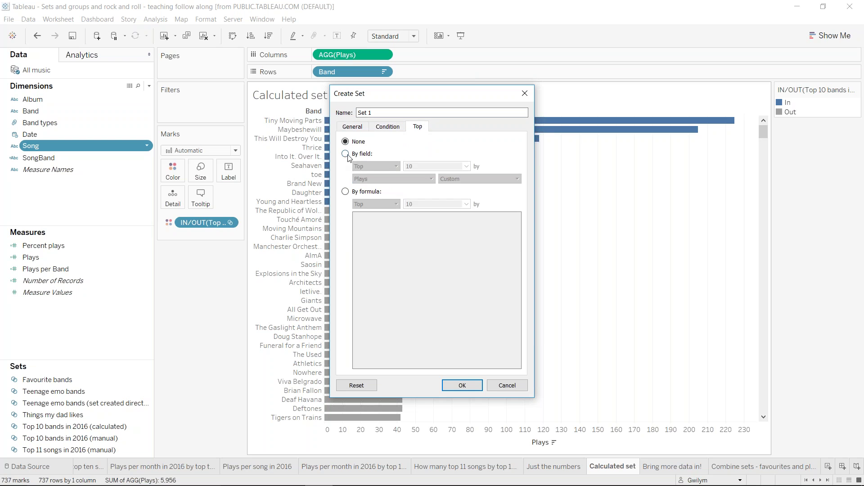
left_click(346, 154)
left_click(411, 166)
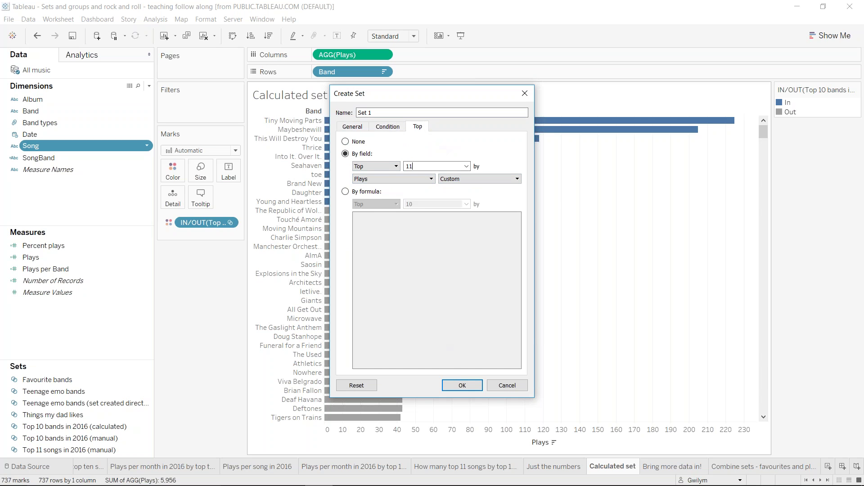
left_click_drag(375, 113, 338, 99)
type("Top 11 songs in 201")
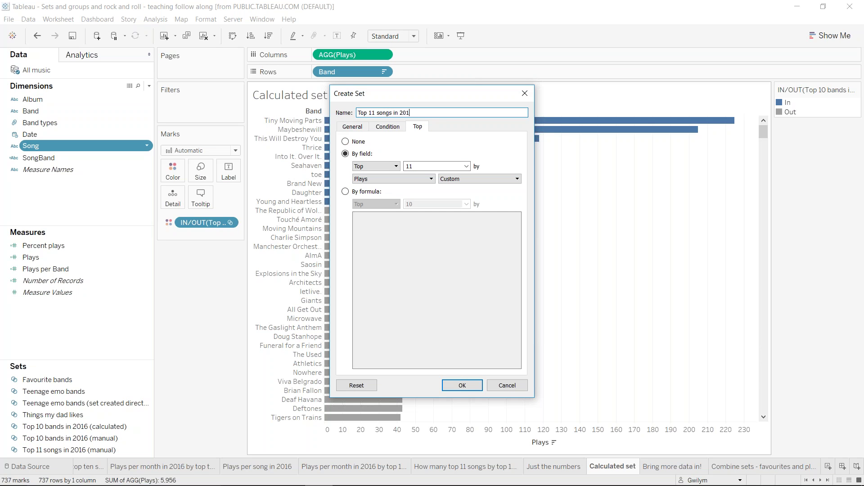
type("al)")
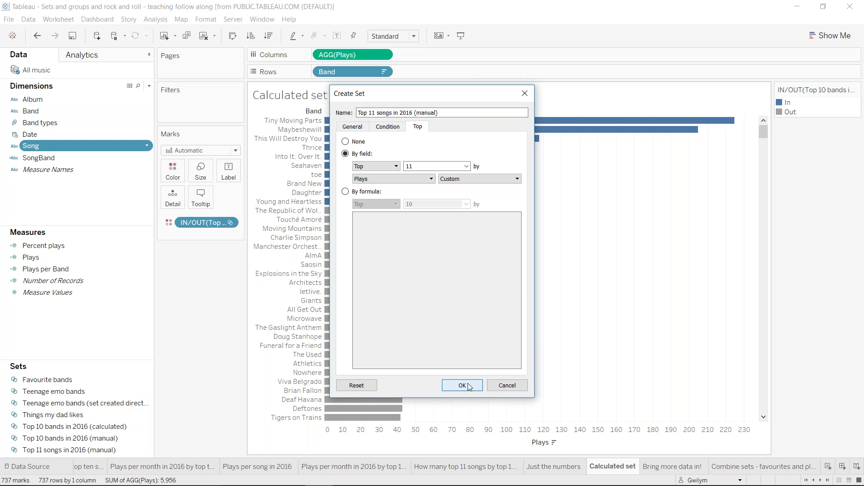
left_click(467, 386)
left_click(514, 263)
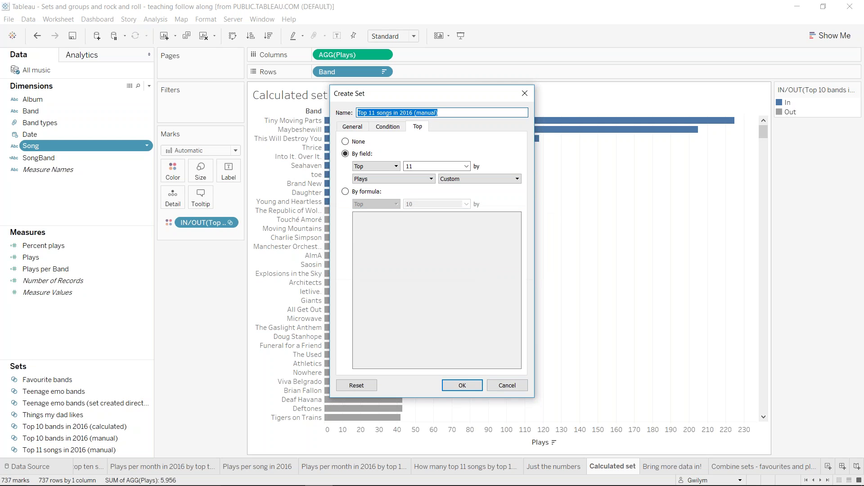
double_click(425, 113)
type("calculated")
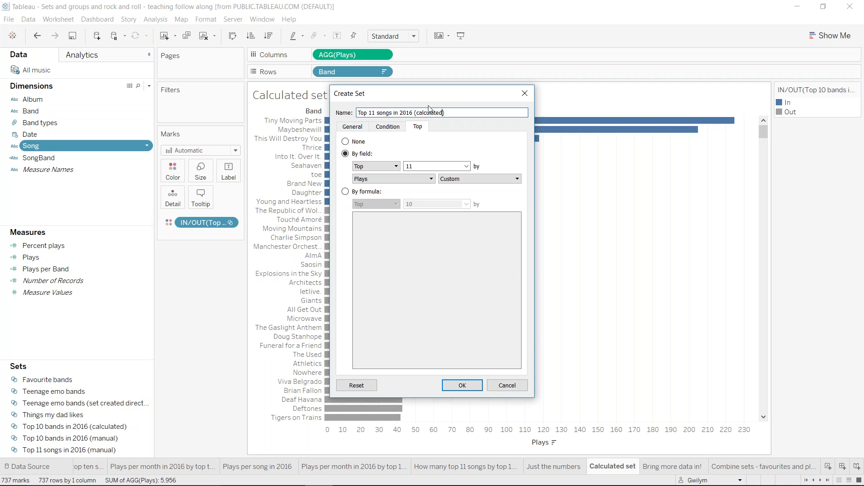
left_click(464, 387)
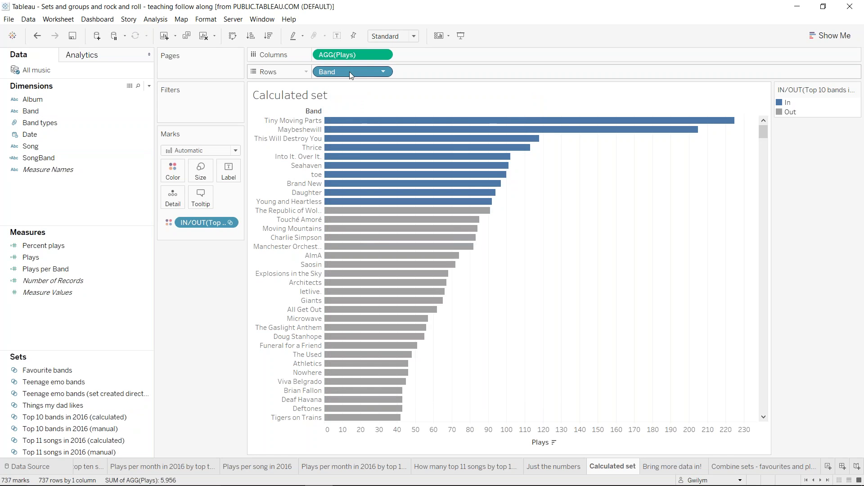
- Replace Band with all members of Song on Rows, remove the set coloring, and sort the songs by descending Plays
left_click_drag(352, 76, 117, 131)
left_click_drag(64, 146, 434, 71)
left_click(527, 189)
left_click_drag(222, 223, 394, 77)
left_click(40, 146)
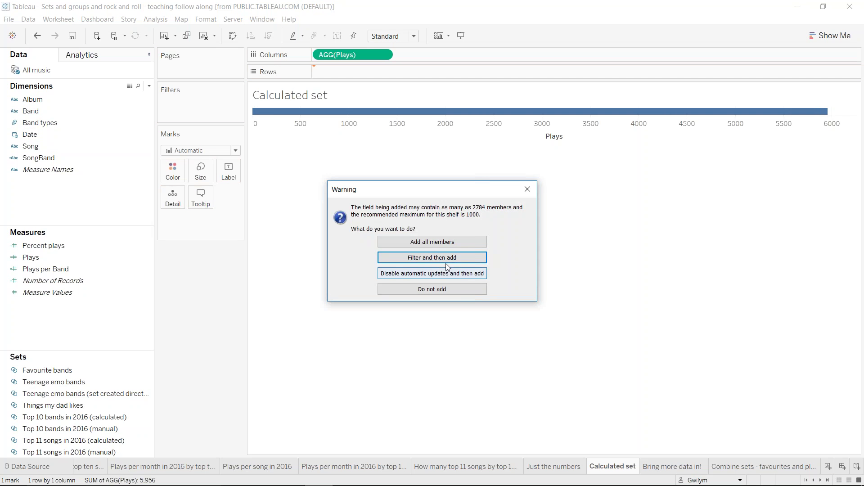
left_click(443, 242)
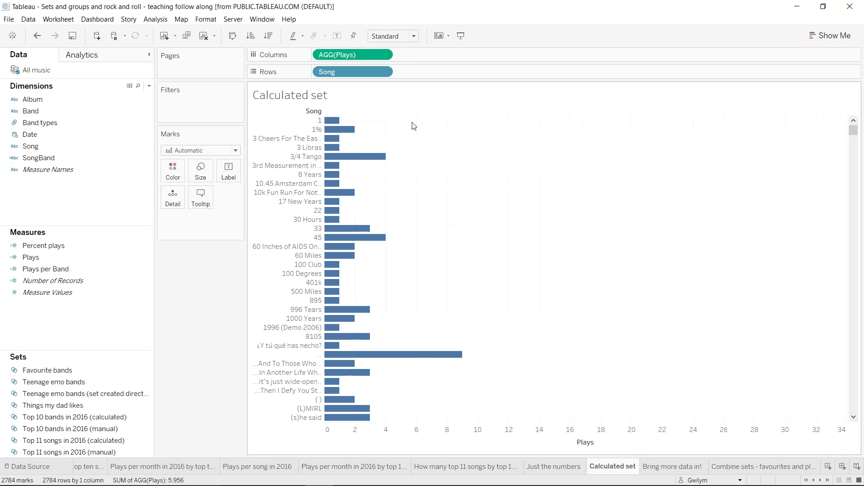
left_click(275, 38)
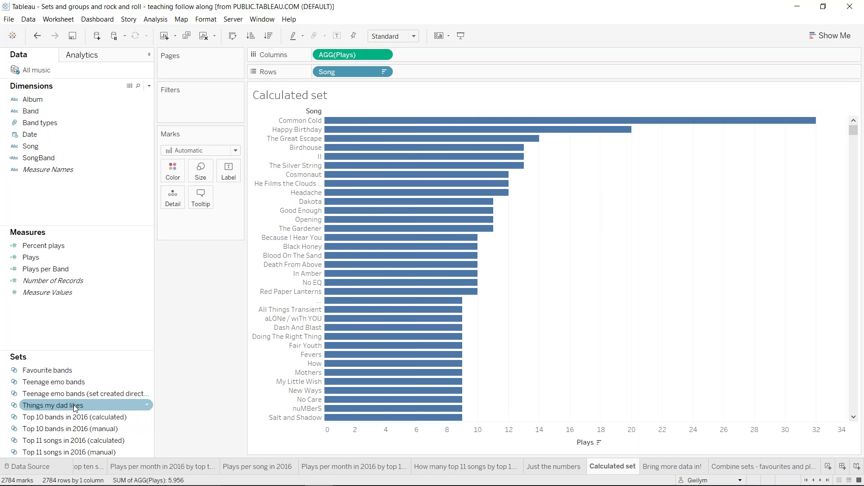
- Color the song bars by In/Out of the "Top 11 songs in 2016 (calculated)" set
left_click(73, 441)
left_click_drag(73, 445, 173, 173)
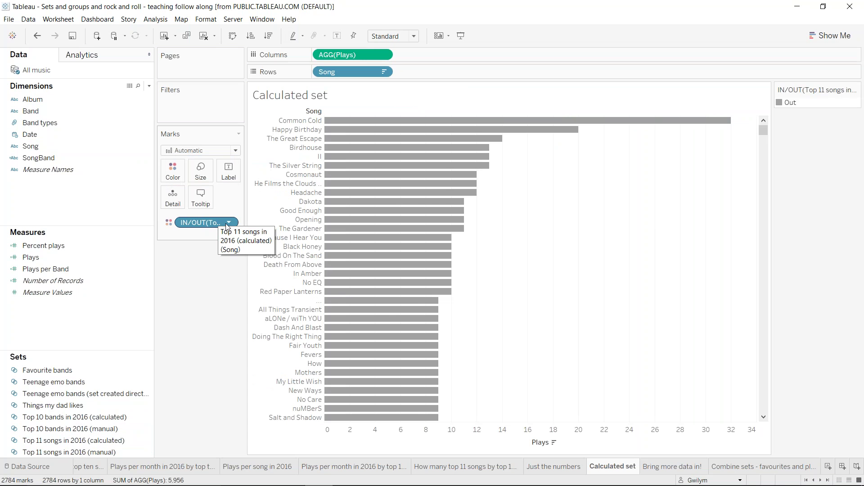
left_click(230, 223)
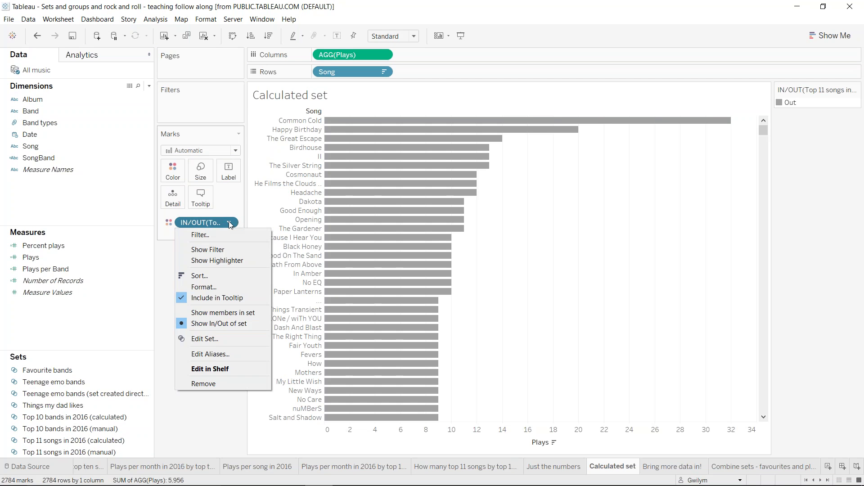
left_click(217, 323)
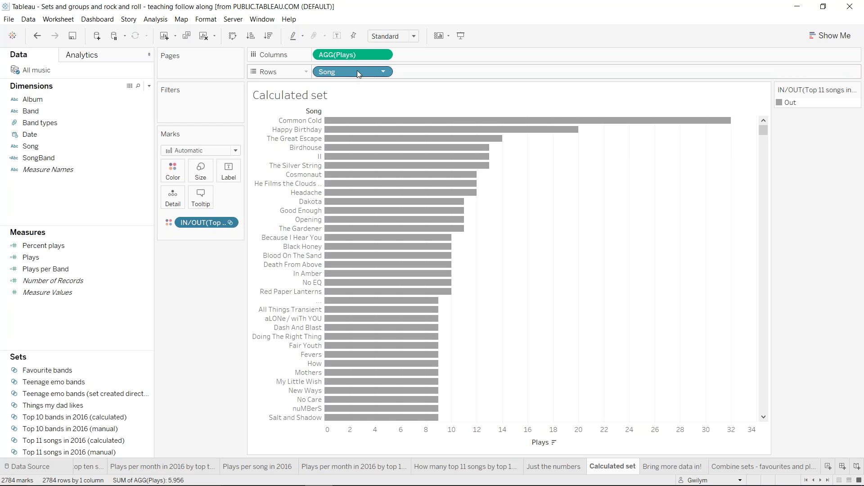
- Remove Song from Rows and review the Top definition of the calculated top 11 songs set without changing it
left_click_drag(357, 72, 287, 14)
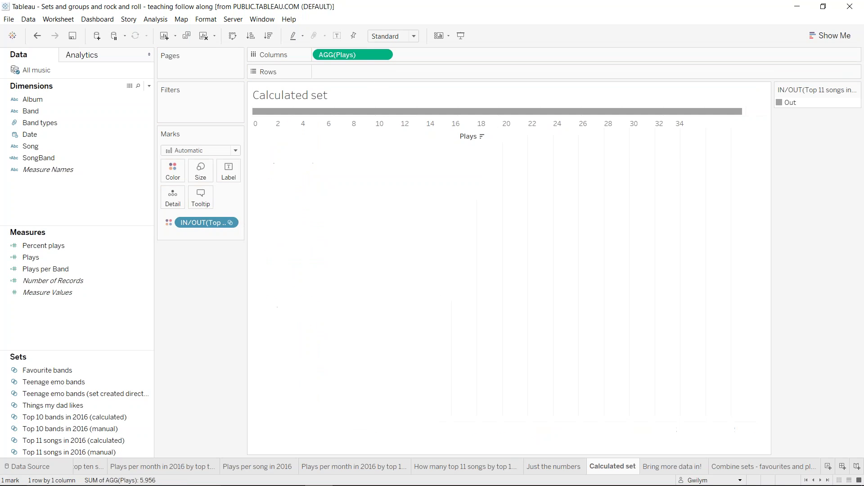
left_click(229, 222)
left_click(208, 337)
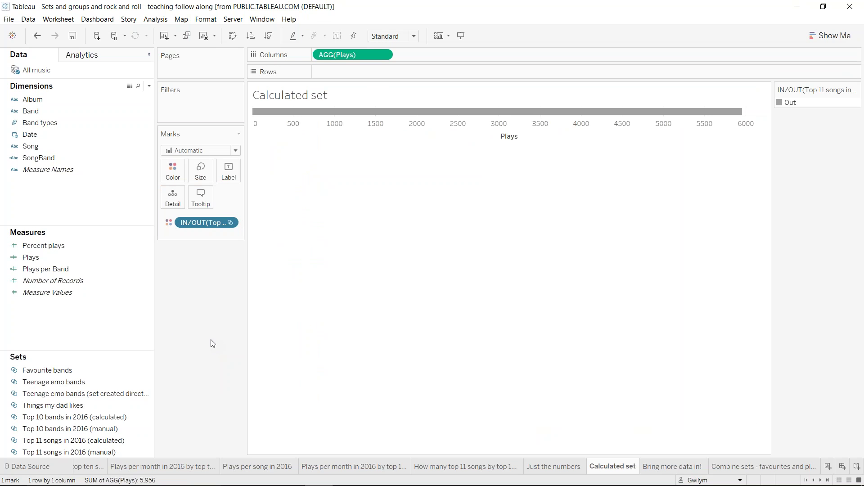
left_click(418, 126)
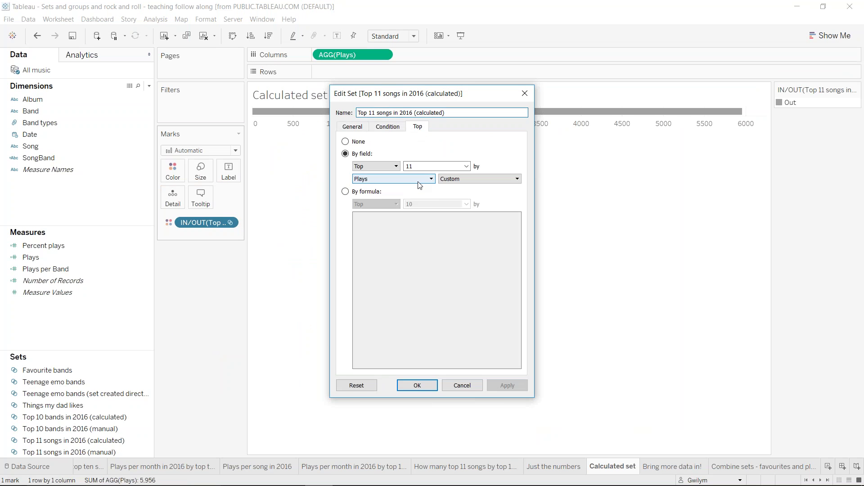
left_click(419, 179)
left_click(420, 181)
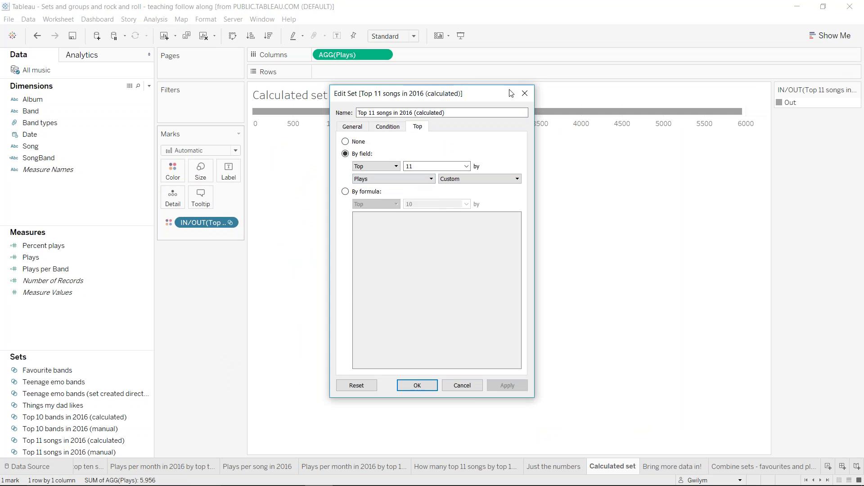
left_click(524, 94)
- Add all members of SongBand to Rows and sort them by descending Plays
left_click_drag(39, 157, 315, 72)
left_click(458, 256)
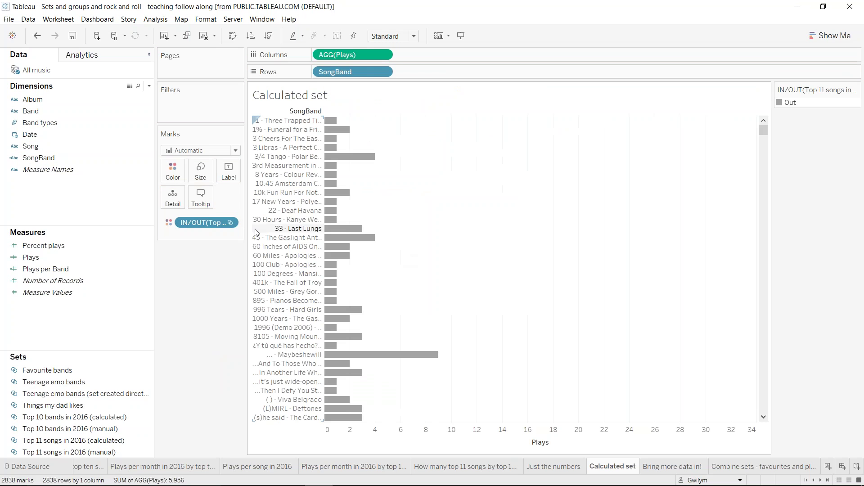
left_click(269, 35)
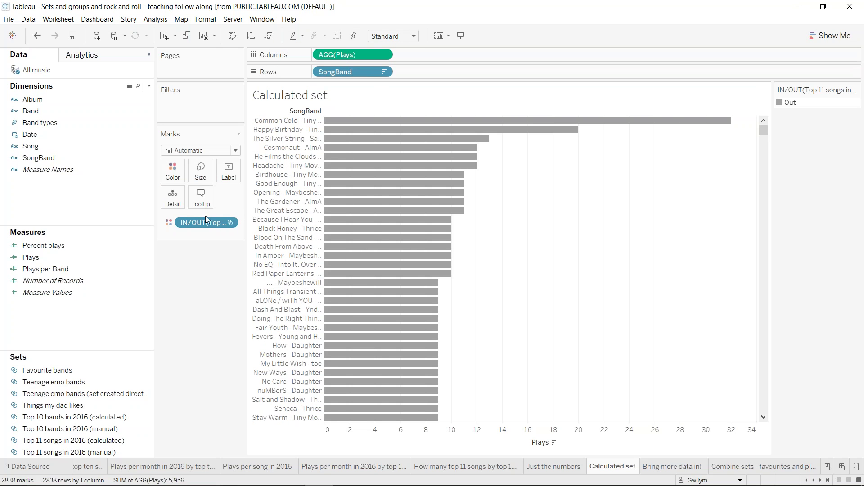
- Switch the coloring set to show its members, and clear Plays, SongBand and the color field from the view
left_click(229, 223)
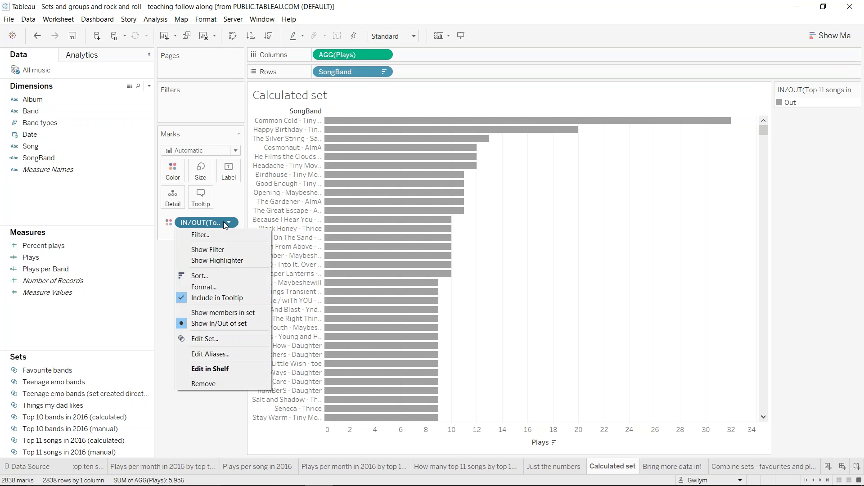
left_click(232, 313)
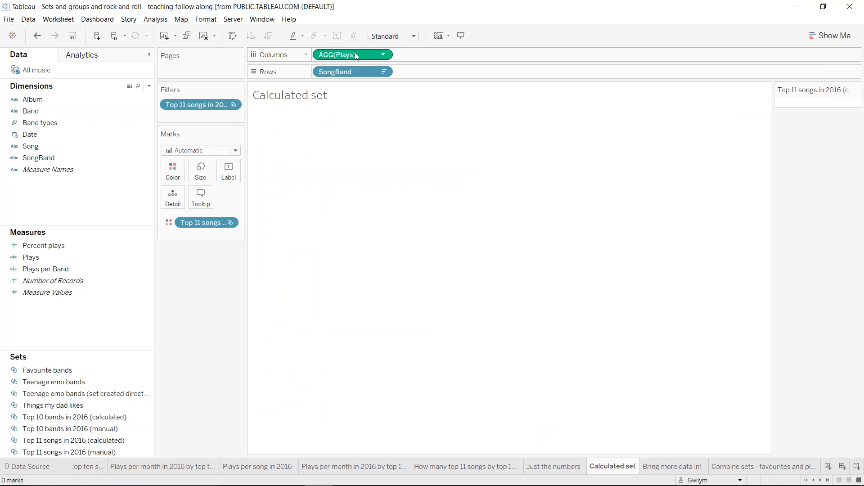
left_click_drag(355, 55, 346, 105)
left_click_drag(339, 72, 292, 122)
left_click_drag(208, 222, 230, 113)
- Move the calculated top 11 songs set from Filters to Rows and remove it from the view
left_click(232, 104)
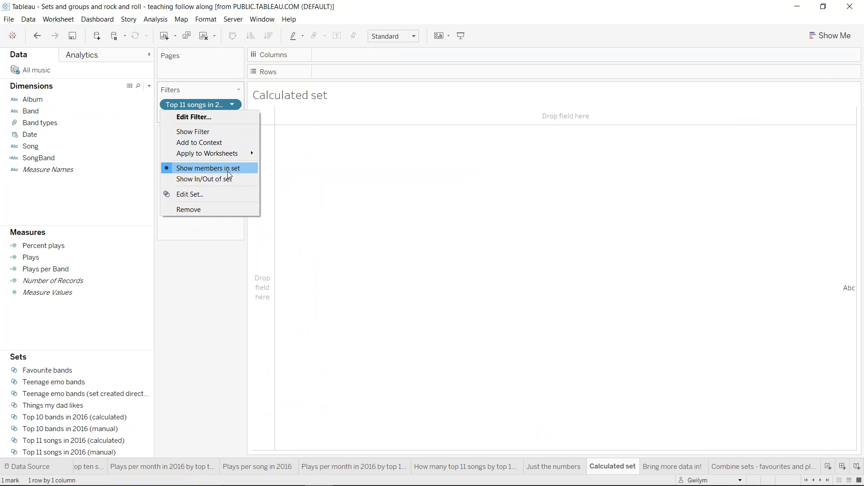
left_click(211, 106)
left_click_drag(212, 104, 346, 72)
left_click_drag(208, 104, 317, 67)
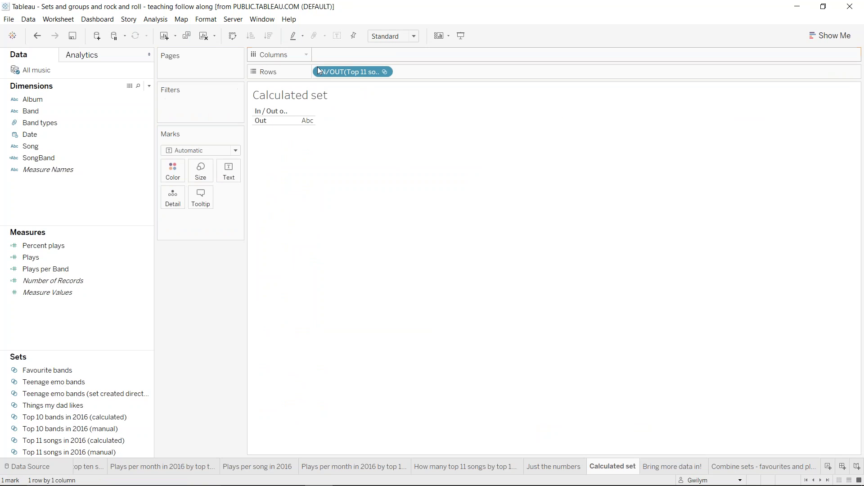
left_click(383, 72)
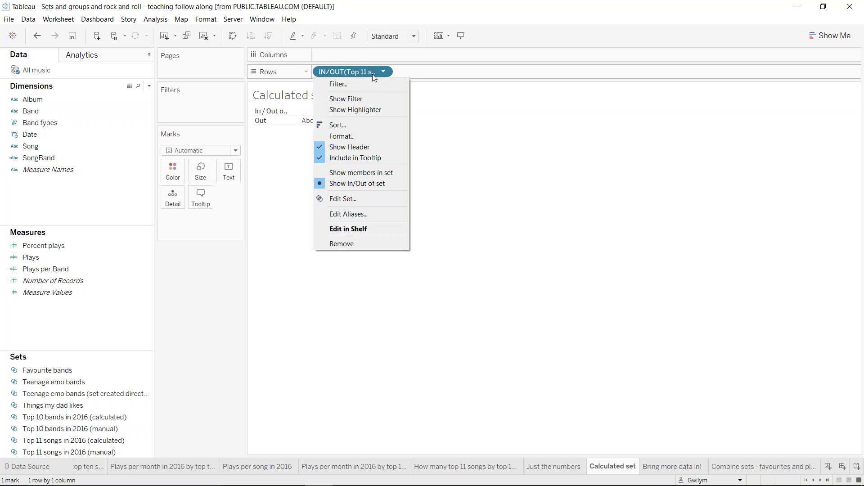
left_click(363, 71)
left_click_drag(363, 71, 51, 410)
left_click(59, 440)
left_click(64, 453)
right_click(64, 453)
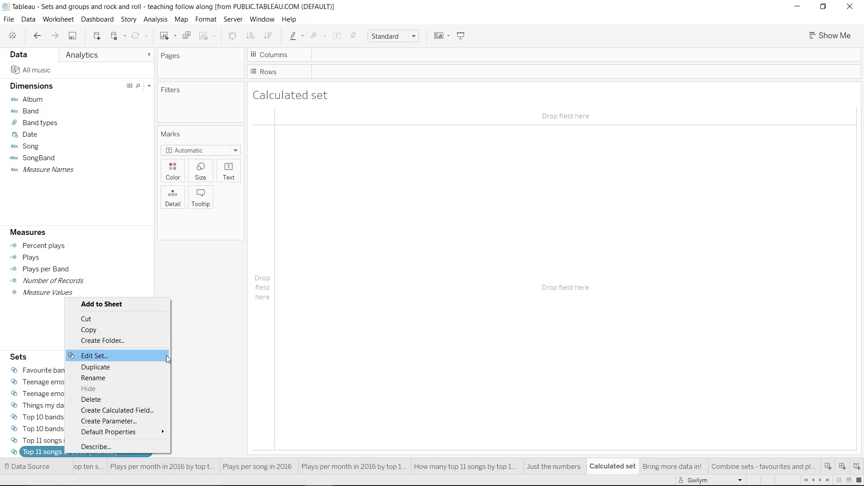
left_click(109, 399)
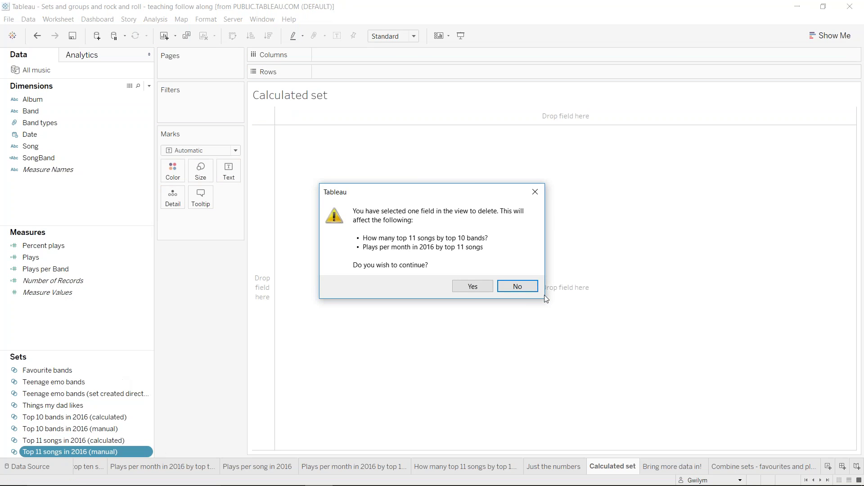
left_click(535, 192)
- Delete the "Top 11 songs in 2016 (calculated)" set
right_click(115, 441)
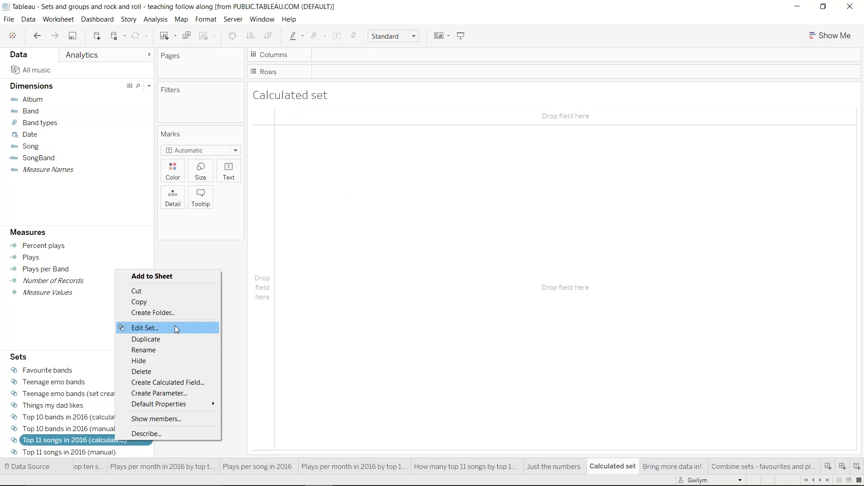
left_click(157, 371)
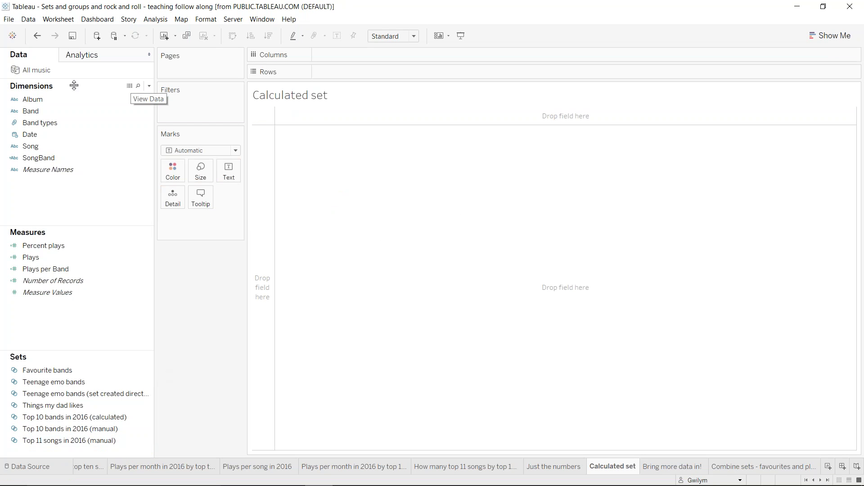
- Start a new set from the SongBand dimension and limit it by field to the top 11 by Plays
left_click(41, 159)
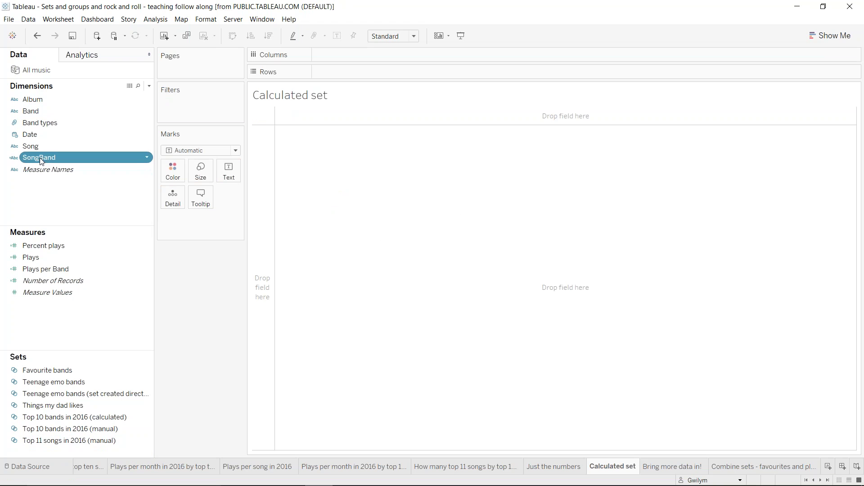
left_click(148, 157)
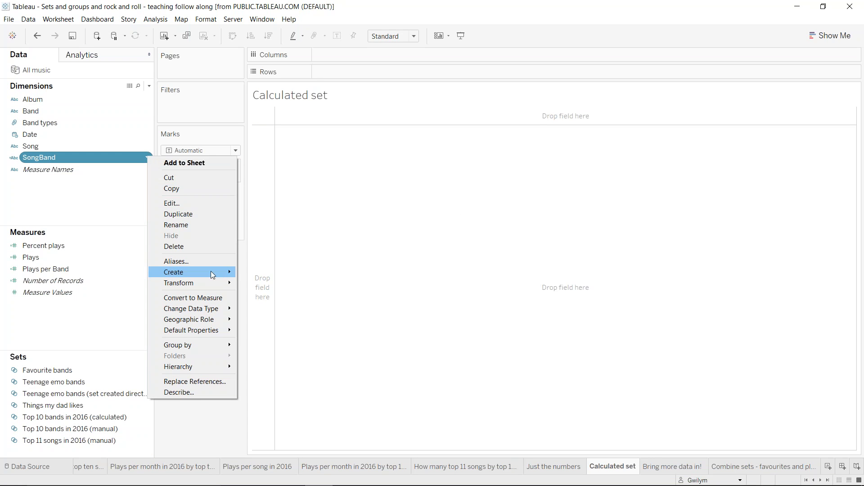
mouse_move(212, 273)
left_click(262, 296)
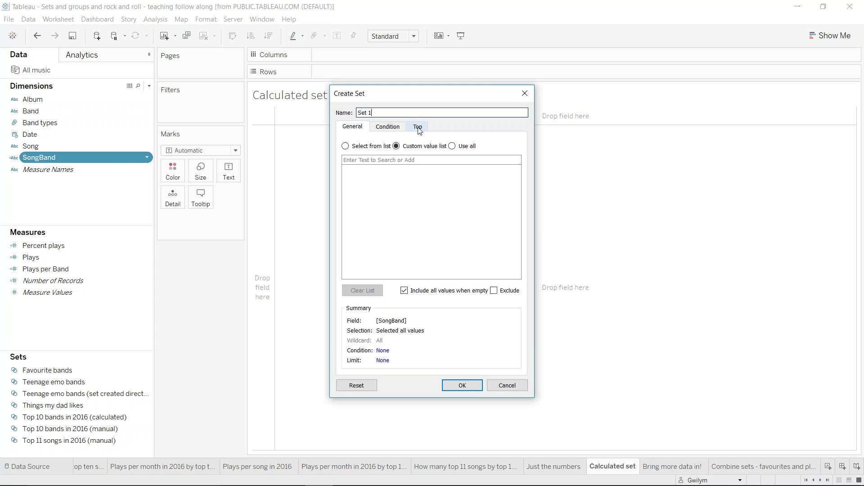
left_click(416, 127)
left_click(346, 153)
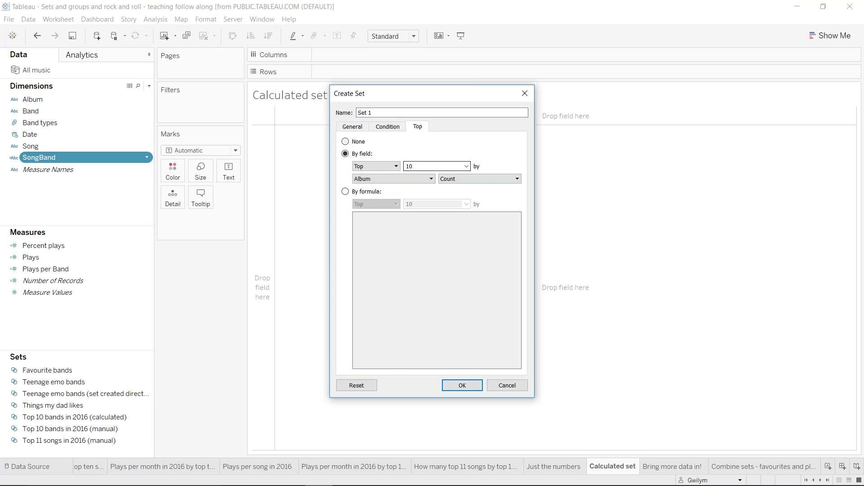
double_click(413, 167)
type("11")
left_click(423, 179)
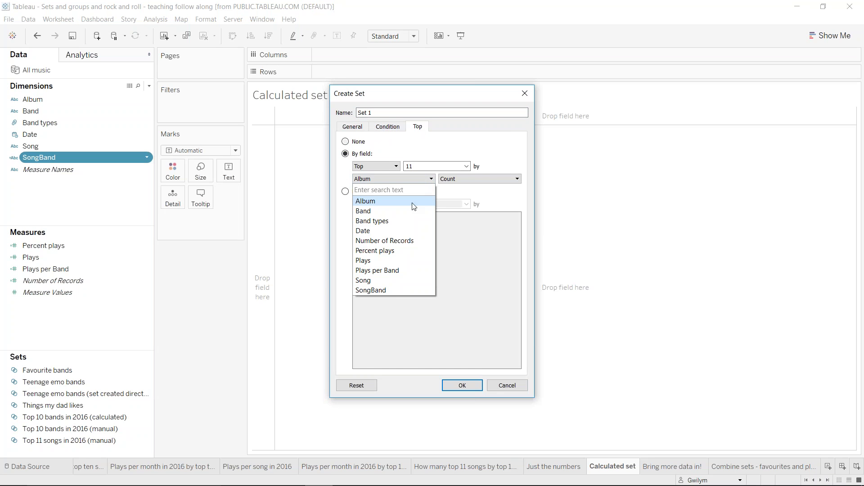
left_click(365, 262)
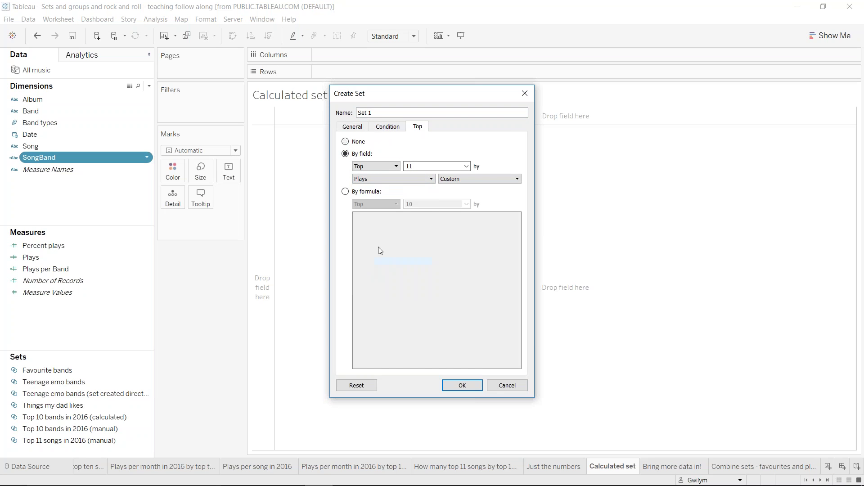
- Change the ranking field to the sum of Plays per Band and create the set as "Top 11 songs in 2016 (calculated)"
triple_click(364, 112)
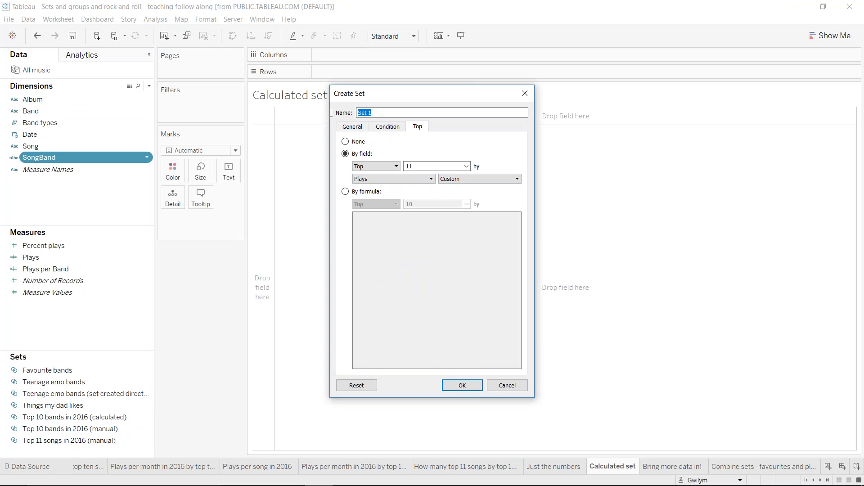
type("Top 11")
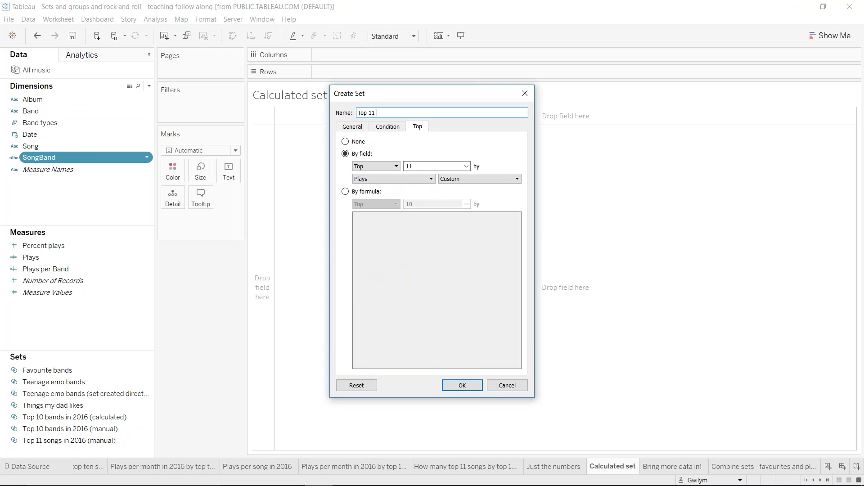
left_click(409, 180)
left_click(377, 271)
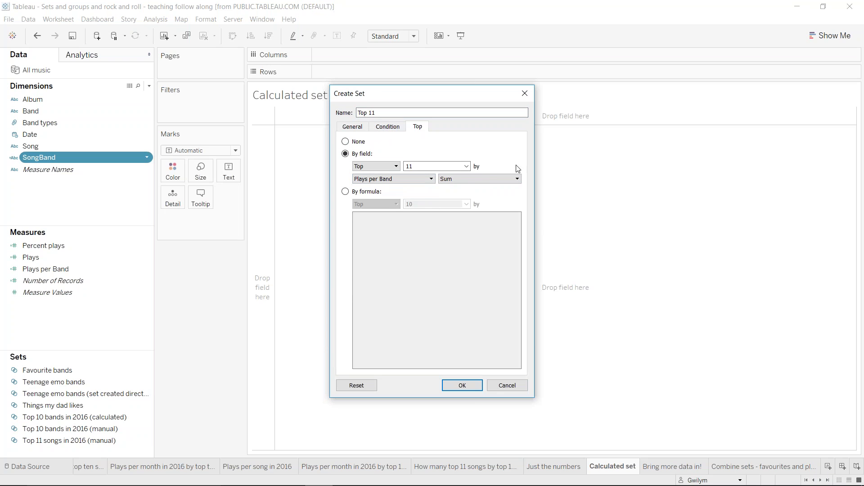
left_click(483, 179)
left_click(483, 180)
left_click(387, 111)
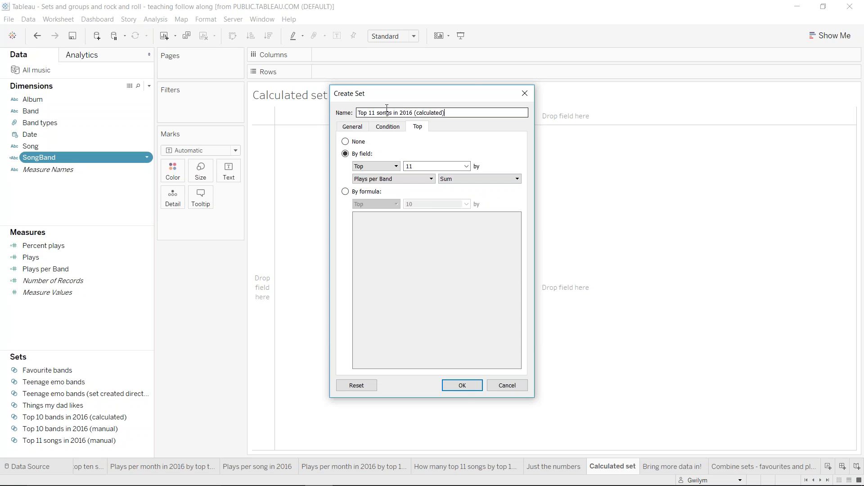
left_click(463, 386)
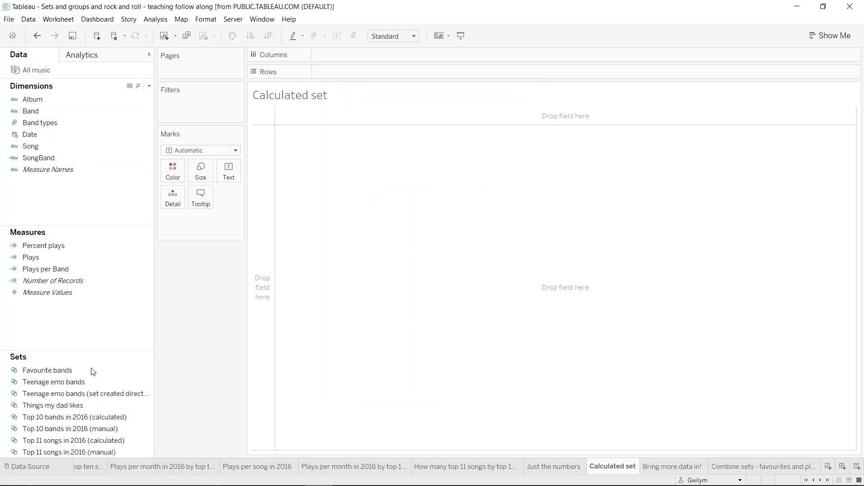
- Add the "Top 11 songs in 2016 (calculated)" set to Rows and show the members in the set
left_click(58, 451)
left_click_drag(59, 440, 427, 189)
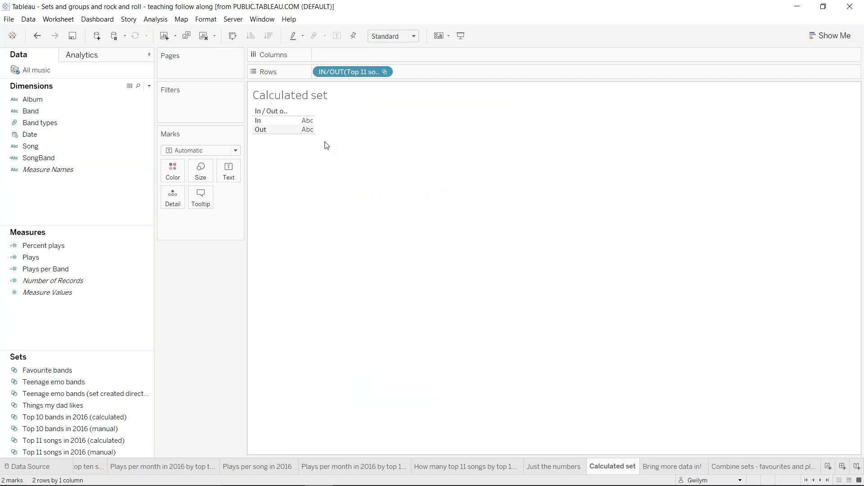
left_click(383, 72)
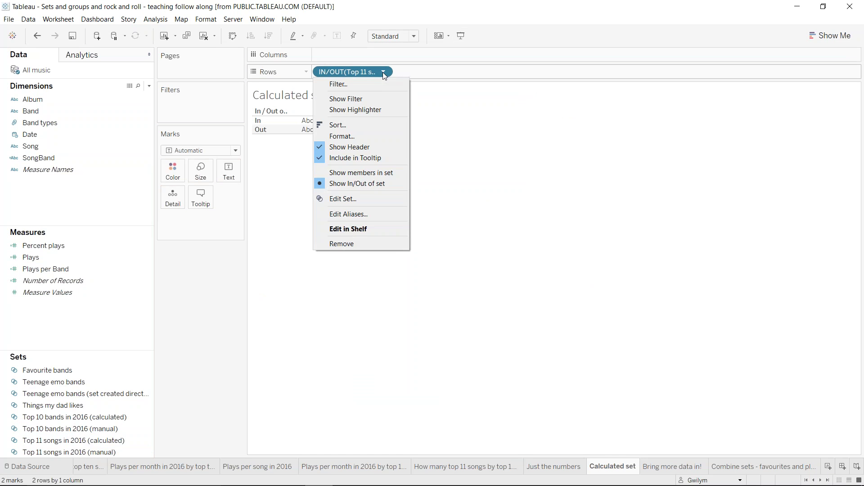
left_click(368, 172)
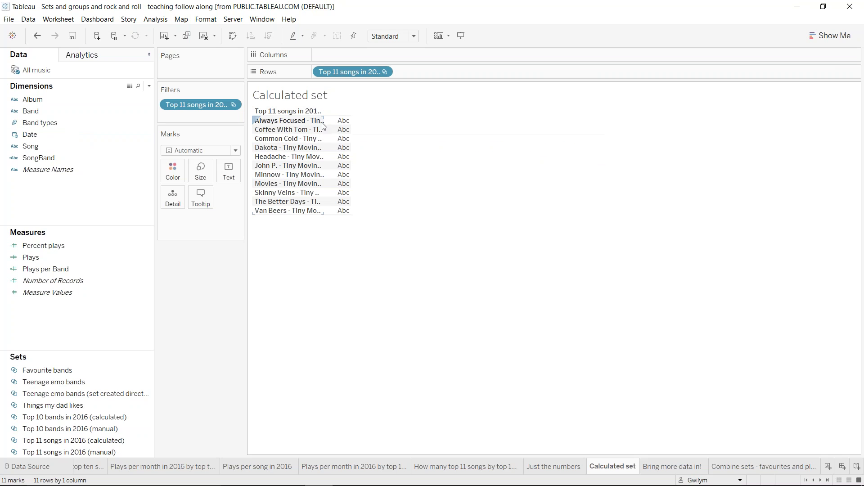
- Widen the song name column to show full names, and remove the calculated songs set from the sheet
left_click_drag(323, 126, 367, 120)
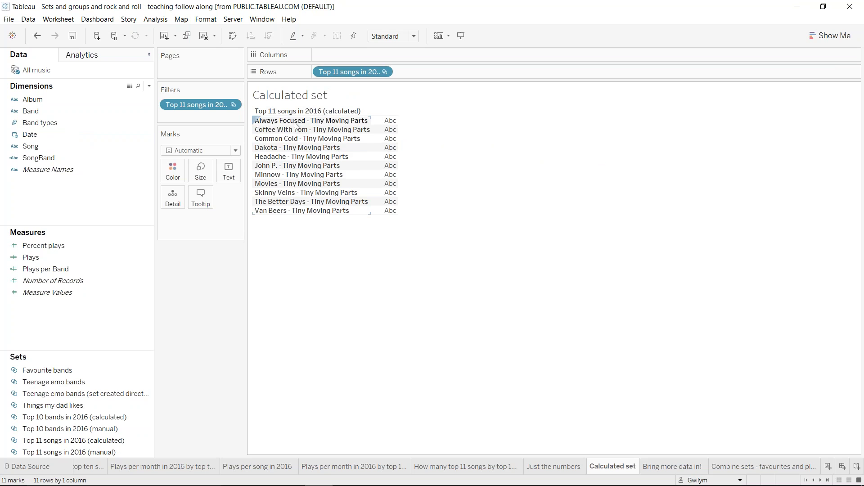
left_click_drag(197, 105, 342, 144)
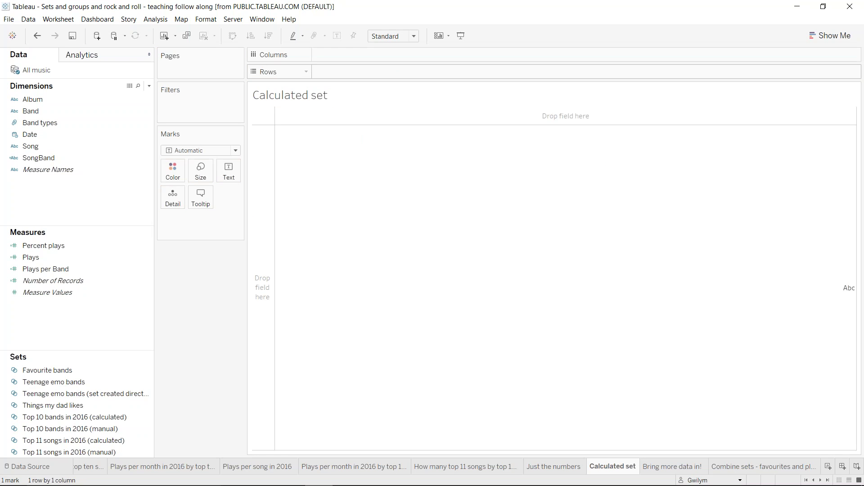
- Edit the "Top 11 songs in 2016 (calculated)" set so that its top 11 limit ranks by Plays
right_click(66, 440)
left_click(122, 314)
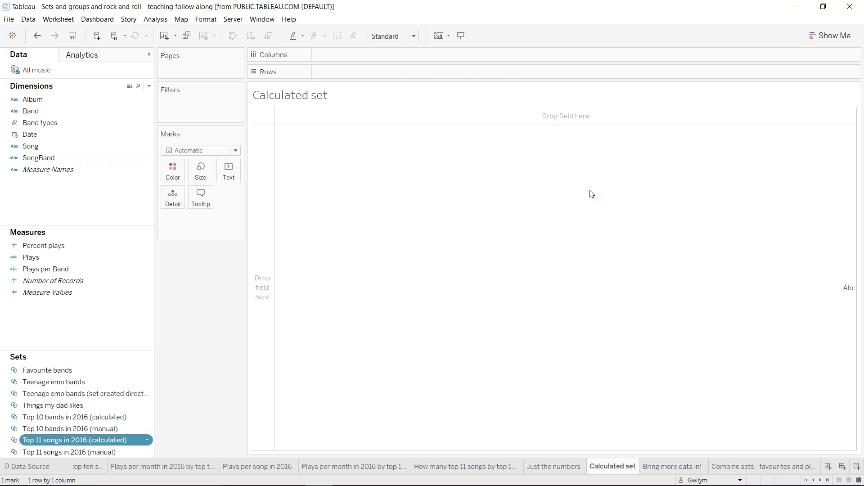
left_click(418, 126)
left_click(413, 180)
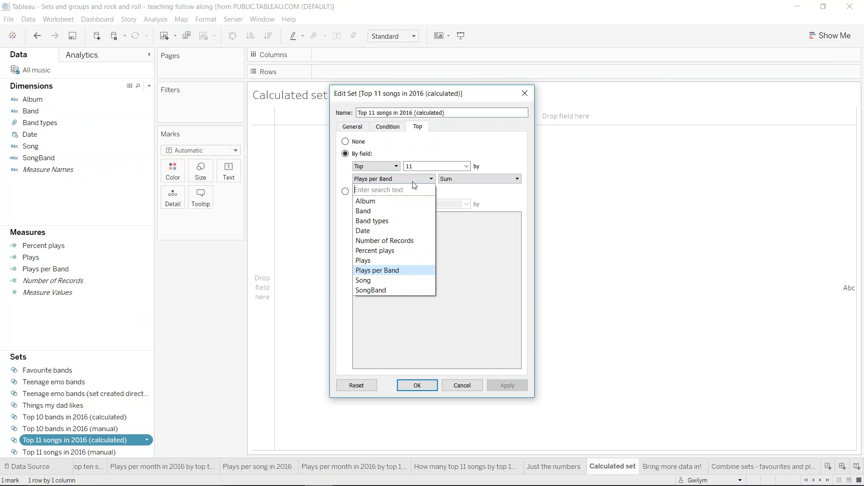
left_click(404, 261)
left_click(426, 386)
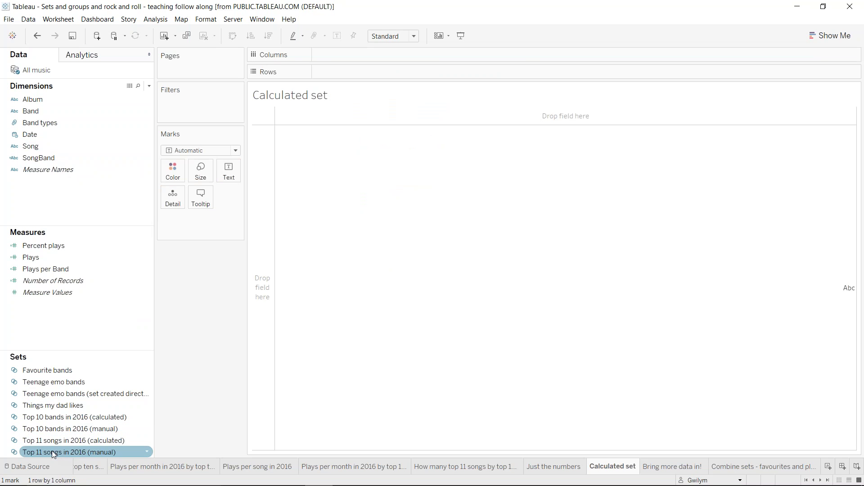
- Add the edited "Top 11 songs in 2016 (calculated)" set to Rows and show the members in the set
left_click_drag(54, 440, 369, 204)
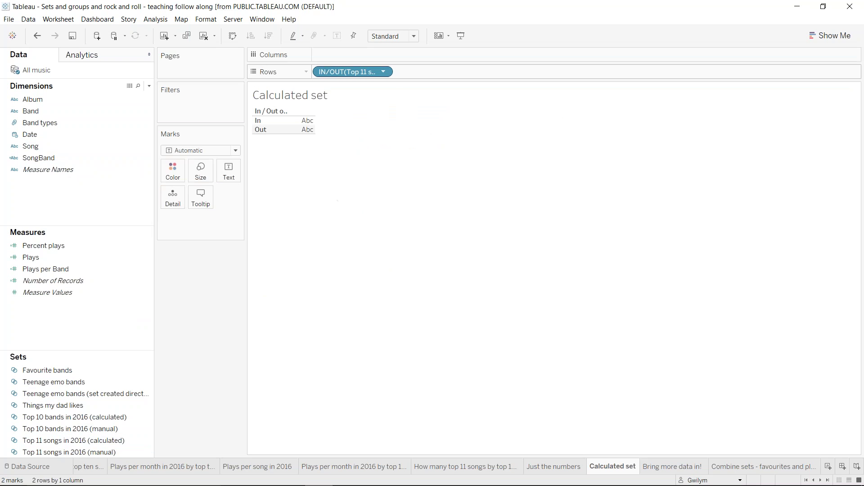
left_click(383, 71)
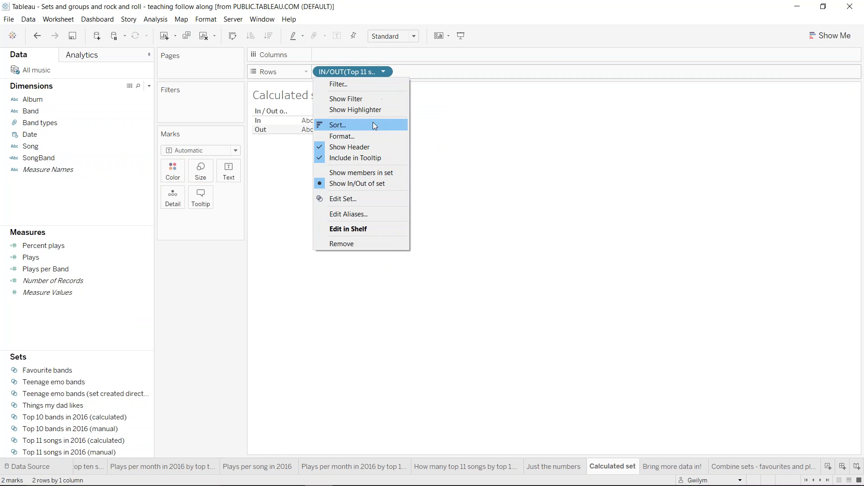
left_click(362, 175)
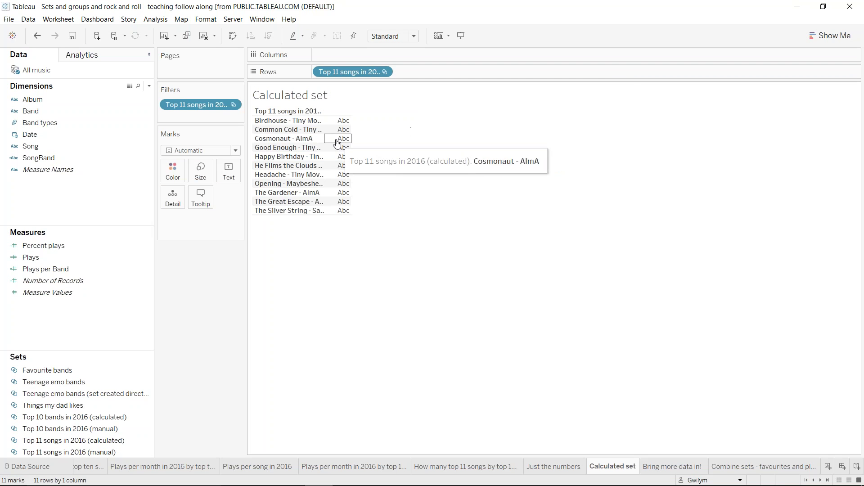
mouse_move(336, 121)
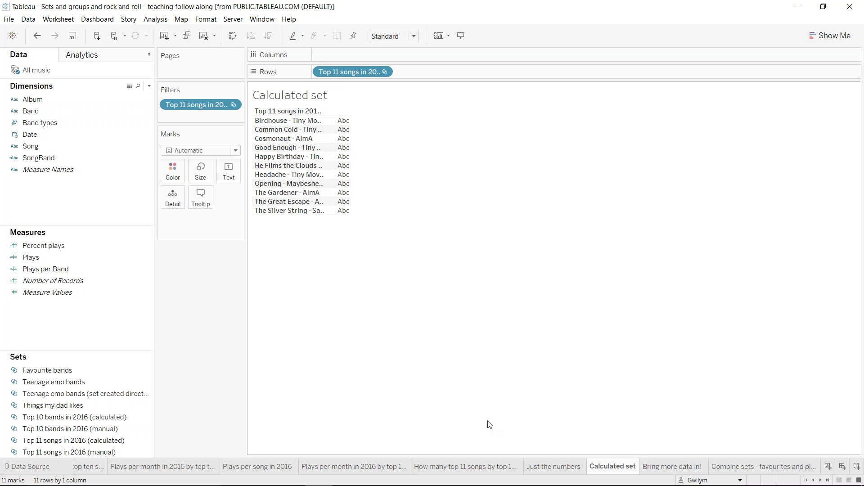
mouse_move(473, 468)
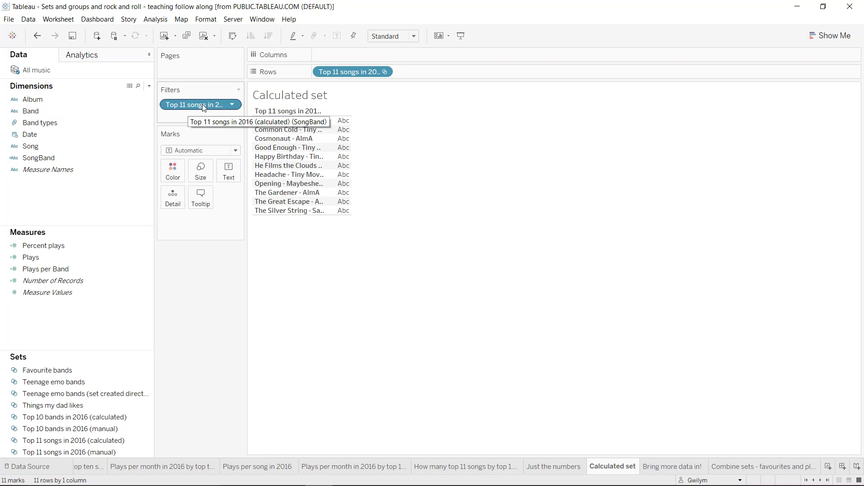
- Clear the songs set from the sheet and check the "Plays per song in 2016" chart before returning to "Calculated set"
left_click_drag(201, 110, 193, 9)
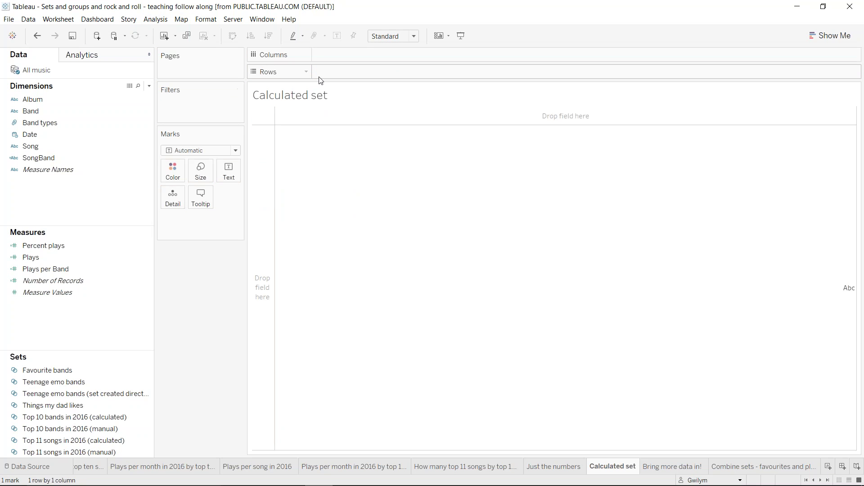
right_click(69, 452)
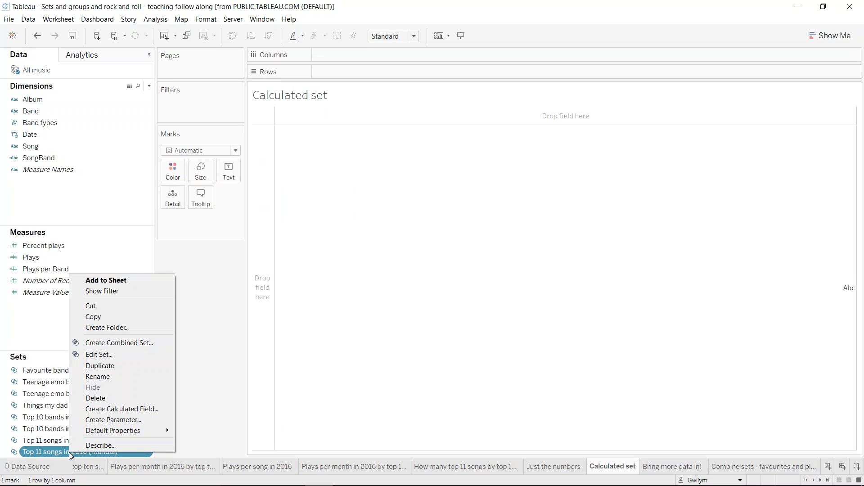
left_click(46, 441)
right_click(46, 442)
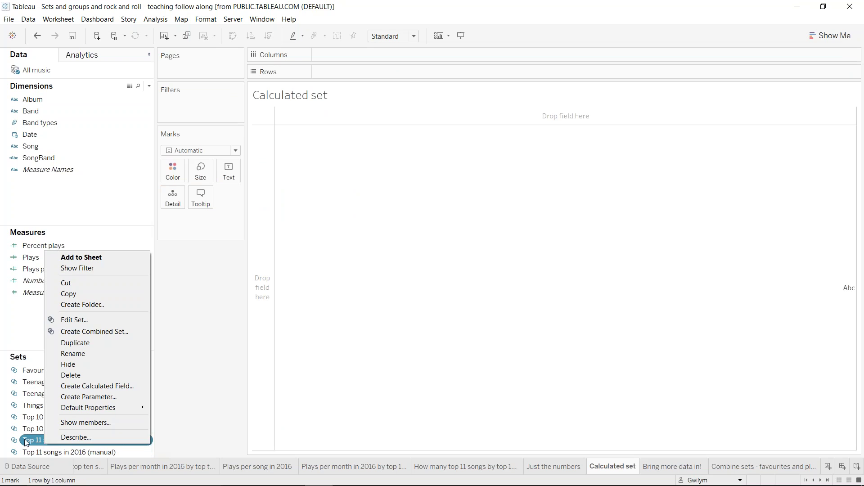
left_click(73, 353)
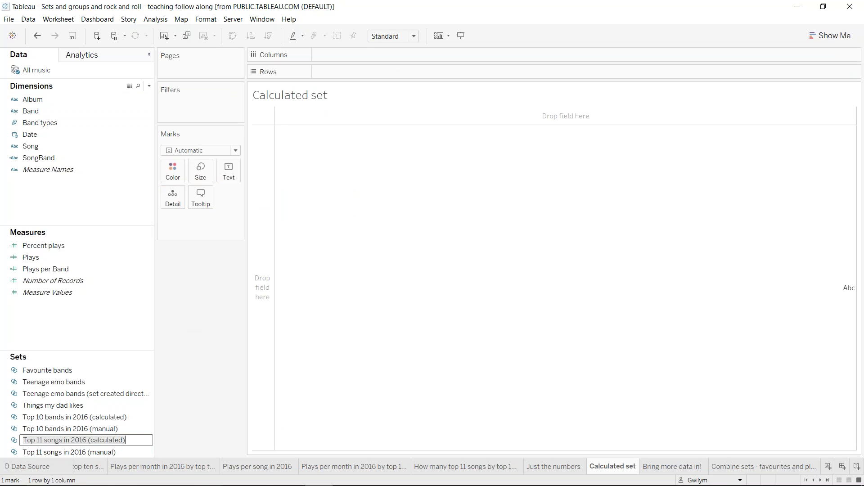
left_click(253, 467)
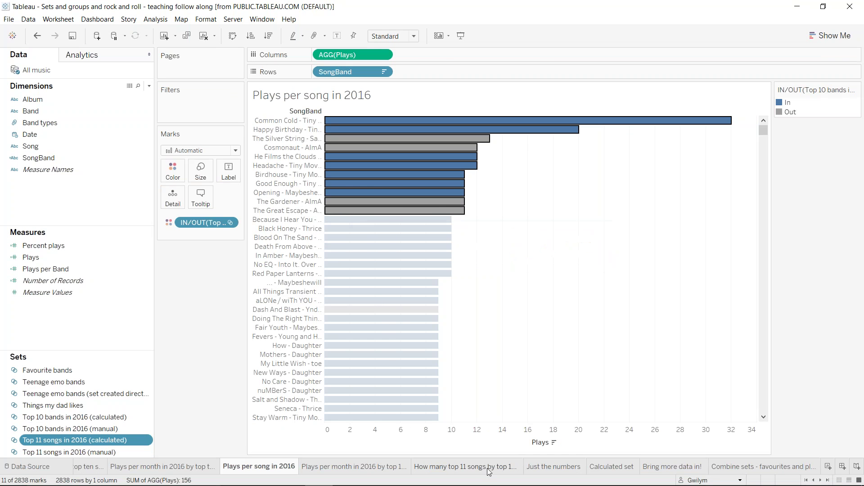
left_click(619, 467)
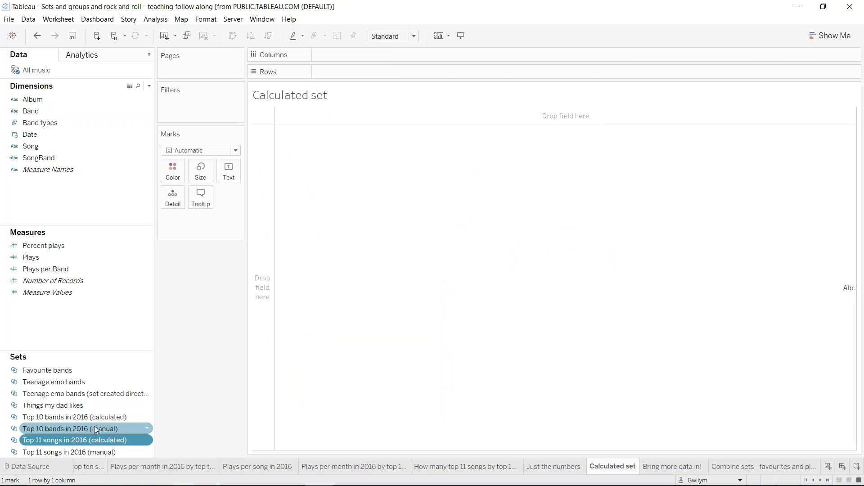
- Reduce the "Top 11 songs in 2016 (calculated)" set's limit to the top 10 by Plays
right_click(88, 440)
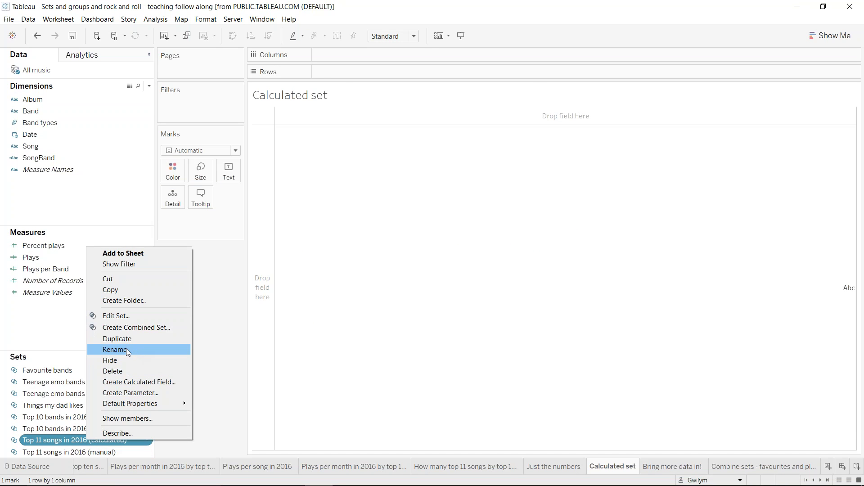
left_click(118, 316)
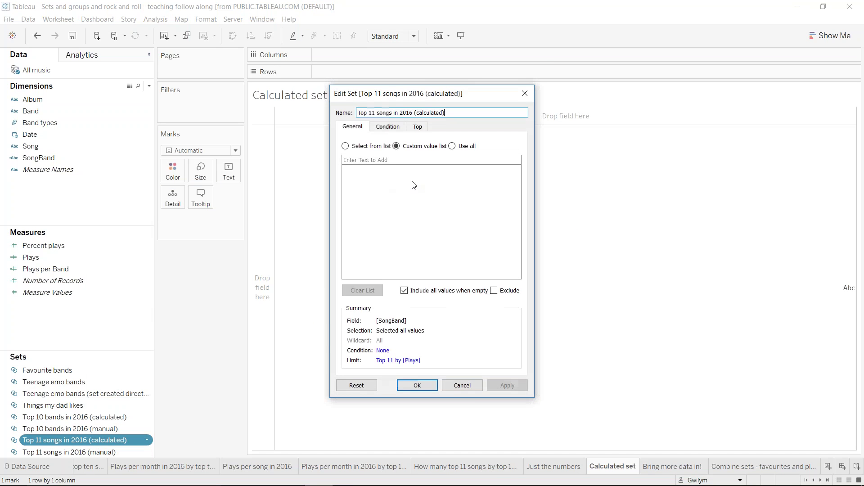
left_click(418, 127)
left_click_drag(409, 166, 412, 162)
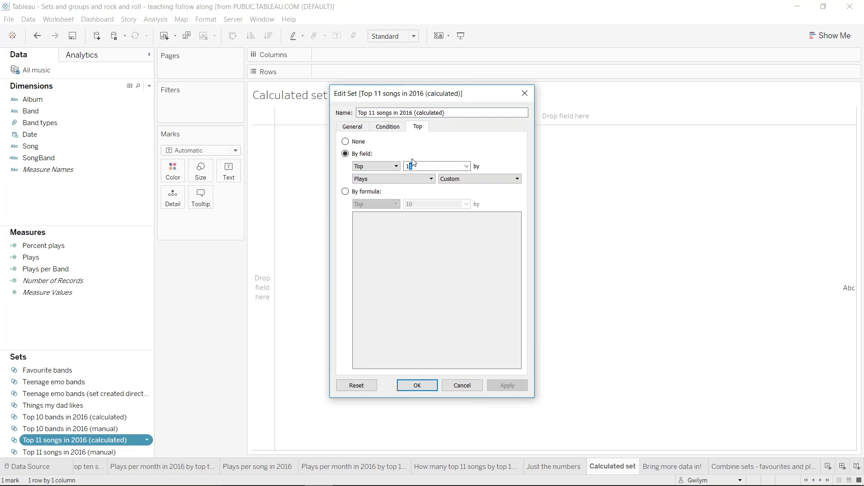
type("0")
left_click(415, 386)
- Place the reduced calculated songs set on Rows and list its members
left_click_drag(47, 443, 414, 155)
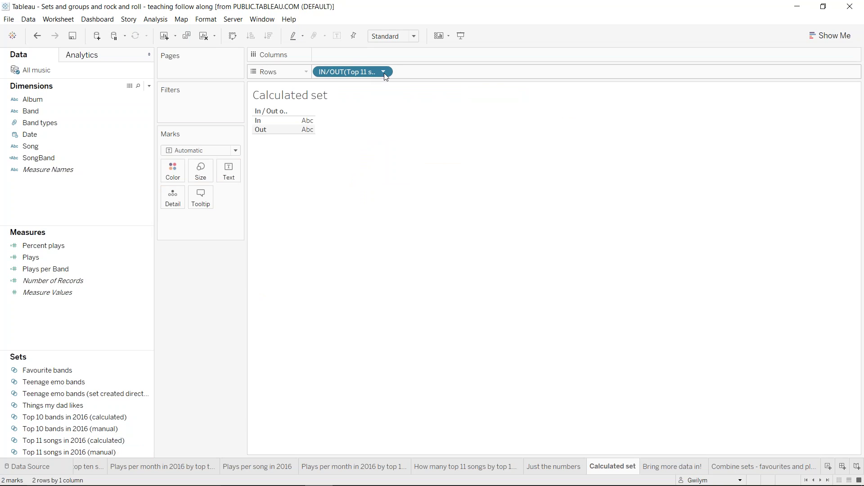
left_click(384, 72)
left_click(385, 157)
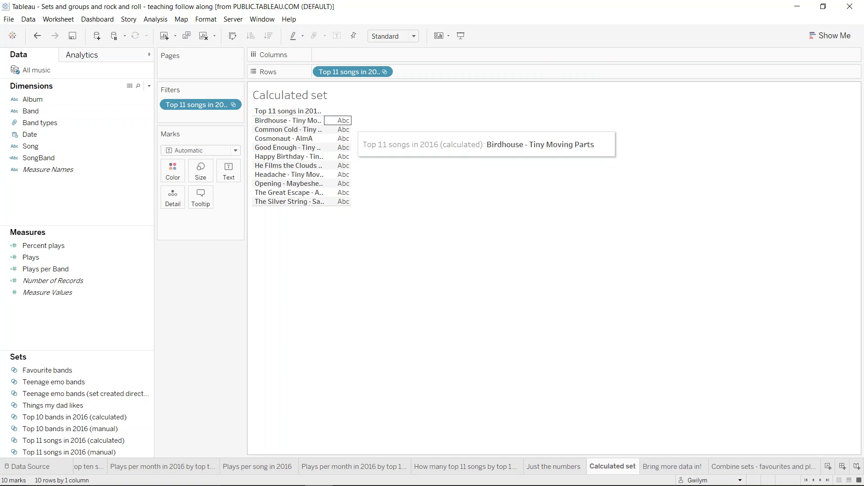
mouse_move(344, 194)
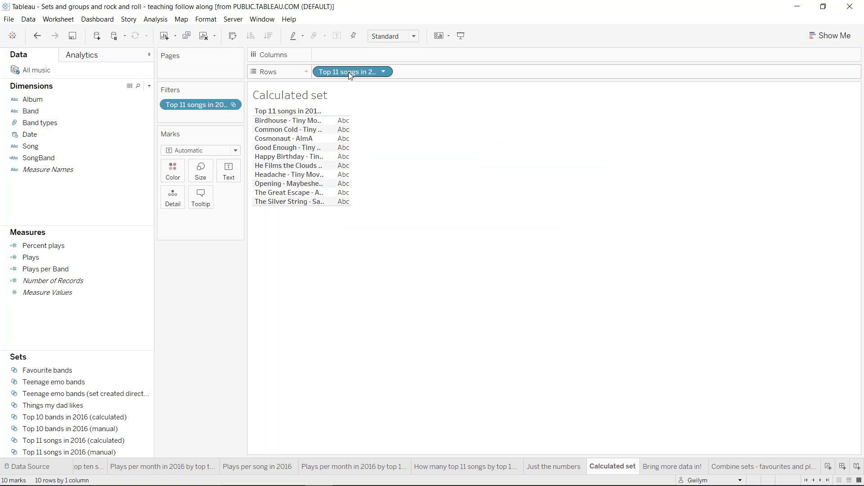
- Create a combined set of "Top 11 songs in 2016 (manual)" except members shared with "Top 11 songs in 2016 (calculated)"
right_click(106, 453)
left_click(147, 343)
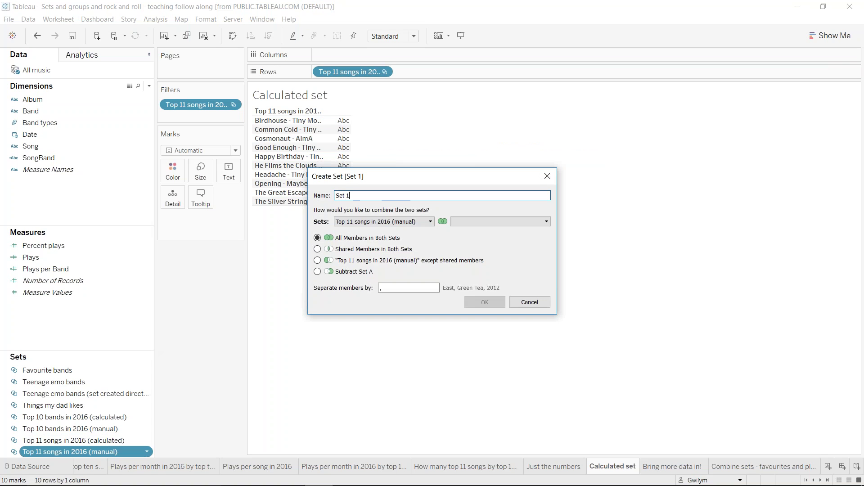
left_click(464, 221)
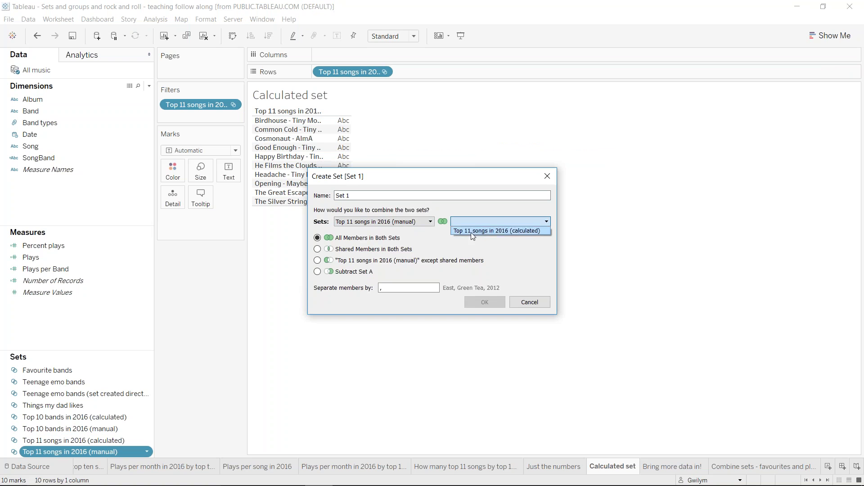
left_click(470, 231)
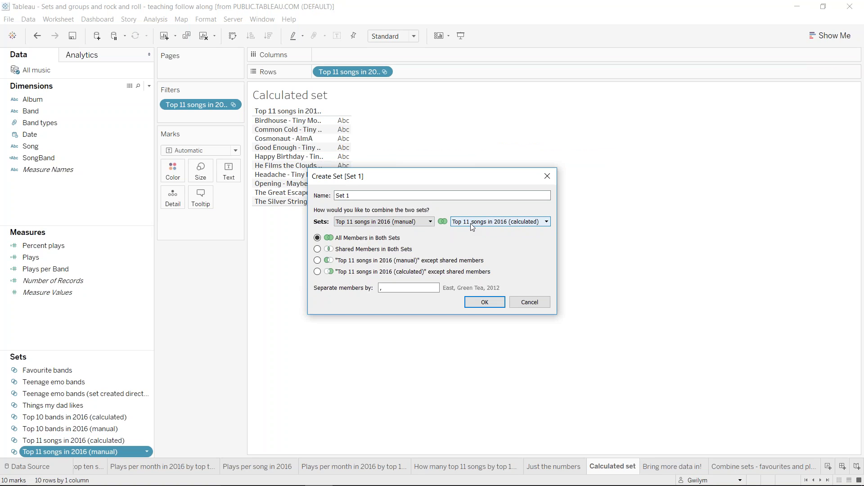
left_click(317, 260)
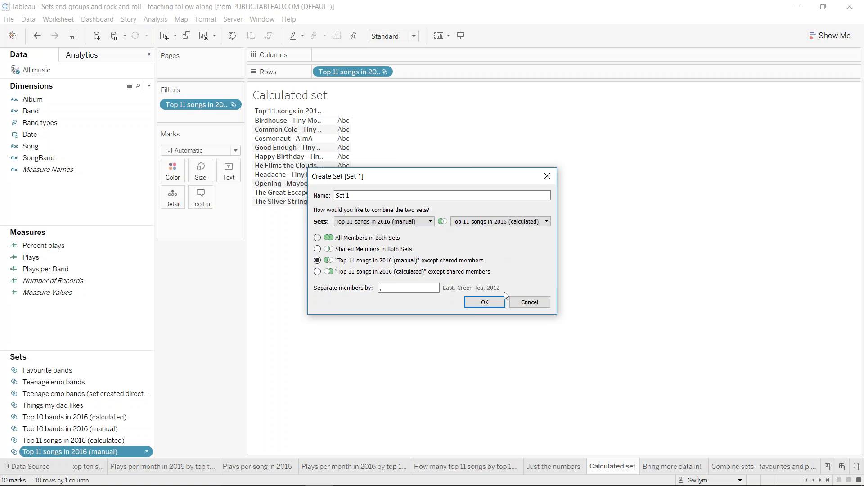
left_click(490, 303)
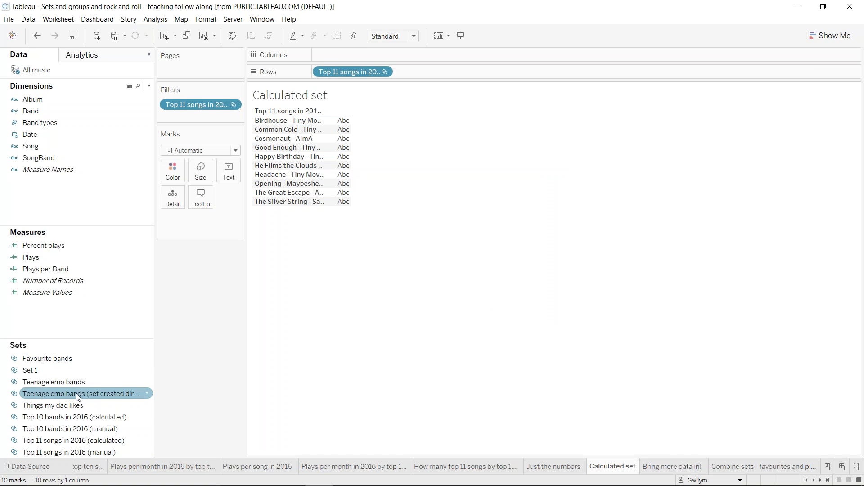
- Remove the calculated songs set from both Rows and Filters
right_click(45, 370)
left_click(35, 369)
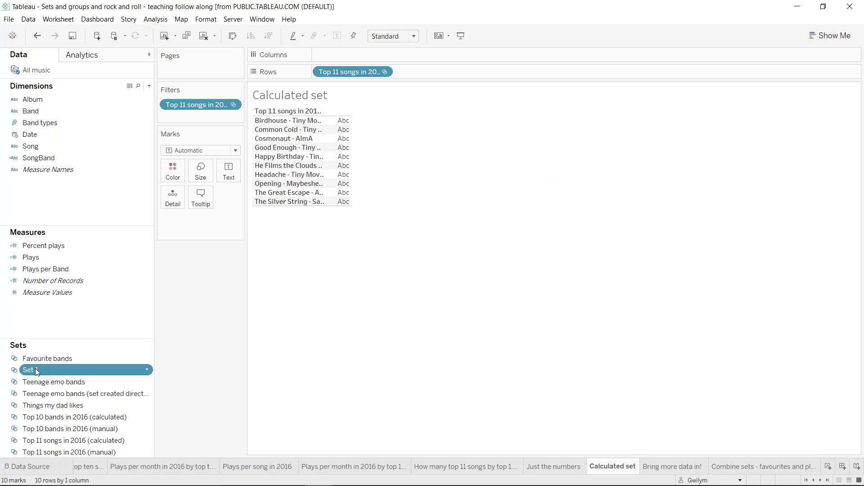
left_click_drag(353, 72, 278, 1)
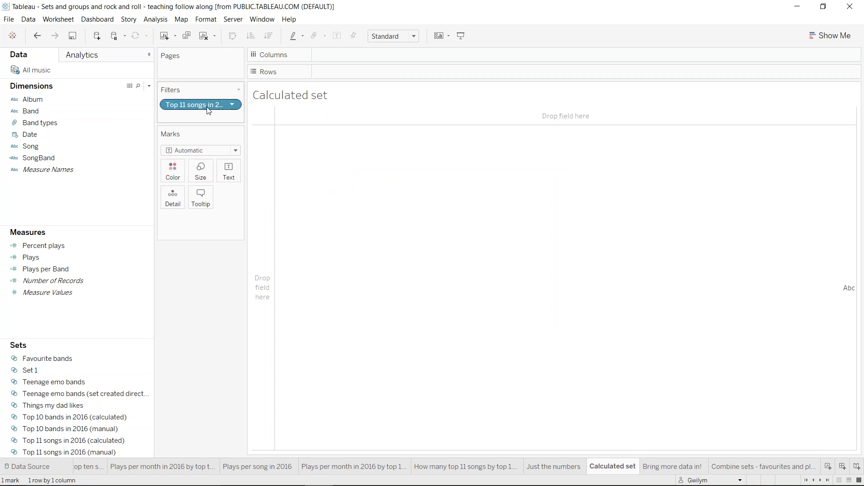
left_click_drag(207, 107, 202, 1)
- Add the combined set "Set 1" to Rows, show its members and widen the column to show the full name
left_click_drag(52, 371, 382, 137)
left_click(384, 71)
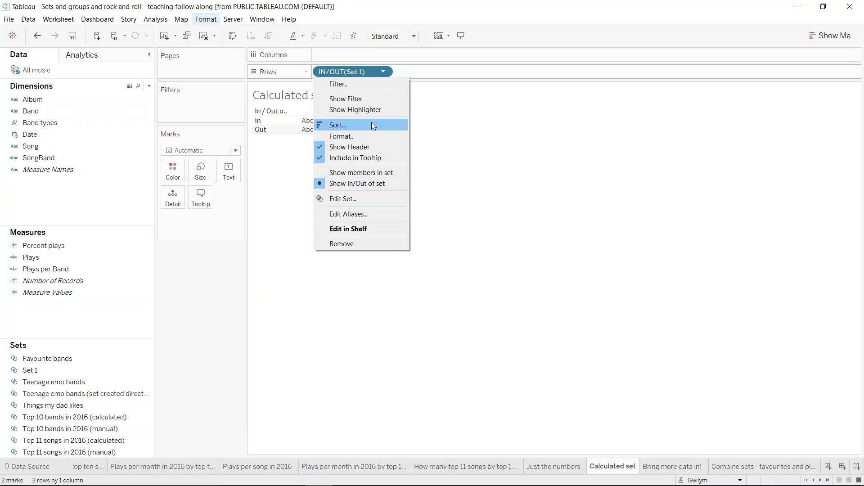
left_click(375, 173)
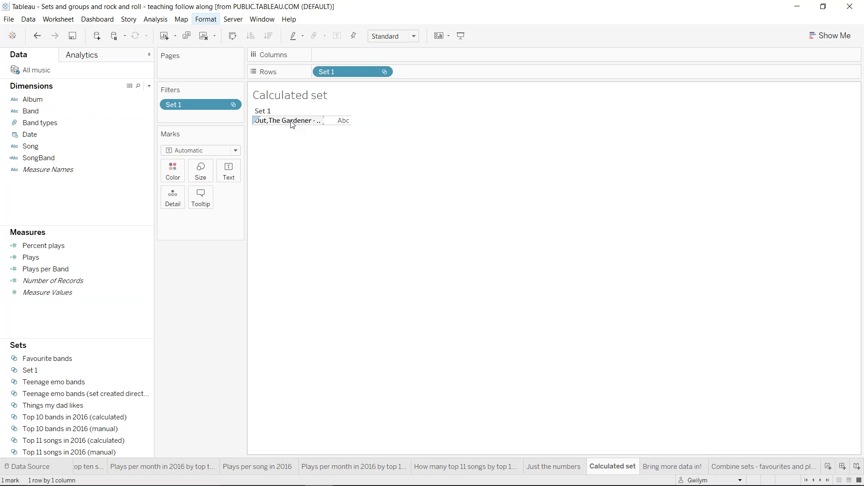
left_click_drag(324, 119, 412, 121)
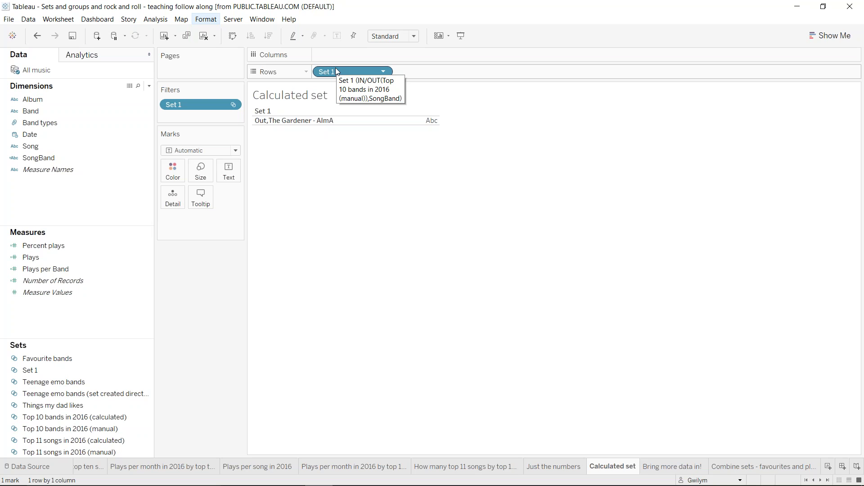
- Remove "Set 1" from Rows and open the "Plays per month in 2016 by top 11 songs" sheet
left_click_drag(337, 71, 297, 7)
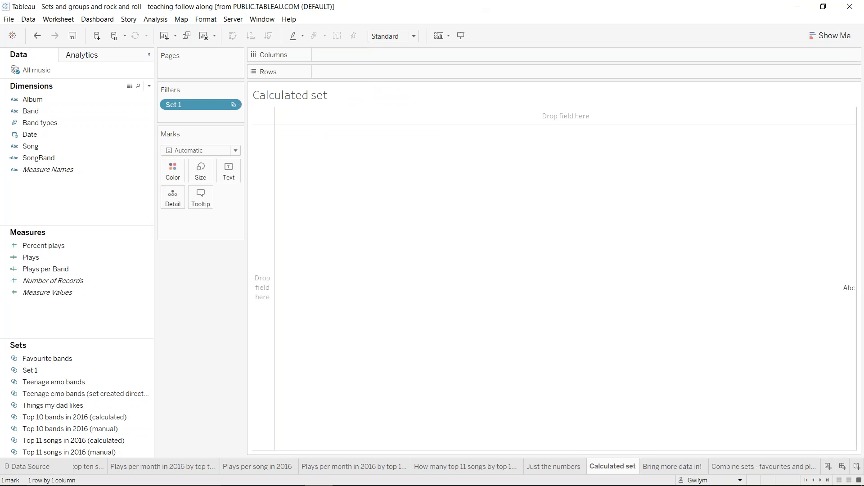
left_click(68, 371)
left_click(179, 364)
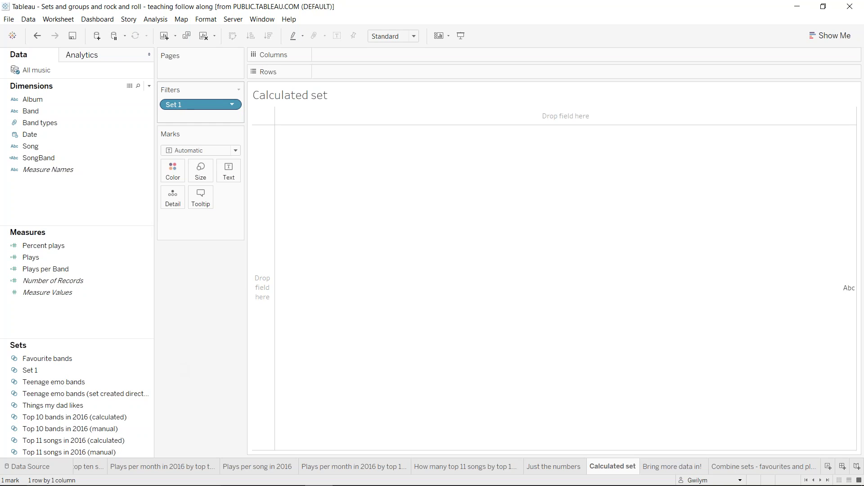
left_click(379, 469)
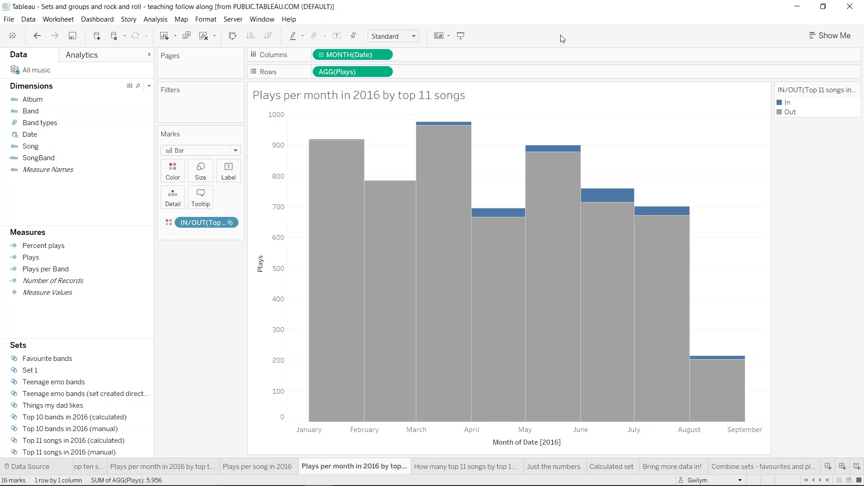
- Open the "Combine sets - favourites and plays > 200" sheet and select the "Favourite bands" set
mouse_move(463, 123)
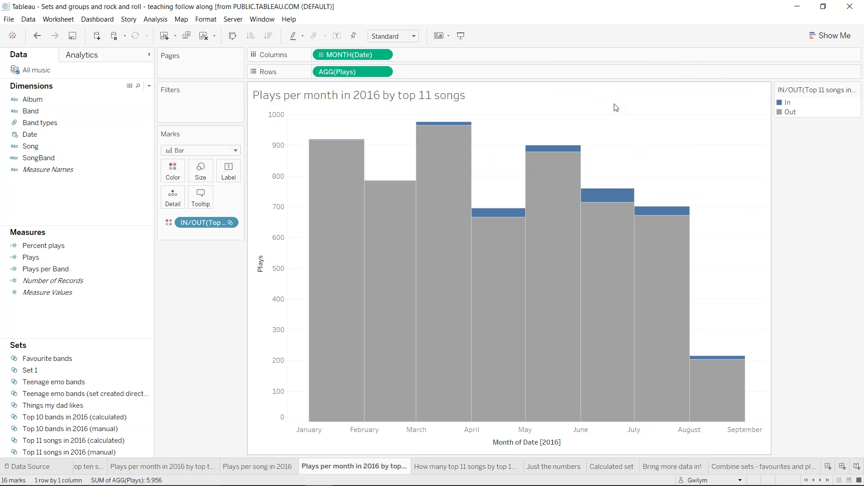
left_click(746, 467)
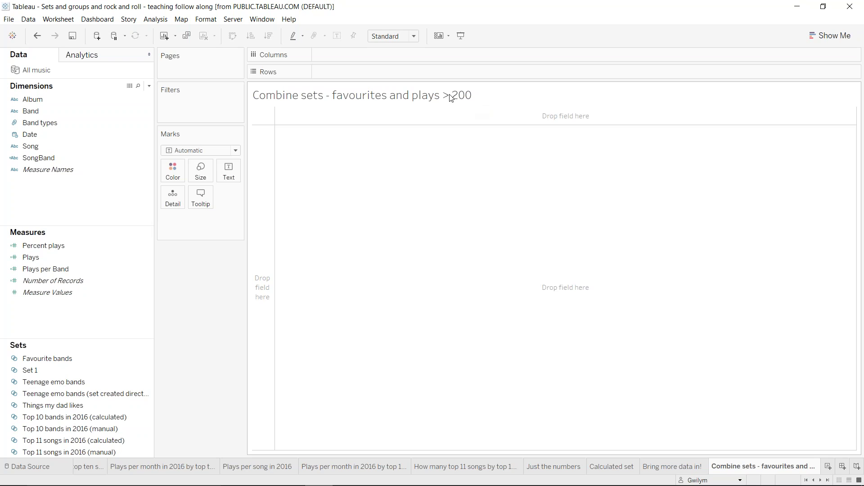
left_click(49, 360)
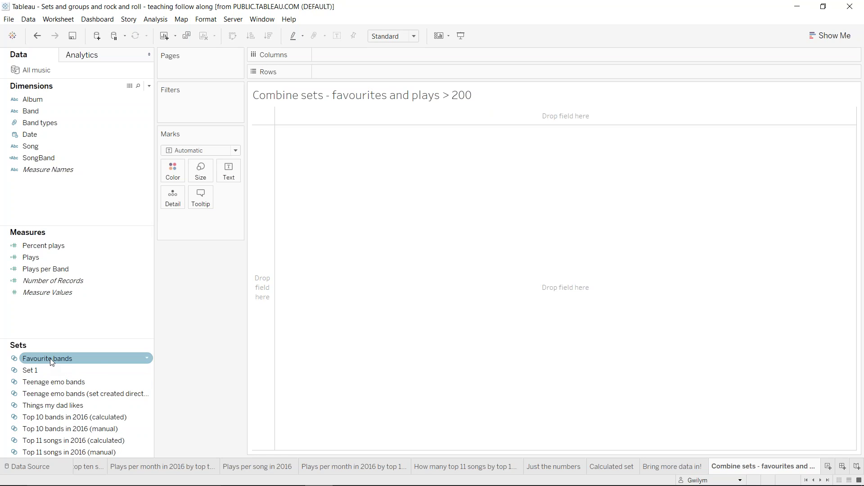
left_click(50, 358)
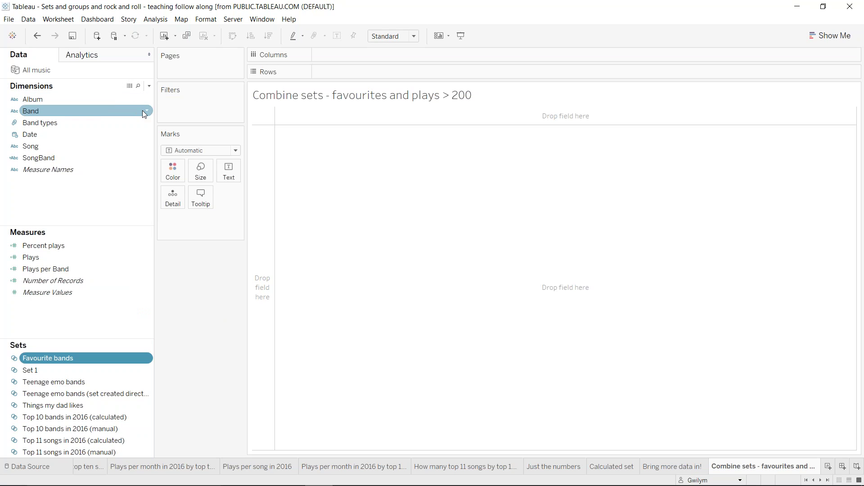
- Start a new set based on the Band dimension and name it "Plays over 200"
left_click(148, 111)
mouse_move(207, 177)
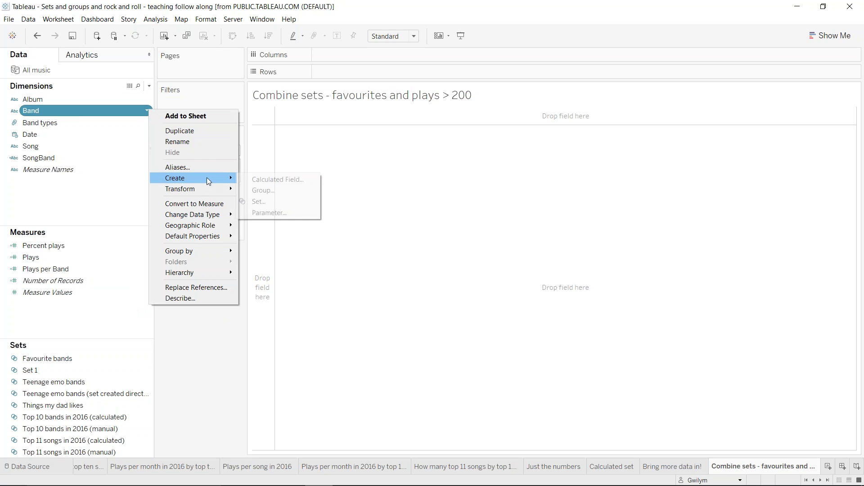
left_click(264, 201)
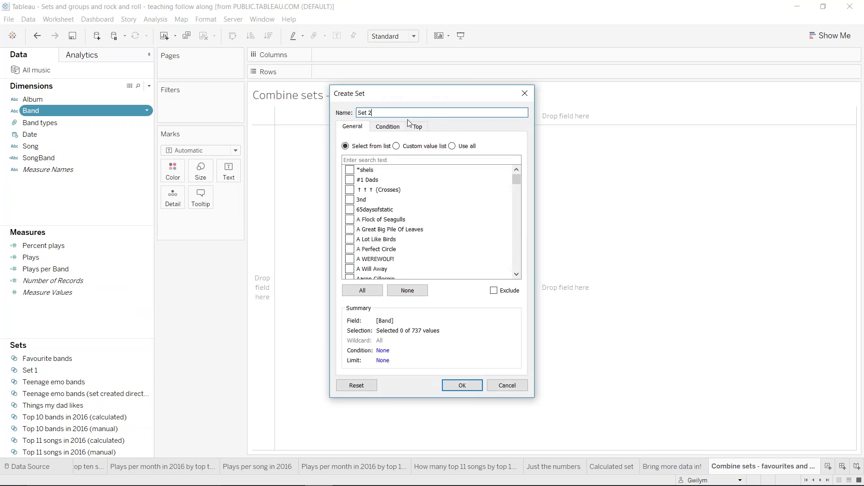
left_click(388, 127)
left_click_drag(386, 113, 310, 99)
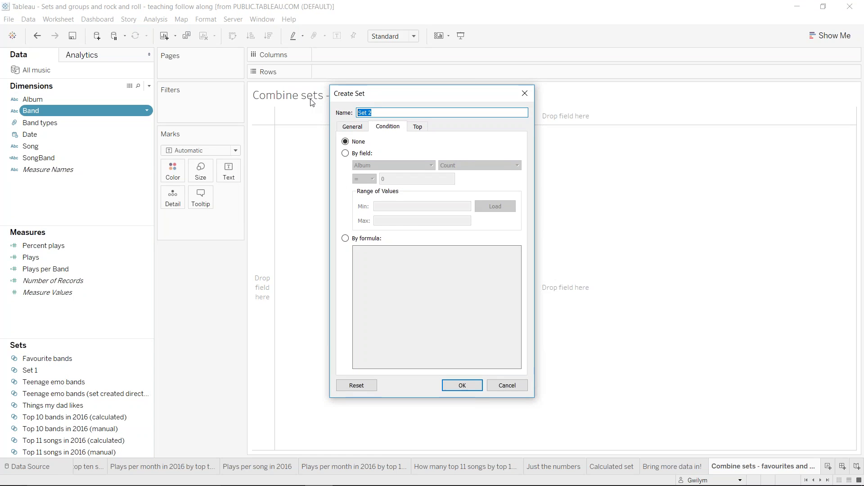
type("Plays over 200")
- Define the set's condition by field as Plays >= 200 and create the set
left_click(358, 154)
left_click(424, 166)
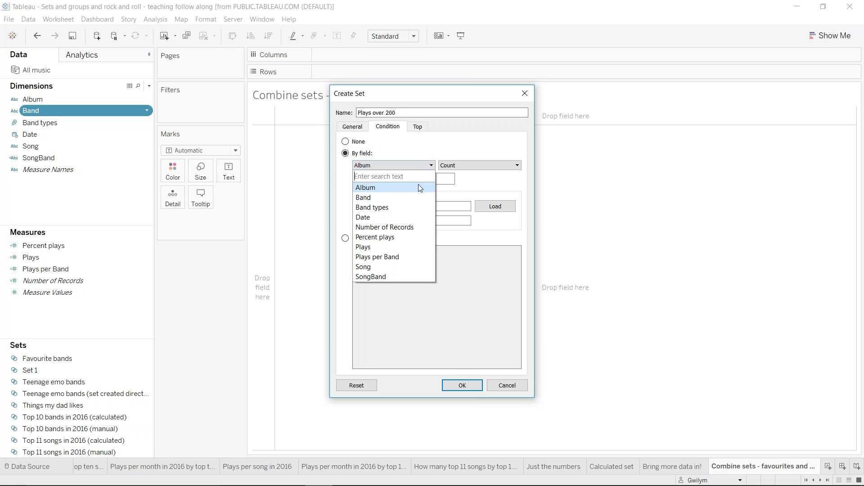
left_click(396, 247)
left_click(372, 180)
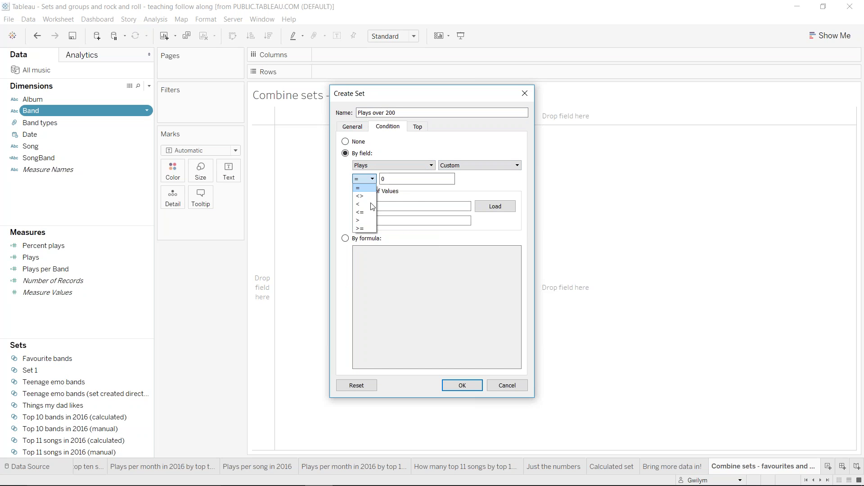
left_click(359, 228)
double_click(383, 179)
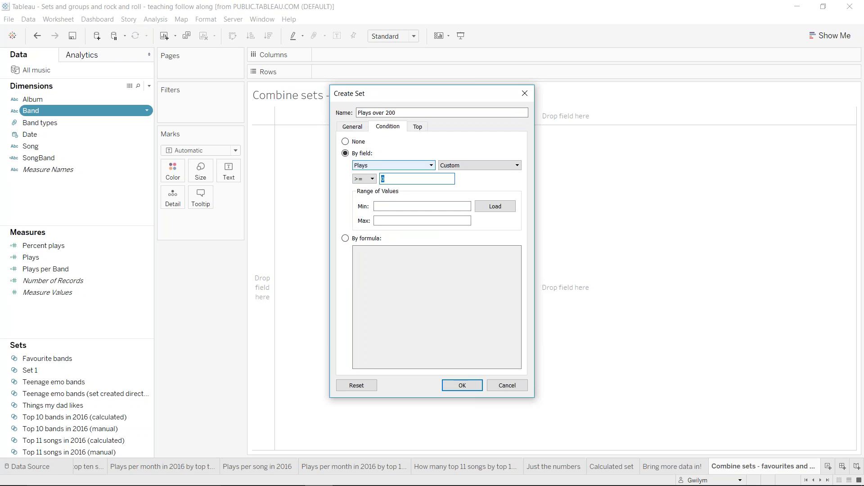
type("200")
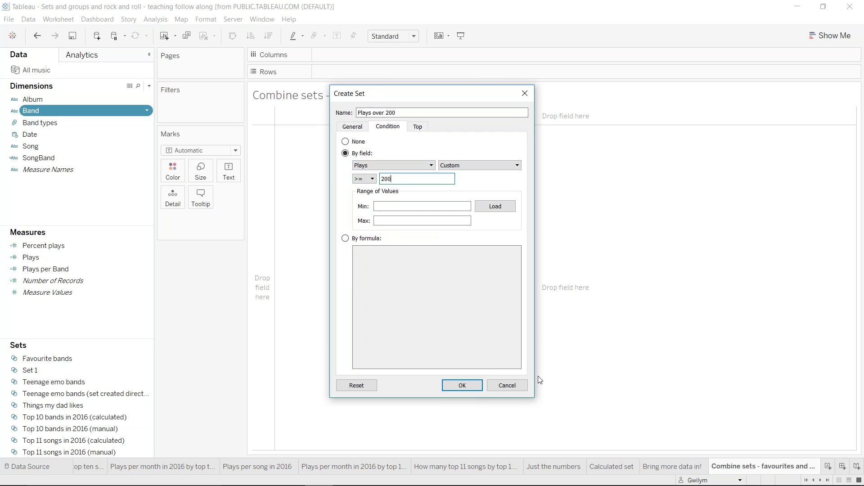
left_click(477, 385)
- List the members of the "Plays over 200" set on Rows and clear it from Rows and Filters
left_click(35, 359)
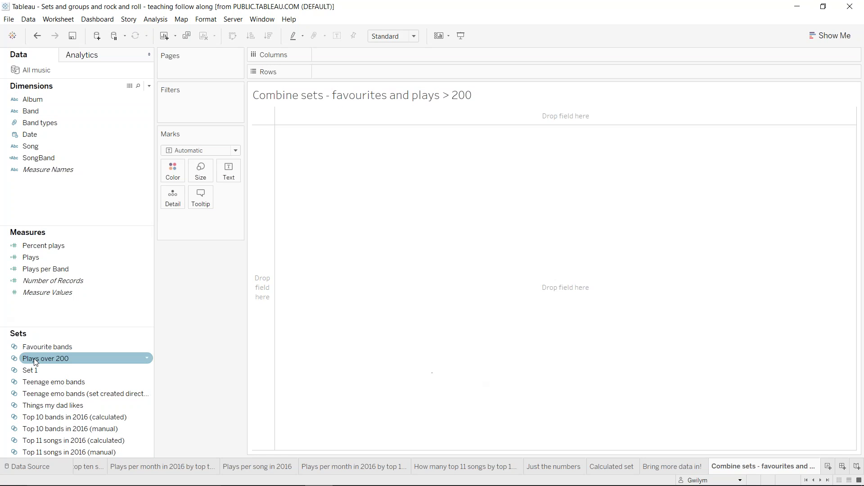
left_click_drag(32, 362, 375, 206)
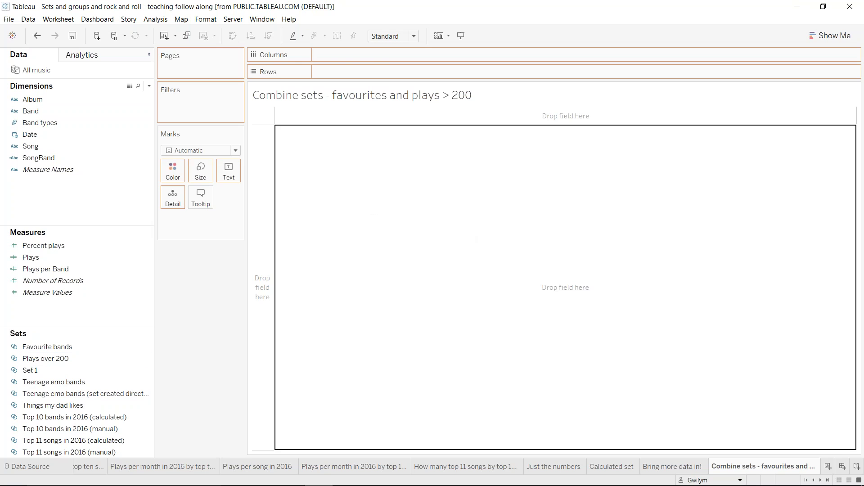
left_click(384, 72)
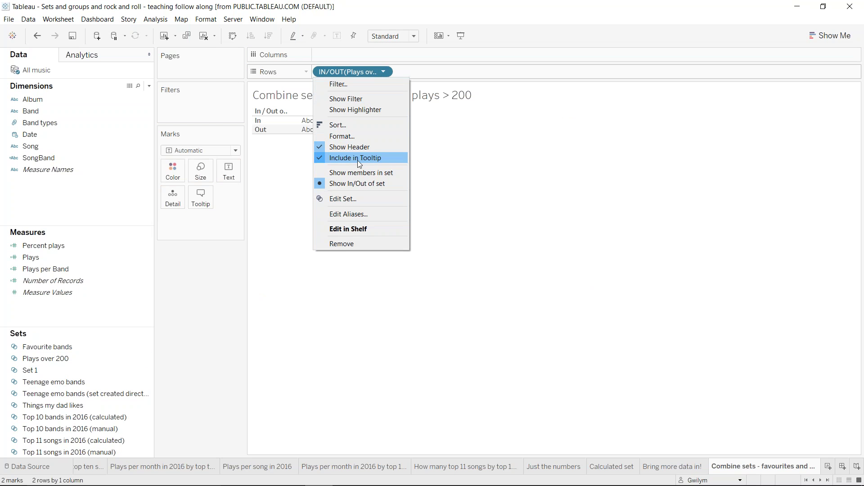
left_click(364, 174)
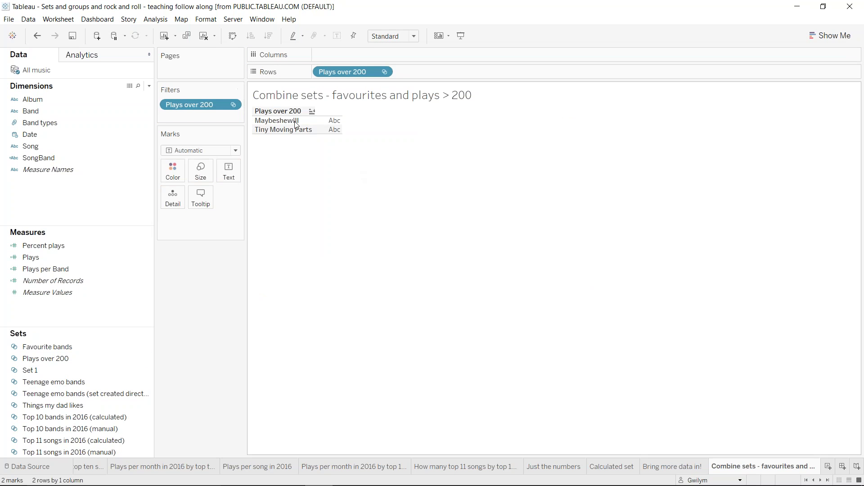
left_click_drag(295, 121, 297, 134)
left_click(345, 112)
left_click_drag(253, 117, 302, 135)
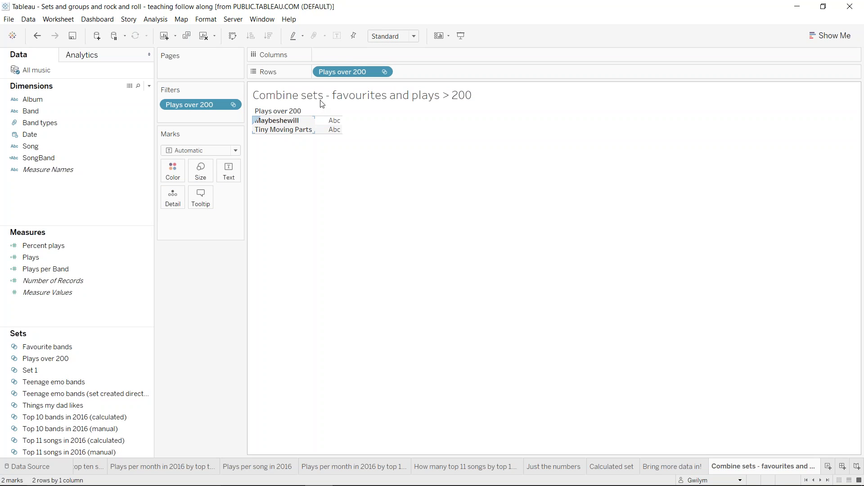
left_click_drag(350, 72, 294, 11)
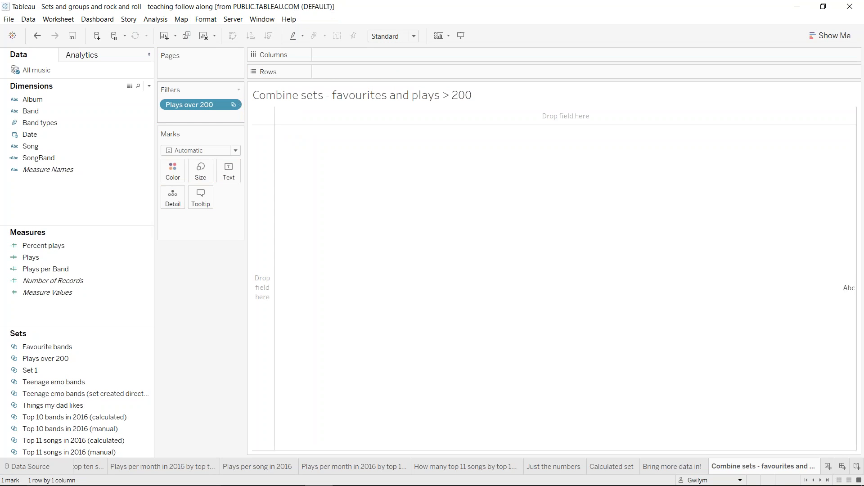
left_click_drag(189, 105, 83, 297)
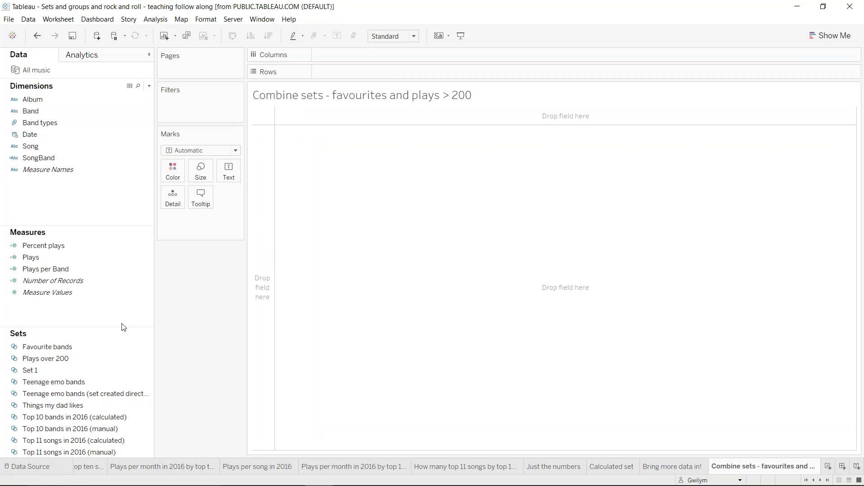
- Create a combined set named "Favourites AND 200+ plays" with all members in both "Favourite bands" and "Plays over 200"
right_click(91, 346)
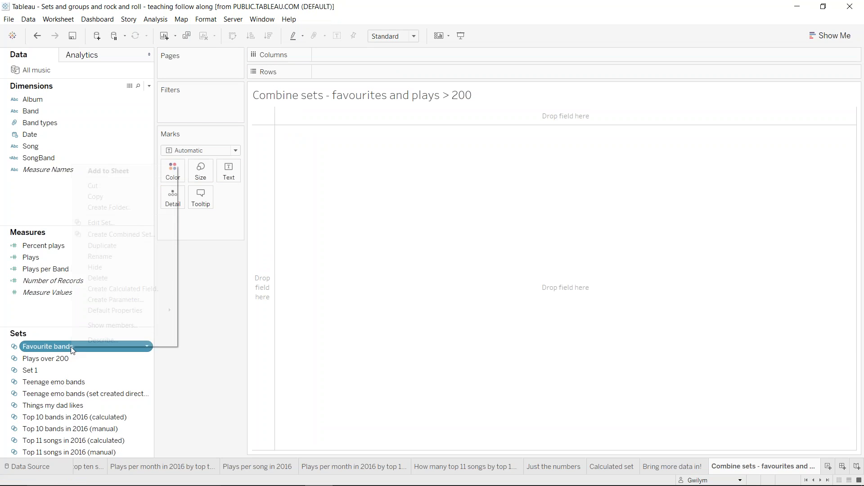
left_click(142, 234)
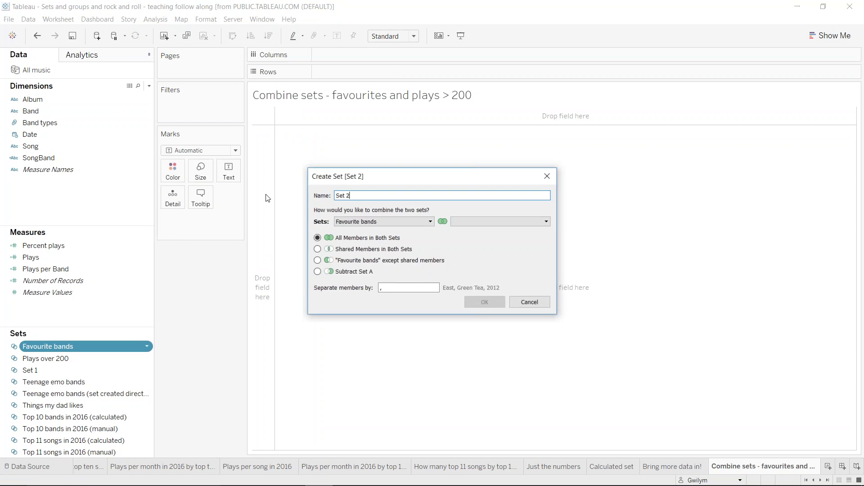
left_click(474, 225)
left_click(511, 232)
left_click(355, 196)
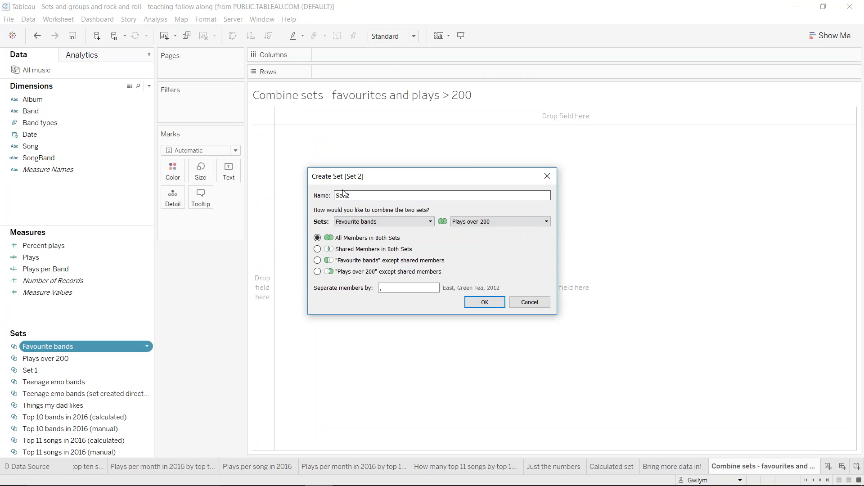
left_click_drag(355, 196, 336, 195)
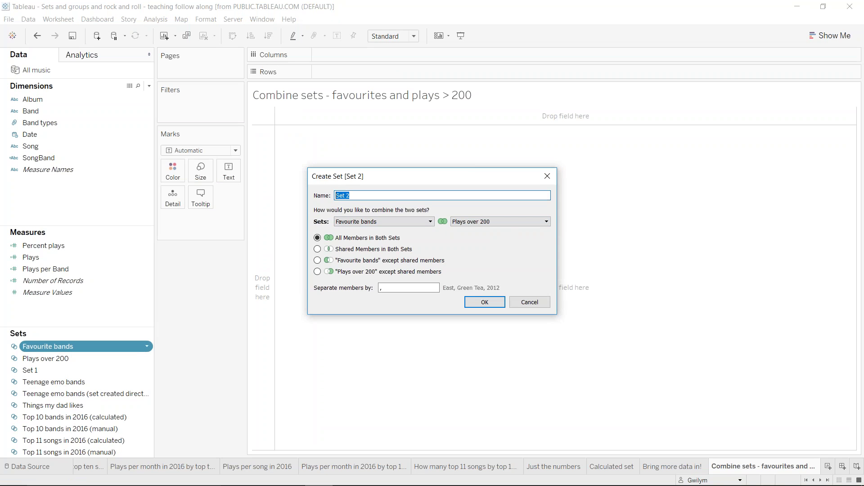
type("Favourites AND")
key("Return")
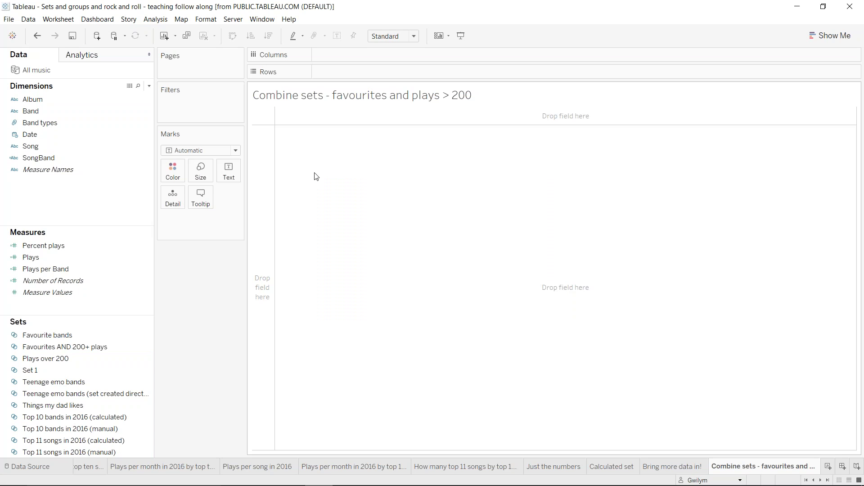
- List the members of the combined "Favourites AND 200+ plays" set on Rows and clear it from Rows and Filters
left_click(55, 369)
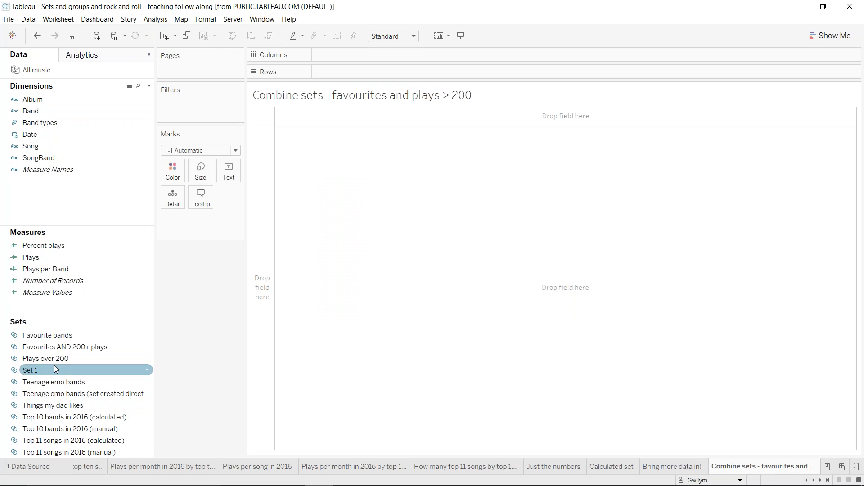
left_click(53, 359)
left_click(59, 347)
left_click_drag(59, 350, 371, 144)
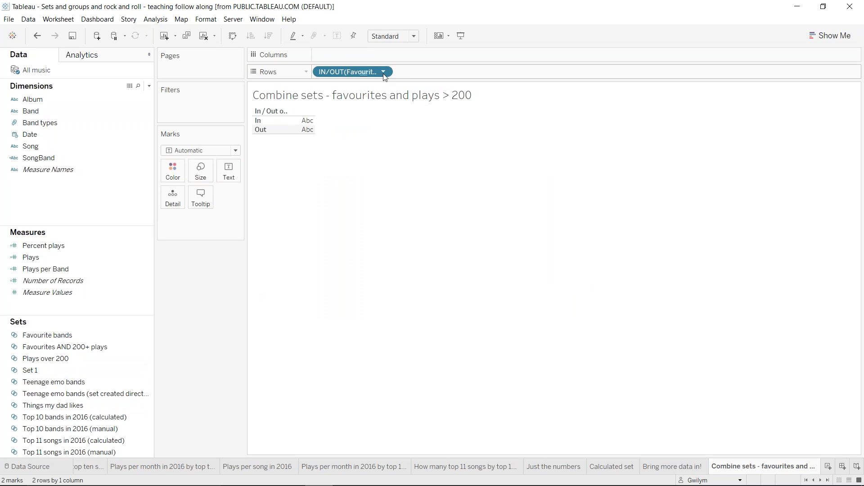
left_click(364, 72)
left_click(362, 173)
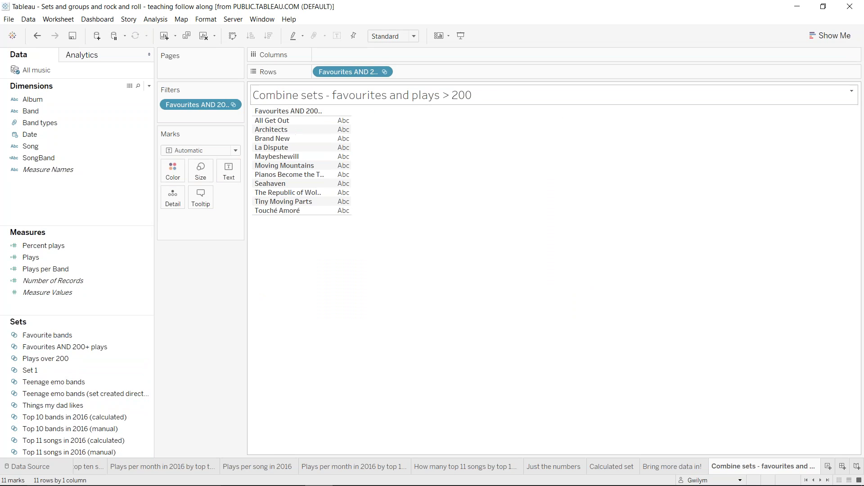
left_click_drag(351, 72, 280, 5)
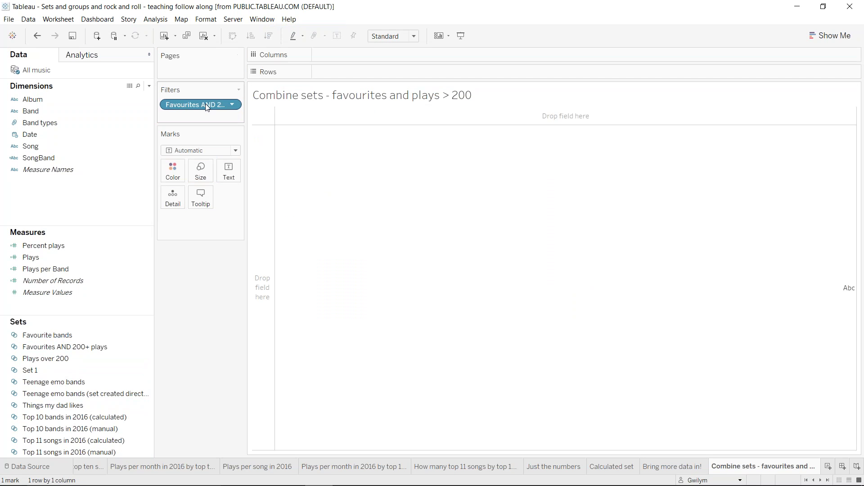
left_click_drag(205, 103, 112, 252)
- Edit the "Favourites AND 200+ plays" set to keep only shared members in both sets
right_click(81, 357)
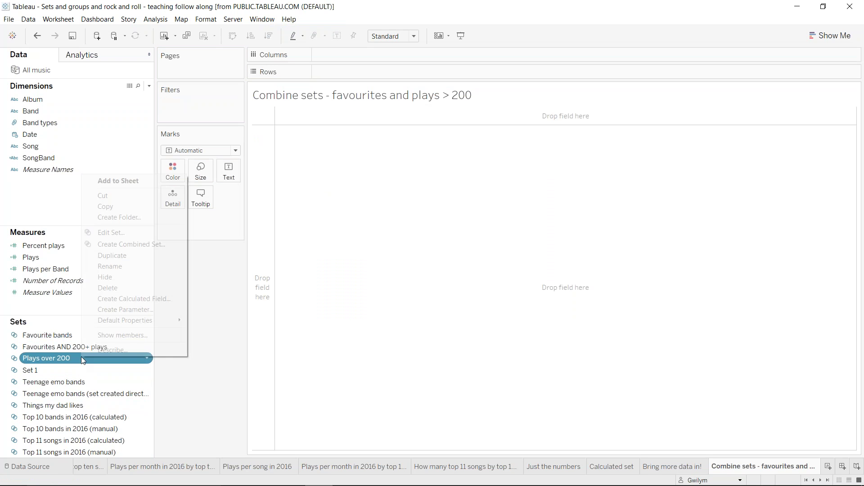
right_click(40, 346)
left_click(104, 238)
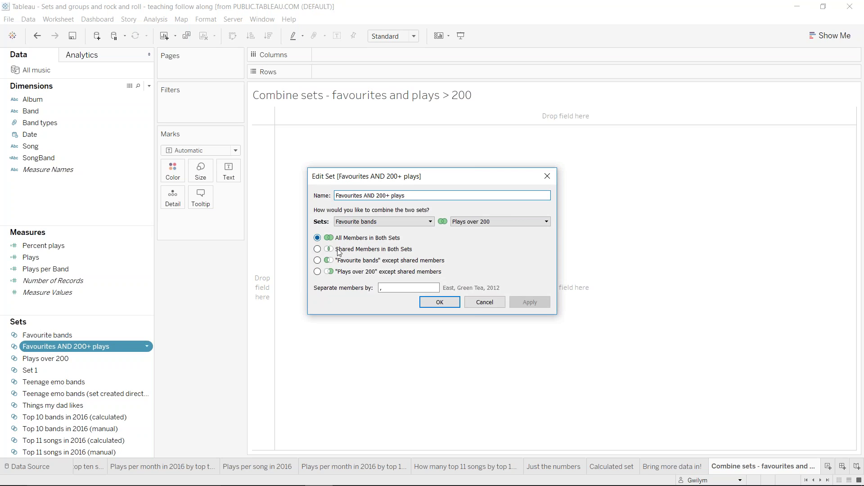
left_click(318, 249)
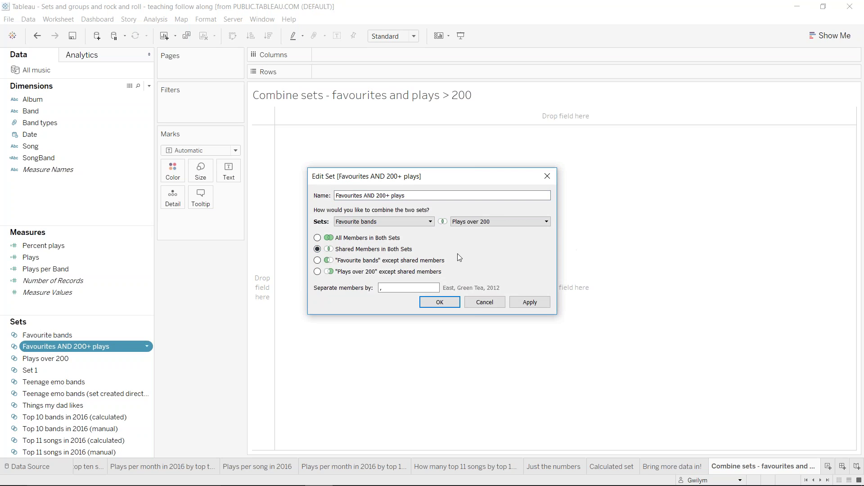
left_click(440, 302)
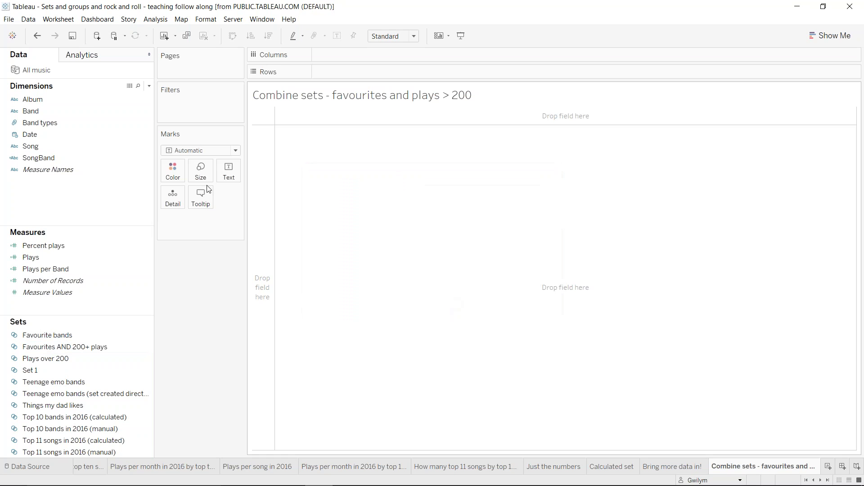
- Add the edited "Favourites AND 200+ plays" set to Rows and show its members
left_click_drag(65, 347, 380, 142)
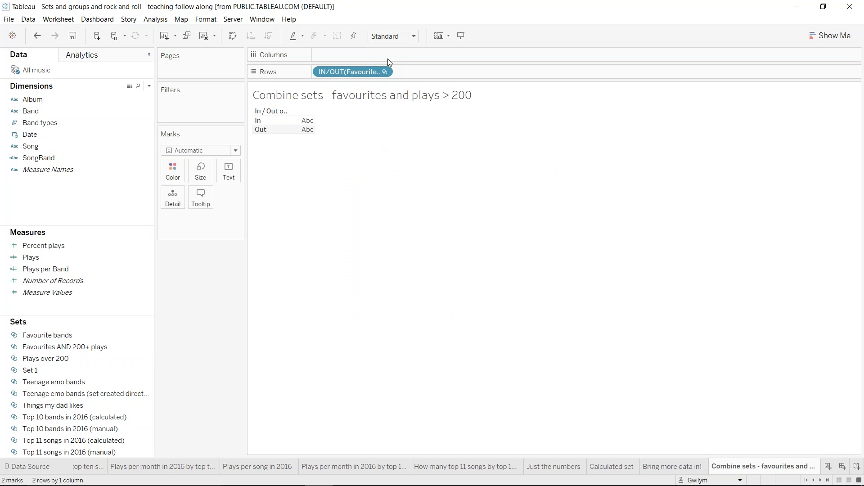
left_click(384, 71)
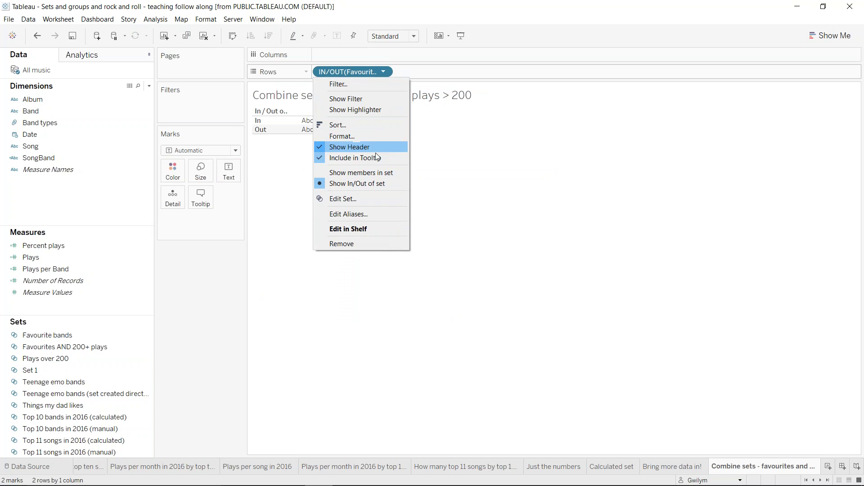
left_click(381, 173)
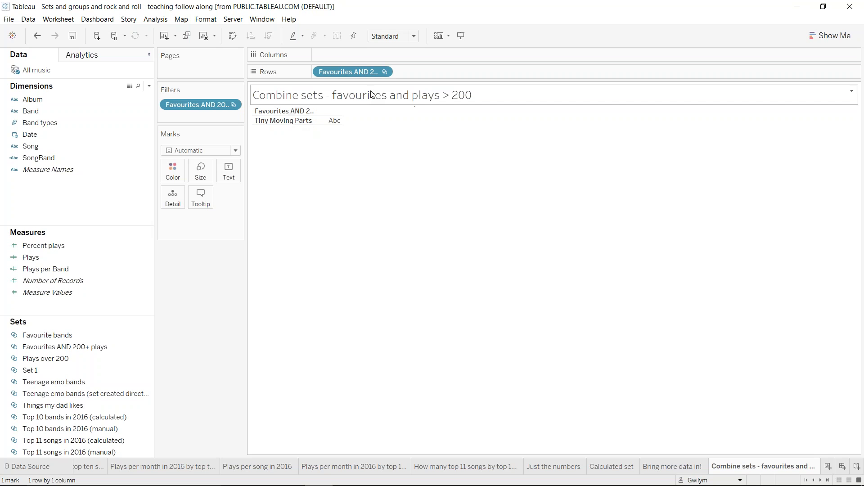
- Replace the set and its filter with a bar chart of Plays by Band, sorted descending
left_click_drag(344, 73, 274, 7)
left_click_drag(30, 111, 331, 72)
left_click_drag(197, 105, 48, 158)
left_click_drag(31, 257, 346, 54)
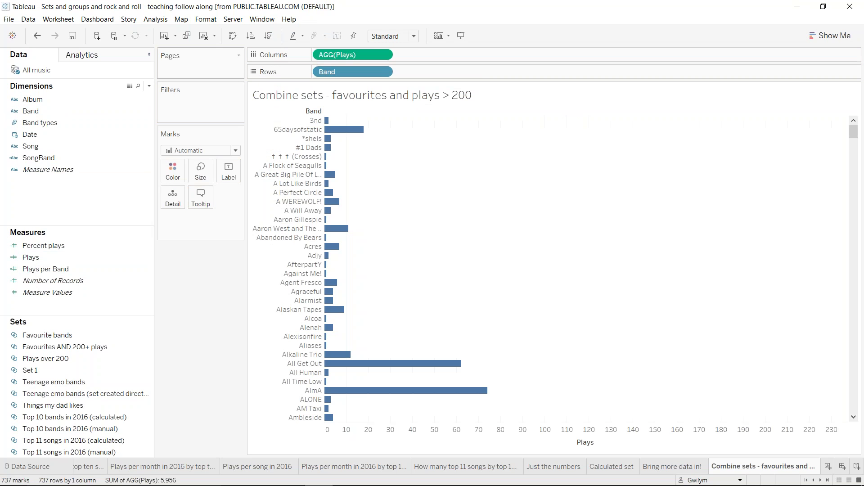
left_click(269, 36)
- Color the bars by the "Favourites AND 200+ plays" set and remove that coloring
left_click_drag(57, 345, 169, 169)
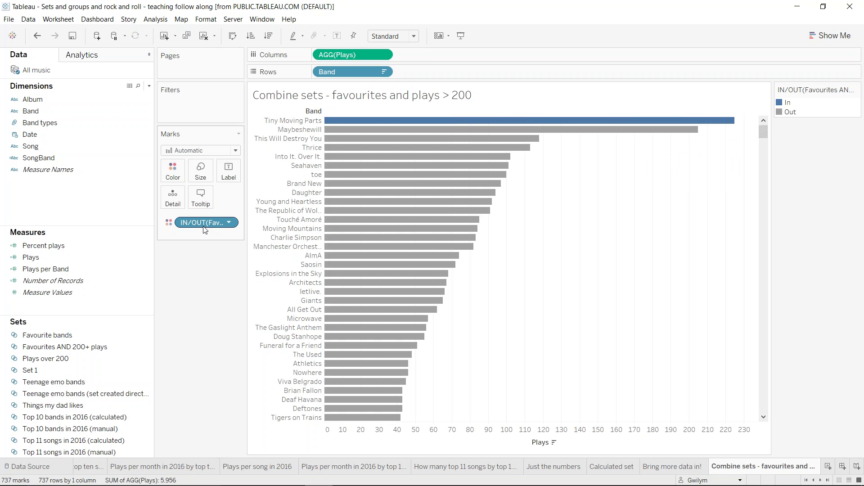
left_click_drag(204, 226, 207, 286)
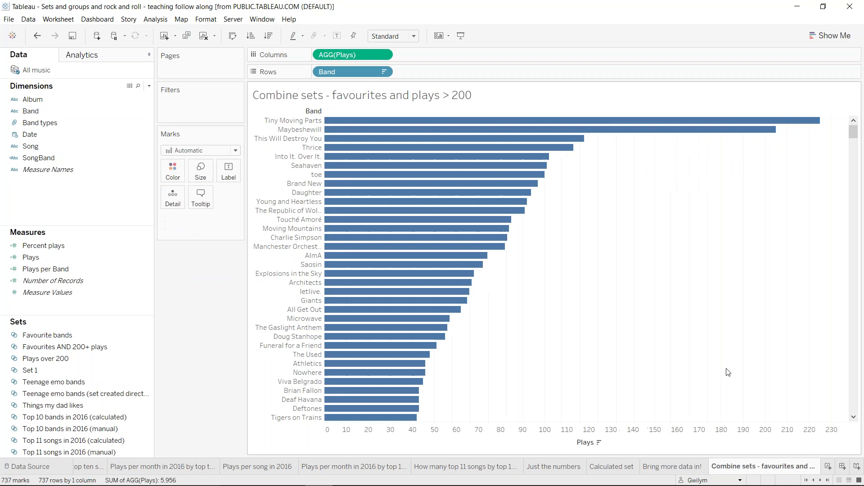
scroll(780, 470, "down", 1)
- Open the "Can I colour by different sets? ...no" sheet and chart Plays by Band, sorted descending
left_click(779, 470)
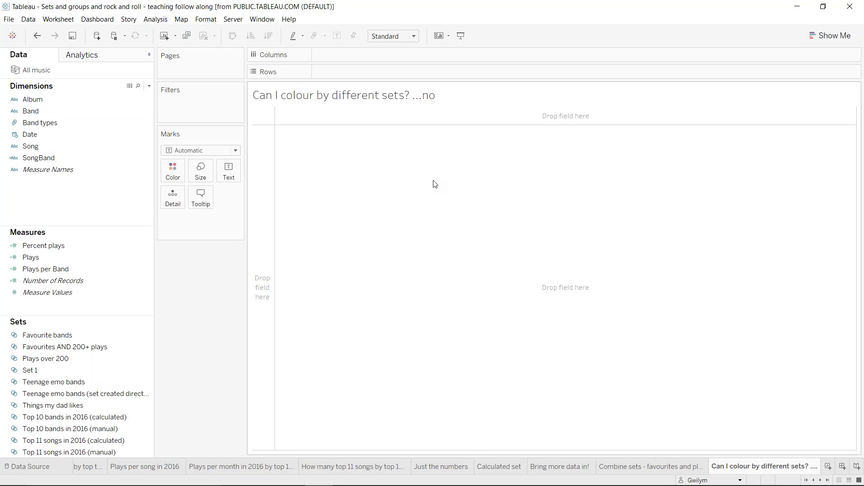
left_click_drag(35, 111, 333, 74)
left_click_drag(31, 257, 362, 53)
left_click(269, 35)
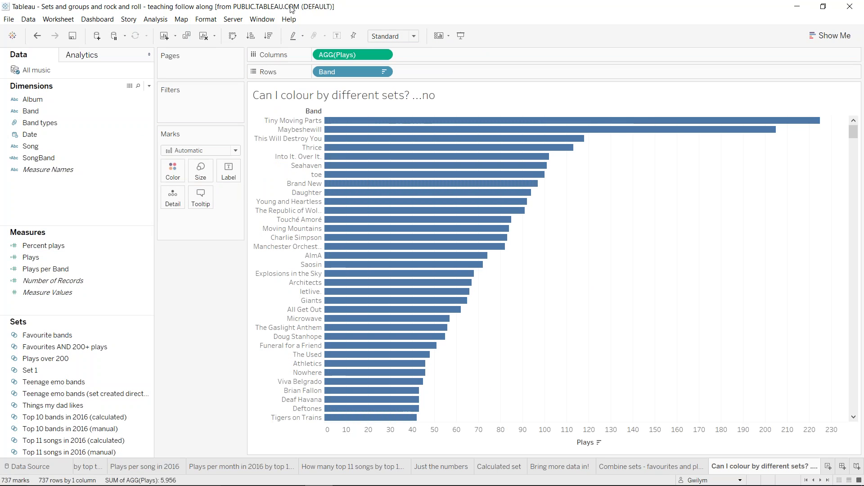
mouse_move(763, 121)
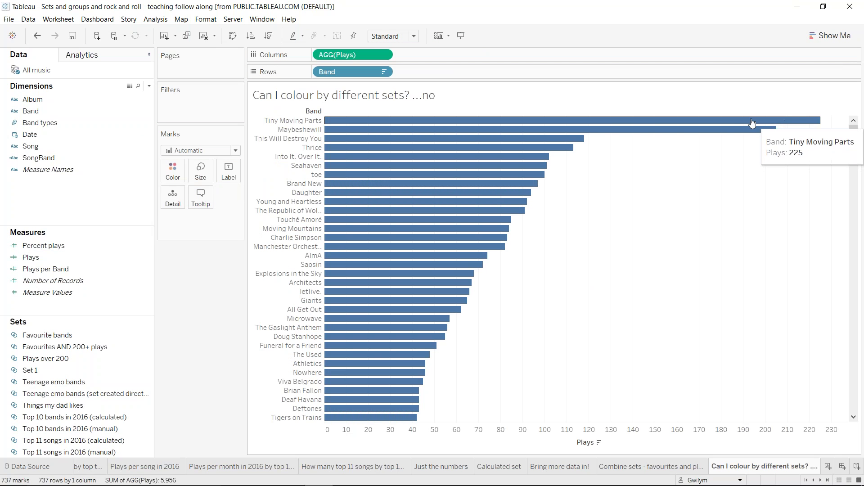
- Colour the bars by the Favourite bands set and replace that colouring with the Teenage emo bands set
mouse_move(631, 131)
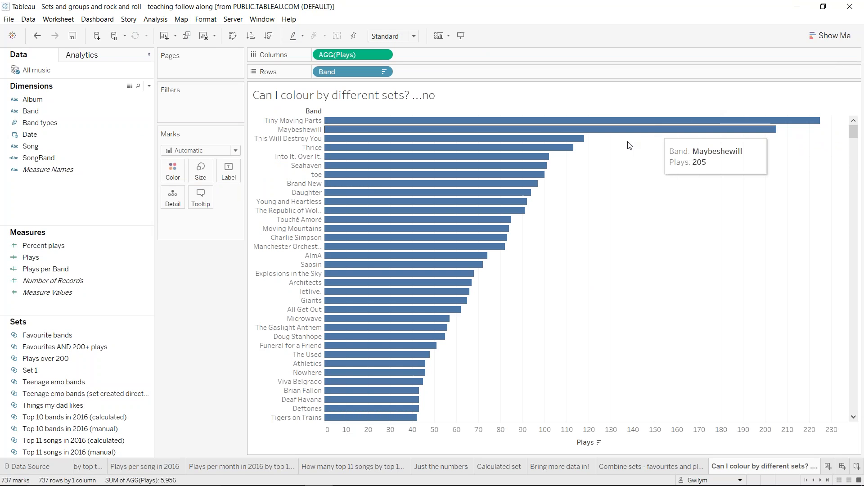
left_click(85, 361)
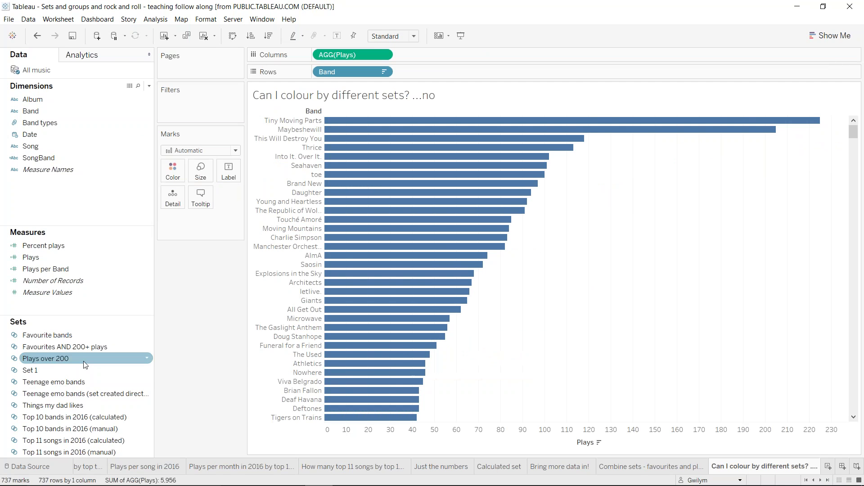
left_click(63, 347)
left_click_drag(47, 335, 174, 171)
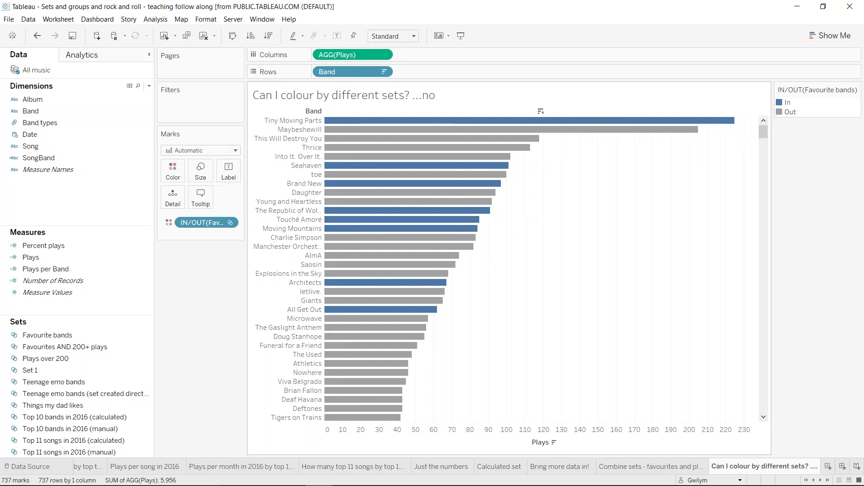
left_click(85, 387)
left_click_drag(87, 388, 180, 173)
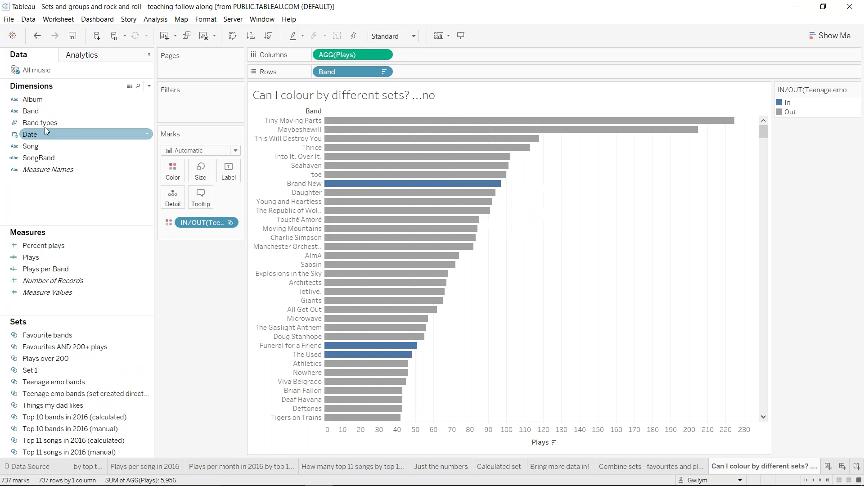
right_click(84, 126)
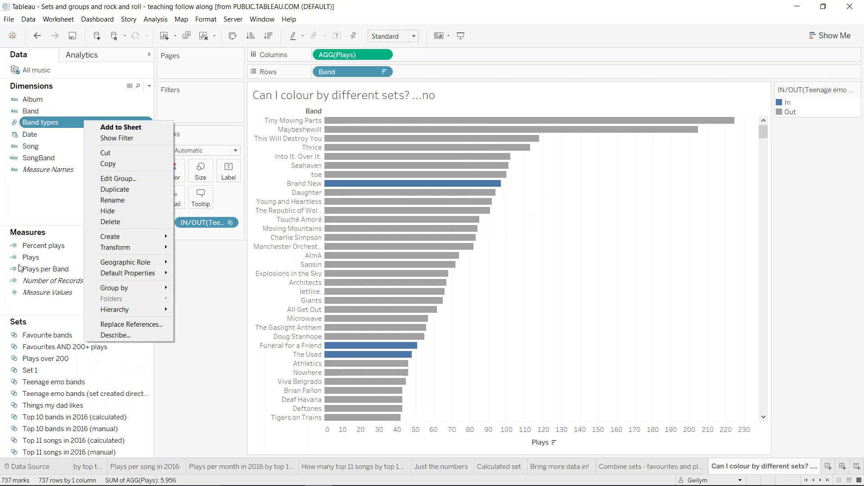
left_click(45, 307)
right_click(79, 111)
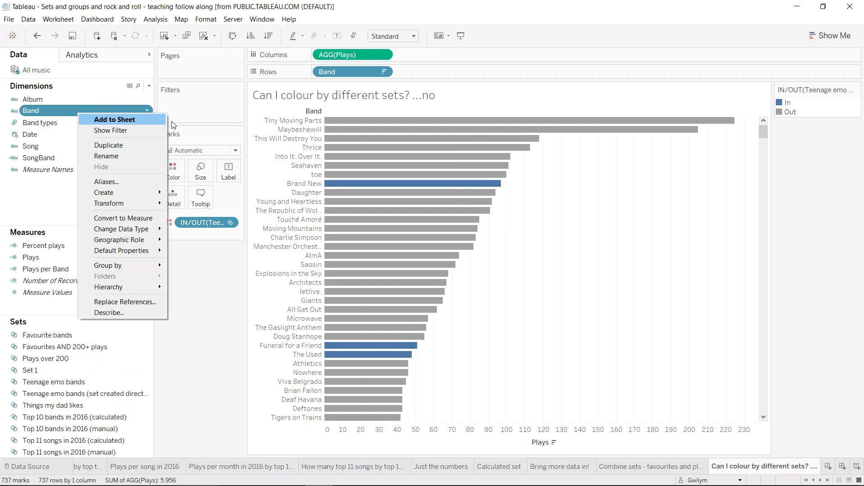
mouse_move(137, 194)
left_click(192, 205)
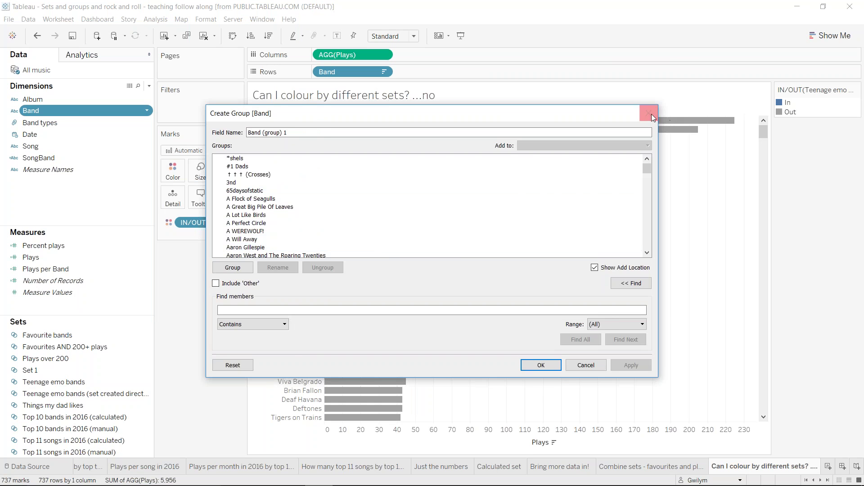
left_click(652, 116)
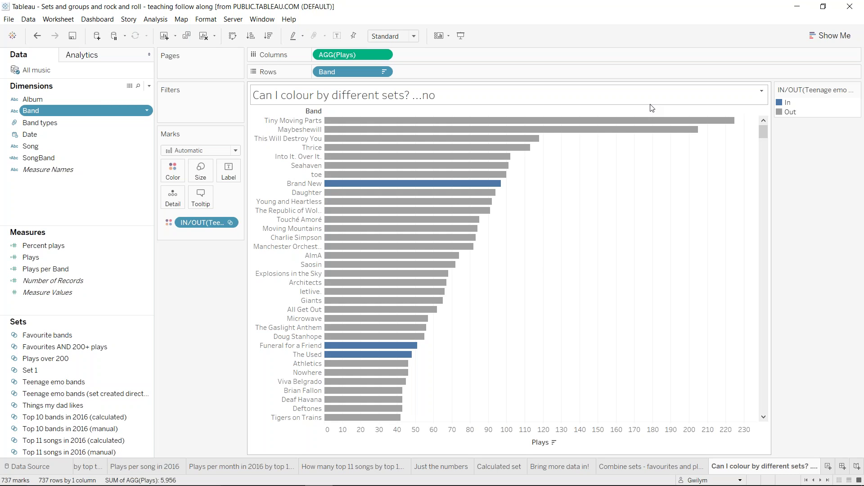
- Start a new group from the Band dimension and name the field Me vs my dad
right_click(95, 112)
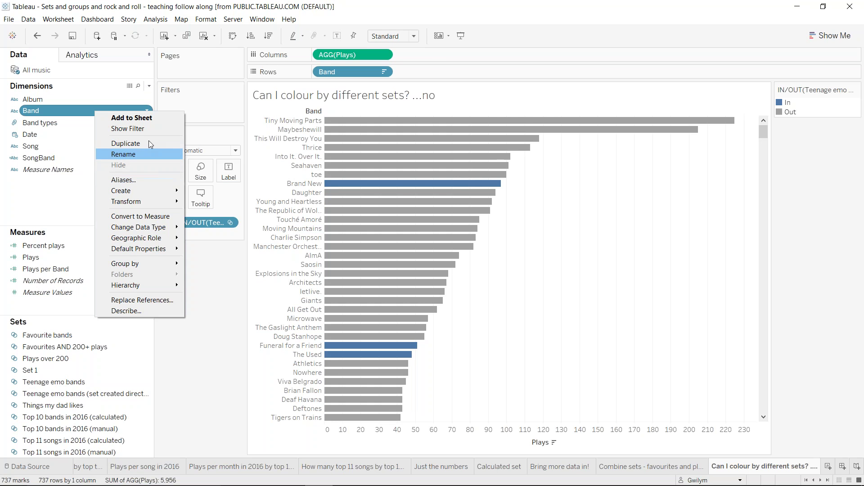
mouse_move(150, 228)
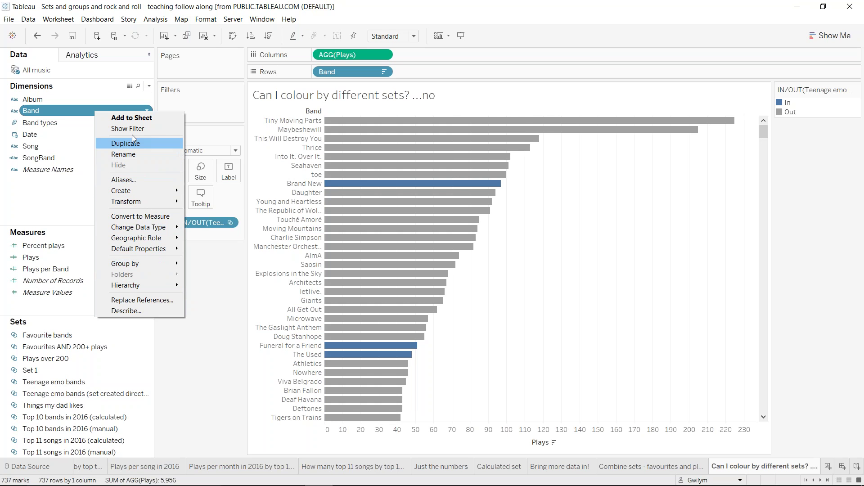
mouse_move(161, 194)
left_click(205, 202)
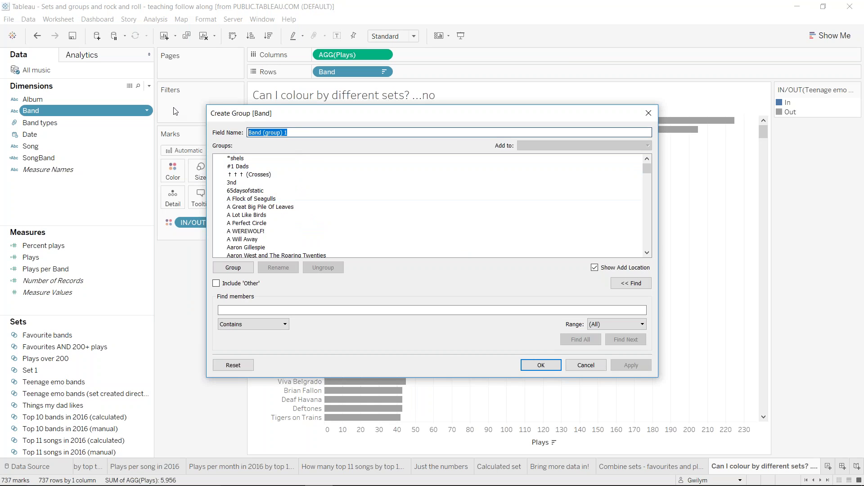
type("Me vs my dad")
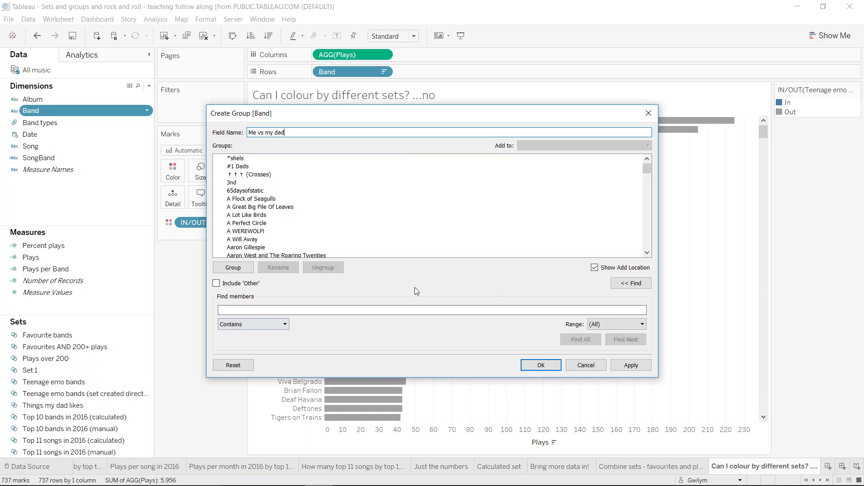
- Find the band Brand New among the members and place it in a new group named Both
left_click(415, 311)
type("b")
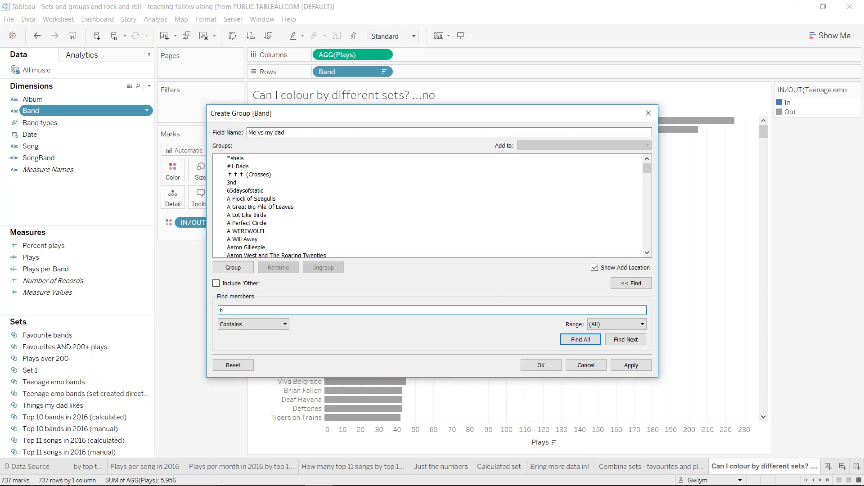
type("rand new")
key("Return")
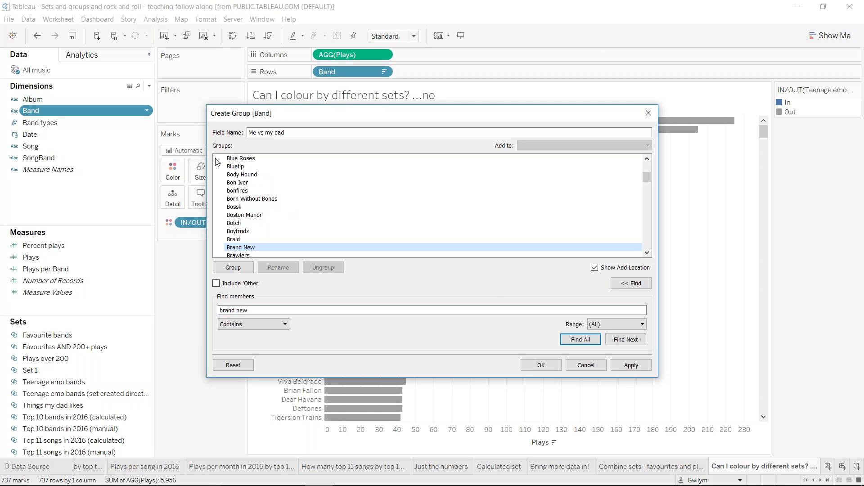
left_click(253, 248)
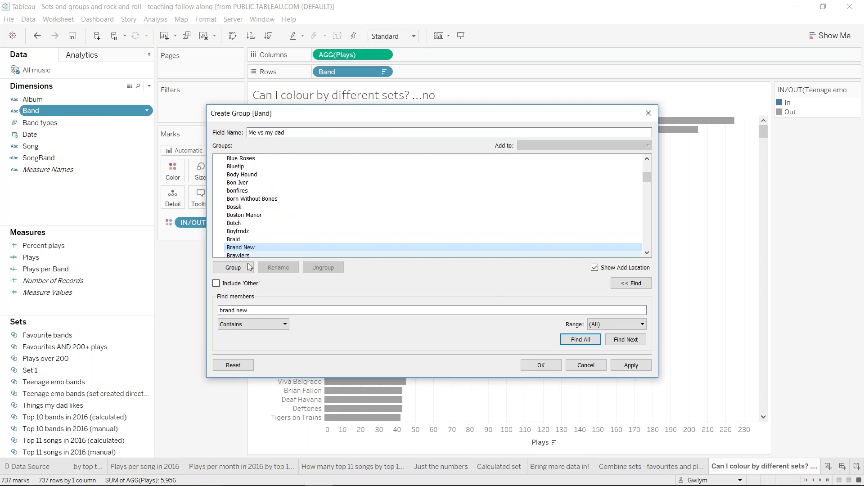
left_click(234, 268)
type("Both")
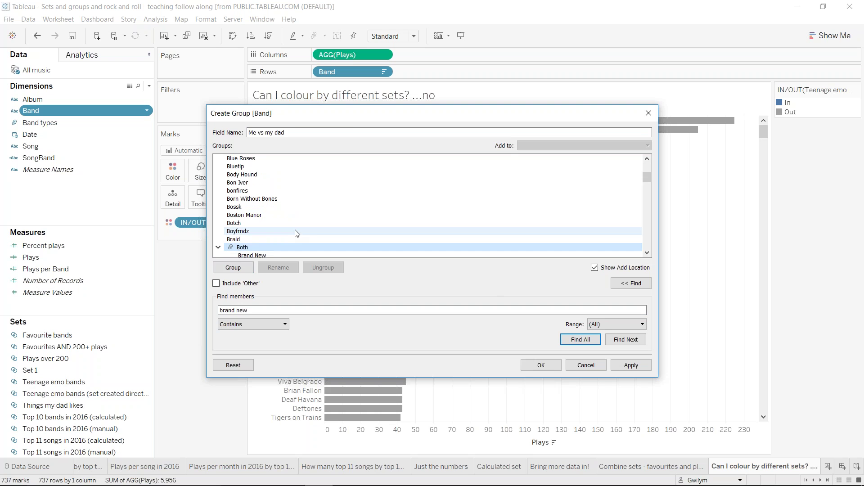
- Search the members for "taking back" and place Taking Back Sunday in a new group named Teenage
left_click_drag(219, 310, 249, 310)
type("taking back synda")
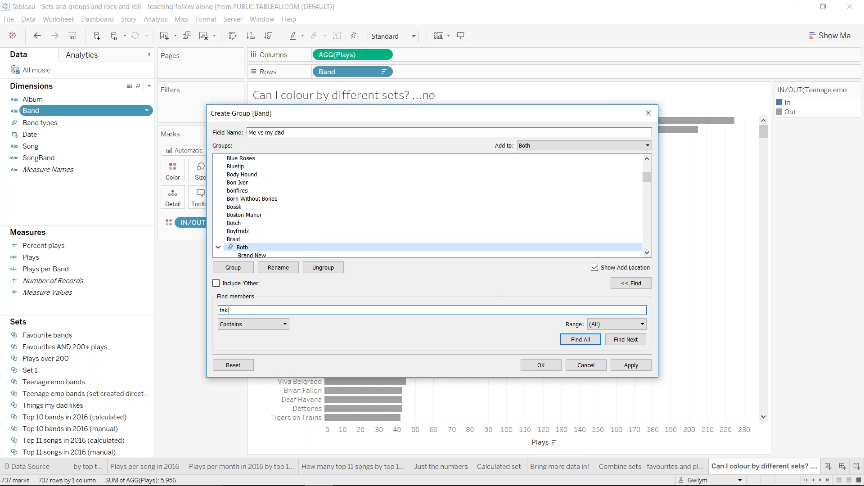
key("BackSpace")
key("BackSpace")
key("BackSpace")
key("BackSpace")
key("BackSpace")
key("BackSpace")
key("Return")
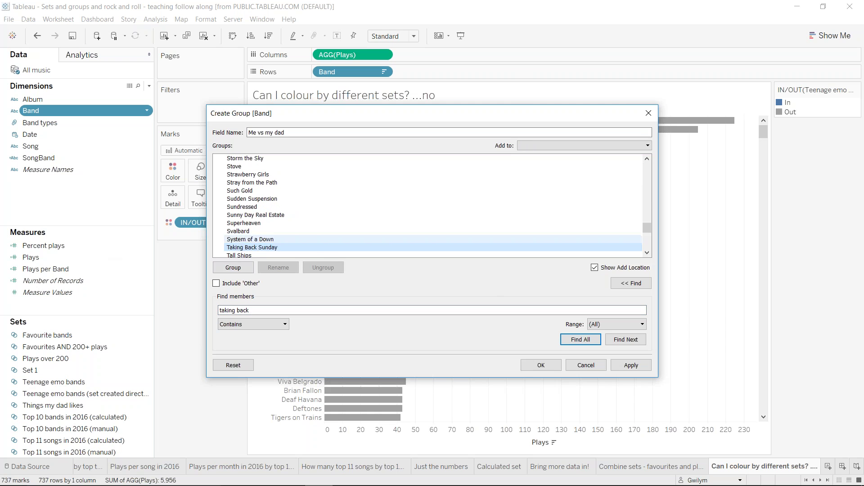
left_click_drag(270, 247, 287, 247)
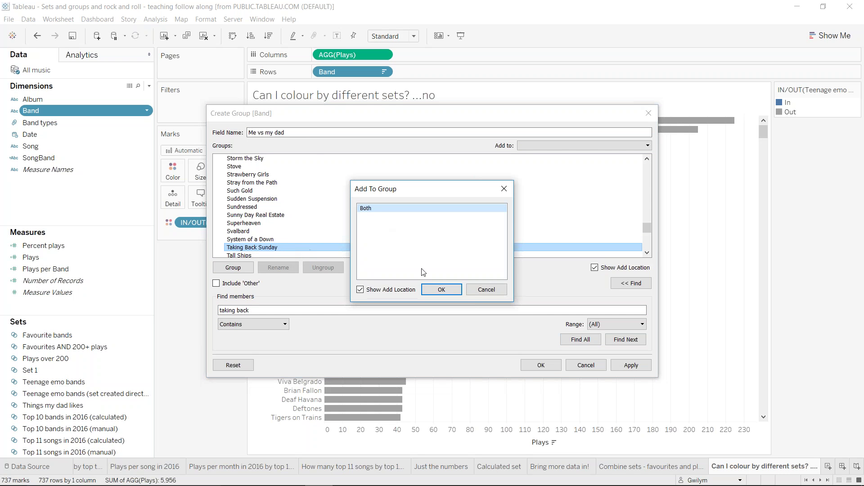
left_click(486, 290)
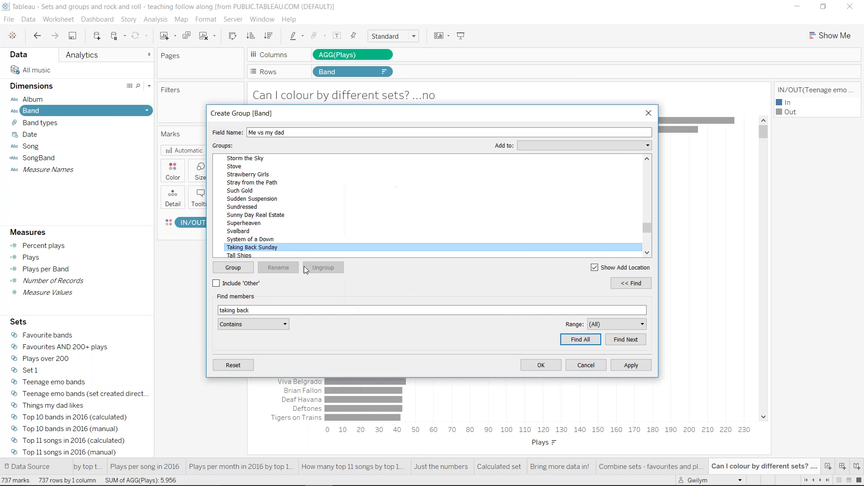
left_click(233, 267)
type("Teenage")
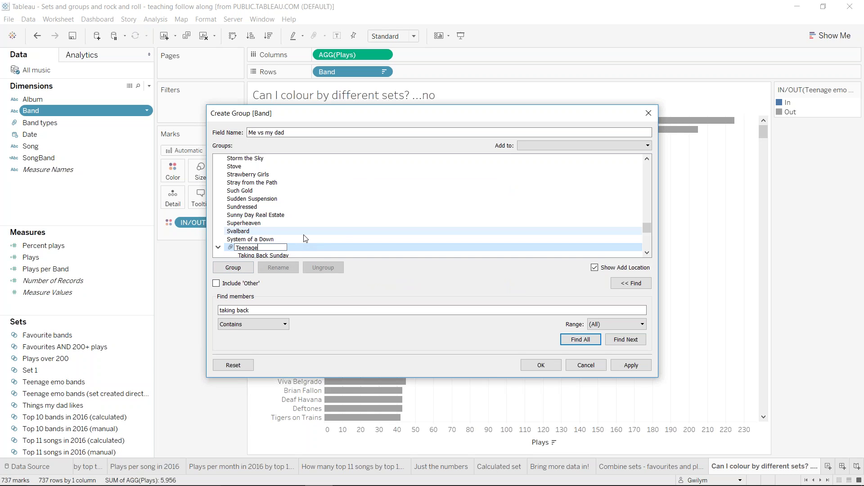
key("Return")
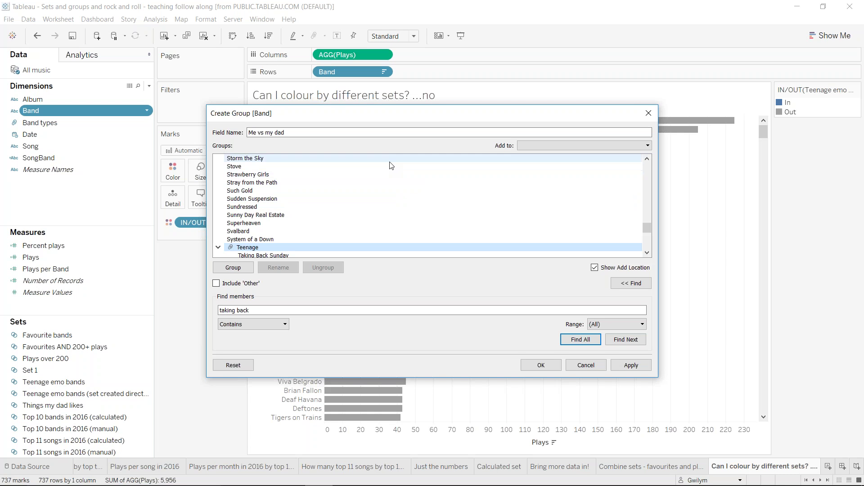
- Search the members for "funeral" and add Funeral for a Friend to the Teenage group
scroll(347, 214, "down", 2)
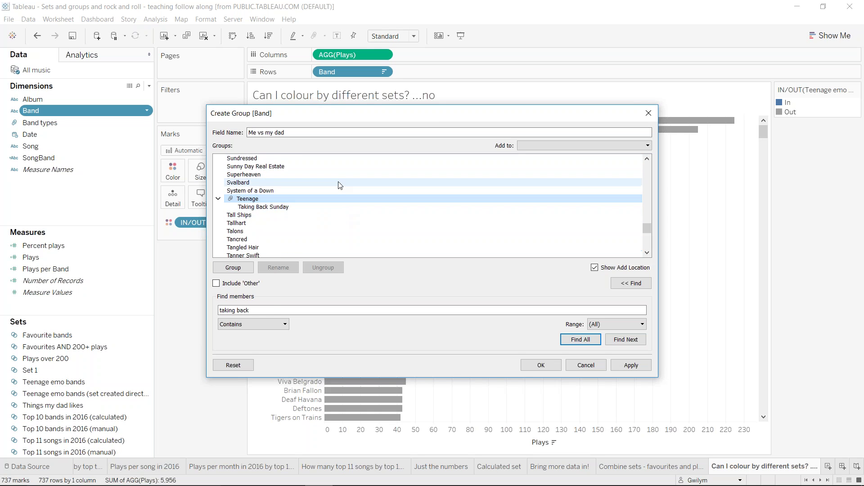
left_click_drag(269, 310, 220, 310)
type("funeral")
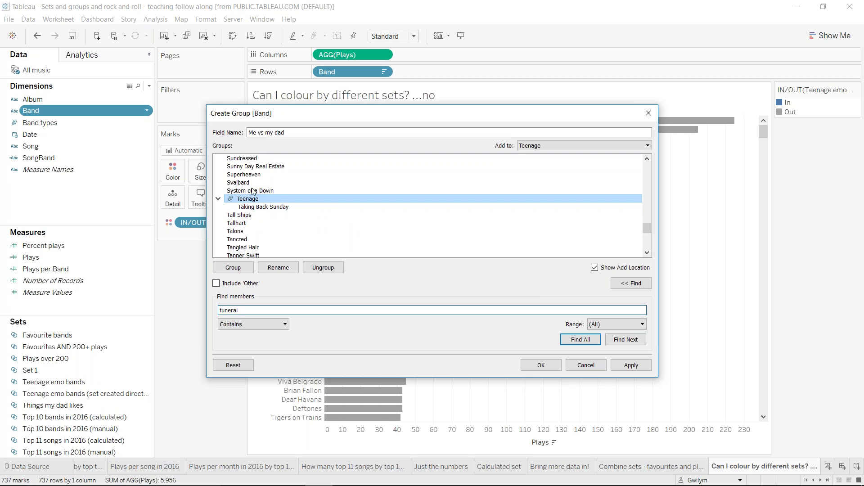
key("Return")
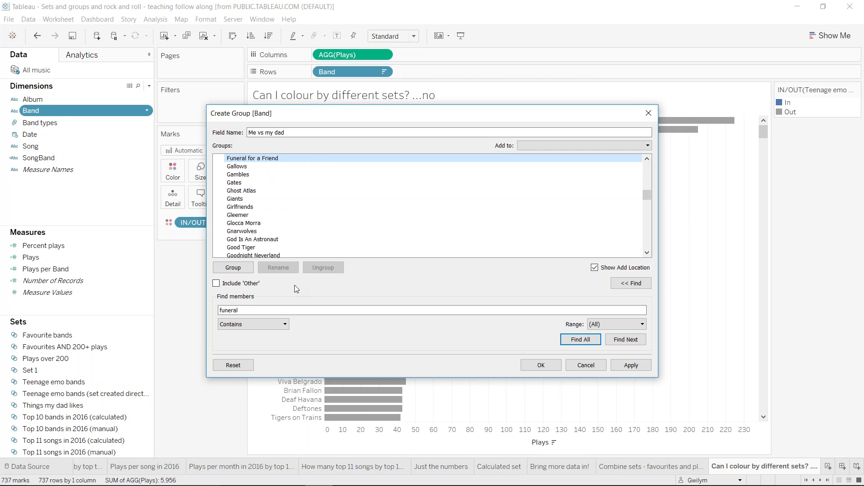
right_click(279, 158)
left_click(324, 164)
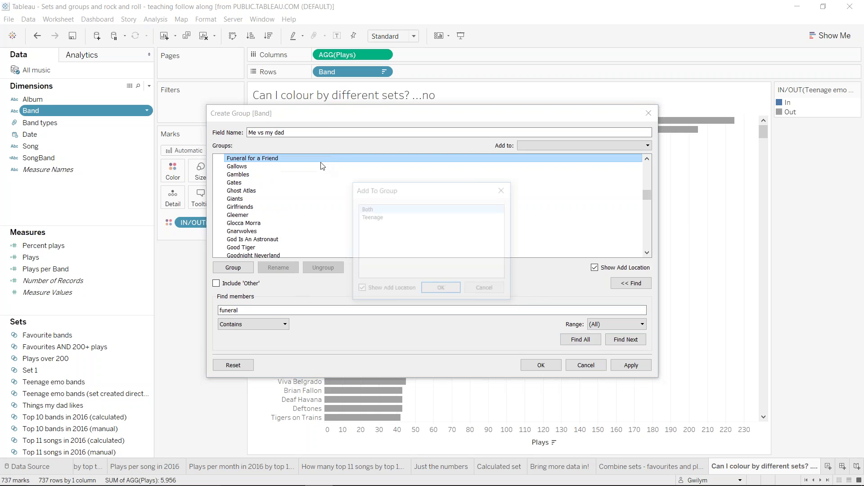
left_click(423, 217)
left_click(442, 290)
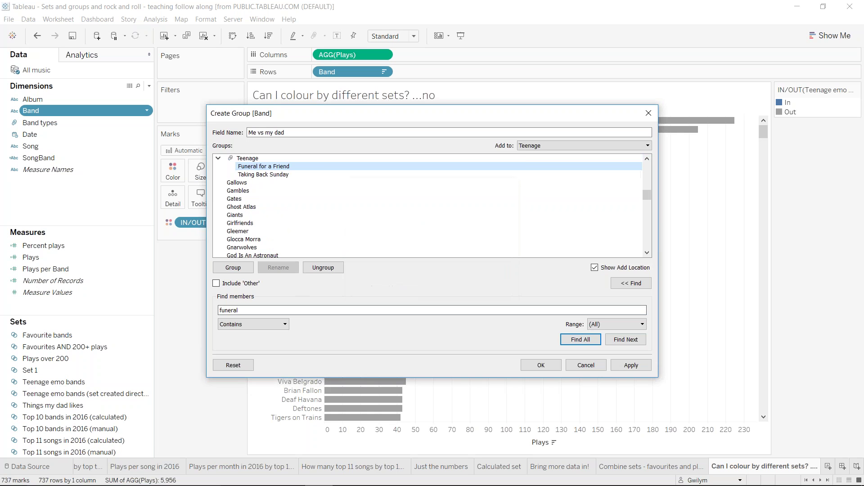
key("ctrl+a")
type("brian fallon")
key("Return")
right_click(253, 161)
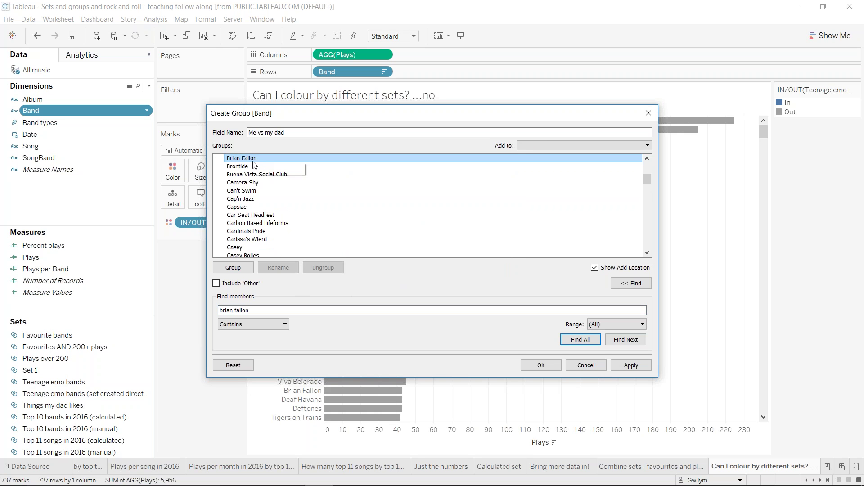
left_click(276, 169)
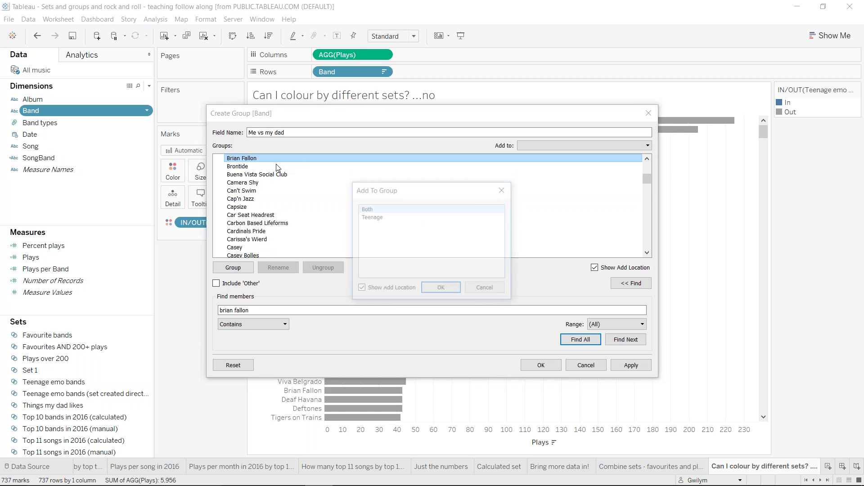
left_click(487, 289)
left_click(227, 267)
type("My")
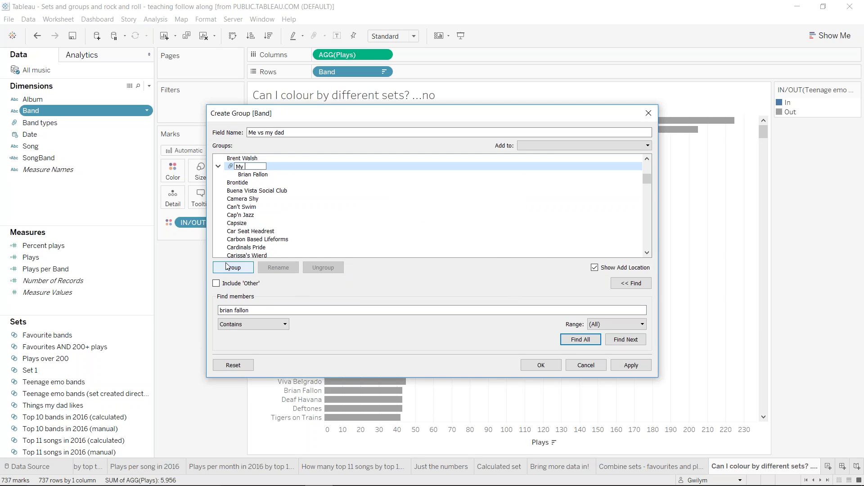
type(" dad")
key("Return")
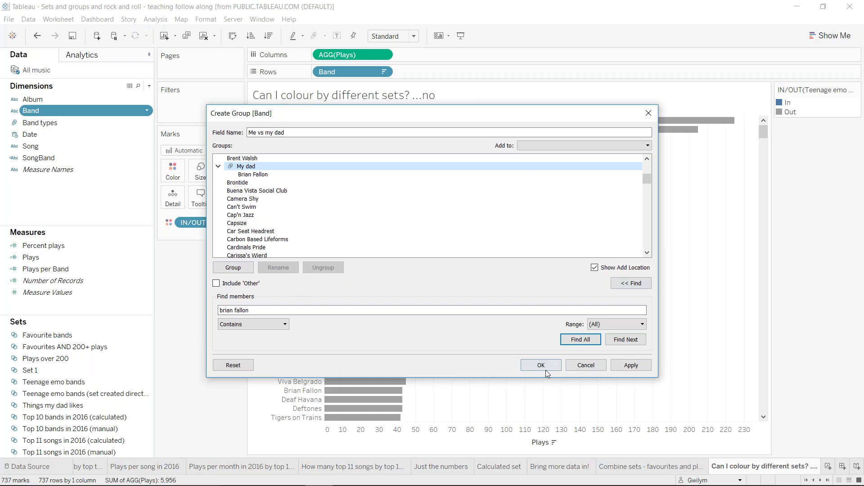
- Collect all remaining bands under Other and create the Me vs my dad group field
left_click(226, 285)
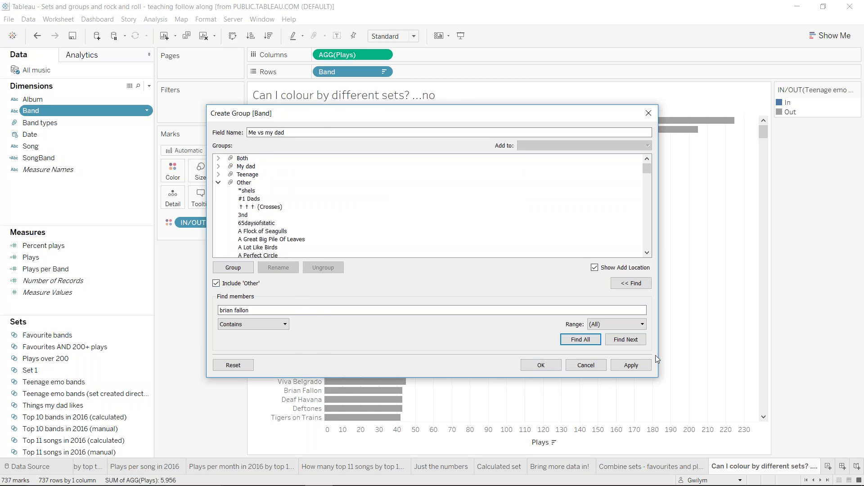
left_click(541, 366)
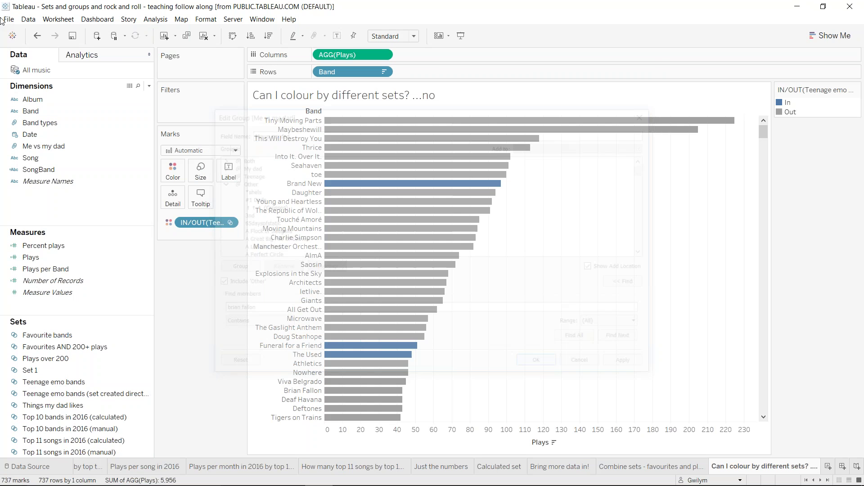
right_click(58, 145)
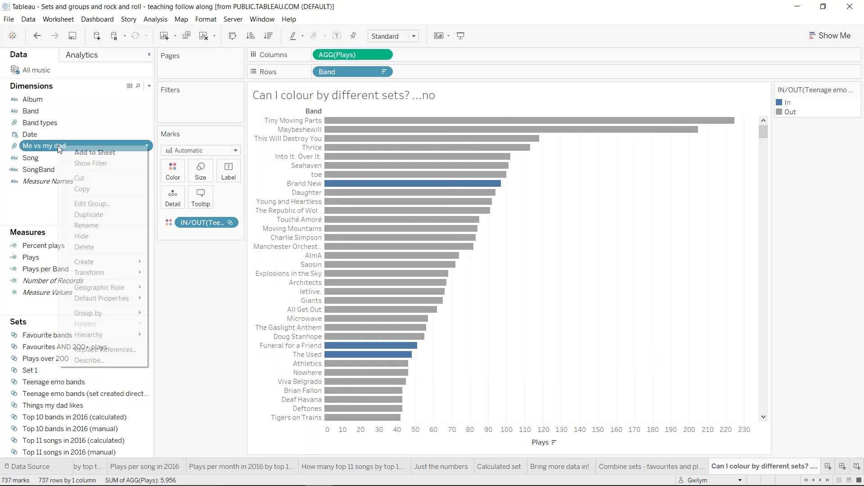
left_click(150, 145)
left_click(148, 147)
left_click(148, 147)
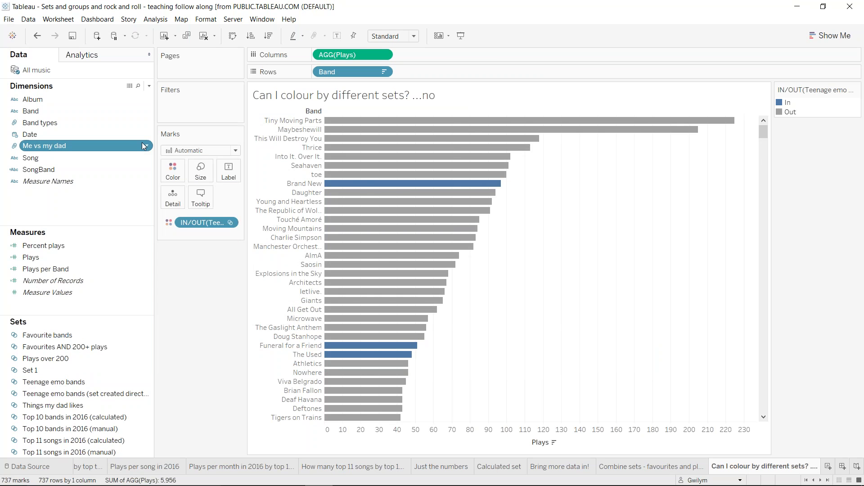
- Replace the set colouring on the bars with the Me vs my dad group and check the coloured bands' details
left_click(148, 146)
key("Return")
left_click_drag(193, 224, 193, 288)
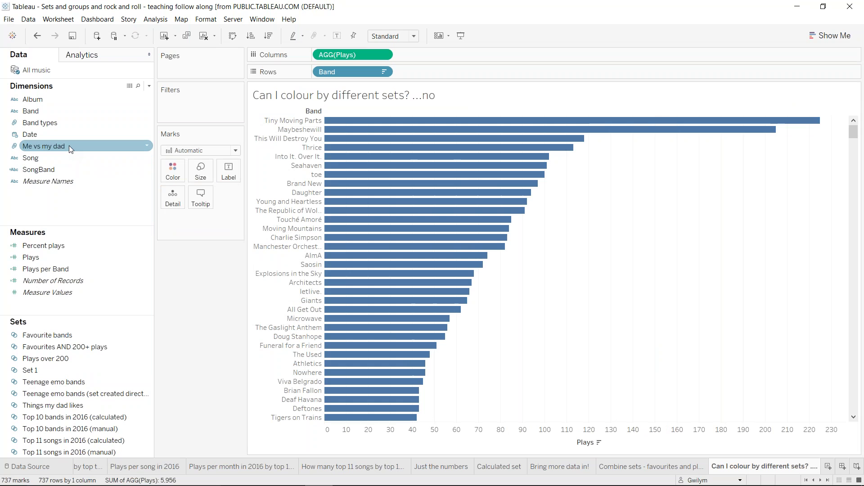
left_click_drag(69, 145, 172, 171)
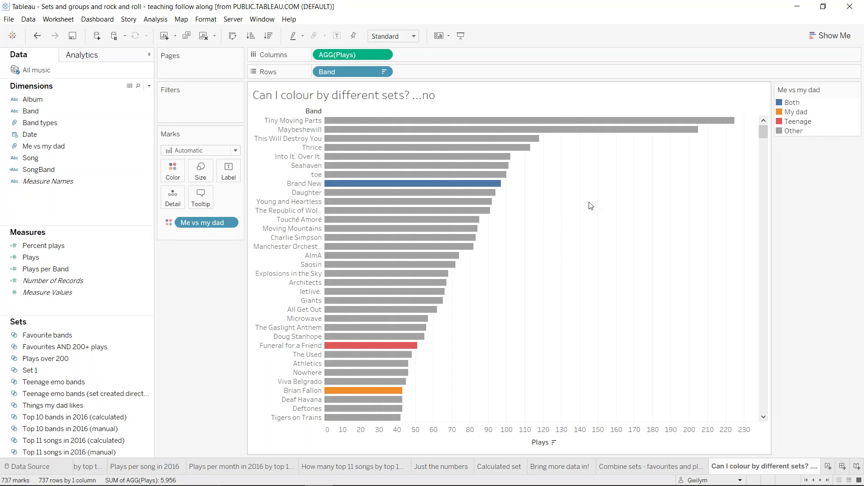
mouse_move(446, 189)
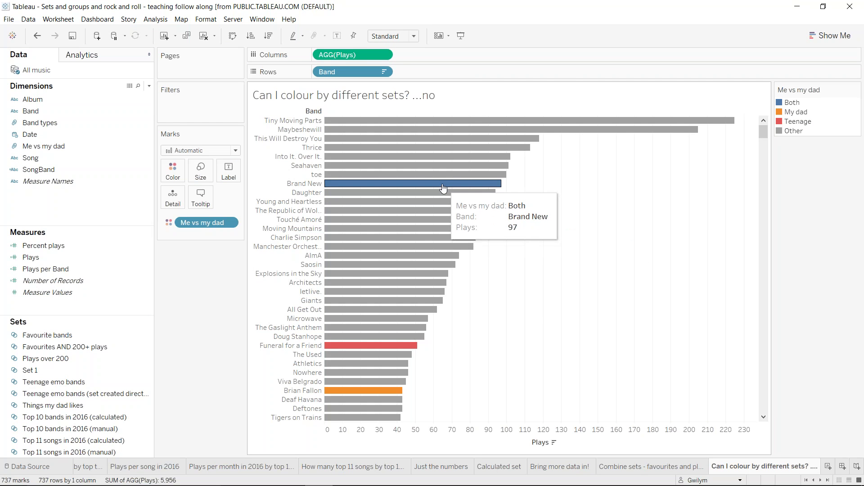
mouse_move(395, 348)
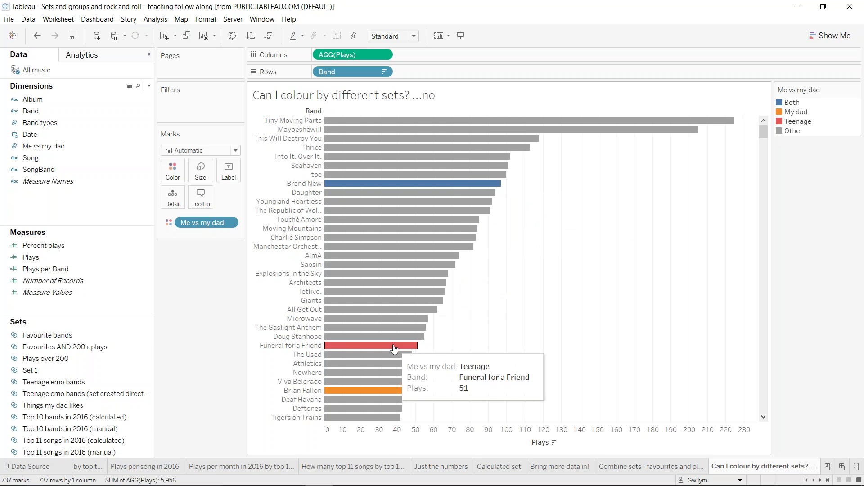
mouse_move(381, 392)
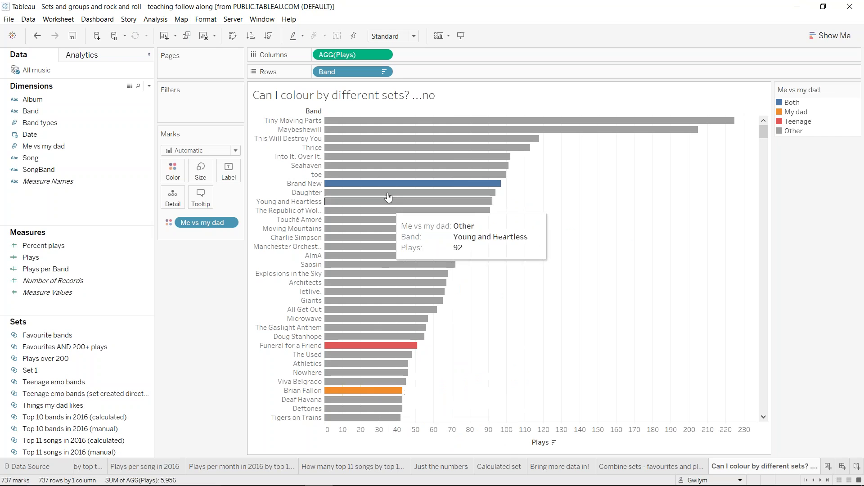
mouse_move(396, 241)
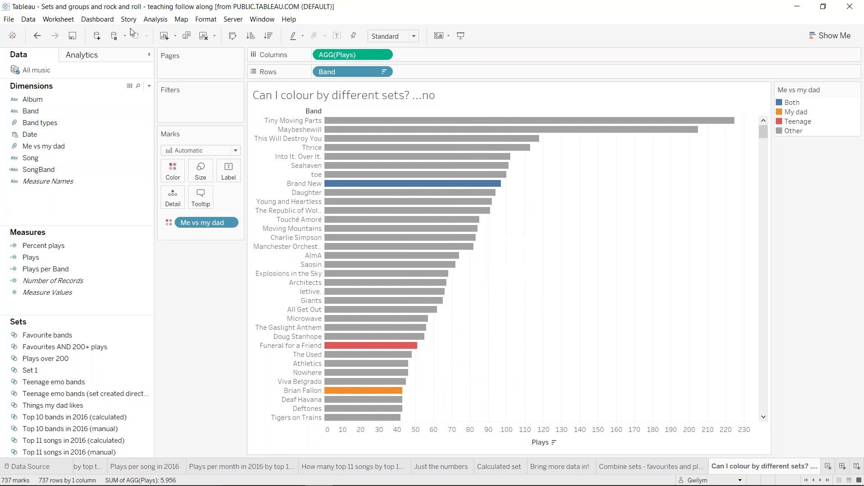
- Create a calculated field named Me vs my dad (CF)
left_click(149, 86)
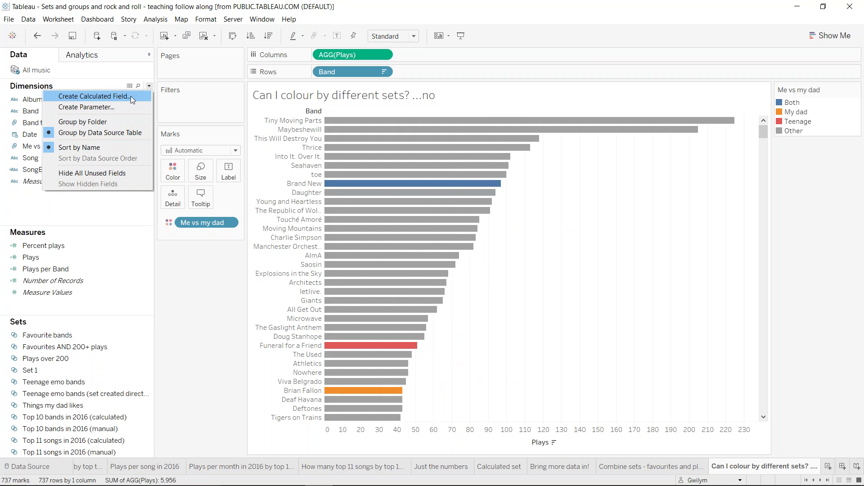
left_click(131, 95)
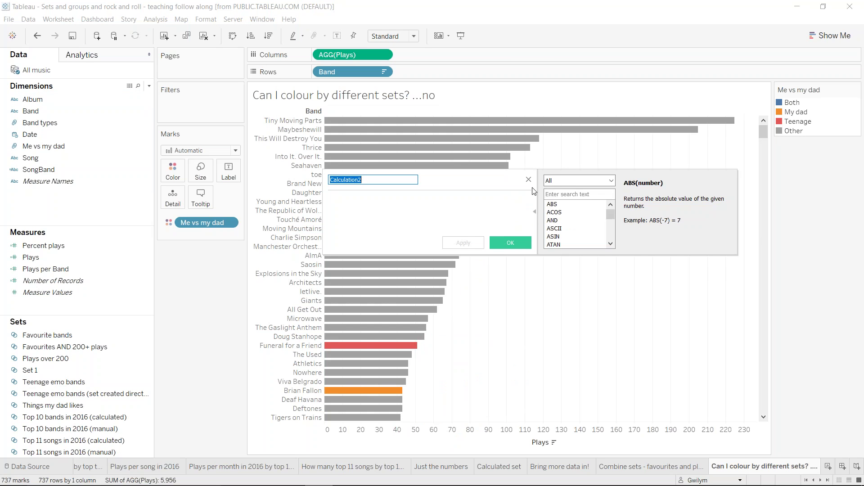
type("Me vs my")
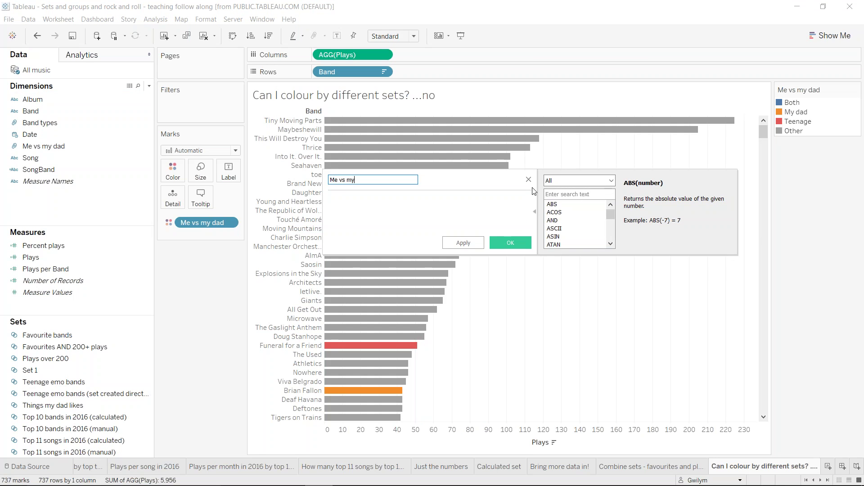
type(" dad (CF)")
key("Tab")
- Write the first condition of the formula as IF [Teenage emo bands] THEN "Teenage me"
type("IF")
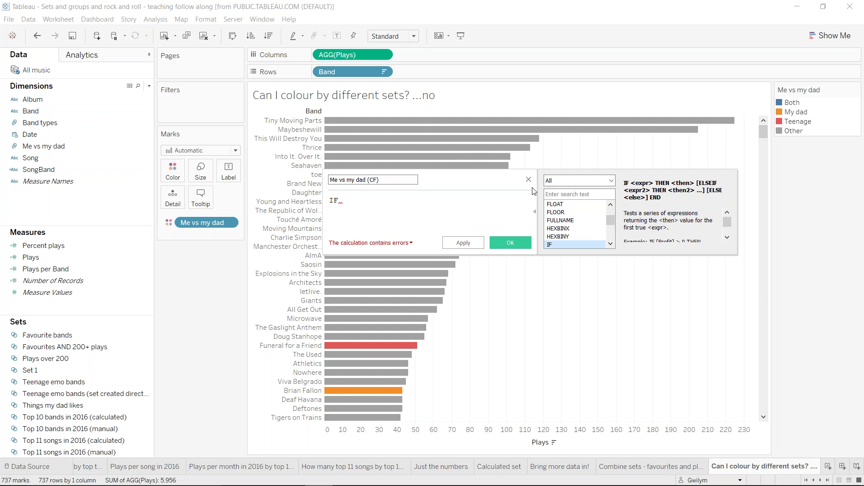
type("[Teenage emo bands] ")
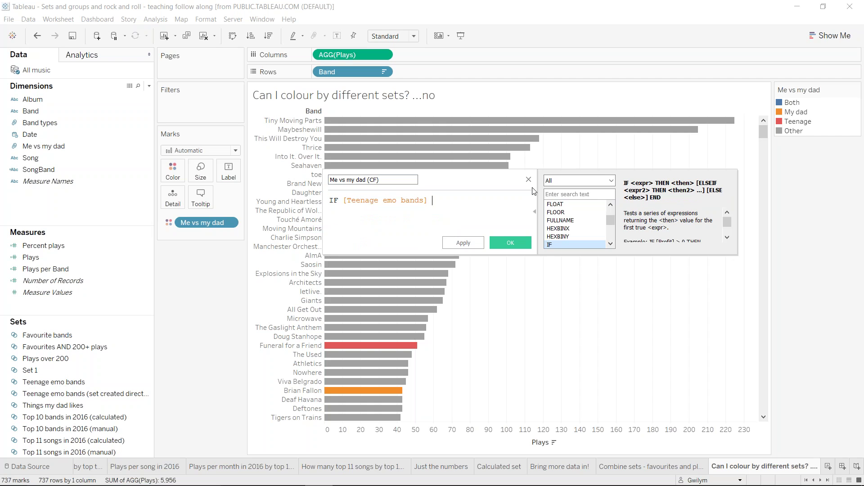
type("THEN")
type(" \"")
type("Teenage me\" ")
- Add a second condition line, ELSEIF [Things my dad likes] THEN "My dad"
type("ELSEIF ")
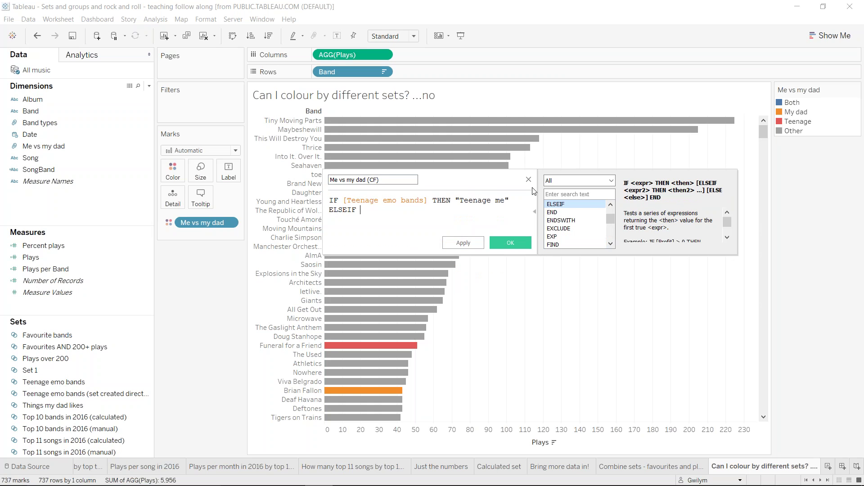
type("[things m")
key("Return")
type("THEN \"My dad\"")
key("Return")
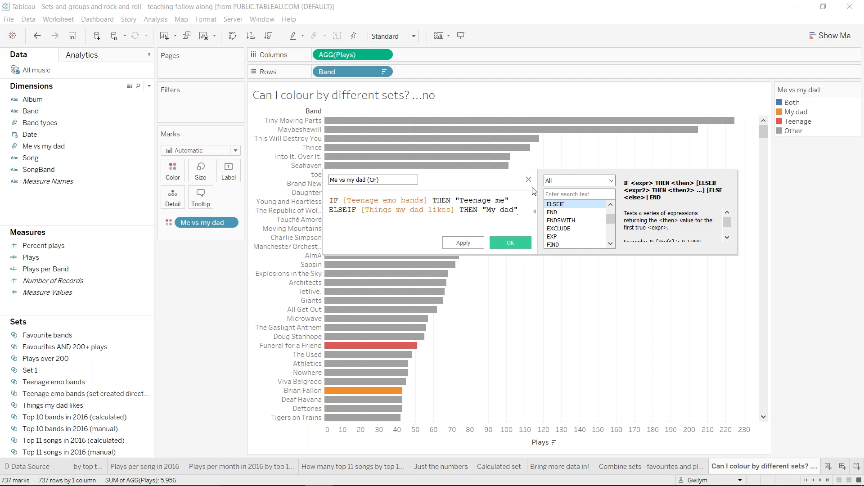
- Add a third condition line, ELSEIF [Teenage emo bands] AND [Things my dad likes] THEN "both"
type("ELSE")
type("IF ")
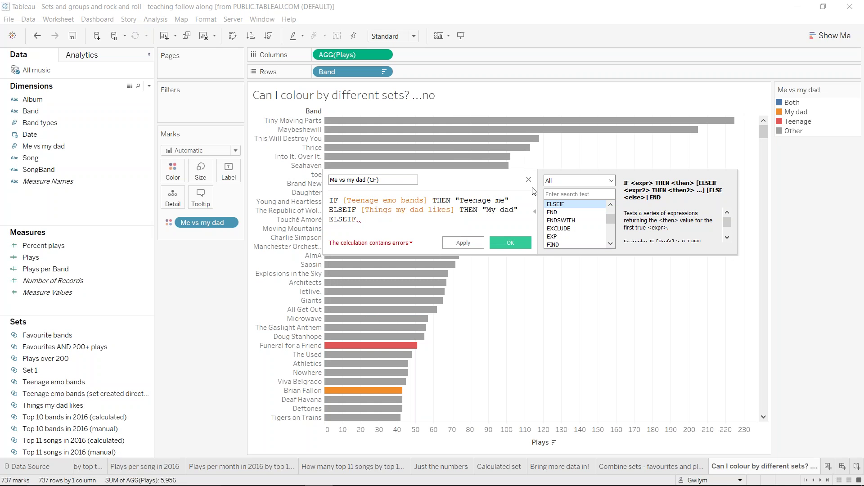
type("[Teena")
key("Return")
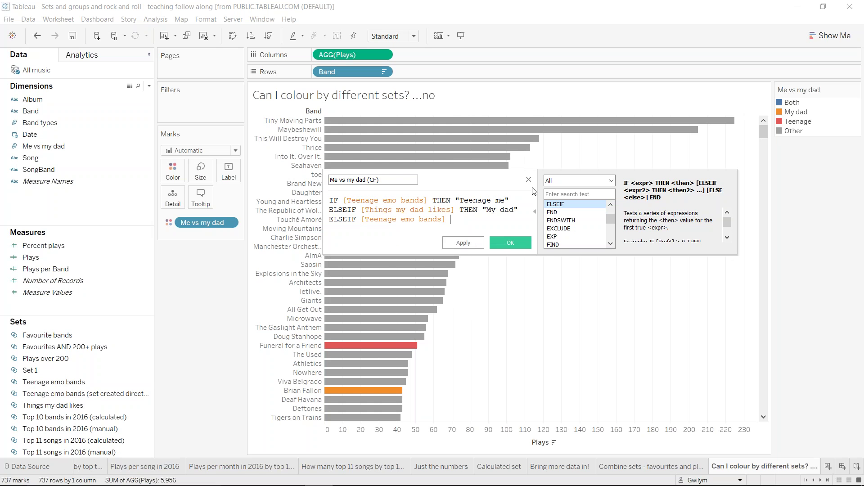
type("AND ")
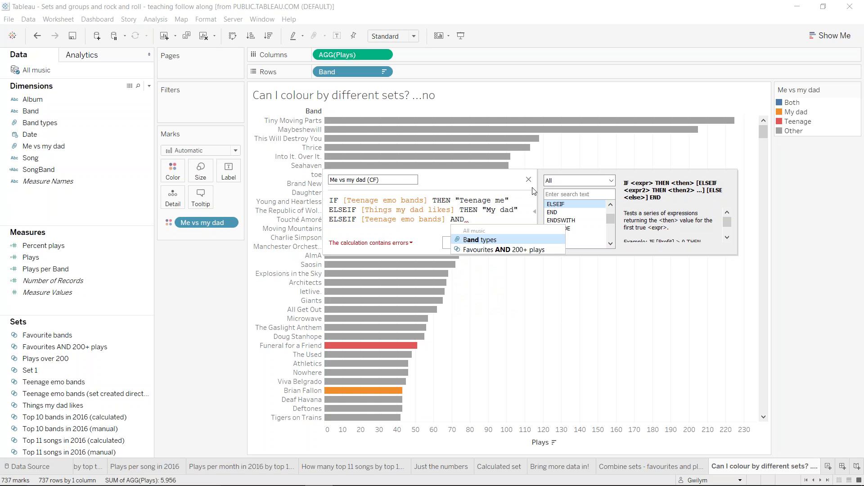
type("[Thi")
key("Return")
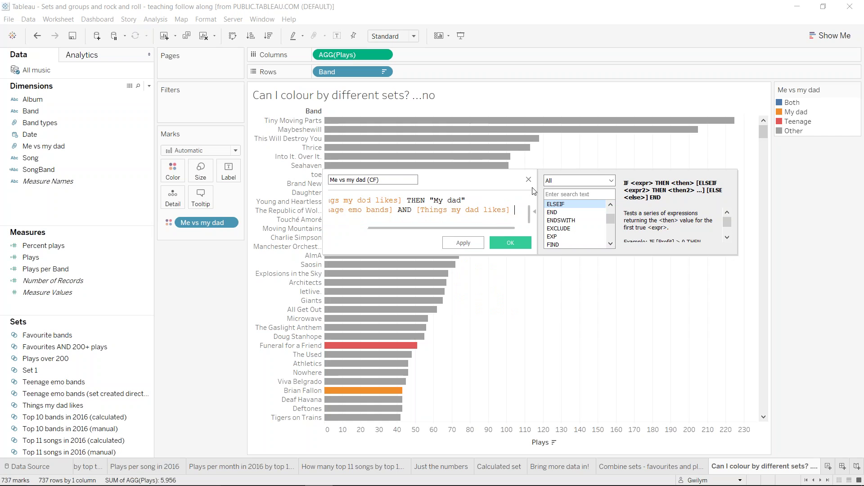
type("then")
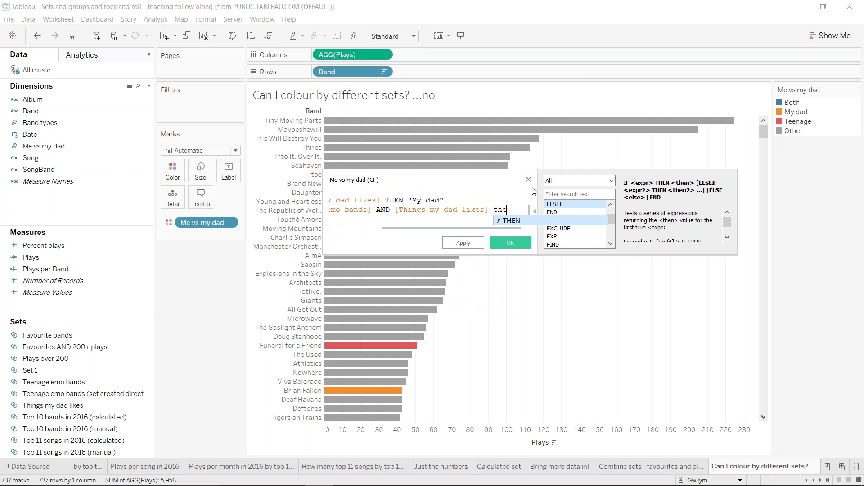
key("BackSpace")
key("BackSpace")
key("Return")
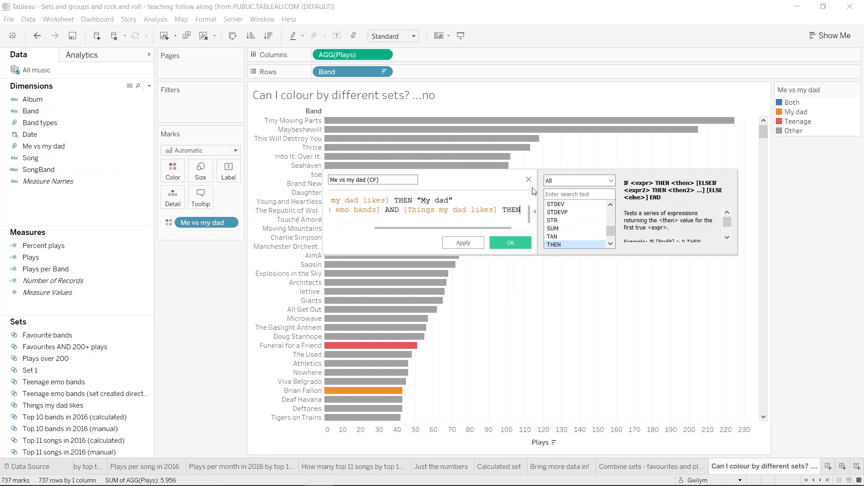
type("\"both\"")
key("Return")
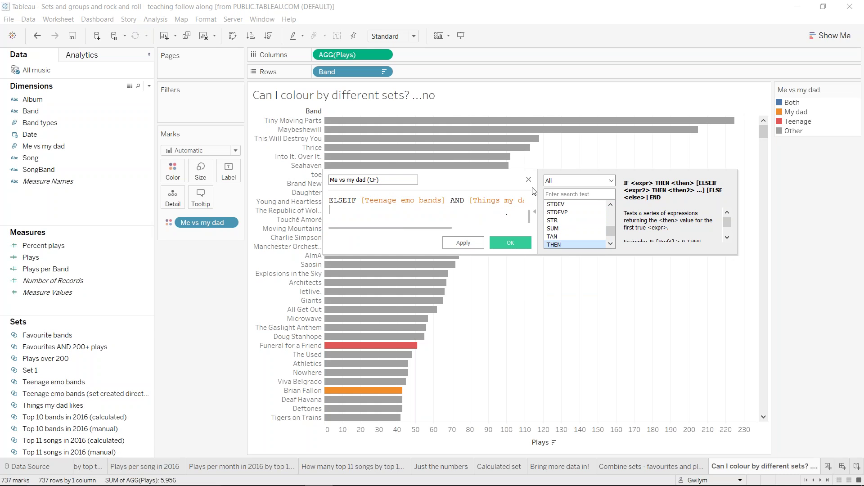
- Finish the formula with ELSE "other" and a closing END
type("el")
key("Return")
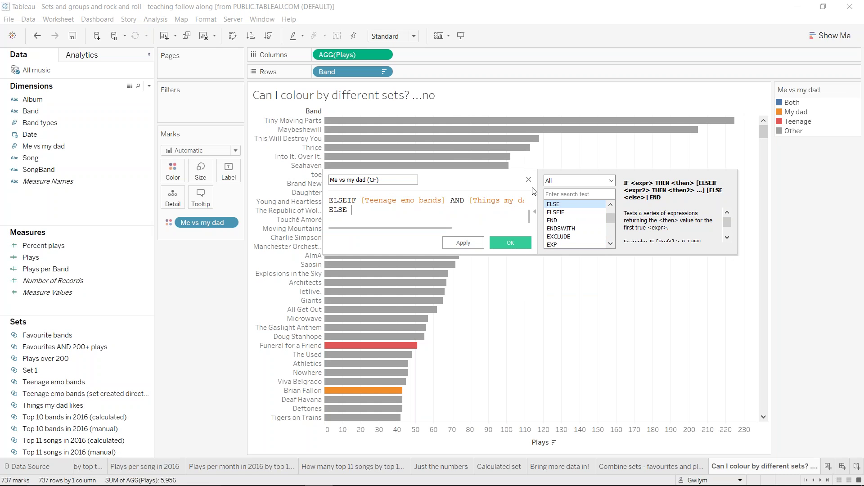
type("\"other\"")
key("Return")
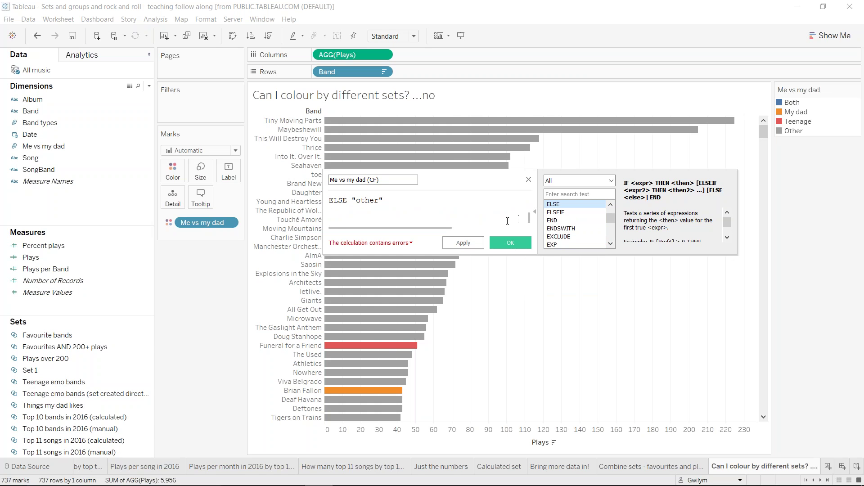
type("en")
key("Return")
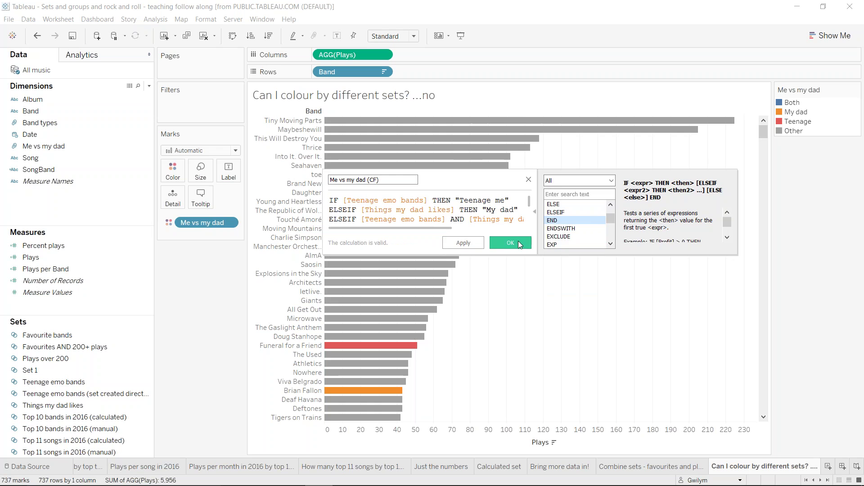
- Save the calculated field, colour the bars by Me vs my dad (CF) instead of the group, and check Brand New's category
left_click(519, 243)
left_click_drag(203, 222, 172, 176)
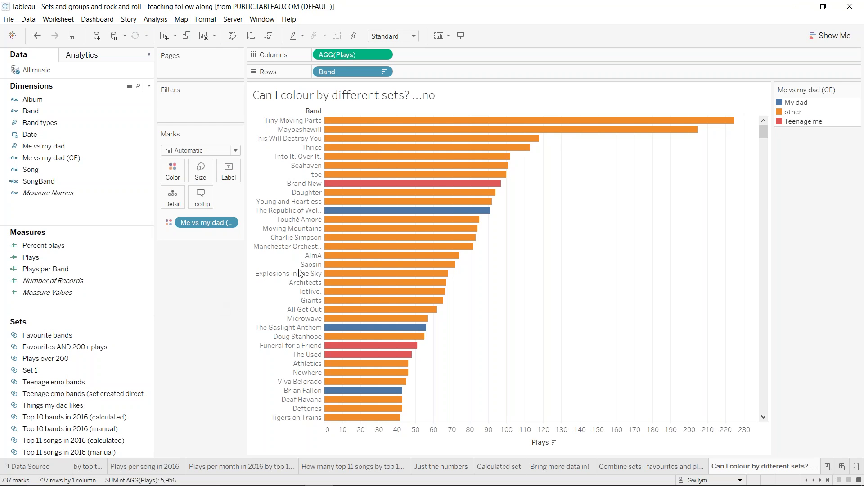
mouse_move(489, 202)
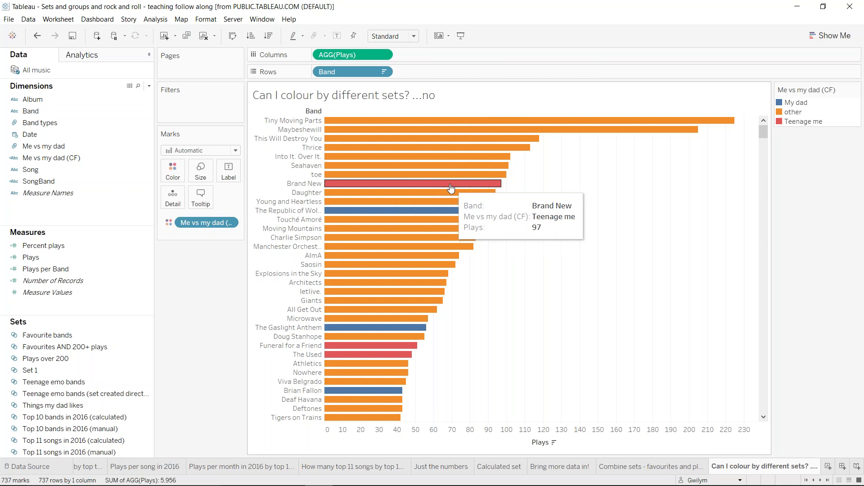
right_click(59, 157)
left_click(108, 238)
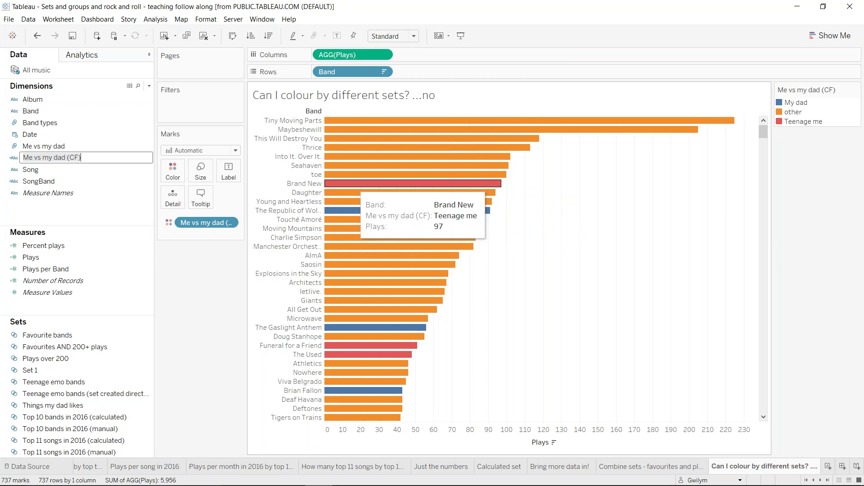
key("Return")
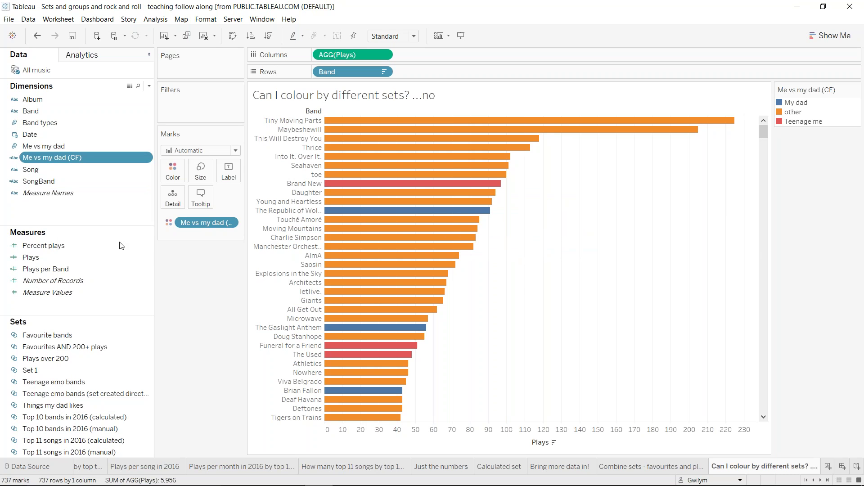
- Reopen the Me vs my dad (CF) calculation for editing and enlarge the editor so the whole formula fits
right_click(79, 158)
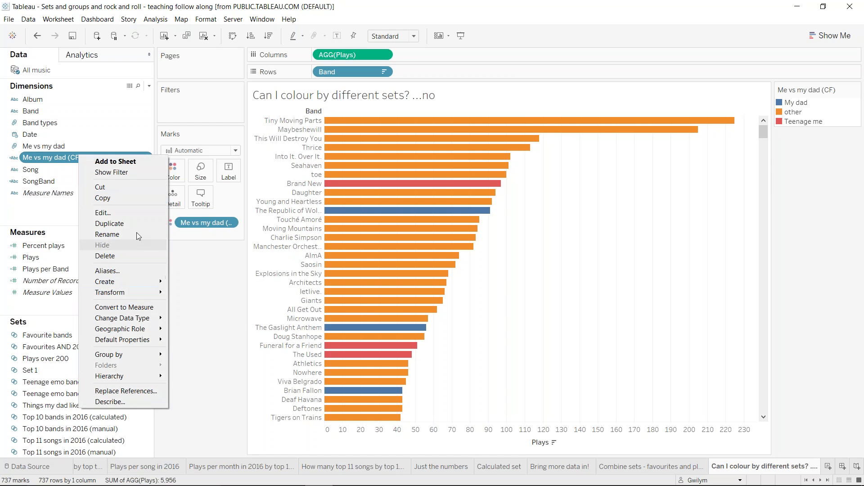
left_click(142, 215)
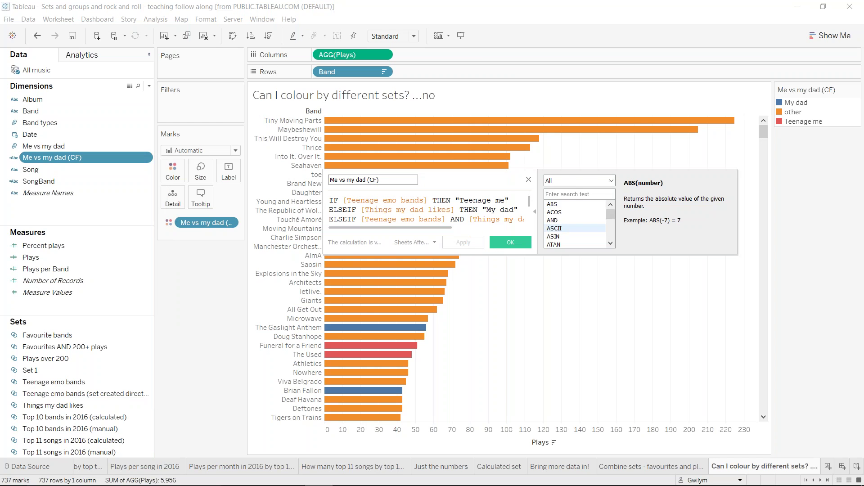
left_click_drag(532, 170, 529, 100)
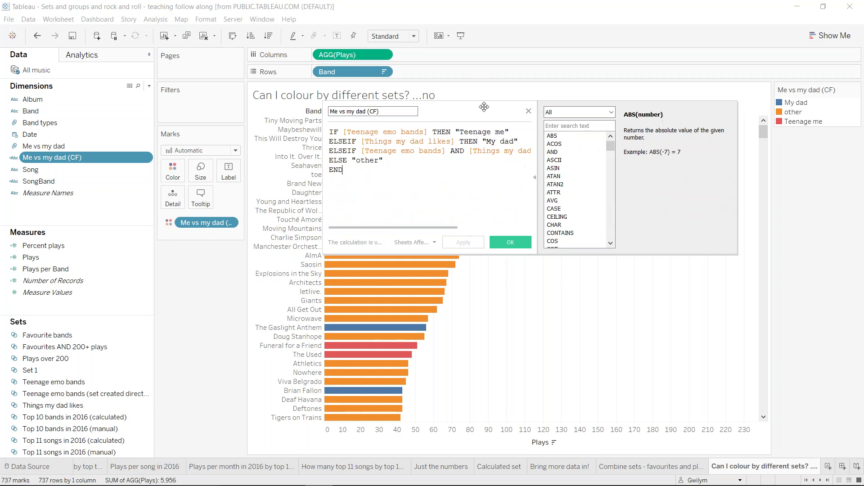
left_click_drag(478, 116, 464, 139)
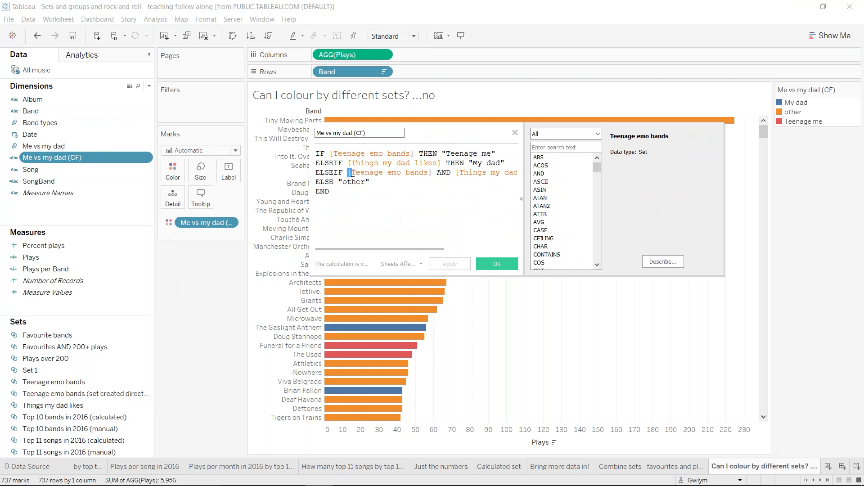
- Copy the [Teenage emo bands] AND [Things my dad likes] THEN "both" condition to directly after the opening IF, ahead of the "Teenage me" condition
left_click_drag(350, 173, 516, 173)
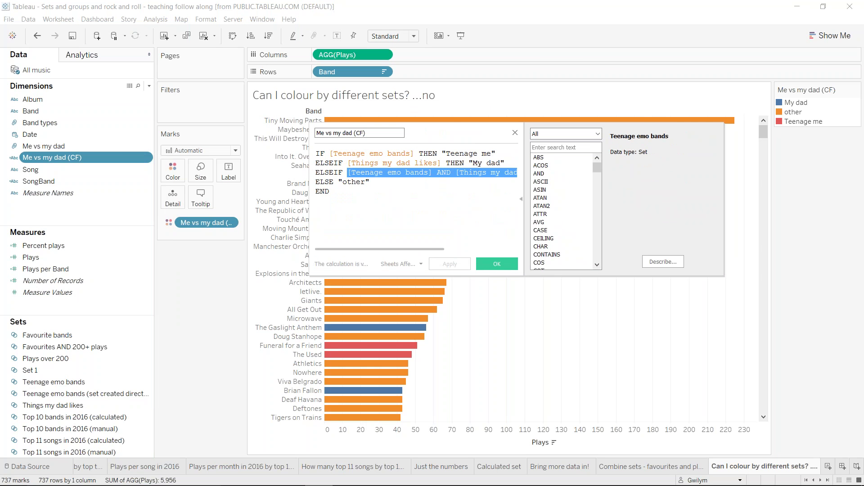
left_click(506, 173)
left_click_drag(348, 173, 611, 171)
key("ctrl+c")
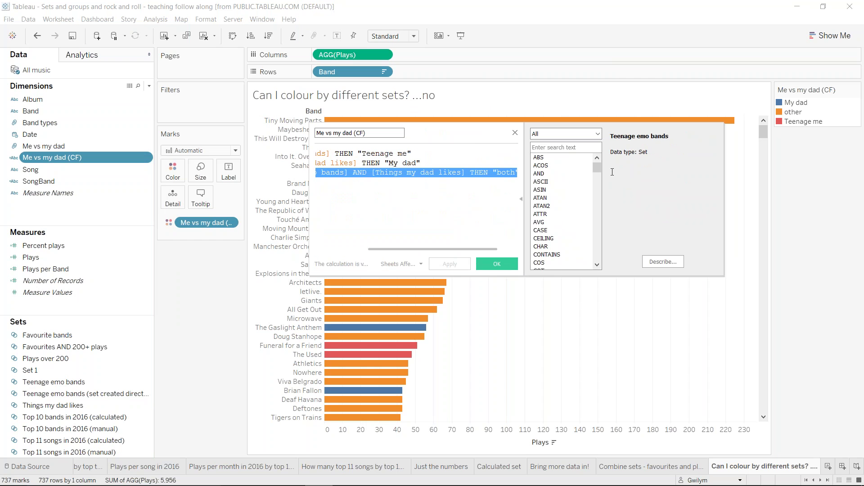
left_click_drag(439, 248, 331, 249)
left_click(335, 154)
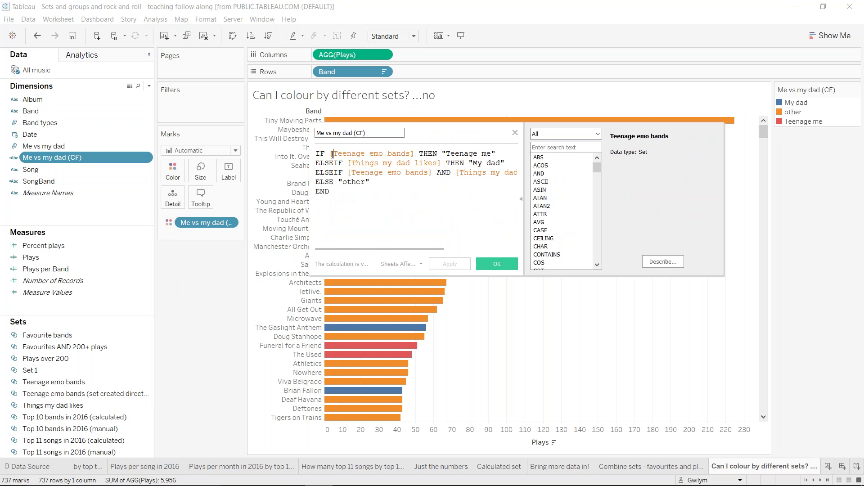
key("Return")
key("Left")
key("ctrl+v")
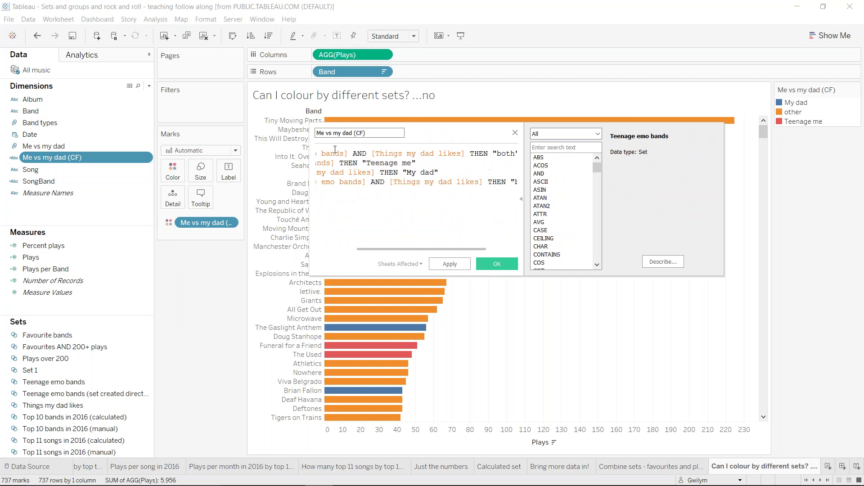
- Insert ELSEIF in front of the [Teenage emo bands] THEN "Teenage me" condition on the formula's second line
left_click_drag(461, 248, 330, 248)
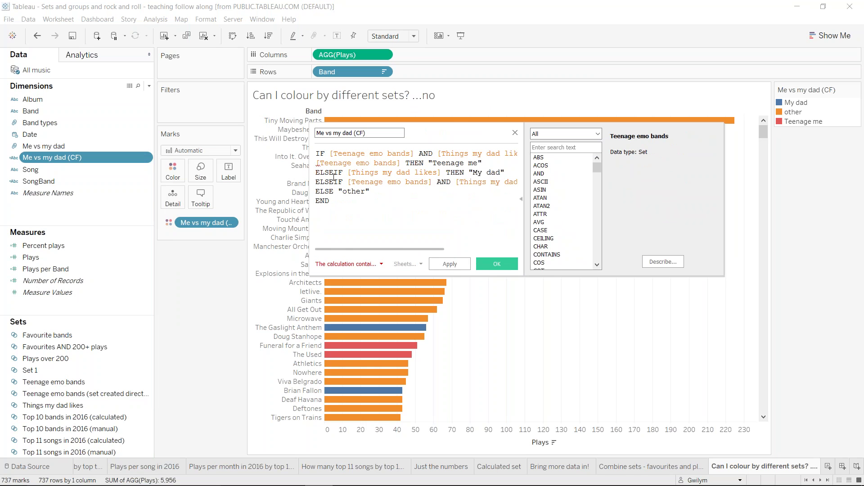
left_click_drag(349, 184, 315, 183)
key("ctrl+c")
left_click(318, 162)
key("ctrl+v")
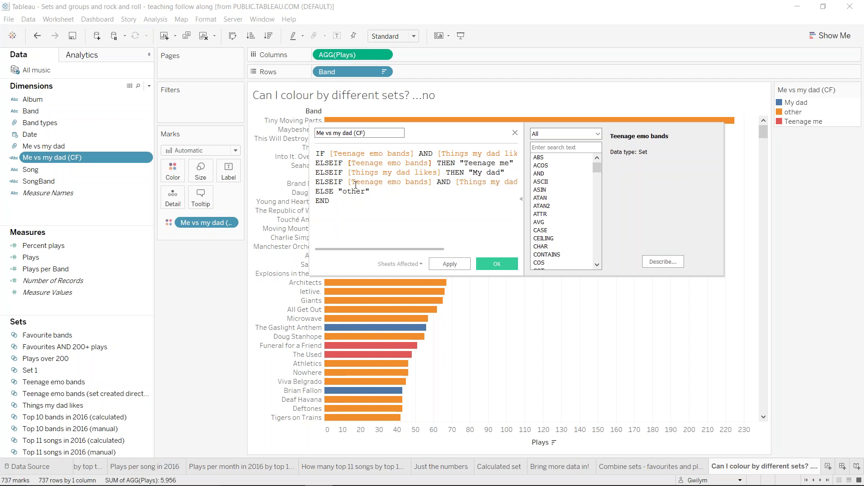
- Delete the duplicate ELSEIF line with the "both" condition above ELSE "other" and save the calculation
triple_click(327, 181)
key("Delete")
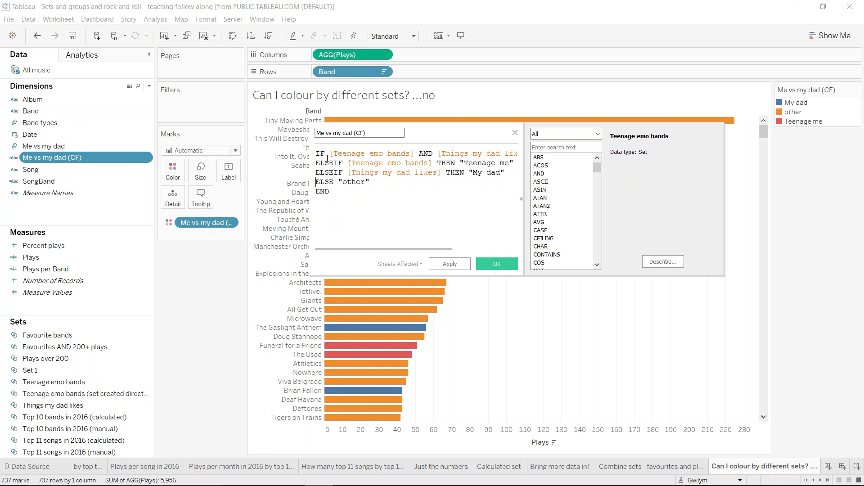
left_click(417, 201)
left_click(496, 264)
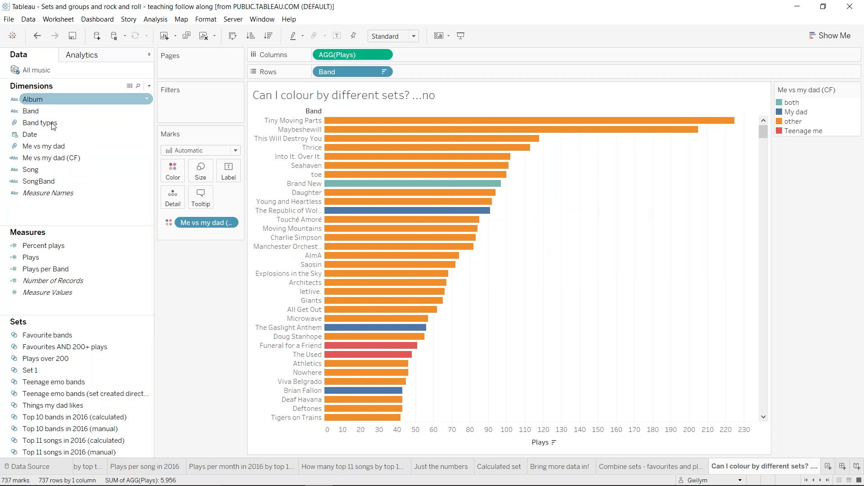
left_click(73, 158)
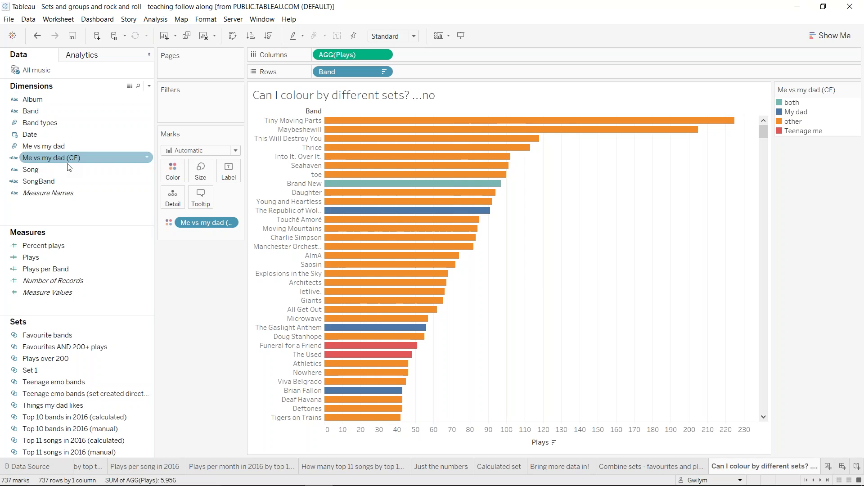
left_click(67, 169)
left_click(69, 158)
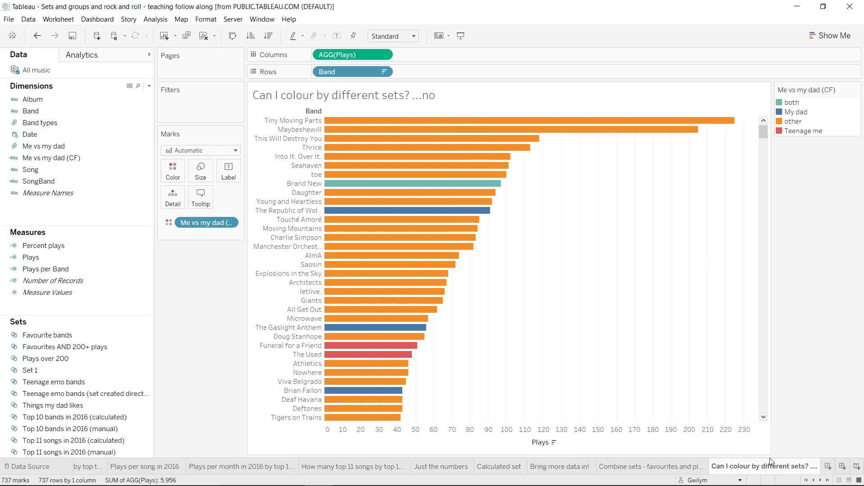
- Go to the Song set and band set worksheet
key("ctrl+Tab")
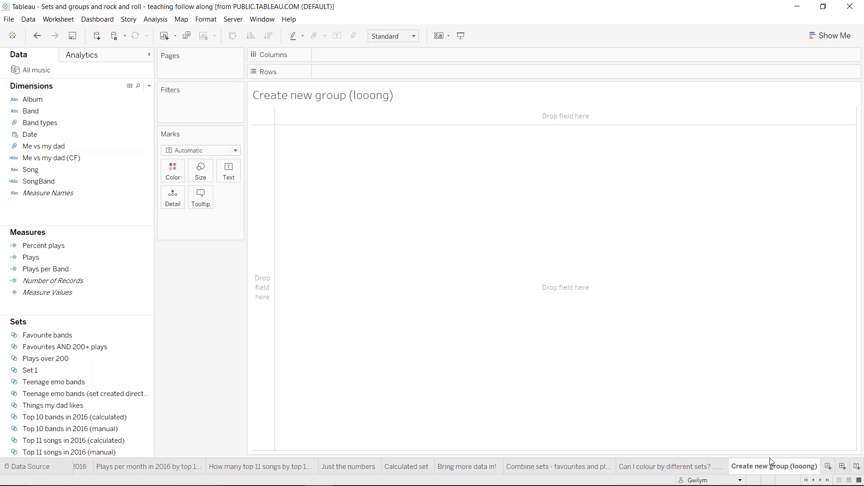
key("ctrl+Tab")
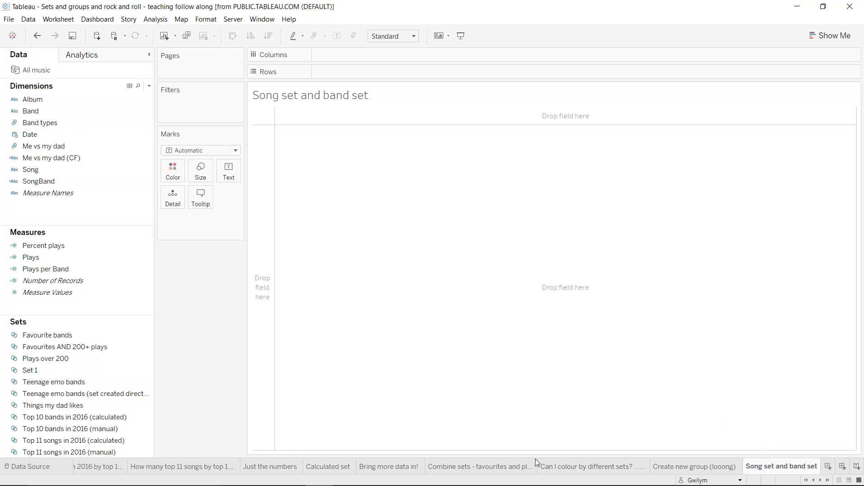
- Start a new set from the Song dimension and name it "gym songs"
right_click(47, 169)
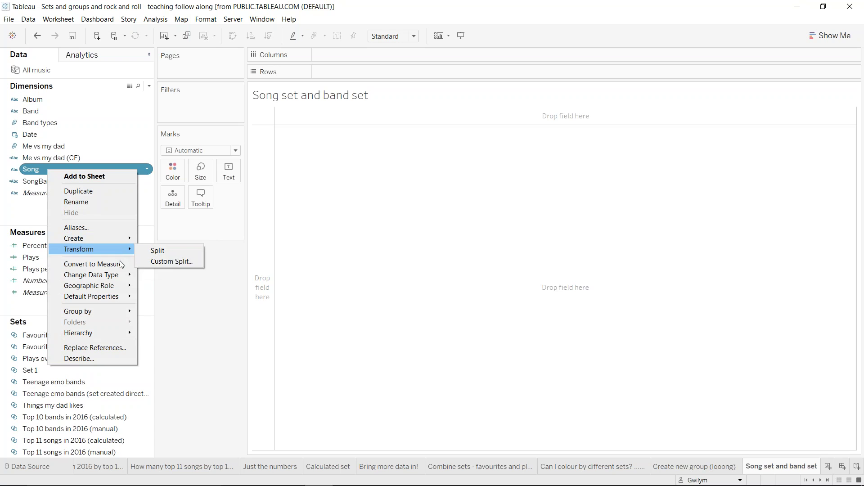
mouse_move(111, 238)
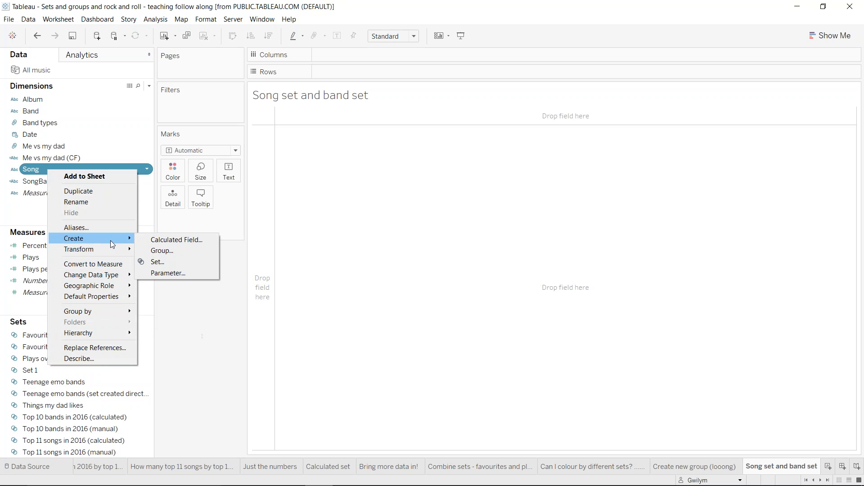
left_click(160, 263)
key("BackSpace")
key("BackSpace")
key("BackSpace")
key("BackSpace")
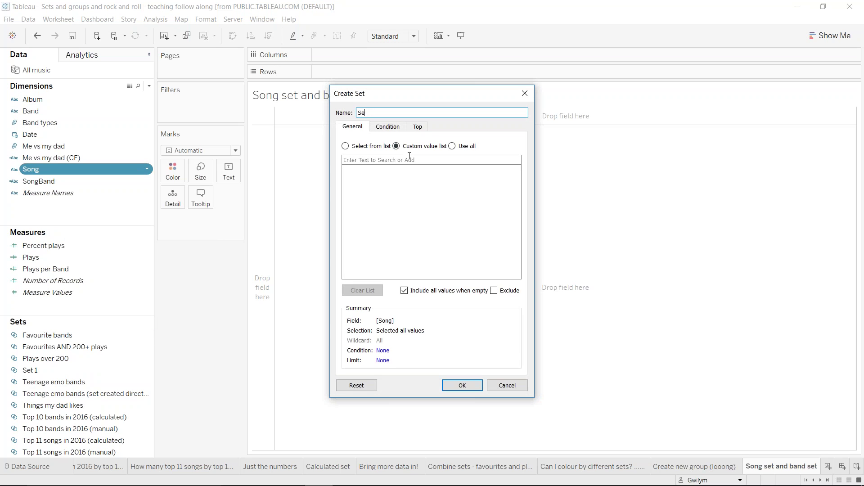
type("gym songs")
- Base the set on selecting from the list, clear all selected songs, and include the song Just Exist
left_click(371, 147)
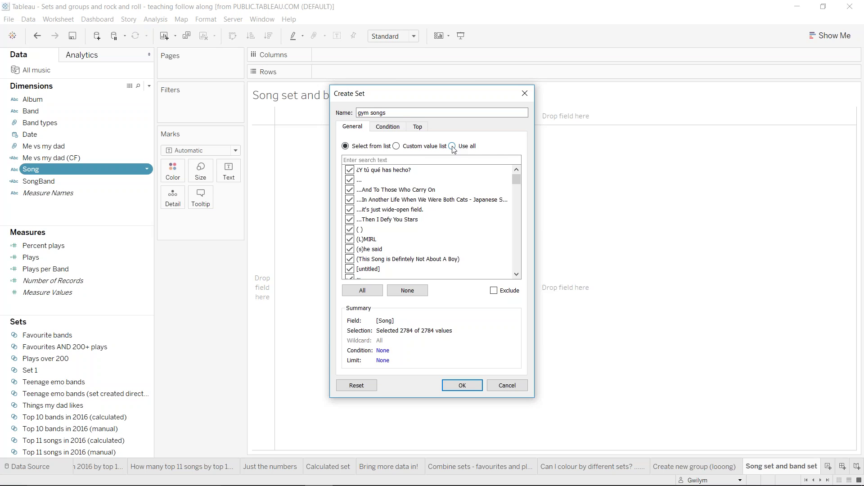
left_click(453, 147)
left_click(347, 146)
left_click(407, 290)
left_click(377, 158)
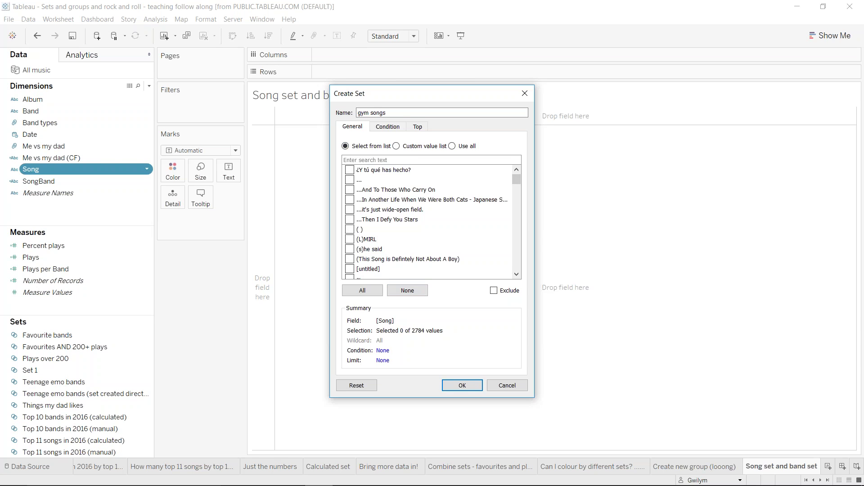
type("just")
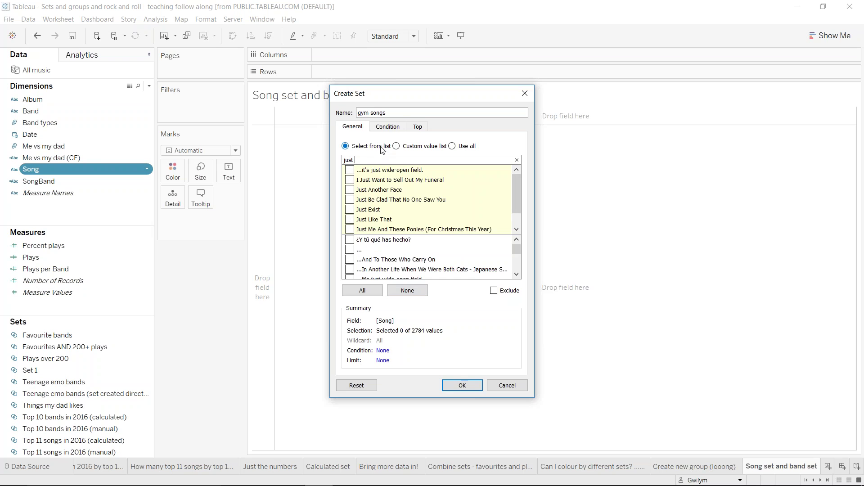
left_click(351, 210)
- Add Early Grave, A Fine Departure and A Lifeless Ordinary (Need A Little Help) to the gym songs set and create it
double_click(363, 160)
type("early")
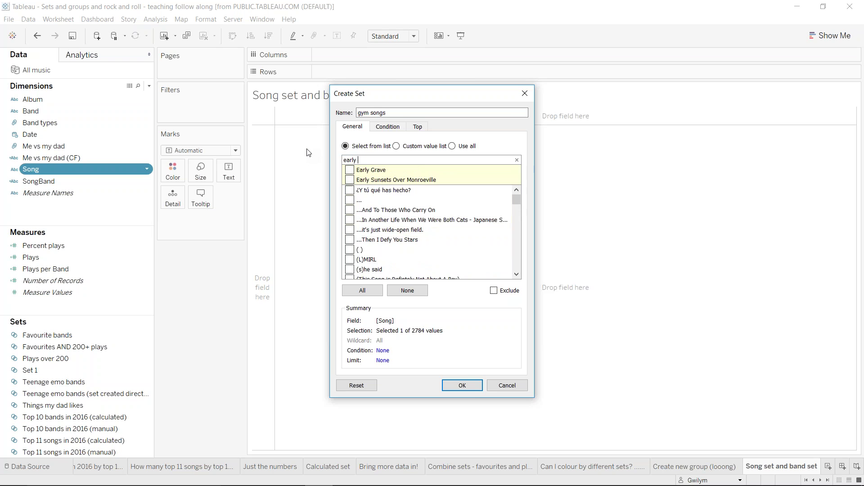
left_click(350, 170)
left_click_drag(366, 161, 303, 163)
scroll(493, 218, "down", 3)
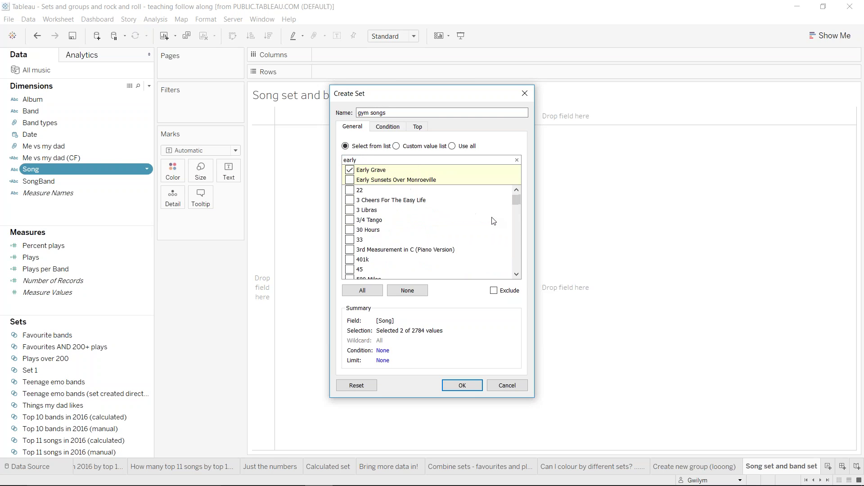
scroll(493, 224, "down", 3)
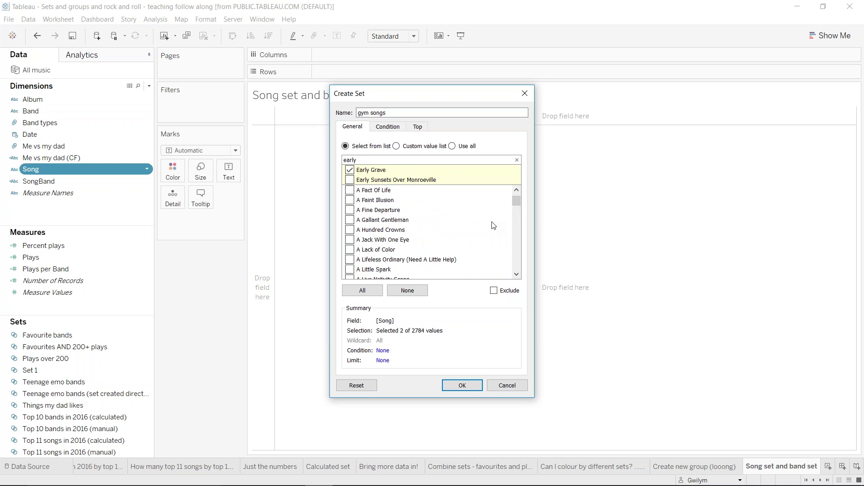
left_click(353, 211)
left_click(353, 259)
left_click(466, 385)
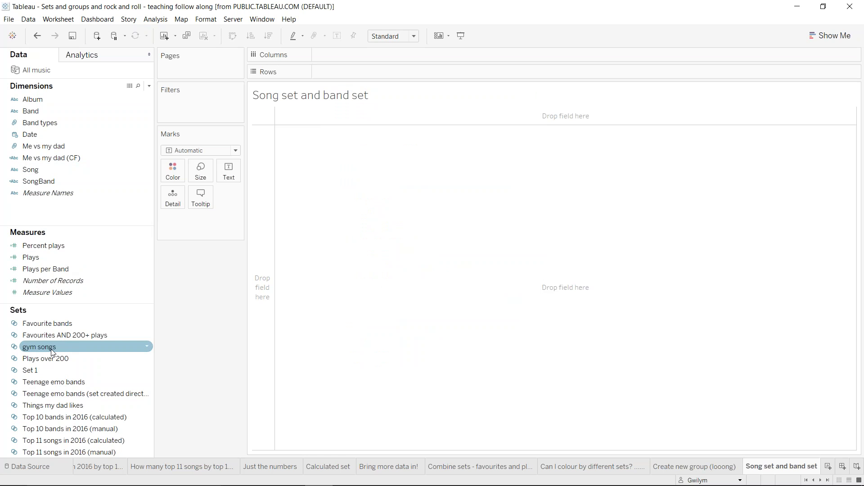
- Compare the commands available for the Favourite bands set with those for the gym songs set
left_click(96, 323)
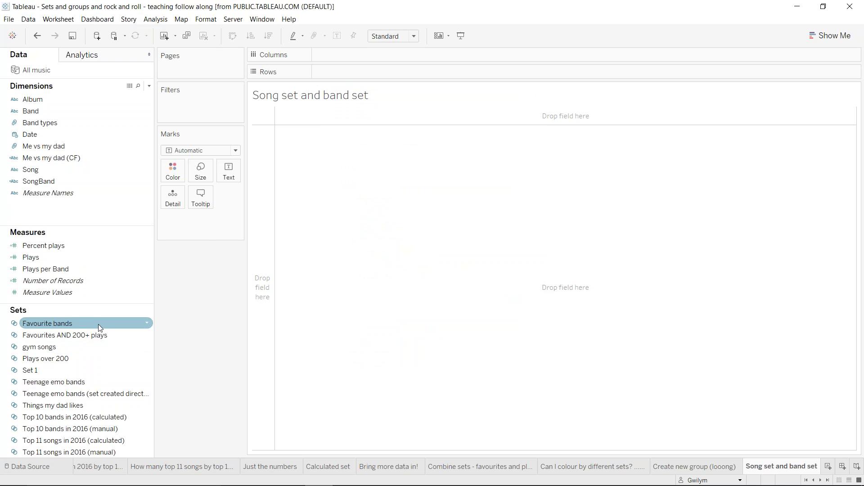
right_click(98, 324)
left_click(127, 234)
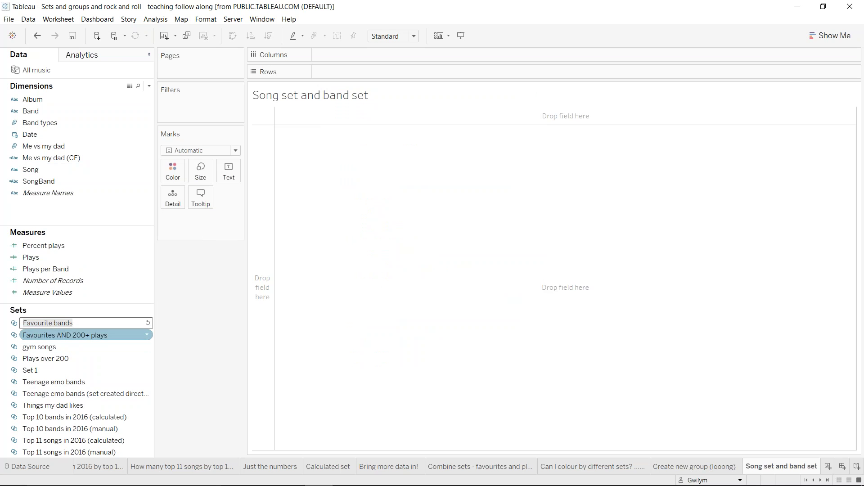
key("Return")
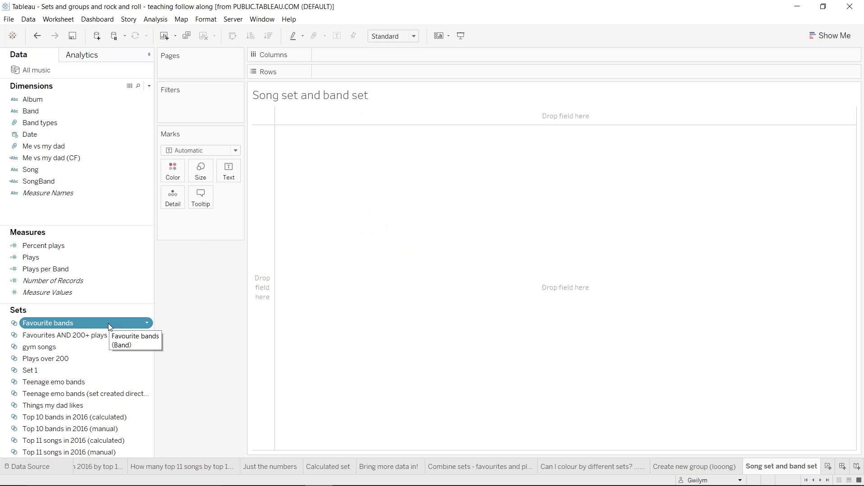
right_click(76, 346)
mouse_move(141, 310)
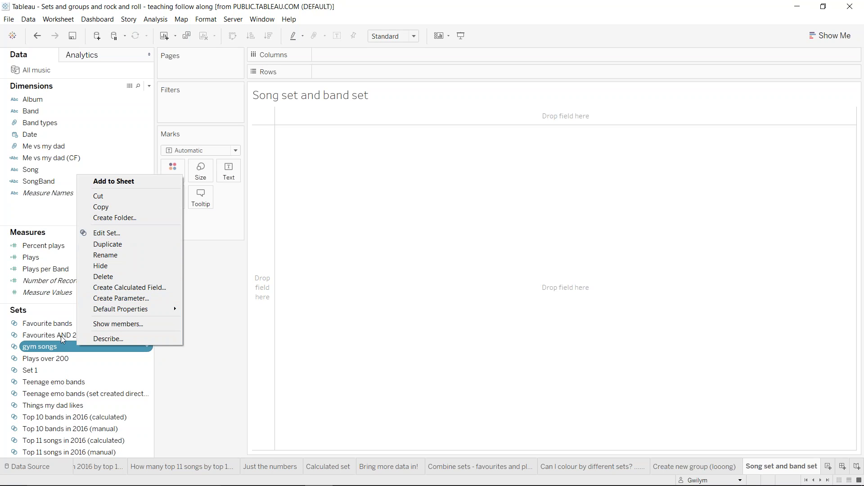
right_click(47, 324)
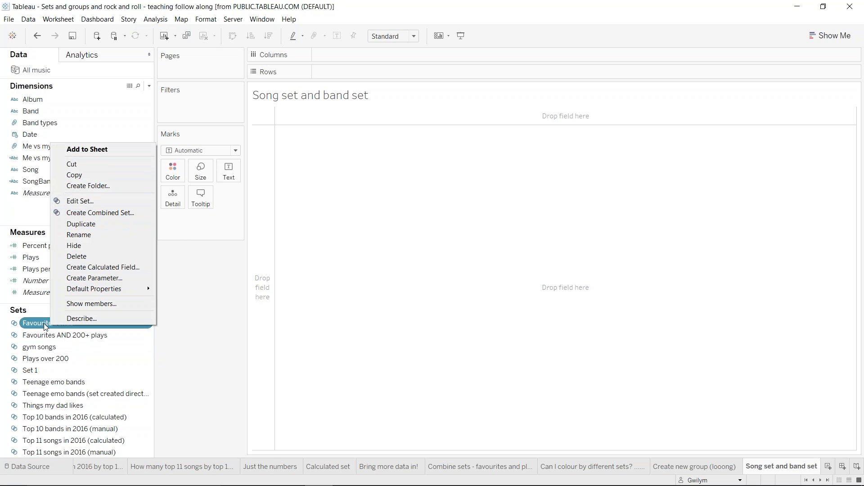
right_click(37, 344)
right_click(26, 323)
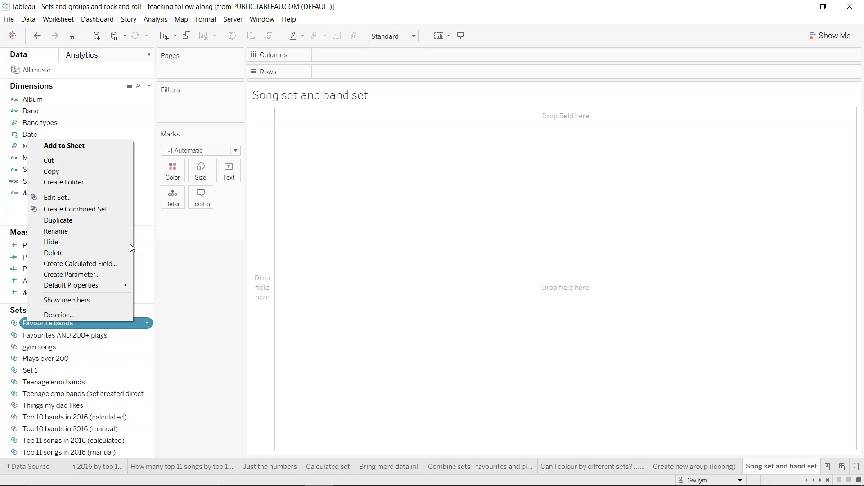
- Check which sets can be combined with Favourite bands without creating one, and whether gym songs offers a combined set
left_click(99, 210)
left_click(477, 222)
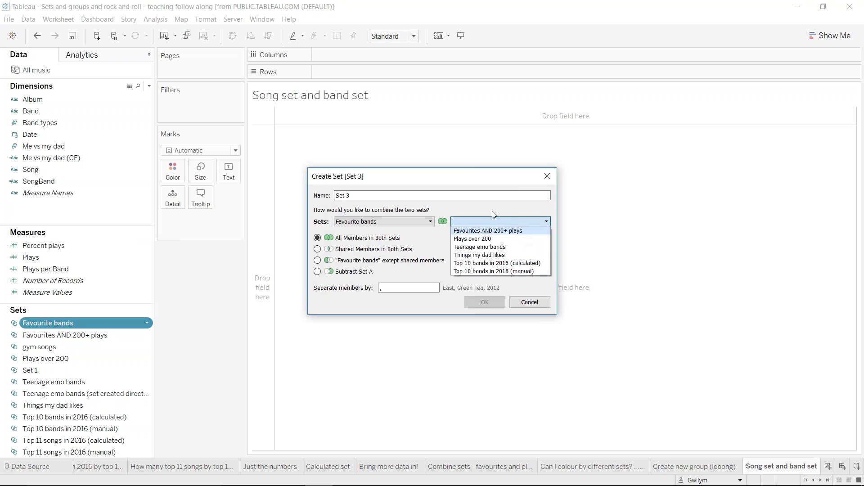
left_click(475, 211)
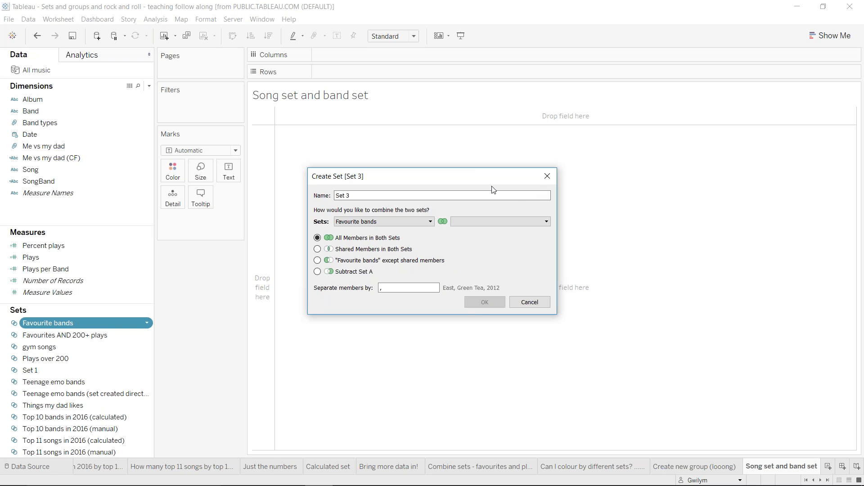
left_click(382, 221)
left_click(382, 221)
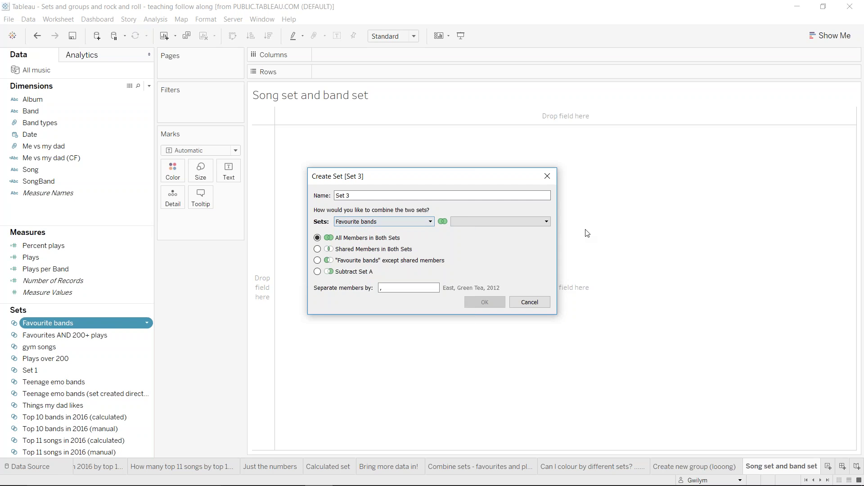
left_click(513, 222)
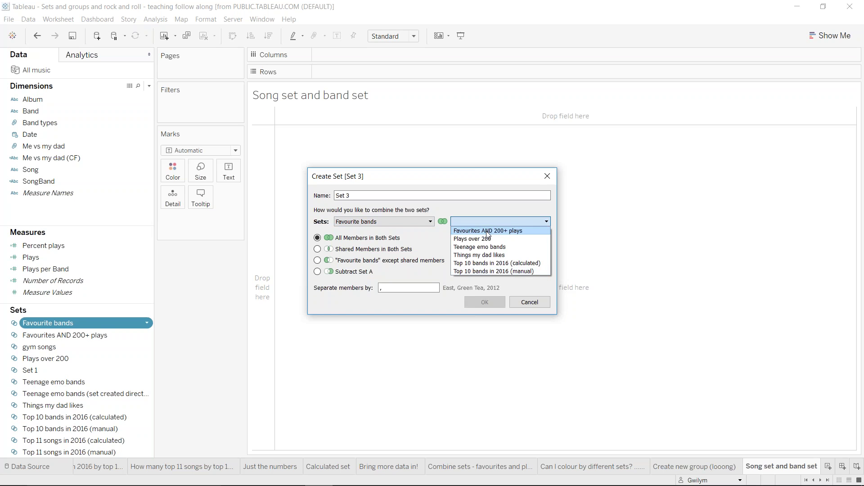
left_click(491, 176)
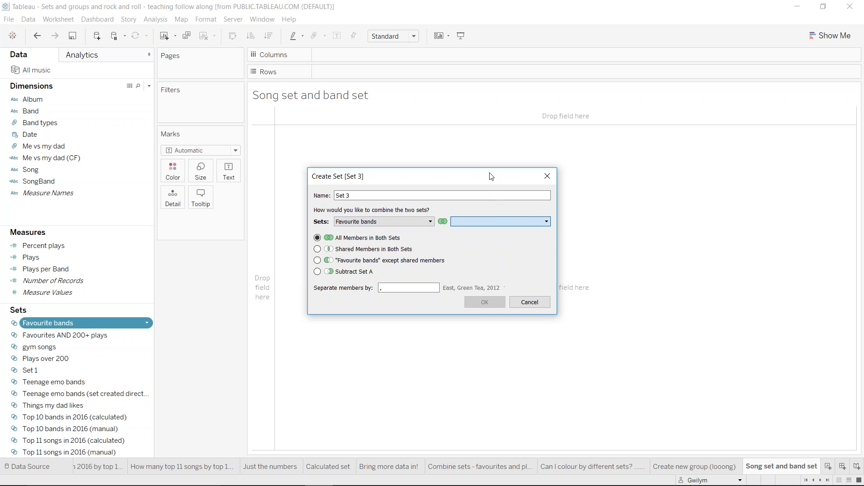
left_click(547, 176)
right_click(30, 347)
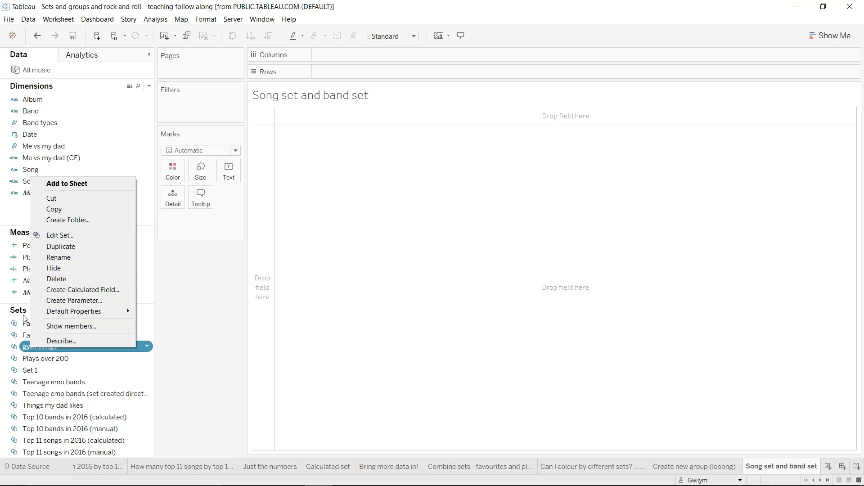
left_click(167, 318)
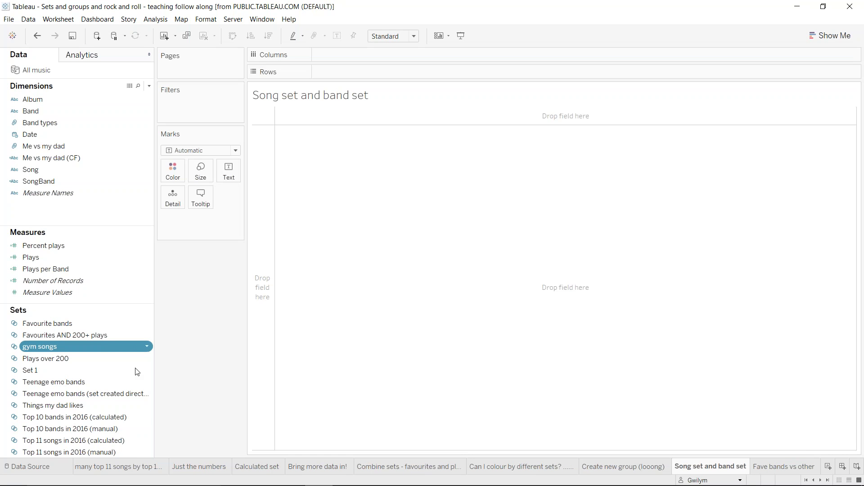
- Delete the gym songs set
right_click(116, 349)
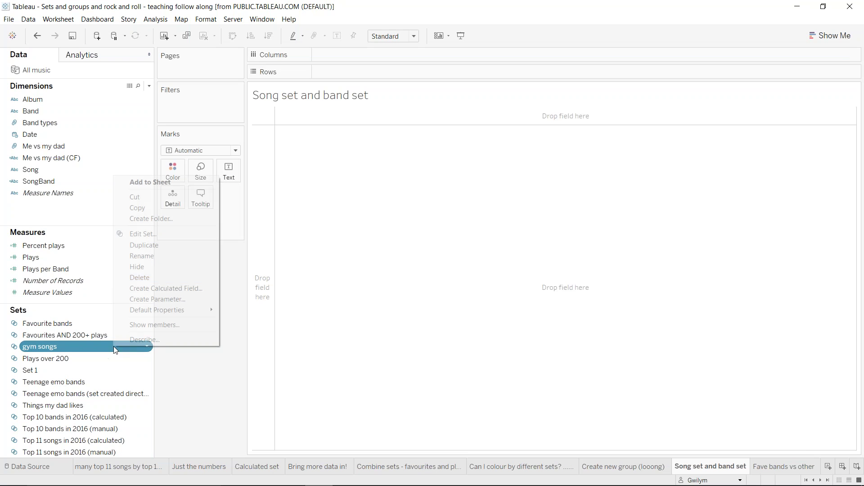
left_click(147, 277)
left_click(90, 135)
- Examine the SongBand field's commands and calculation formula, and close the calculation without changing it
left_click(123, 180)
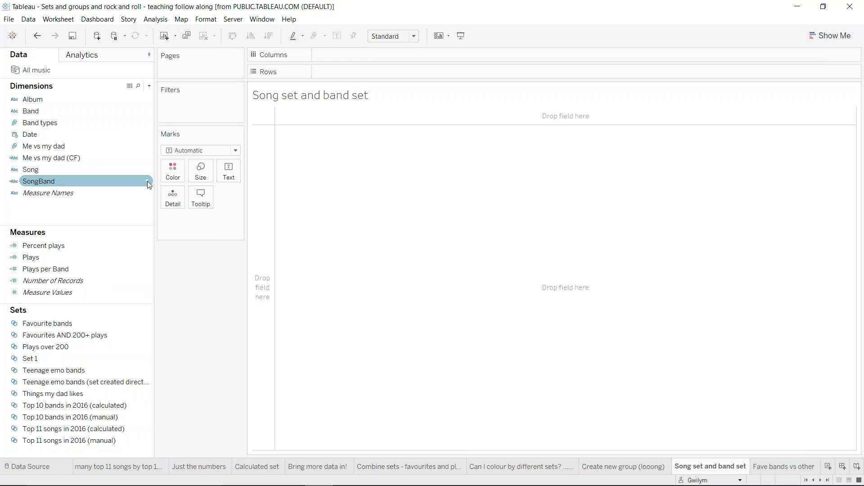
left_click(147, 180)
right_click(113, 173)
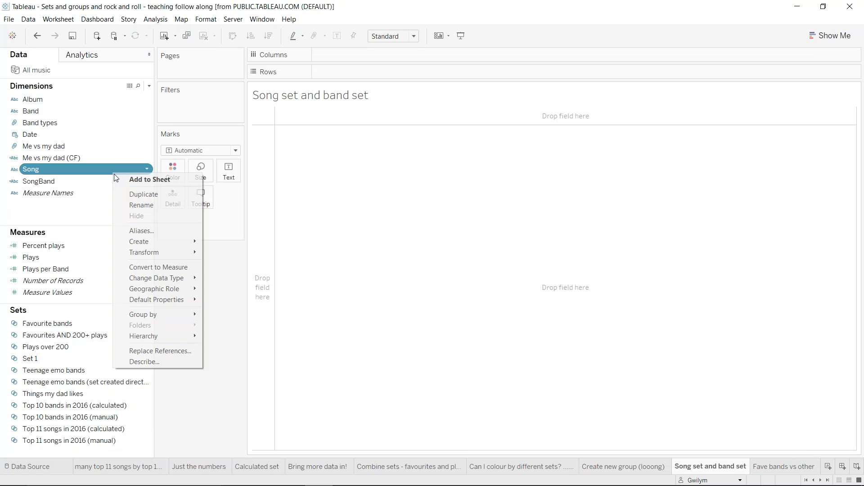
left_click(93, 182)
right_click(94, 186)
left_click(156, 249)
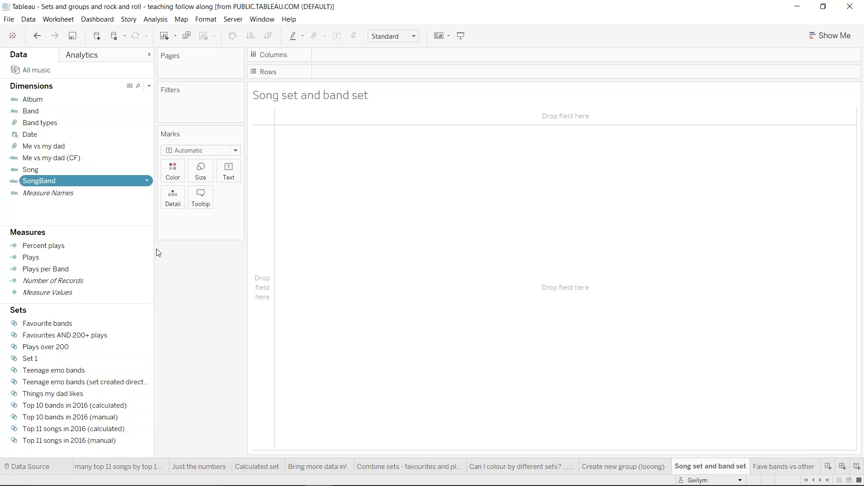
right_click(121, 184)
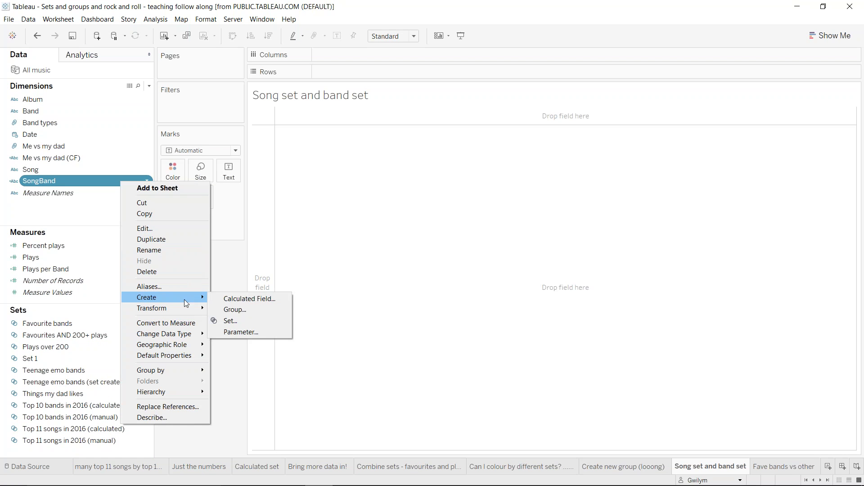
left_click(169, 229)
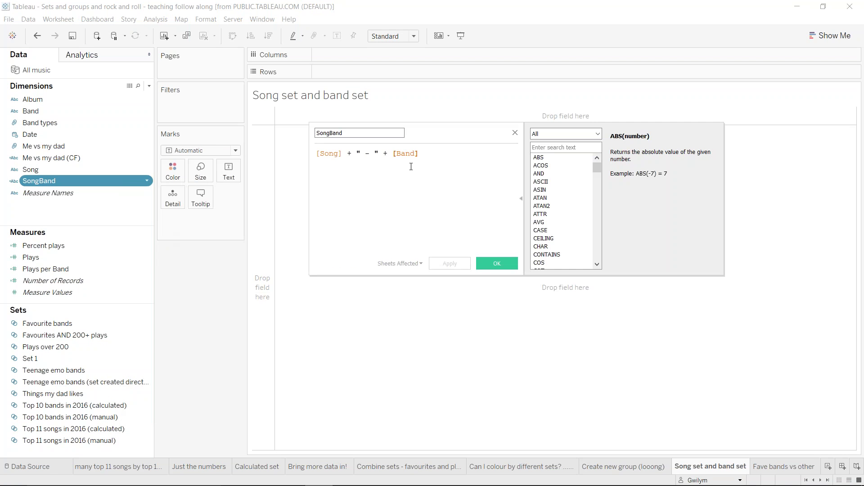
left_click_drag(424, 160, 392, 155)
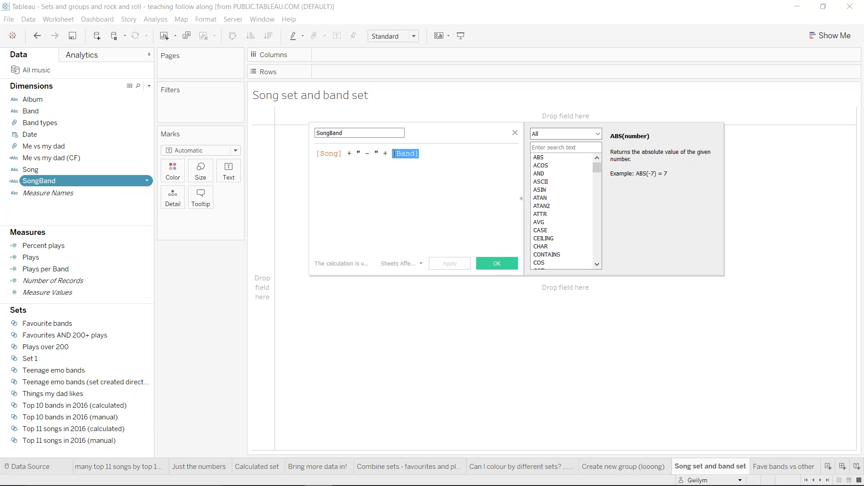
left_click(442, 159)
left_click(515, 135)
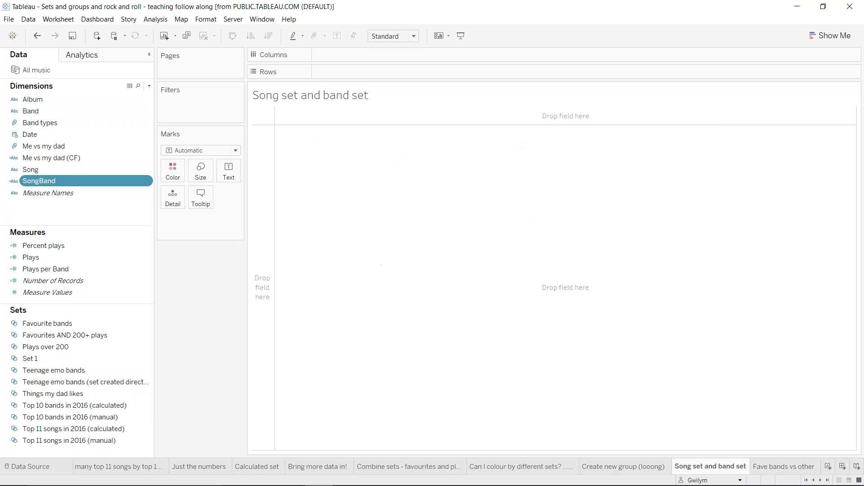
- Start a new set from the SongBand field named Gym songs, selecting from the list with all values cleared
right_click(58, 183)
mouse_move(116, 296)
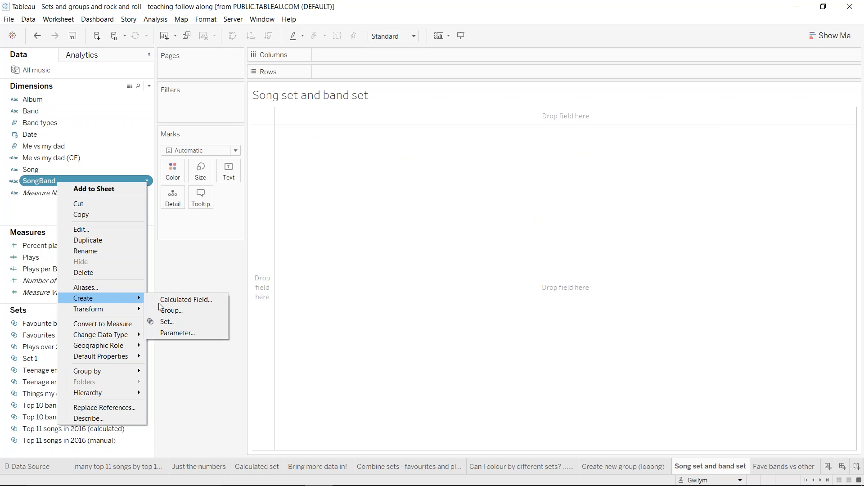
left_click(171, 321)
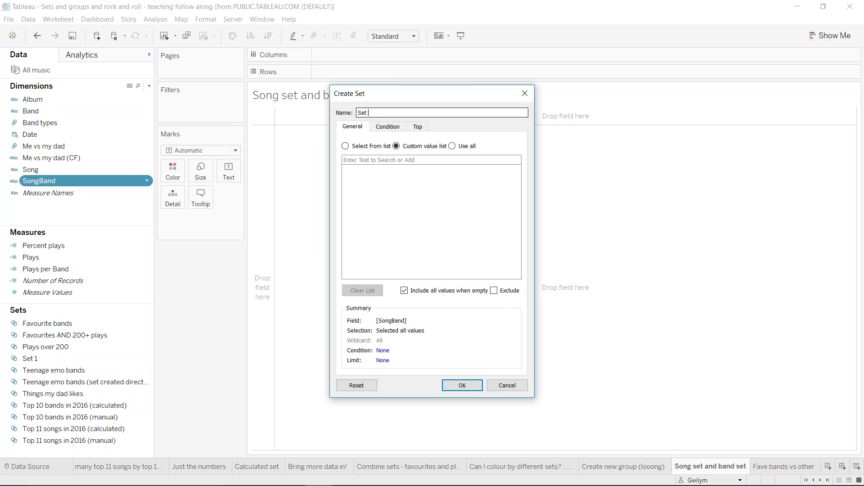
key("BackSpace")
type("Gym songs")
left_click(372, 146)
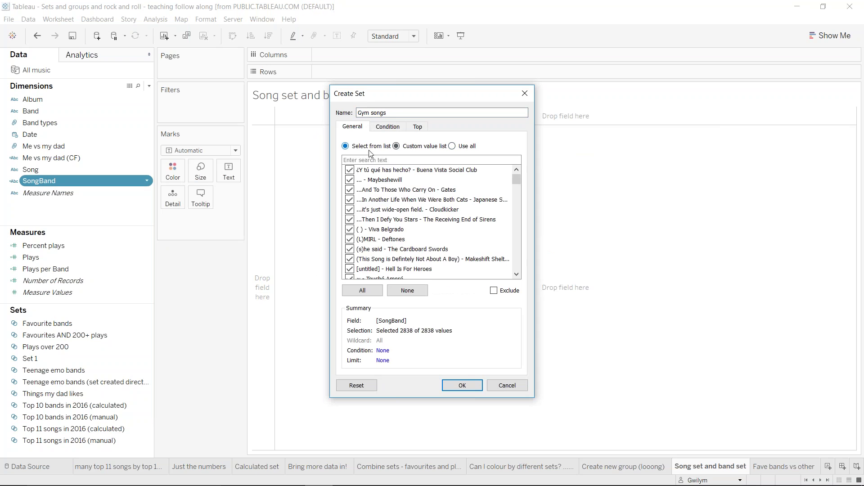
left_click(407, 290)
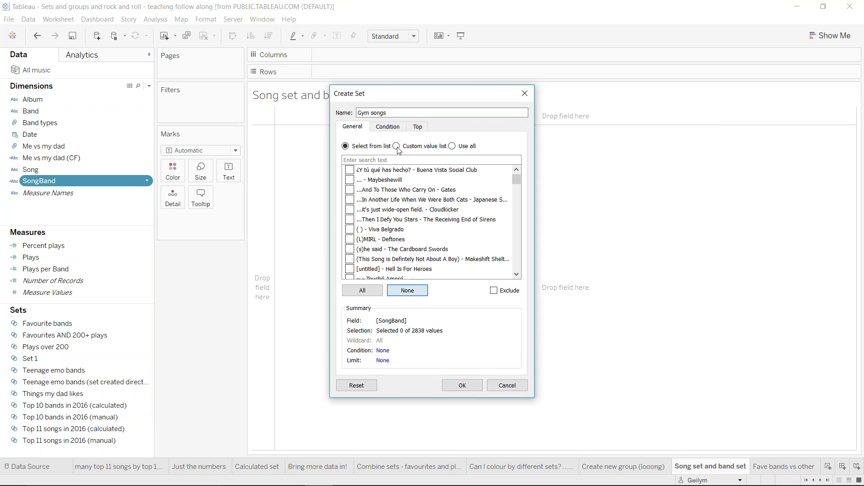
- Search the list for archi and include Architect - Manchester Orchestra Frightened Rabbit, C.A.N.C.E.R - Architects and Broken Cross - Architects
left_click(367, 158)
type("archi")
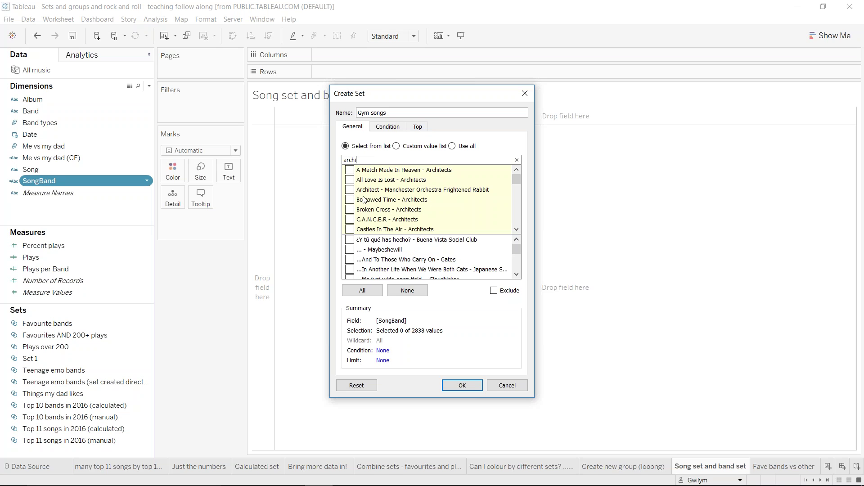
left_click(349, 190)
left_click(350, 219)
left_click(350, 209)
- Search for touch and include the Touché Amoré songs ~, And Now It's Happening (Live) and Art Official
double_click(348, 160)
type("touch")
left_click(350, 169)
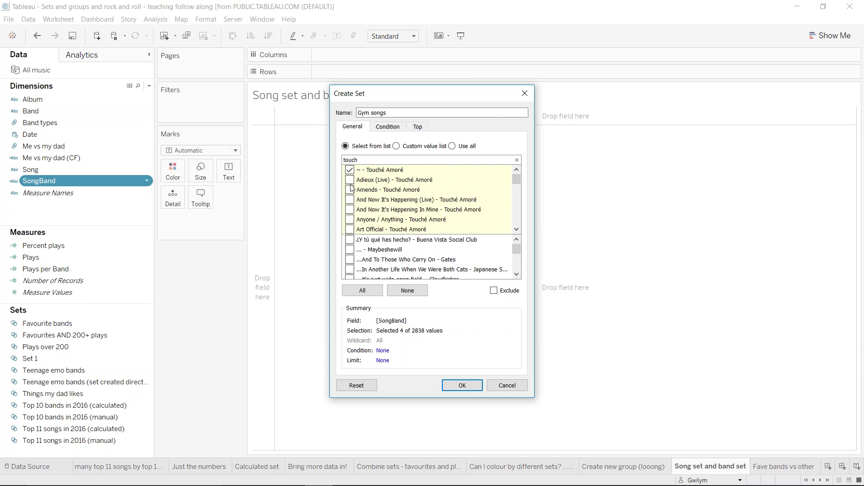
left_click(350, 199)
left_click(350, 229)
- Search for maybeshe, include Accept and Embrace, All Things Transient and An End to Camaraderie, and create the Gym songs set
double_click(349, 160)
type("maybeshe")
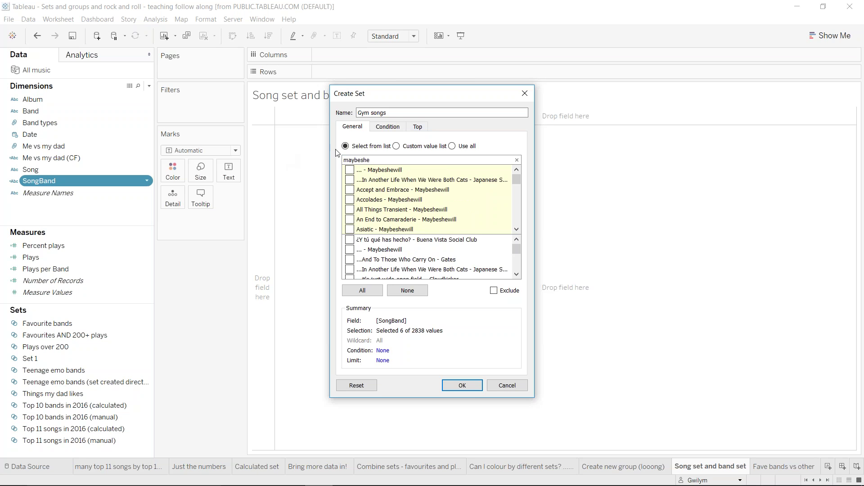
left_click(349, 190)
left_click(350, 209)
left_click(350, 219)
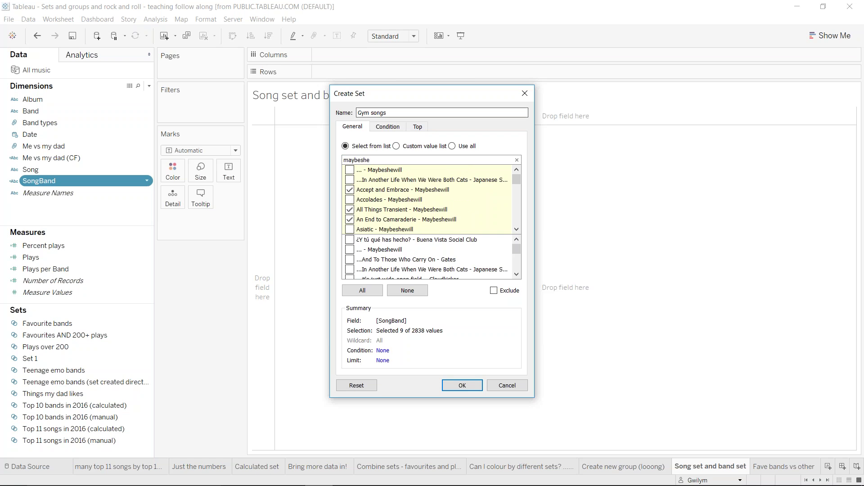
left_click(479, 388)
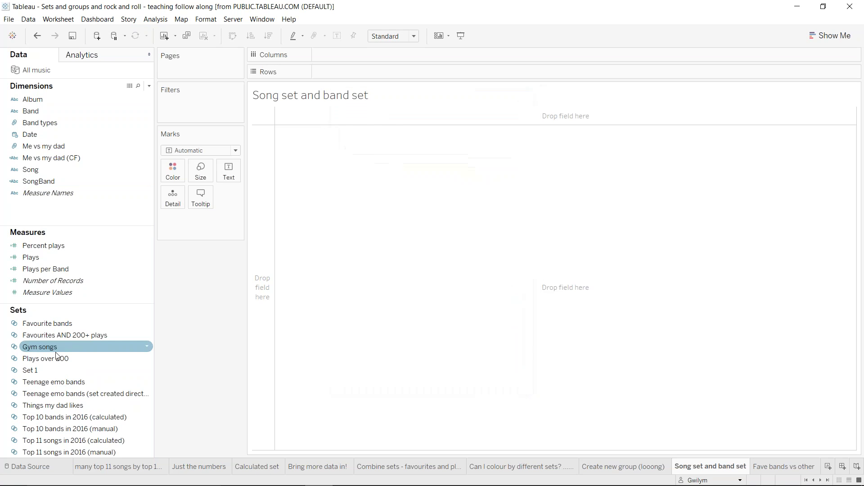
- Check which sets can be combined with Gym songs, without creating a combined set
right_click(70, 348)
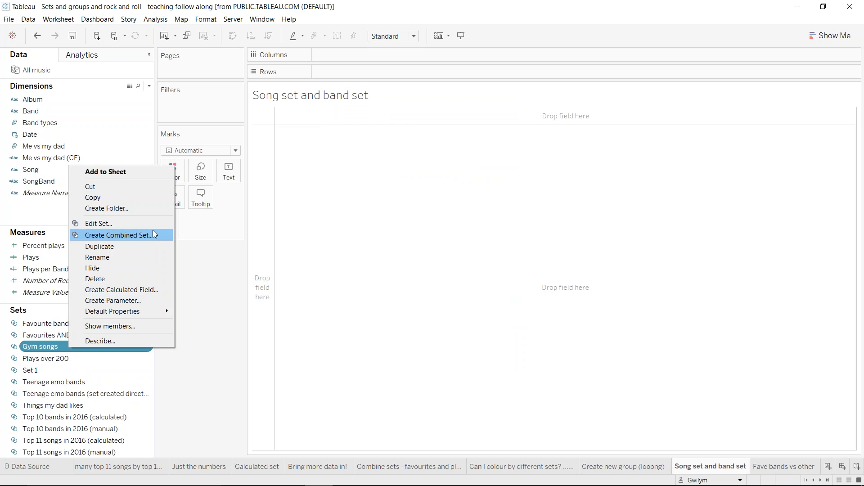
left_click(137, 235)
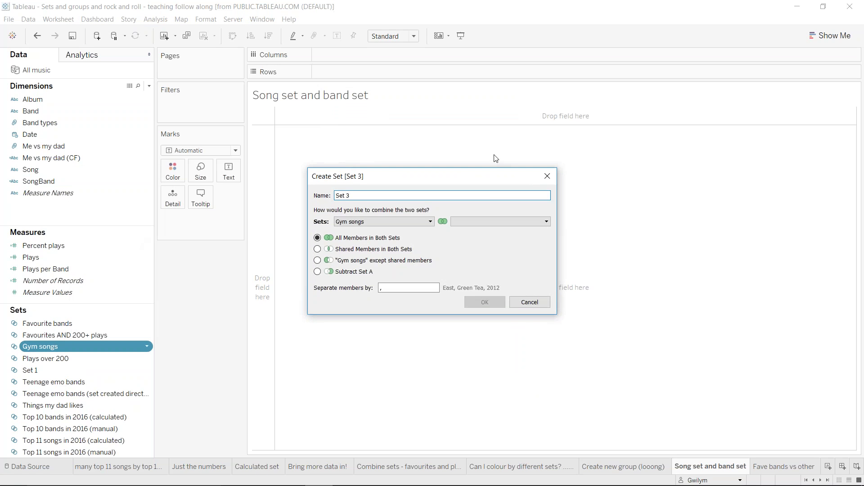
left_click(488, 222)
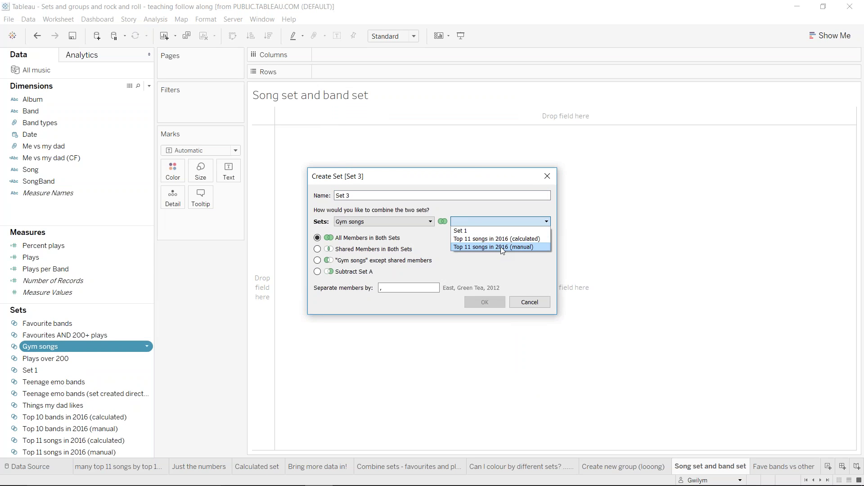
left_click(506, 208)
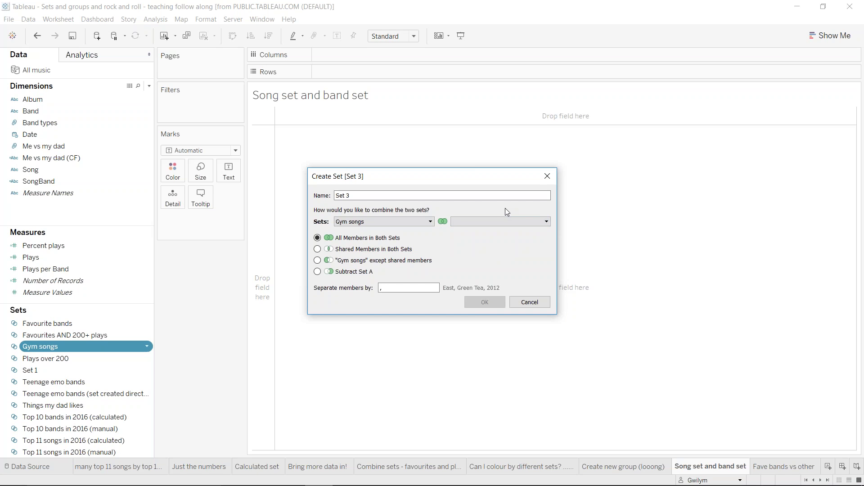
left_click(548, 176)
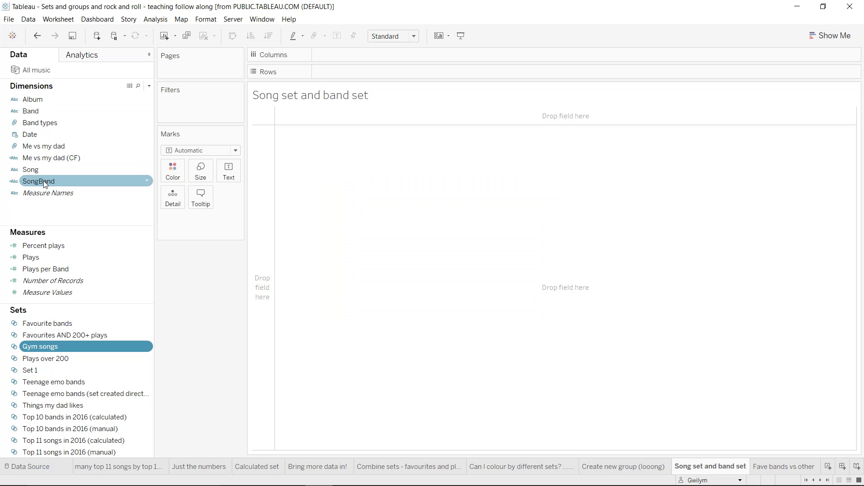
- Create a combined field from the Song and Band dimensions
left_click(49, 170)
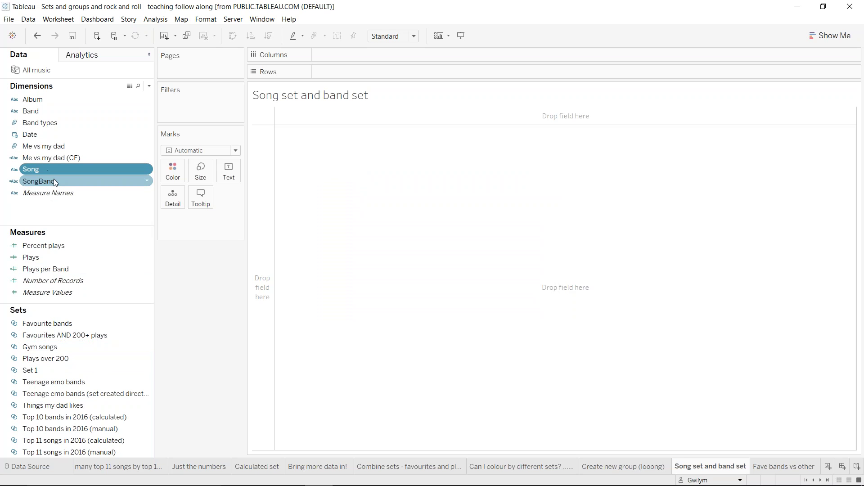
left_click(53, 180, "ctrl")
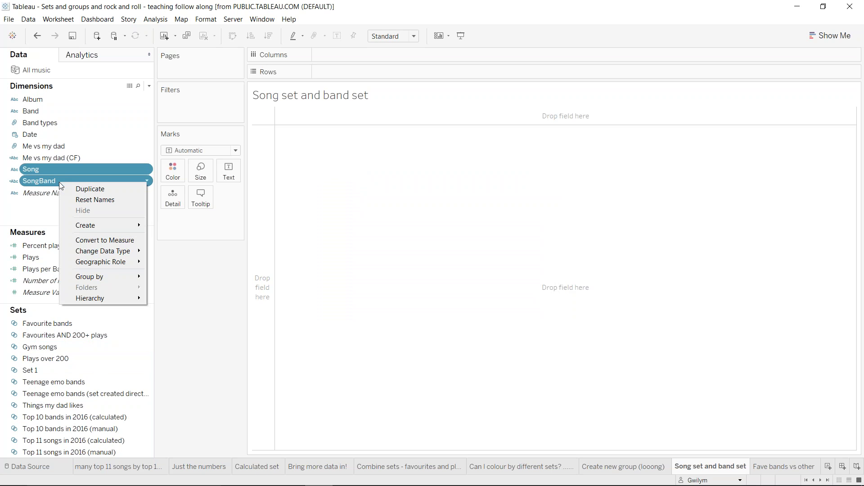
right_click(59, 182)
key("Escape")
left_click(47, 180, "ctrl")
left_click(40, 112, "ctrl")
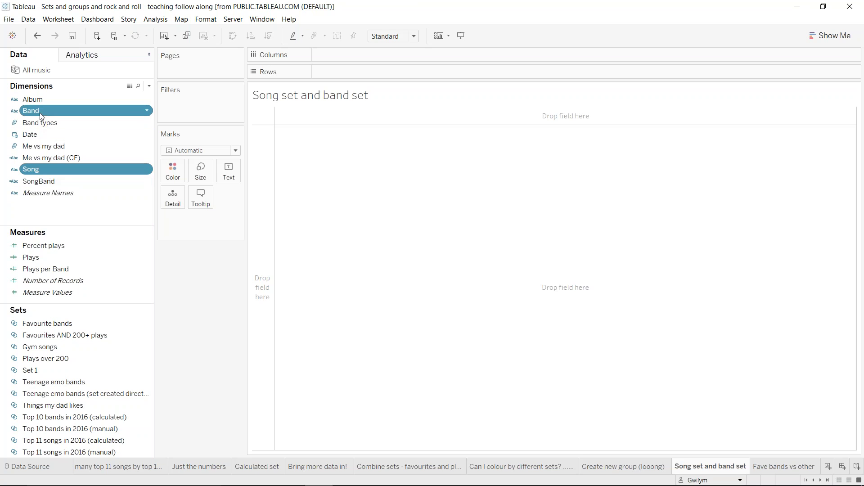
right_click(40, 110)
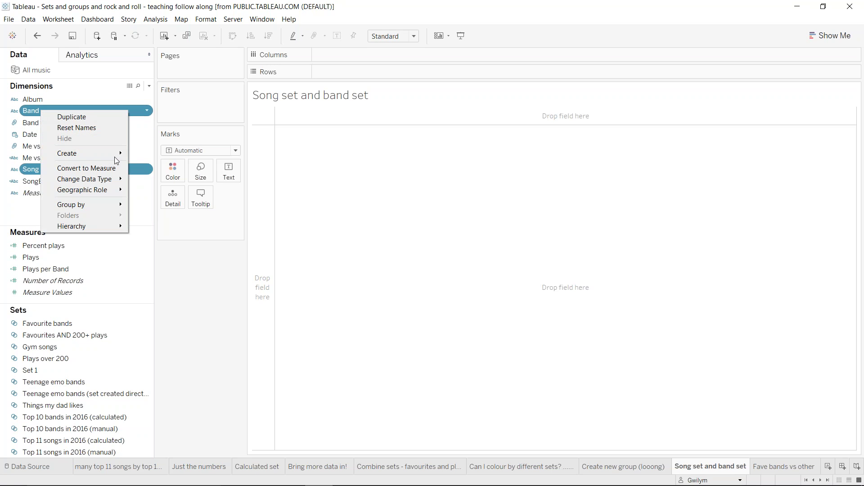
mouse_move(114, 156)
left_click(167, 166)
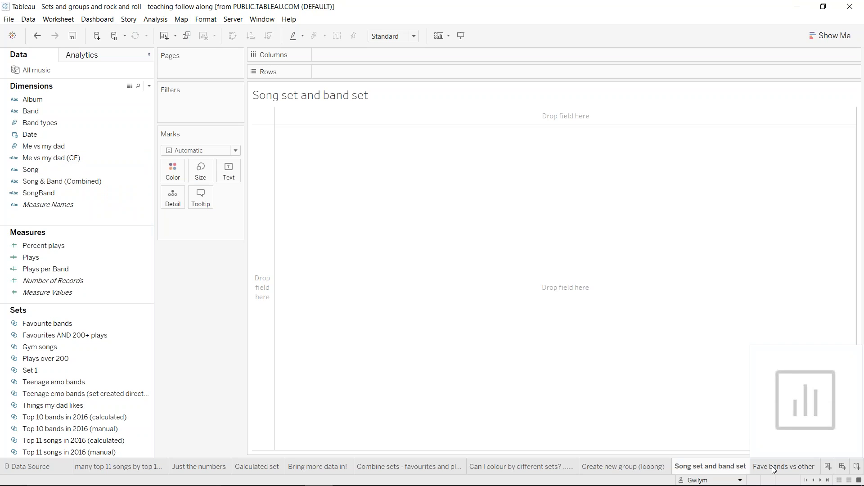
- Compare the create commands available for the combined Song & Band field with those for SongBand
right_click(80, 182)
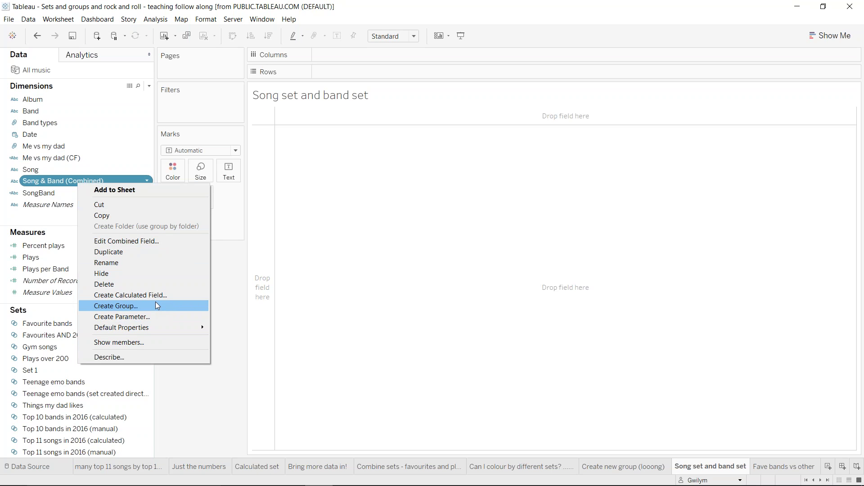
left_click(472, 19)
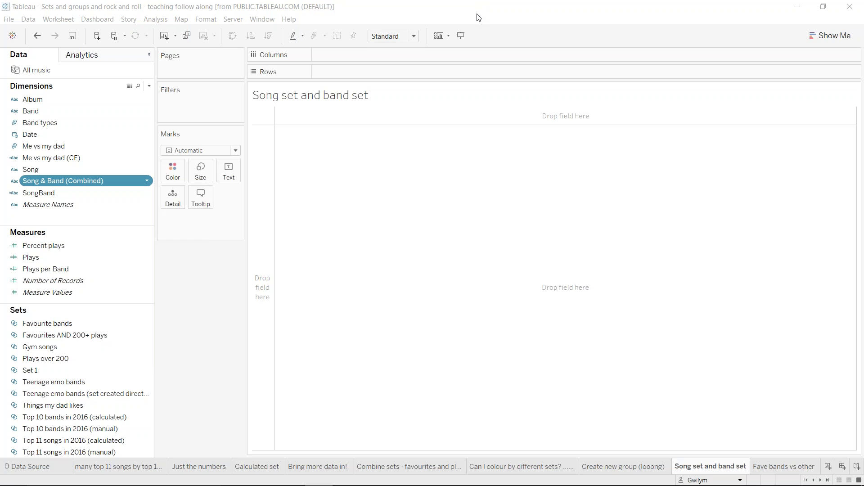
right_click(77, 182)
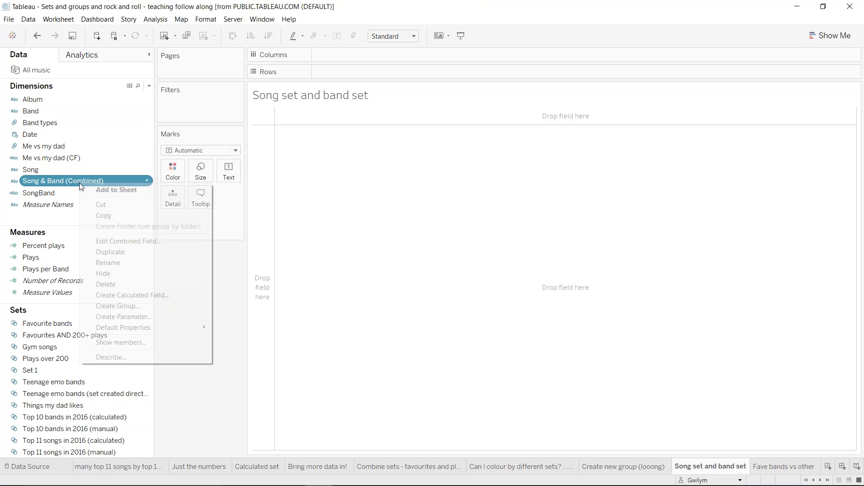
right_click(41, 192)
mouse_move(98, 319)
left_click(189, 290)
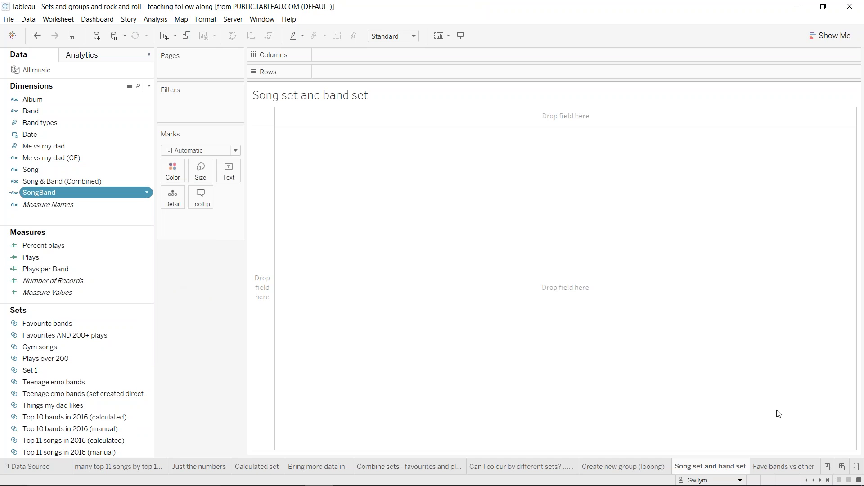
- On the Fave bands vs other sheet, place Date on Columns as continuous MONTH(Date) and set the mark type to Line
left_click(783, 470)
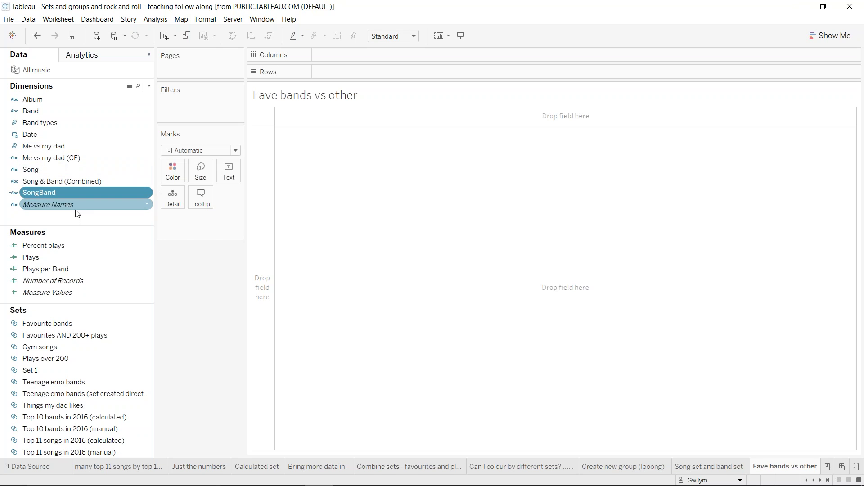
left_click(43, 135)
left_click_drag(43, 136, 379, 56)
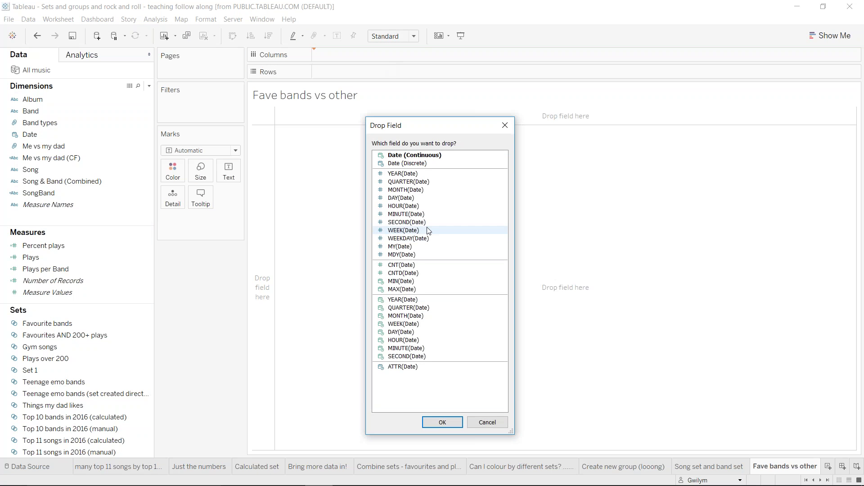
left_click(405, 316)
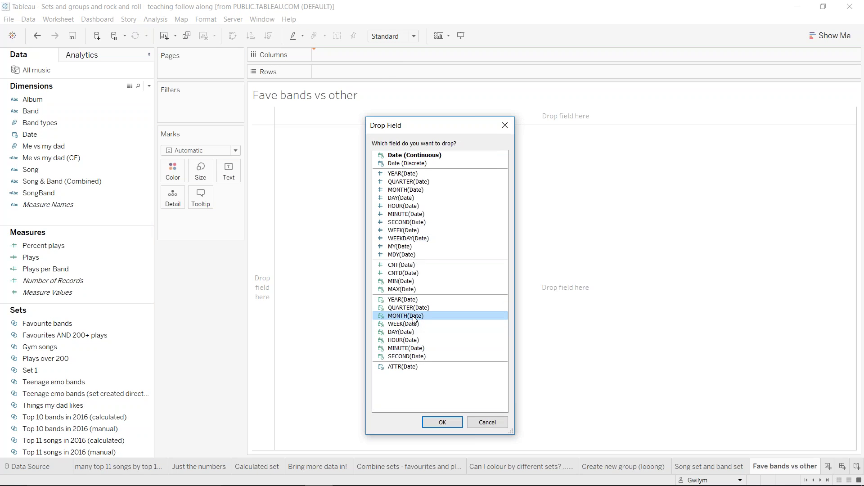
left_click(455, 420)
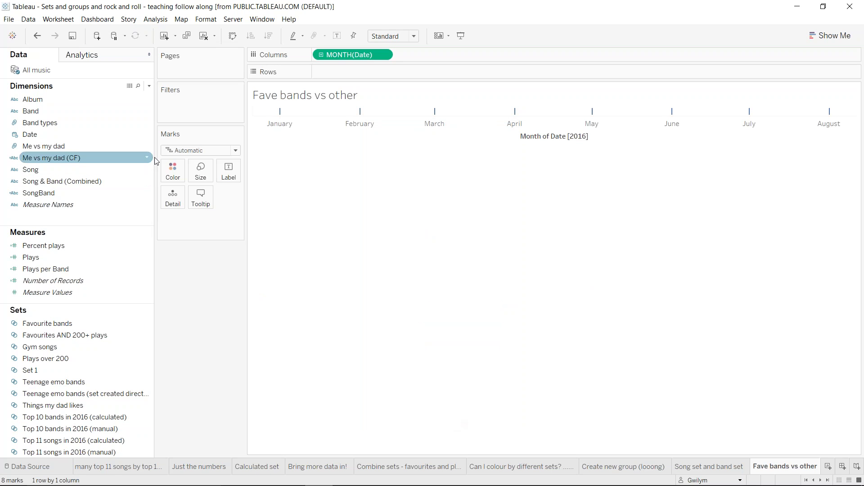
left_click(200, 150)
left_click(182, 183)
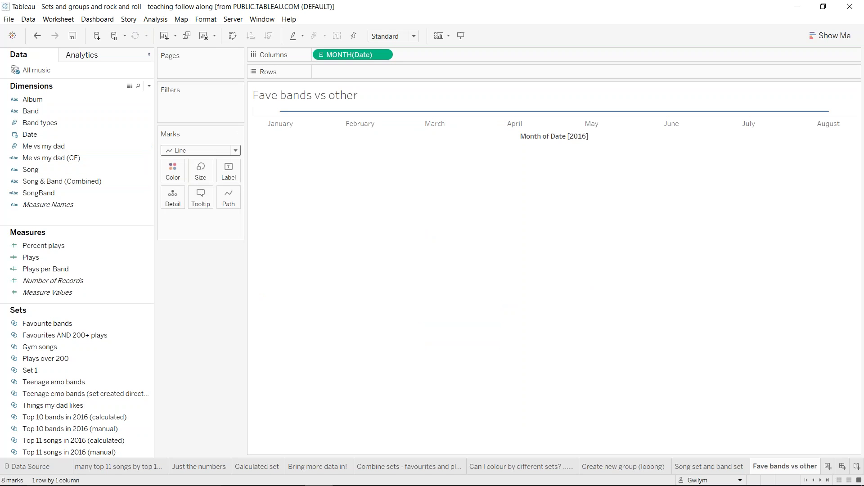
- Plot Plays on Rows and colour the lines by whether bands are in or out of the Favourite bands set
mouse_move(31, 257)
left_mouse_down()
mouse_move(349, 85)
mouse_move(349, 72)
left_mouse_up()
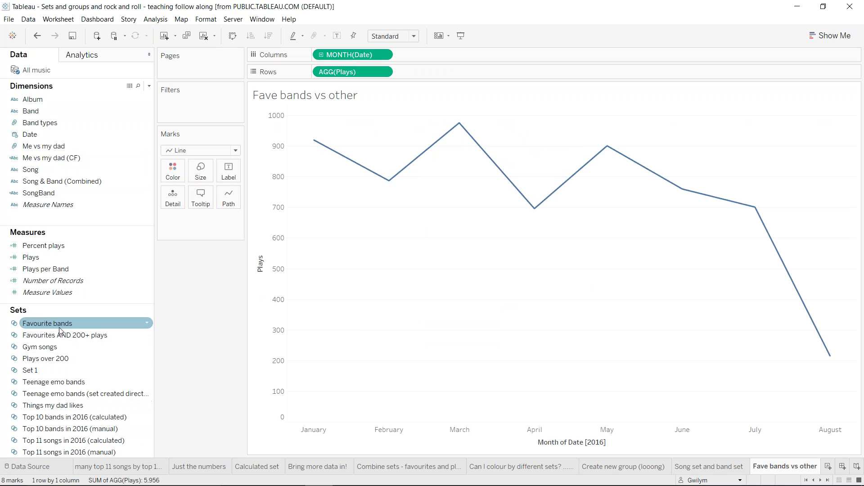
left_click_drag(60, 331, 173, 176)
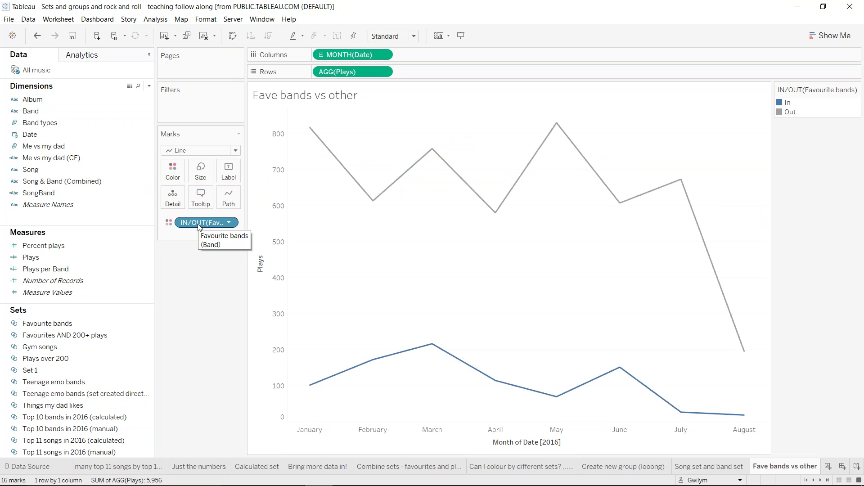
mouse_move(319, 137)
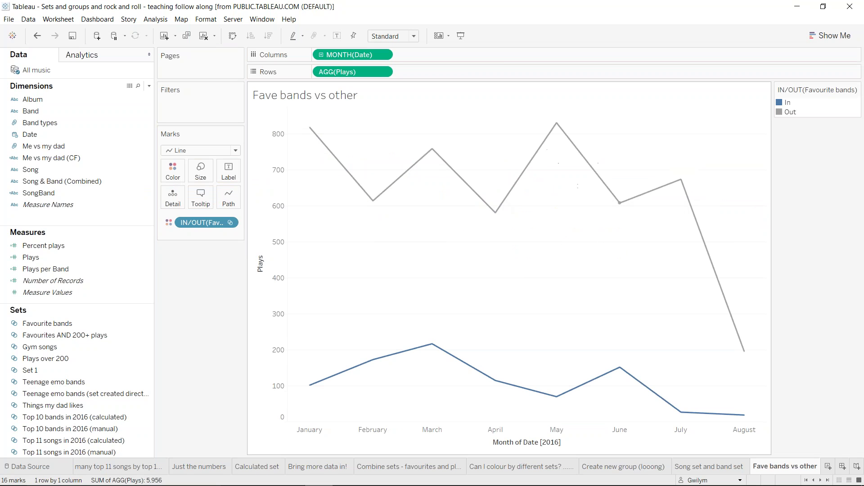
mouse_move(354, 367)
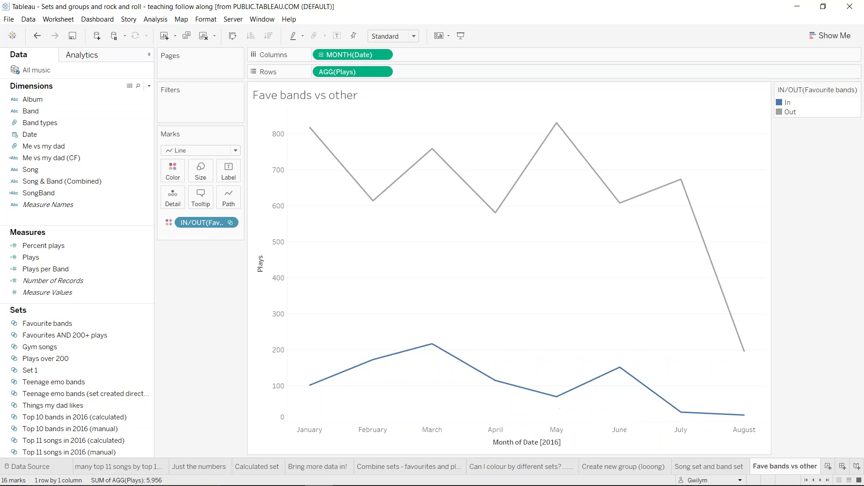
- Switch the Favourite bands colouring to set members, back to In/Out, and again to the individual members
left_click(229, 222)
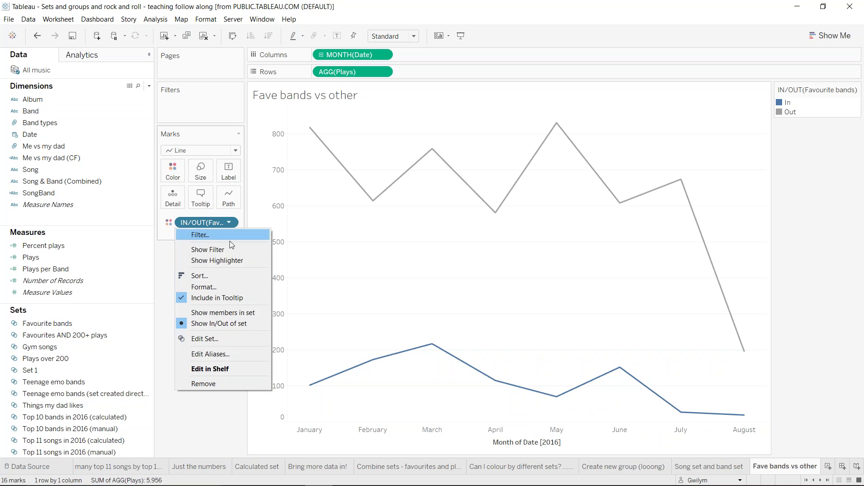
left_click(234, 314)
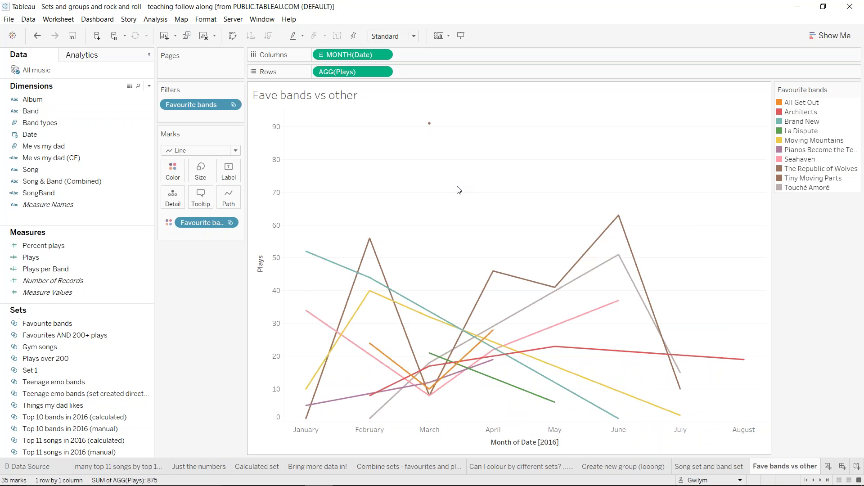
mouse_move(429, 125)
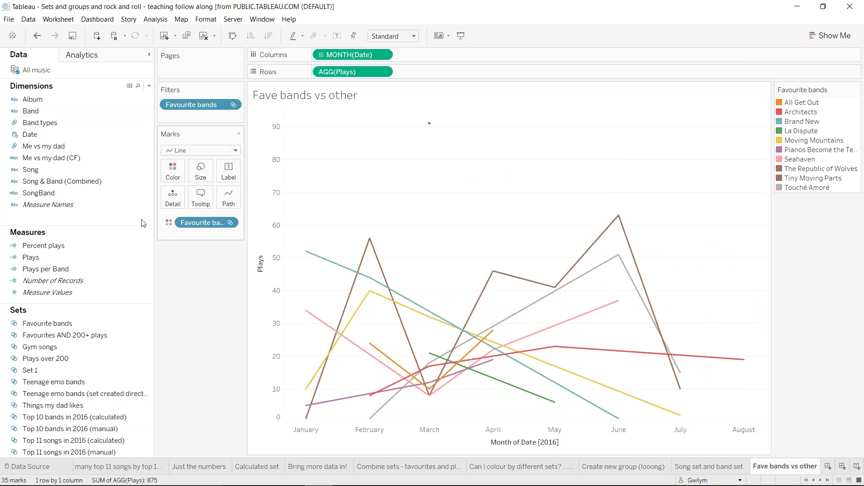
left_click(229, 223)
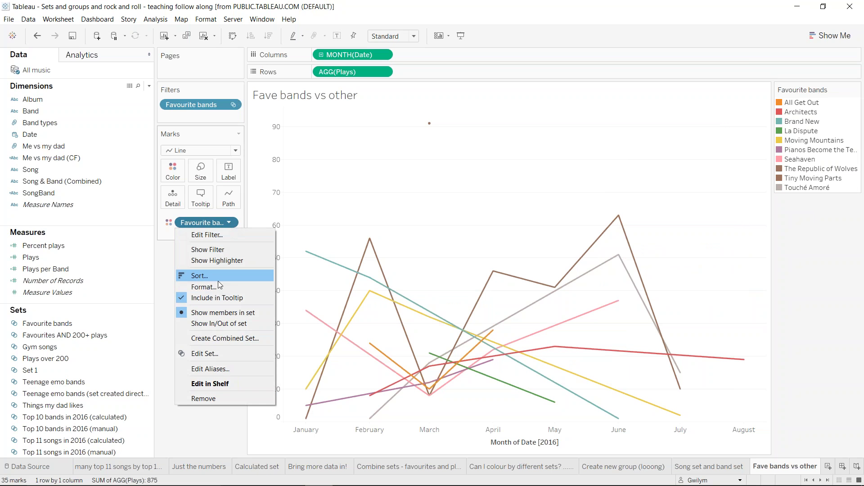
left_click(200, 324)
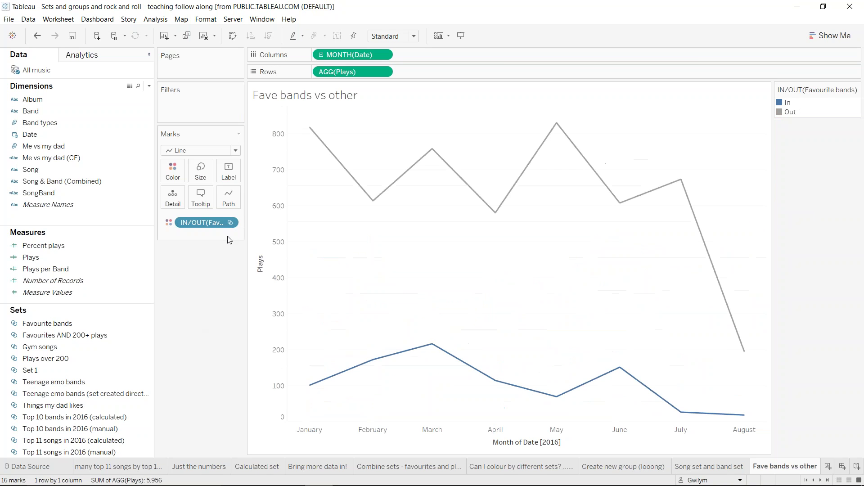
left_click(229, 223)
left_click(202, 313)
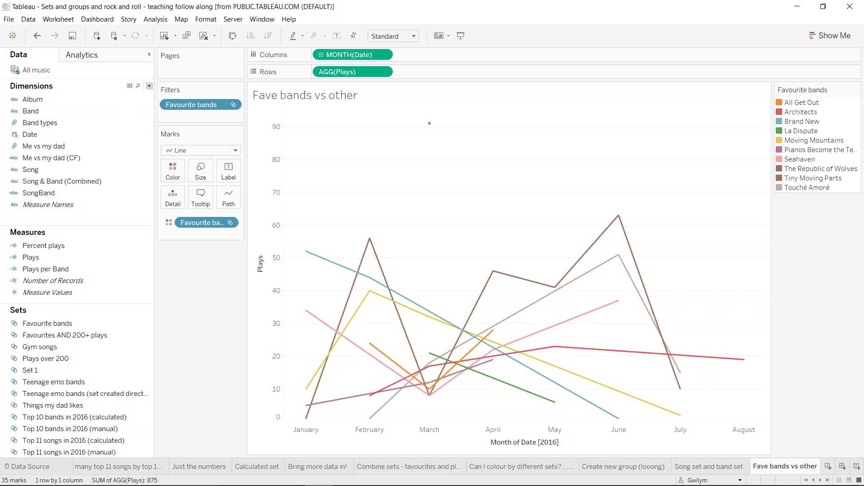
- Start a new calculated field named "Fave vs Other"
left_click(149, 85)
left_click(122, 96)
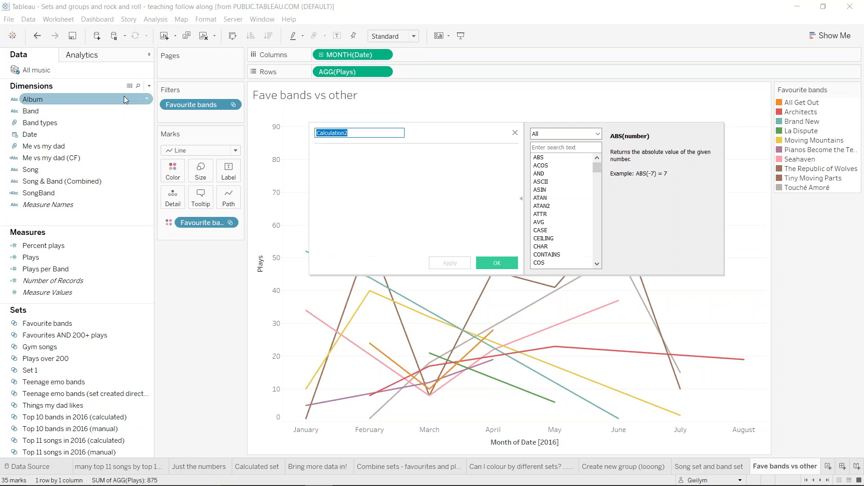
type("Fave ")
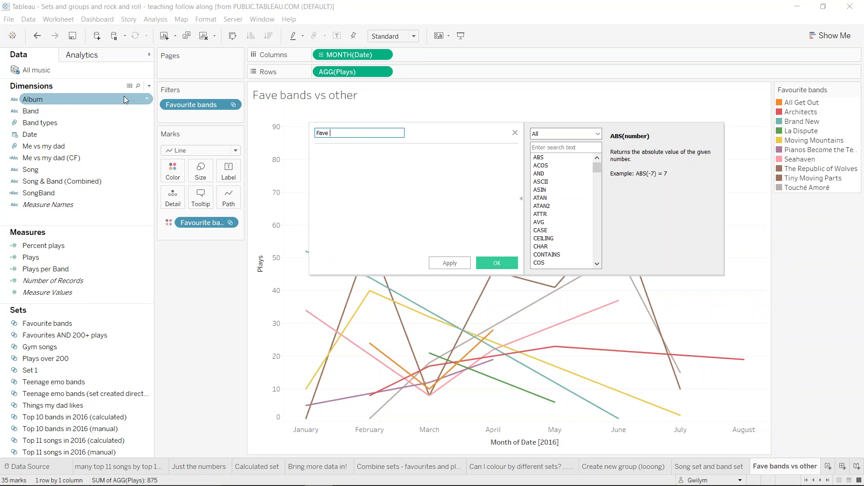
type("vs Other")
key("Tab")
- Define the calculated field as IF [Favourite bands] THEN [Band] ELSE "Other" END and save it
type("IF ")
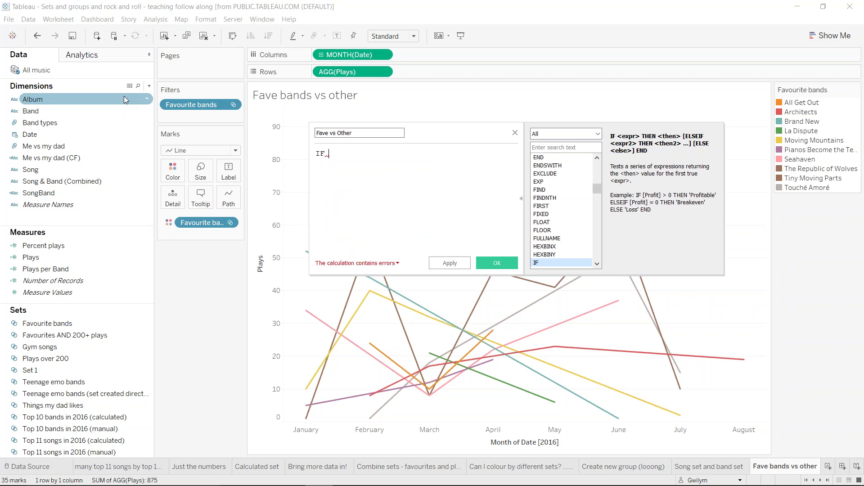
type("[fav")
key("Return")
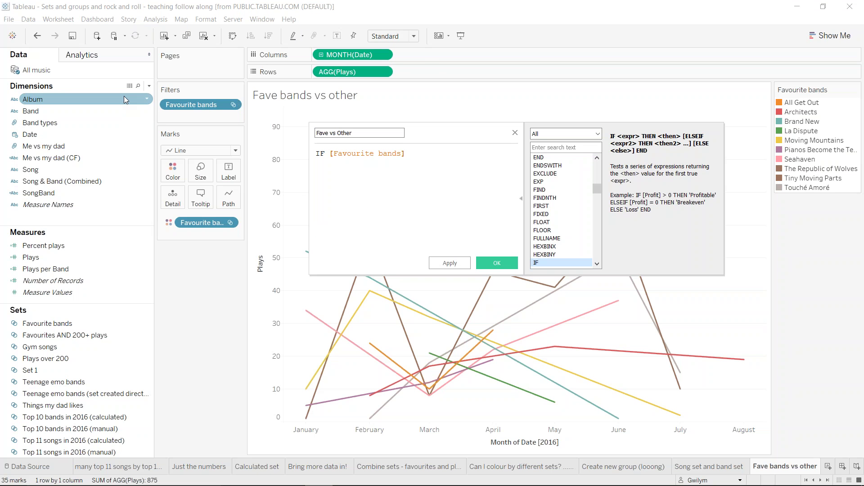
type("THEN ")
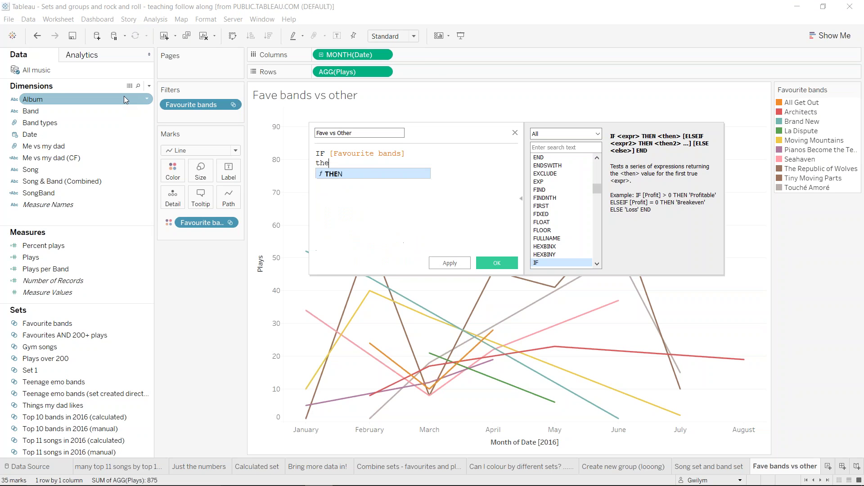
type("[band")
key("Return")
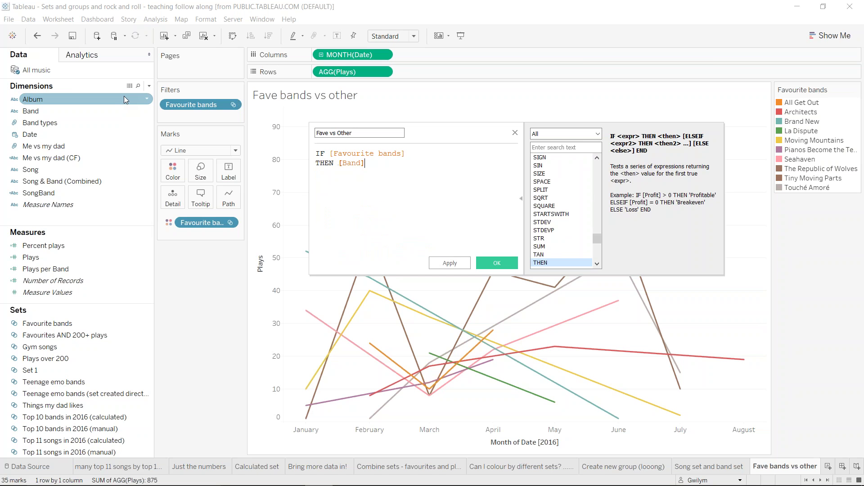
type("ELSE \"")
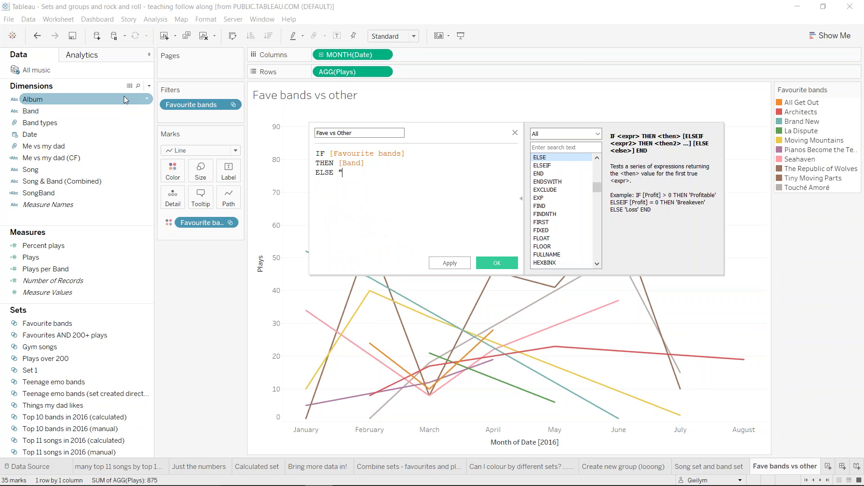
type("Other\" ")
type("END")
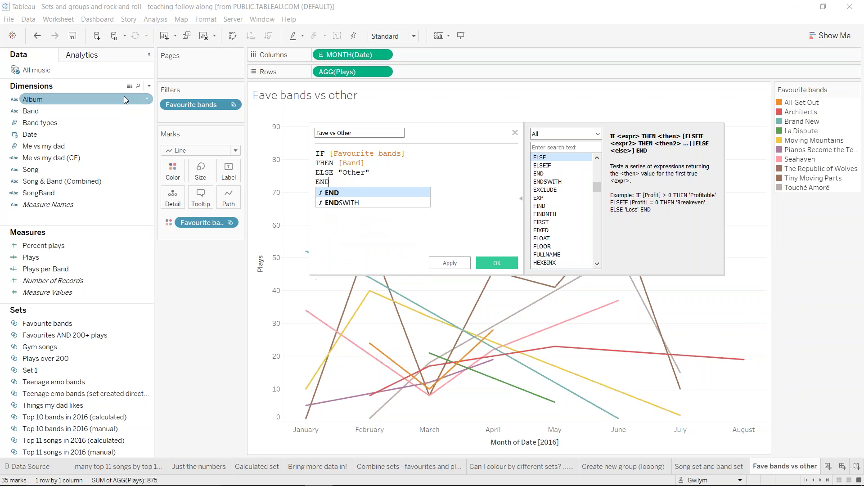
left_click(497, 263)
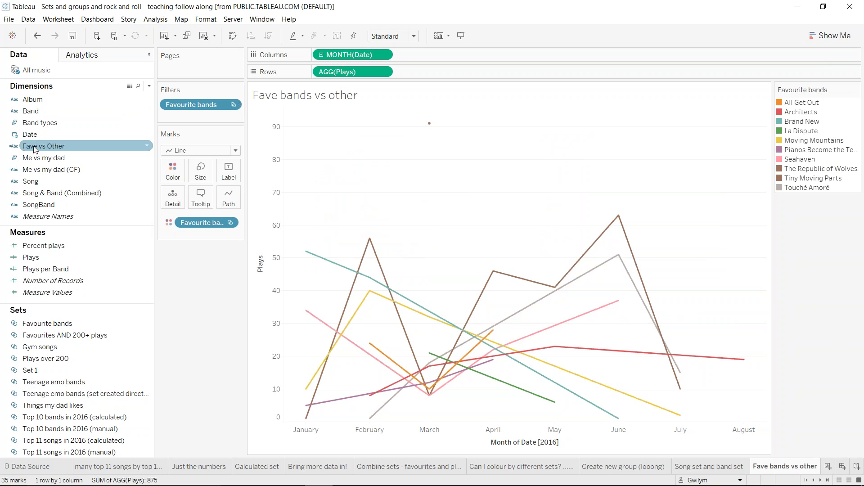
- Colour the lines by Fave vs Other and remove the Favourite bands filter from the sheet
left_click_drag(35, 149, 167, 172)
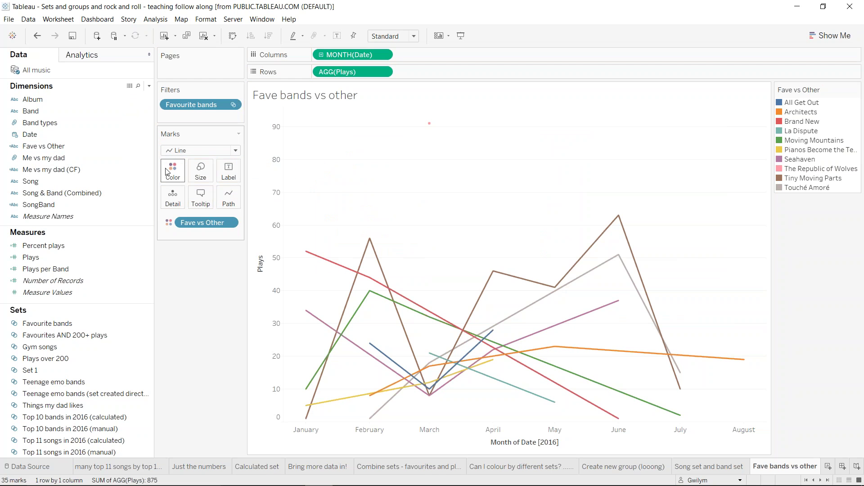
left_click(62, 132)
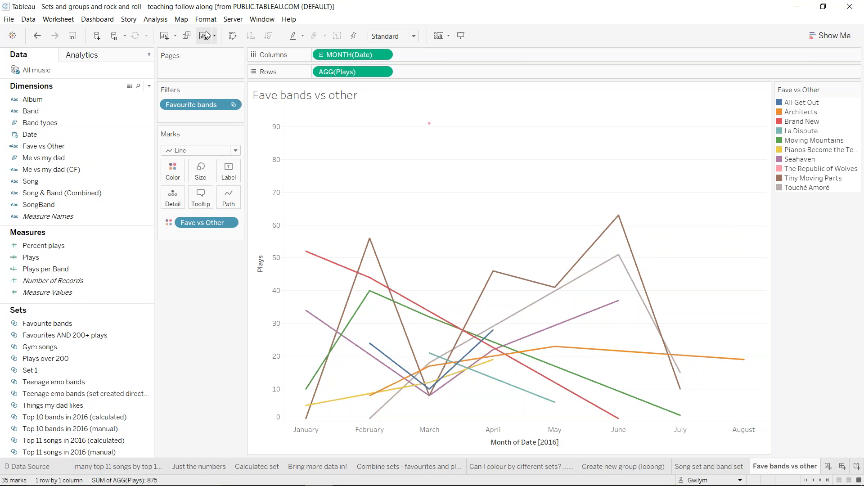
mouse_move(188, 229)
left_mouse_down()
mouse_move(198, 330)
mouse_move(199, 237)
left_mouse_up()
left_click_drag(197, 113, 221, 5)
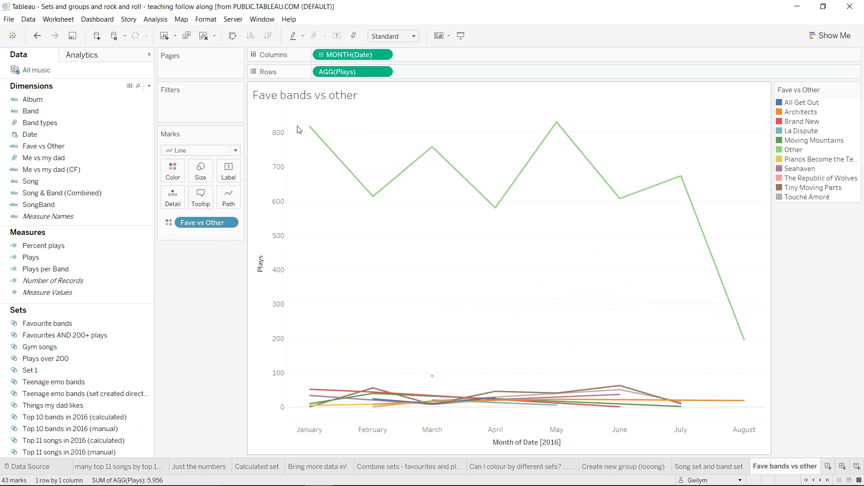
mouse_move(314, 134)
mouse_move(351, 396)
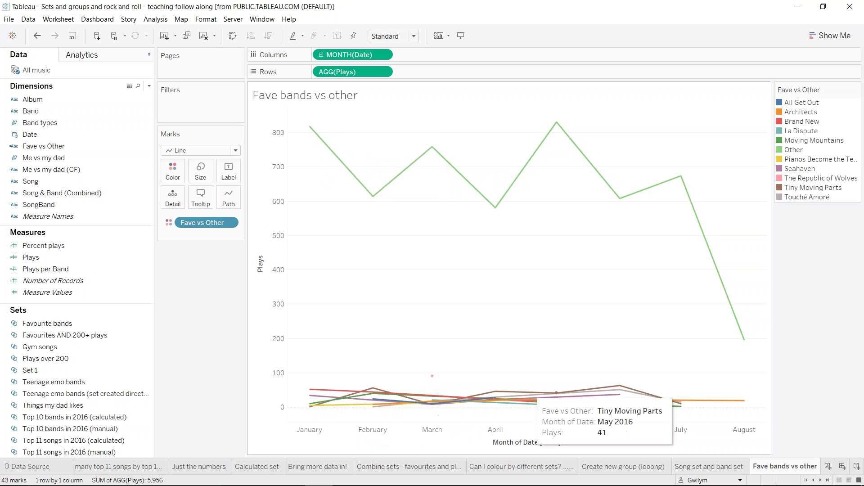
mouse_move(373, 205)
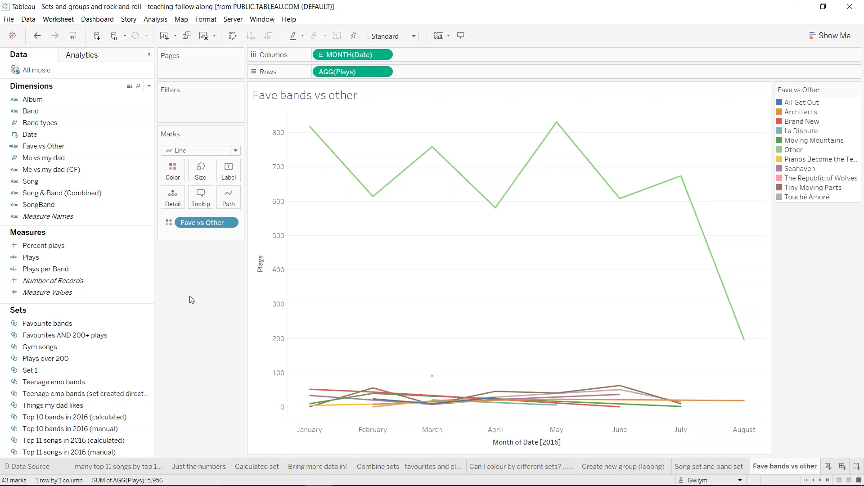
- Review the IF, THEN and ELSE lines of the Fave vs Other calculation without changing the formula
right_click(58, 145)
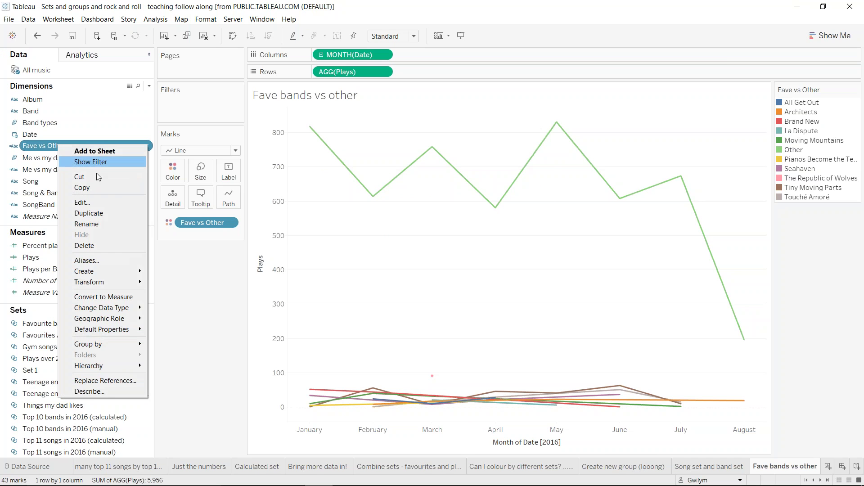
left_click(105, 203)
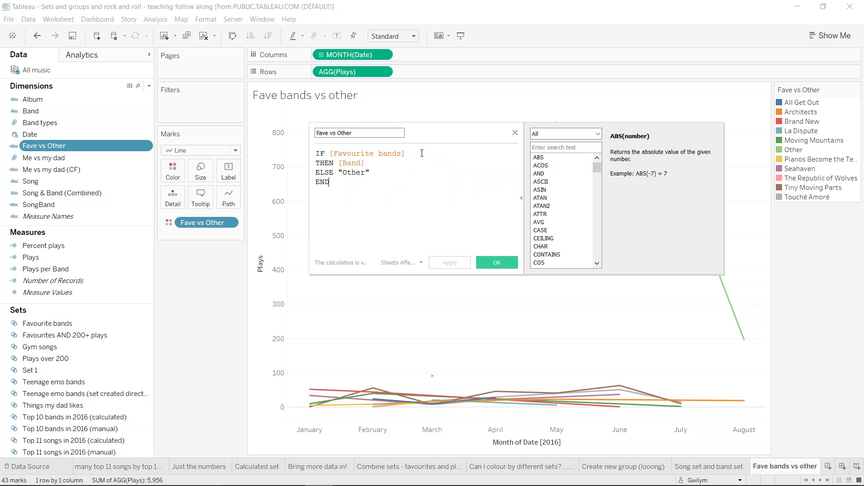
left_click_drag(422, 152, 315, 154)
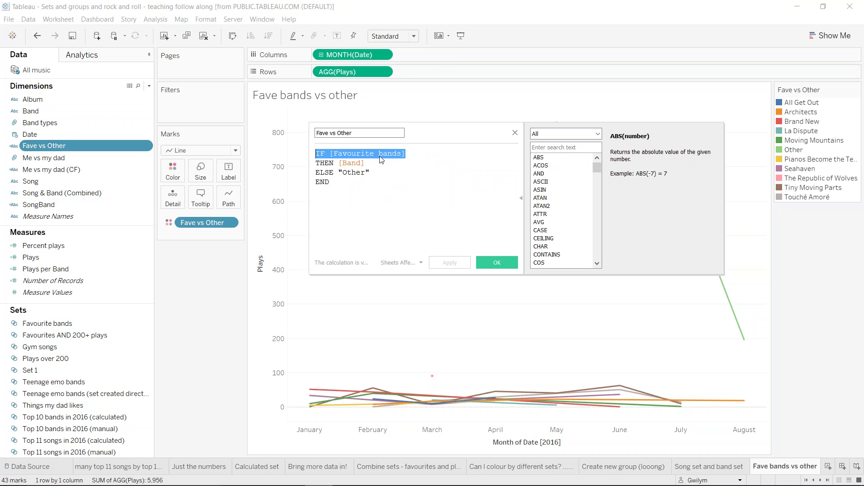
left_click(438, 155)
left_click_drag(366, 163, 316, 155)
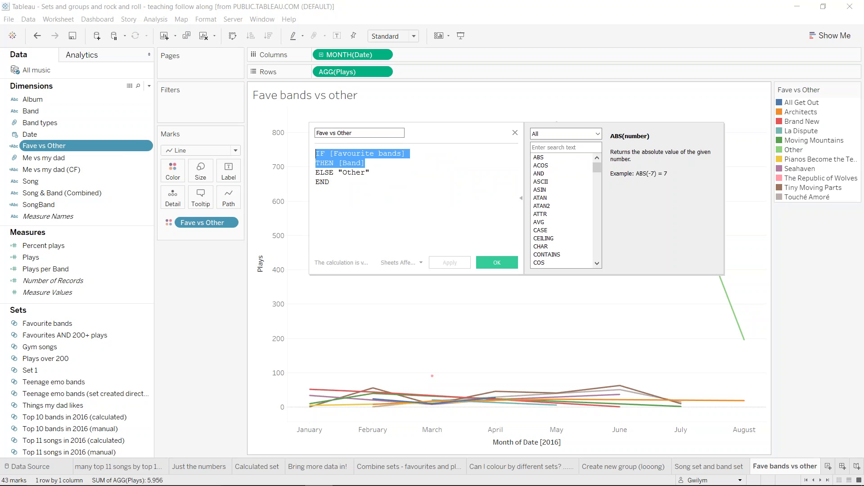
left_click(376, 164)
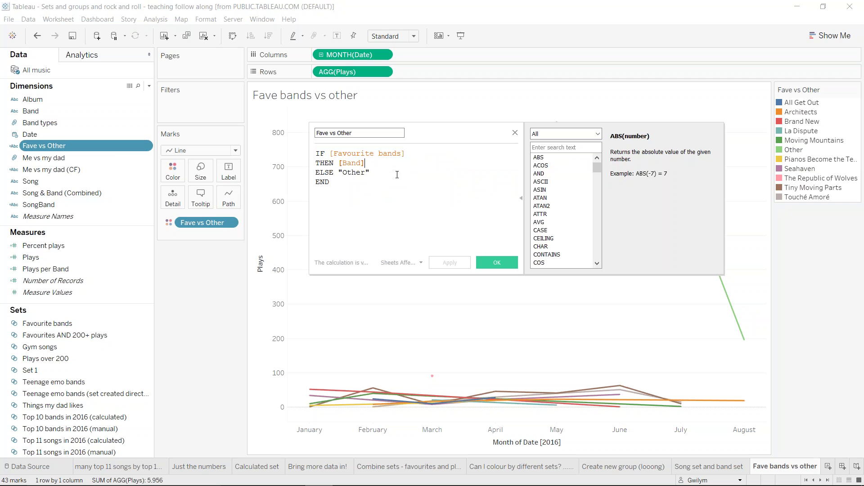
left_click_drag(375, 172, 315, 172)
left_click(376, 181)
left_click(496, 263)
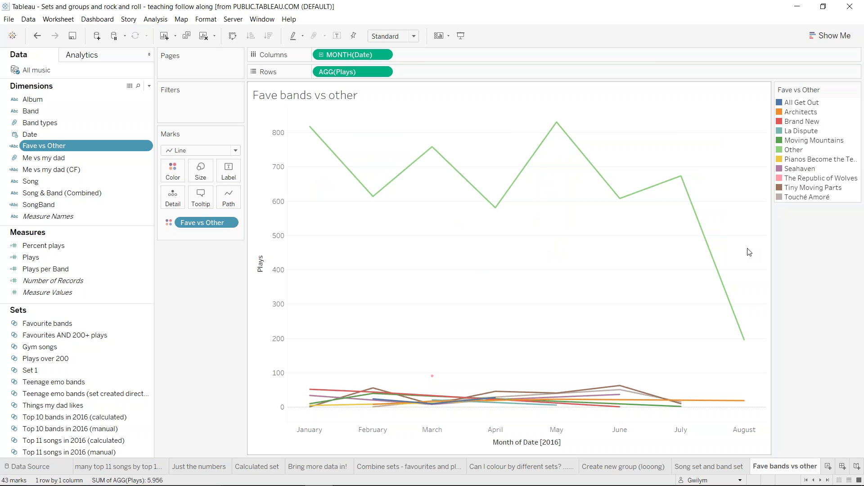
- Create a hierarchy from Fave vs Other and Band, with Fave vs Other placed above Band
mouse_move(702, 247)
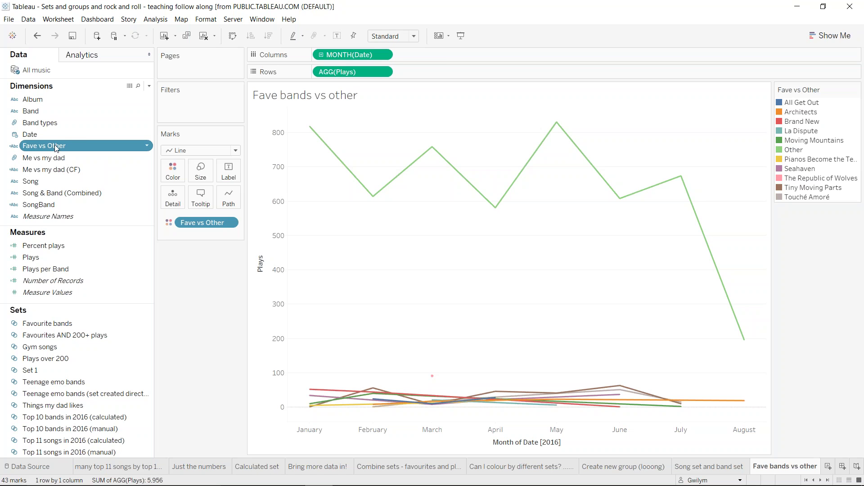
left_click_drag(56, 148, 69, 112)
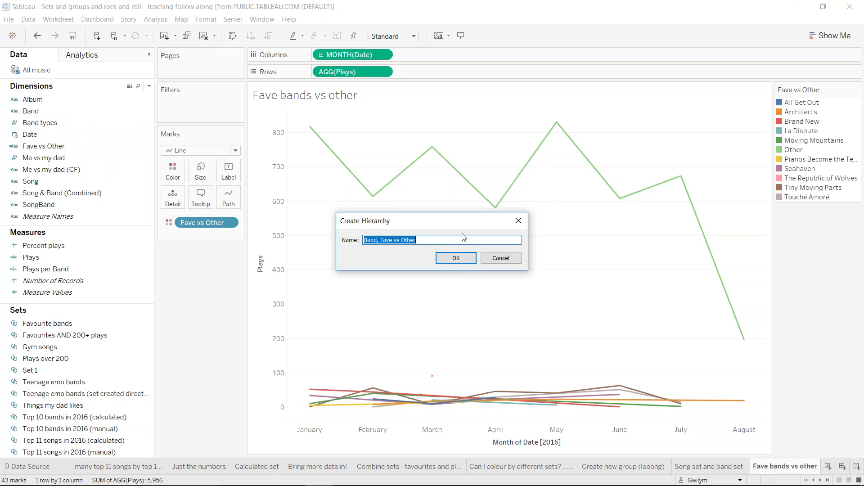
left_click(456, 260)
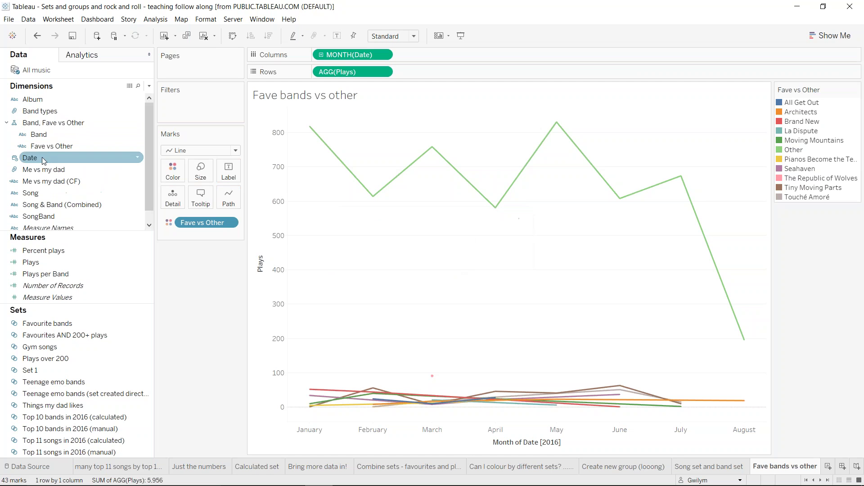
left_click(54, 151)
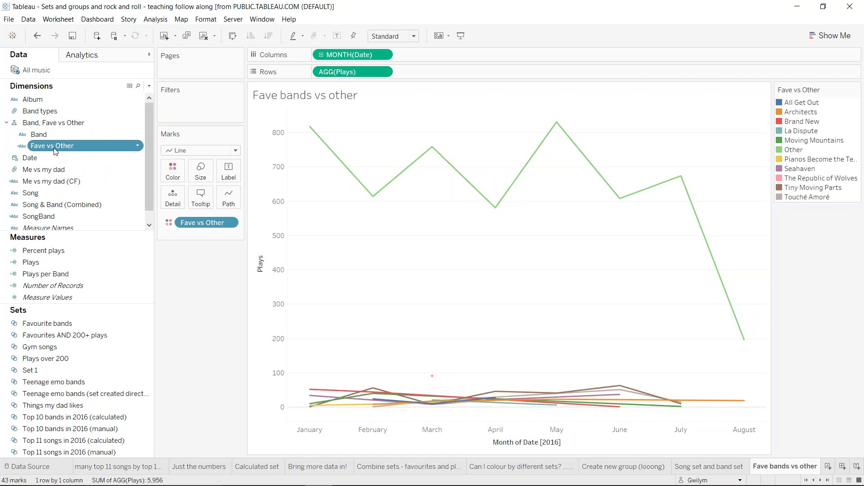
left_click_drag(55, 151, 48, 129)
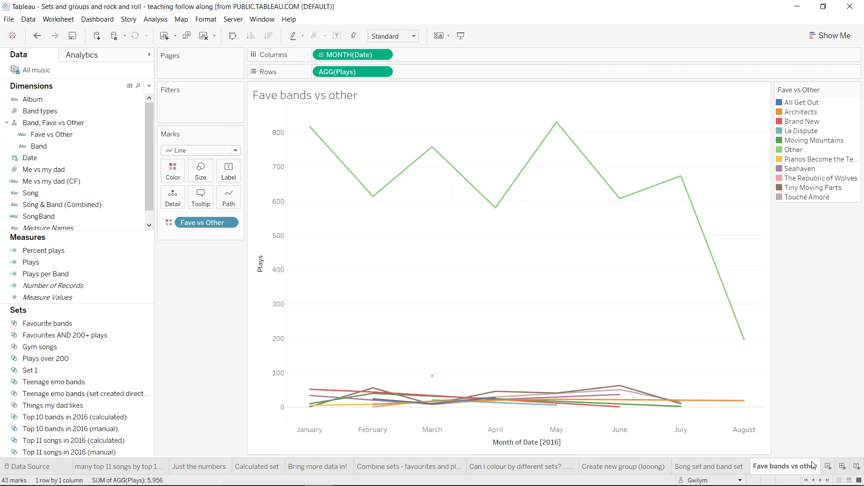
- On the "Can do it with a hierarchy too" sheet, build a bar chart of Plays by Fave vs Other, sorted descending
mouse_move(795, 463)
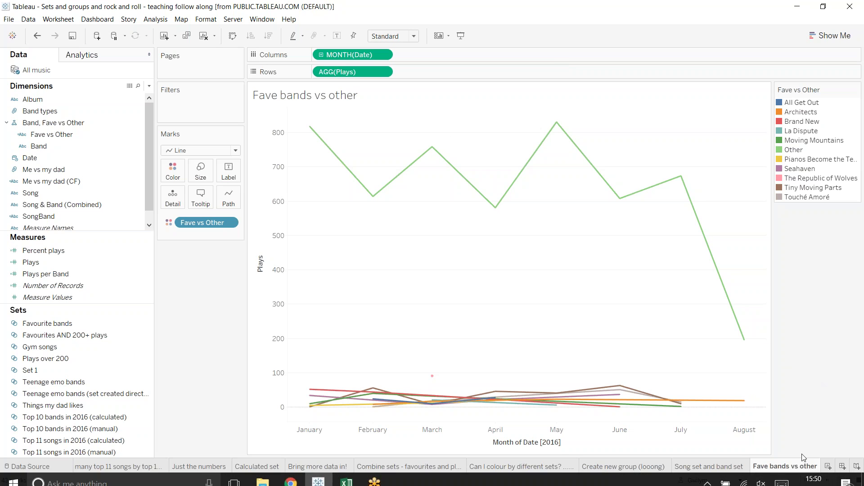
left_click(798, 463)
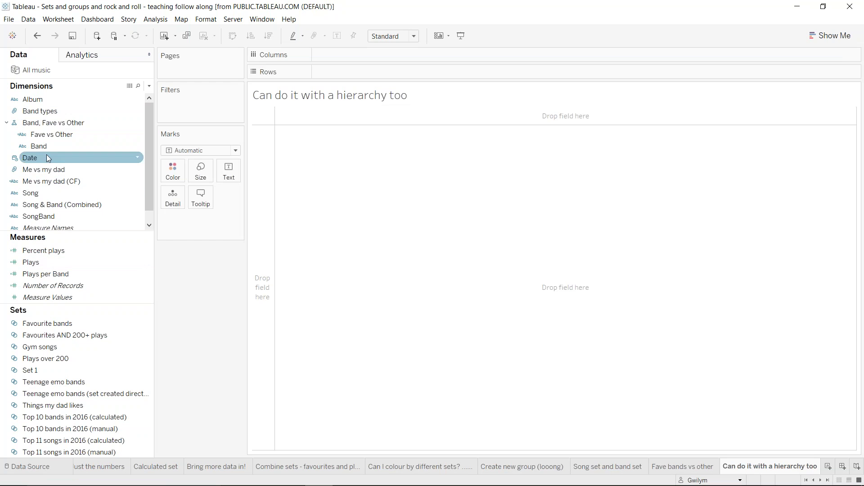
left_click_drag(52, 135, 355, 79)
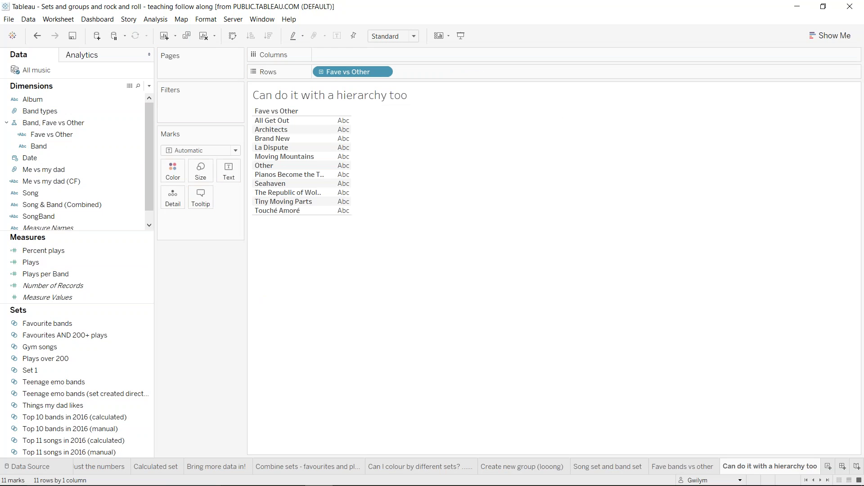
left_click_drag(40, 262, 360, 55)
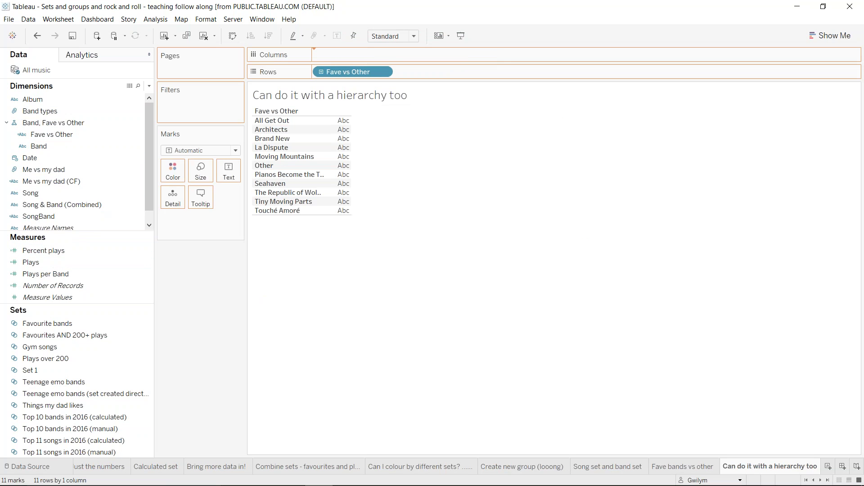
left_click(269, 38)
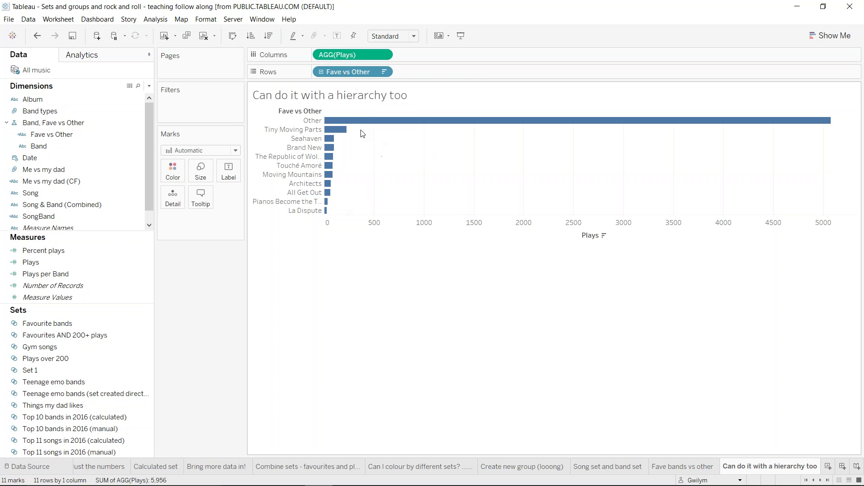
- Drill down from Fave vs Other to Band, examine the individual bands' plays, and collapse the hierarchy again
mouse_move(362, 134)
mouse_move(328, 211)
mouse_move(453, 125)
left_click(321, 72)
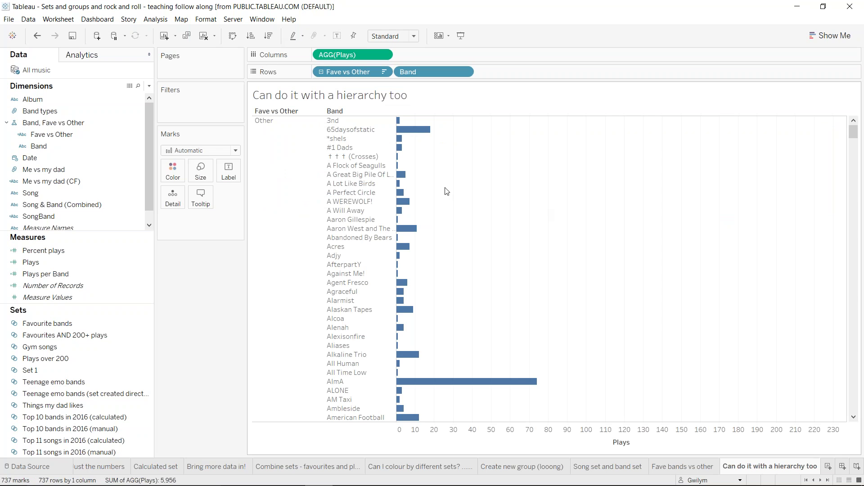
scroll(422, 174, "down", 5)
scroll(423, 170, "down", 3)
scroll(463, 209, "up", 8)
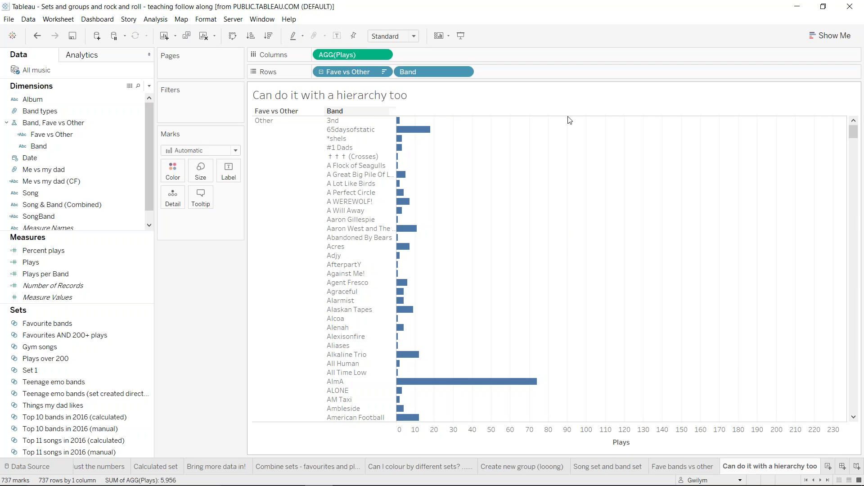
left_click(321, 73)
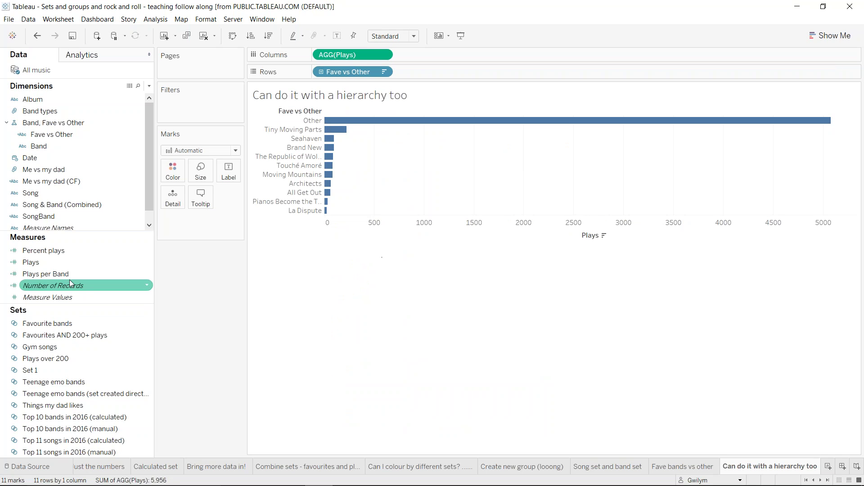
- Colour the Fave vs Other bars by membership in the Favourite bands set
left_click(68, 325)
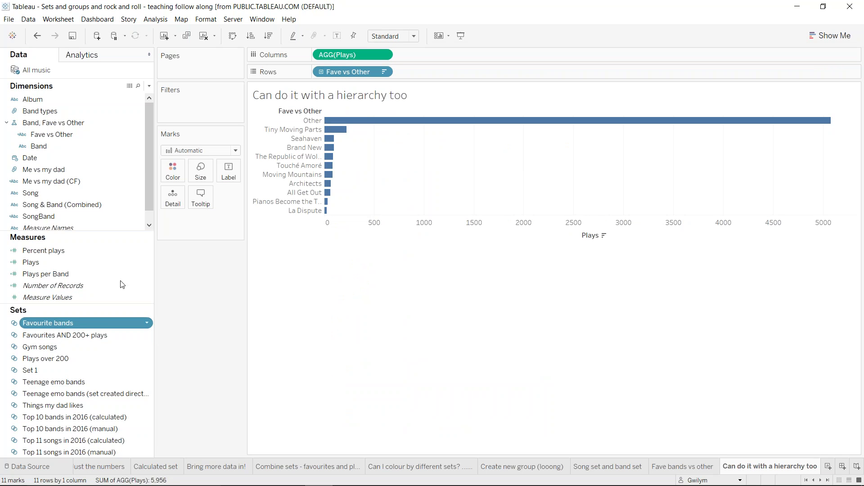
left_click_drag(68, 323, 173, 171)
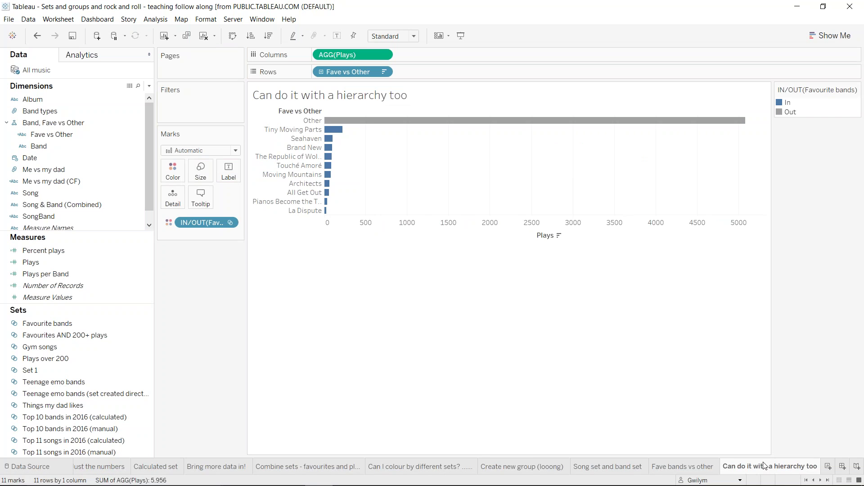
- On the "Lots of plays but mostly one song" sheet, build a bar chart of Plays by Band, sorted descending
key("ctrl+Tab")
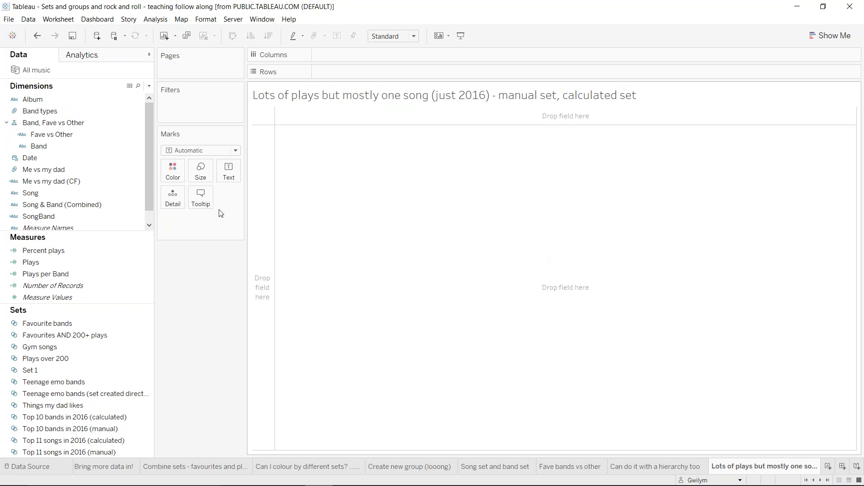
left_click_drag(45, 146, 344, 71)
left_click(38, 265)
left_click_drag(39, 264, 352, 55)
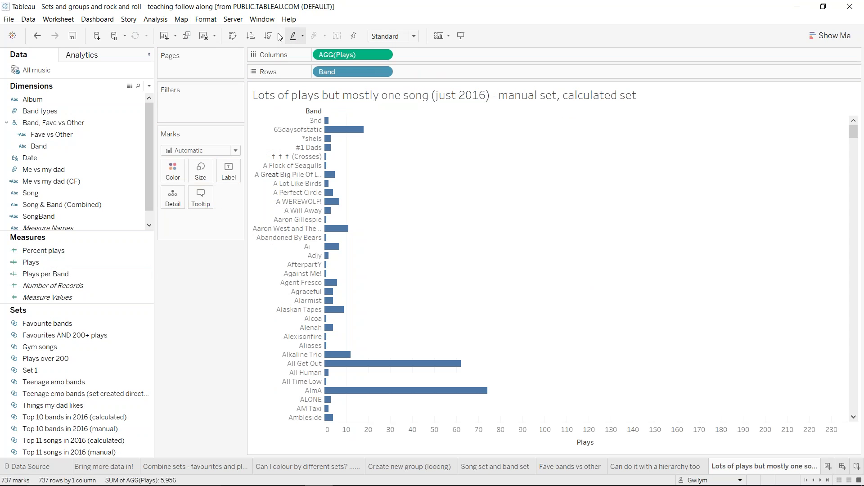
left_click(270, 36)
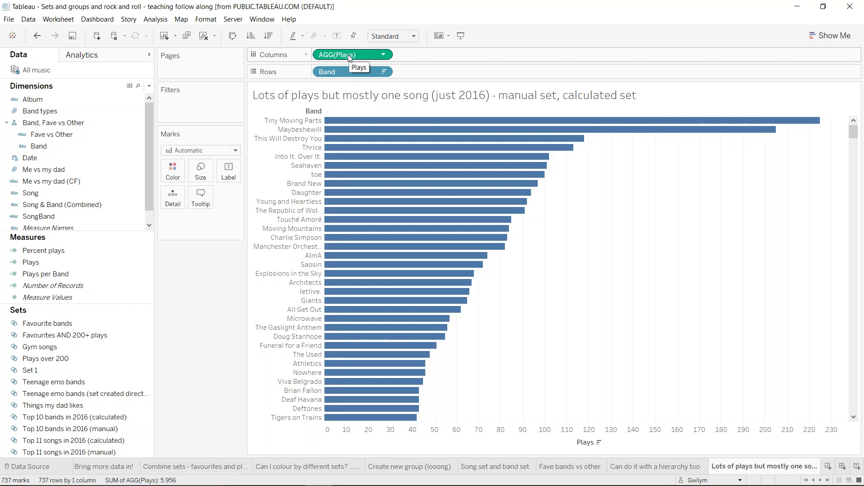
- Replace Plays with Percent plays on the columns and split each band's bar by SongBand as detail
left_click_drag(349, 58, 292, 12)
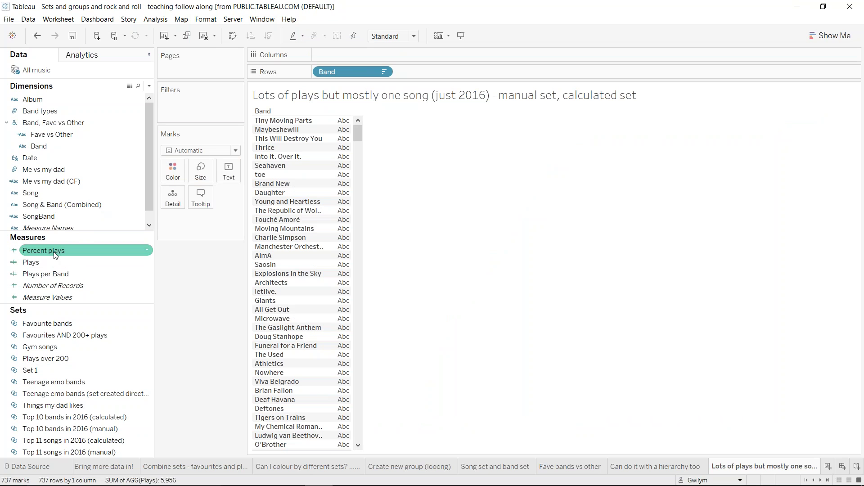
left_click_drag(56, 251, 351, 54)
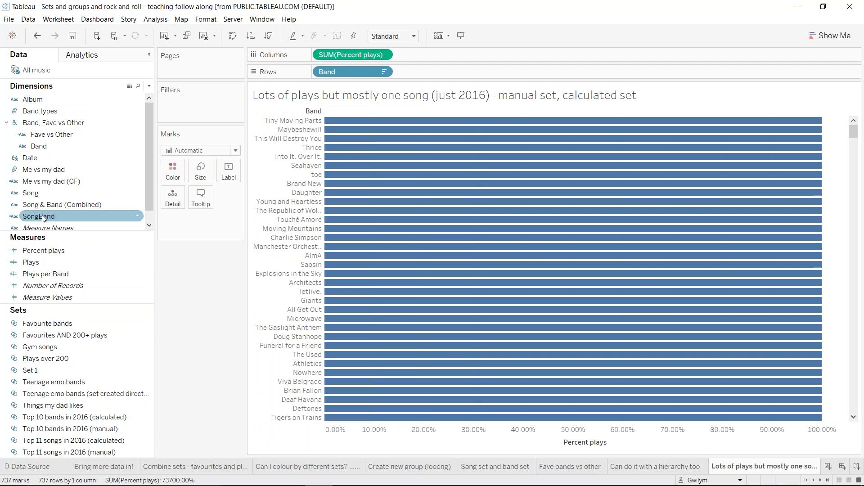
left_click_drag(45, 219, 174, 198)
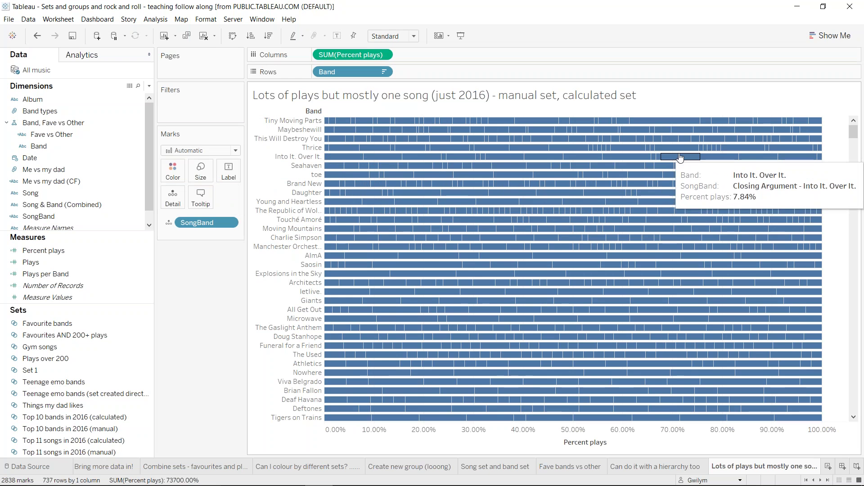
scroll(838, 207, "down", 2)
scroll(838, 207, "down", 4)
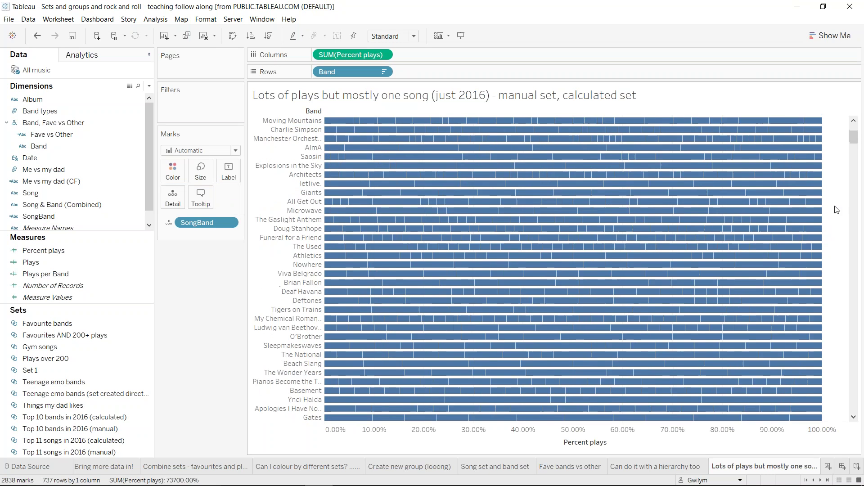
scroll(835, 212, "up", 2)
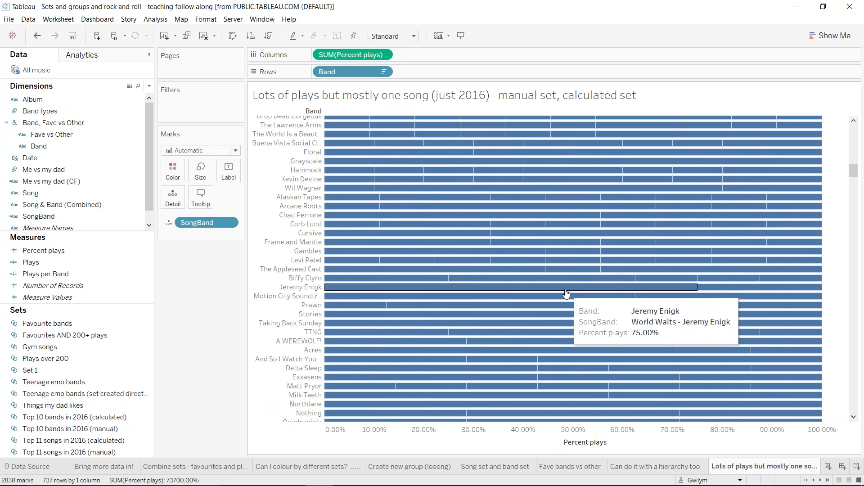
scroll(567, 293, "up", 15)
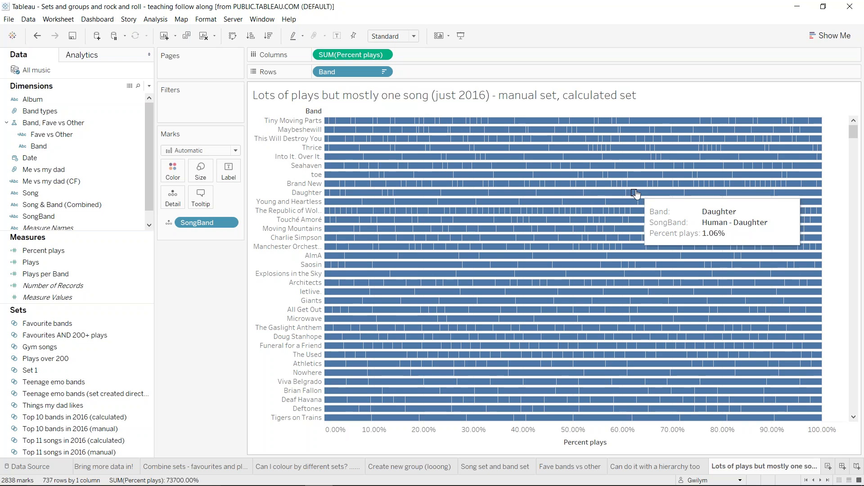
- Create a new calculated field and name it "One song band?"
left_click(101, 251)
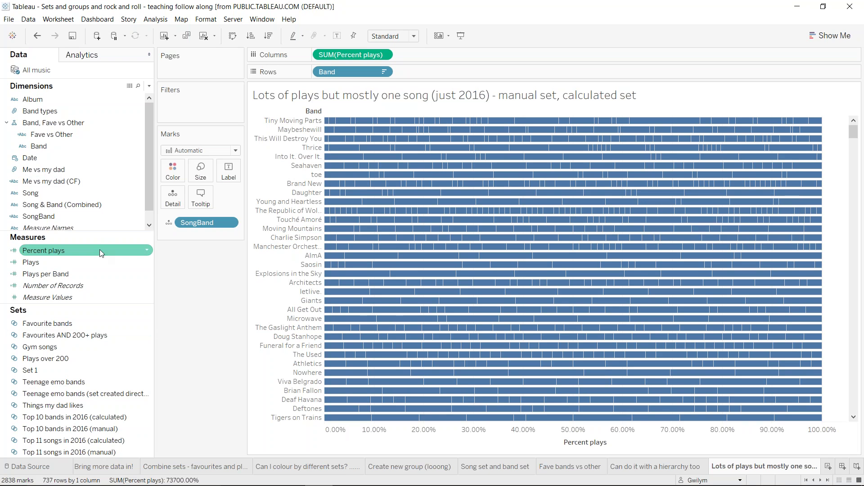
left_click(99, 252, "ctrl")
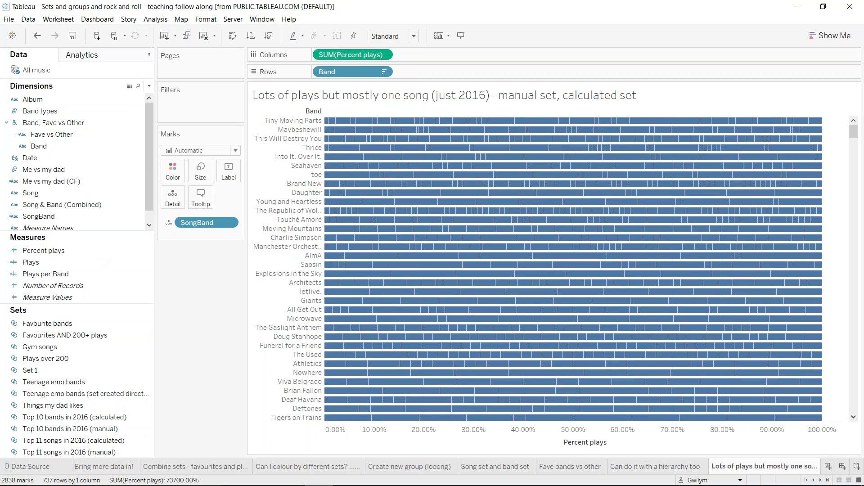
left_click(149, 85)
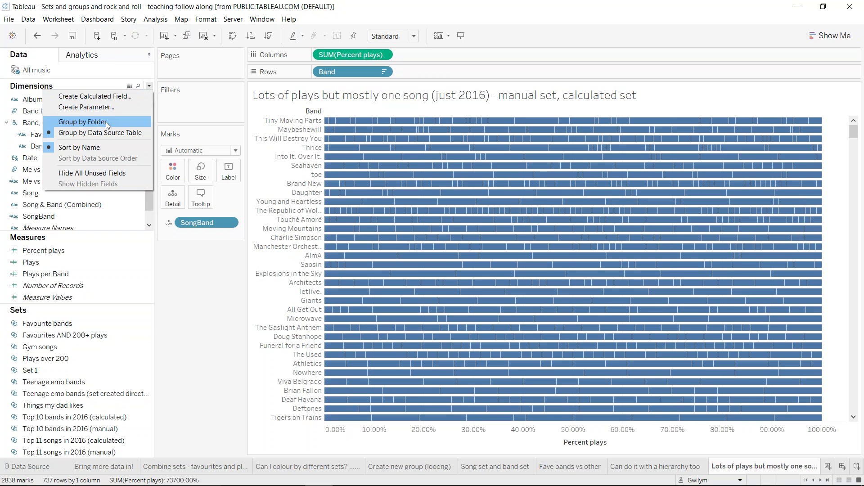
left_click(97, 96)
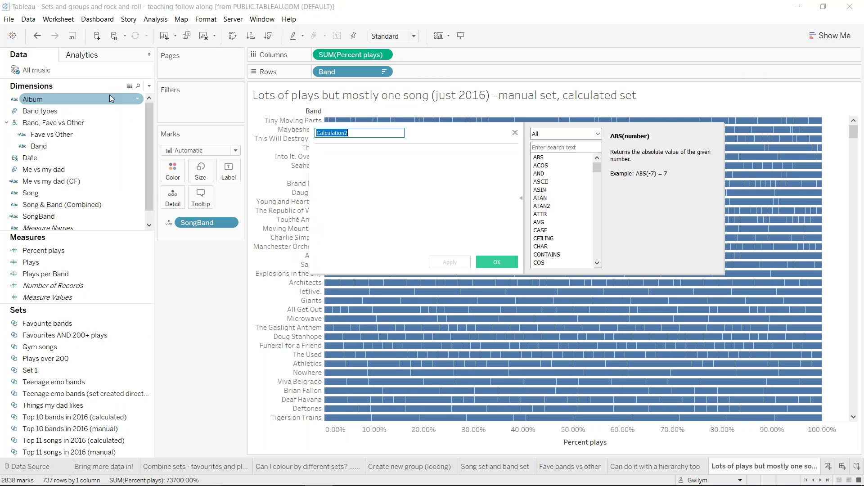
type("One sond")
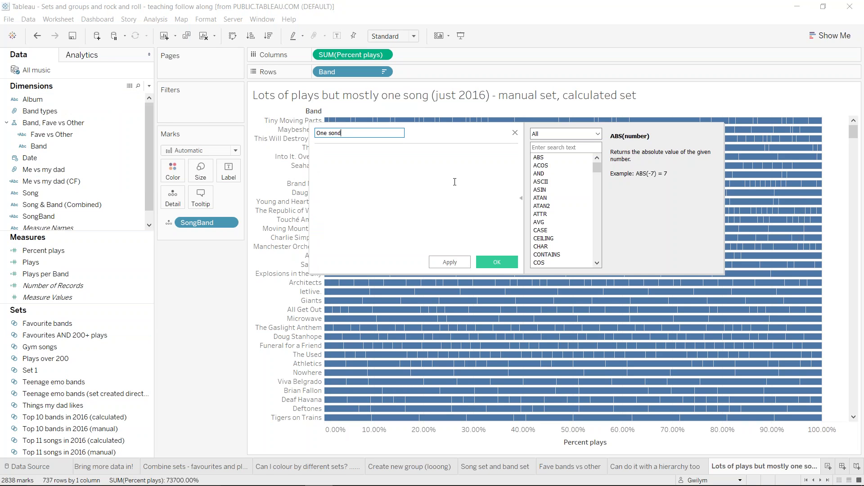
key("BackSpace")
type("g band?")
- Define One song band? as [Percent plays] >= 0.5 AND [Plays per Band] >= 10 and save it
left_click(455, 182)
type("[Perc")
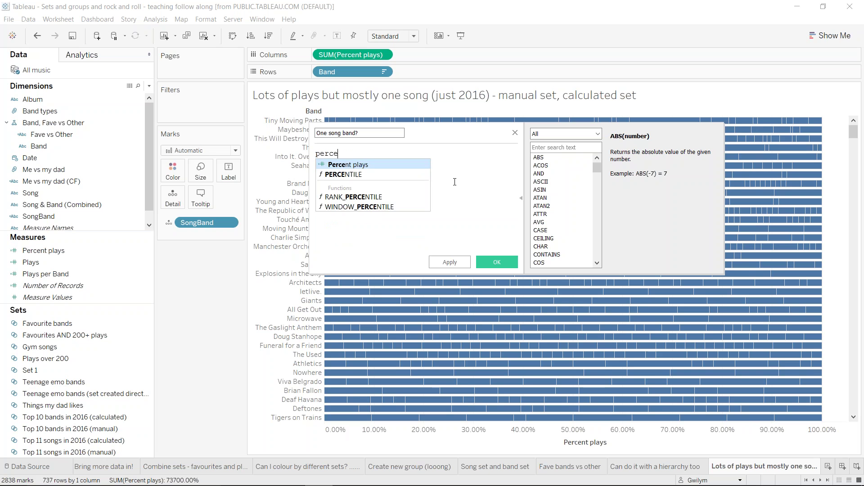
key("Return")
type(">")
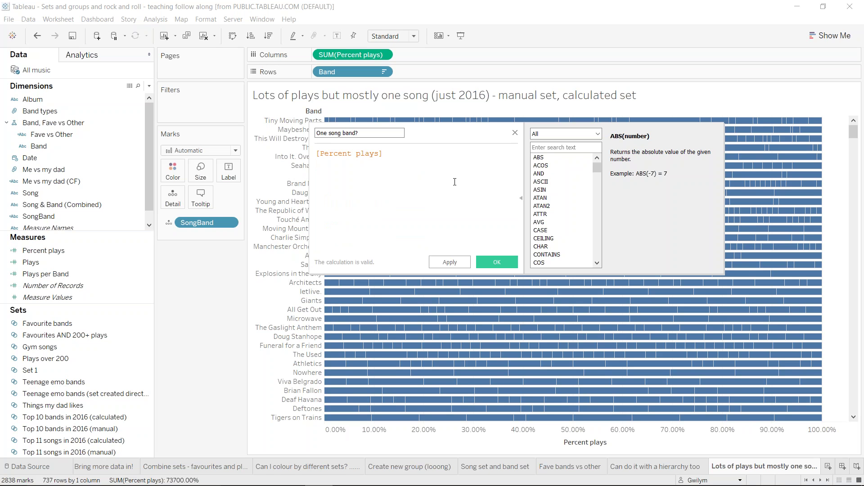
type("= 0.5 AND")
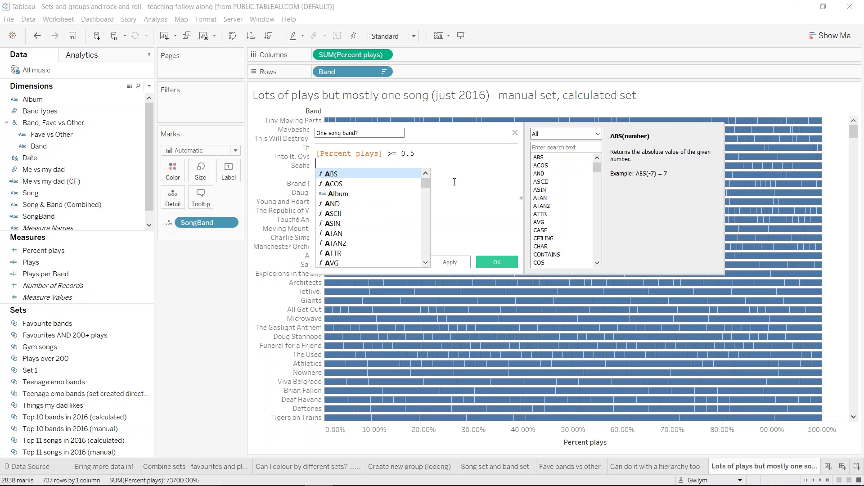
key("Return")
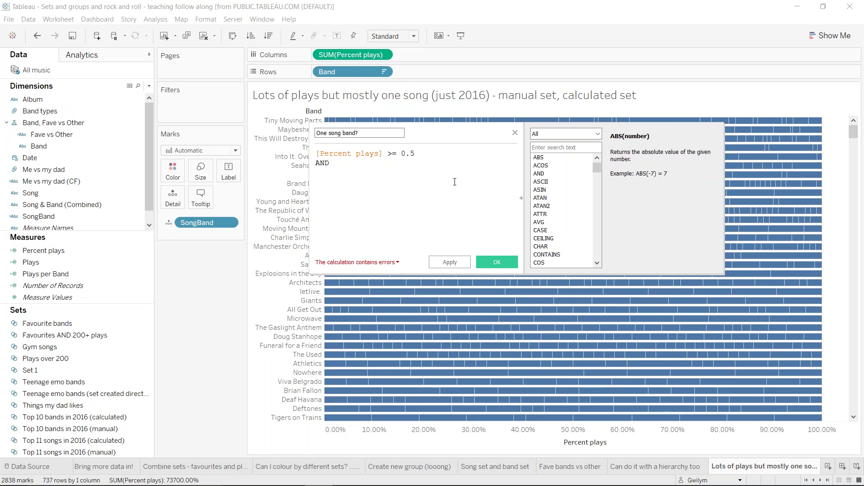
type("plays per ba")
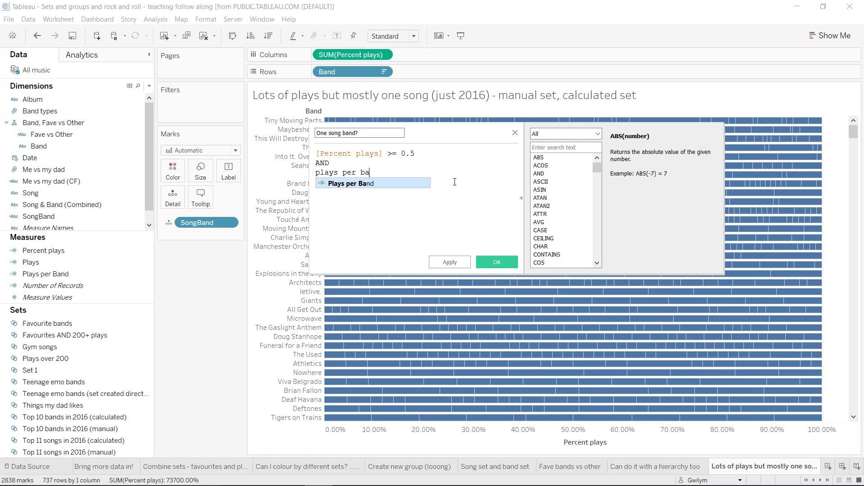
key("Return")
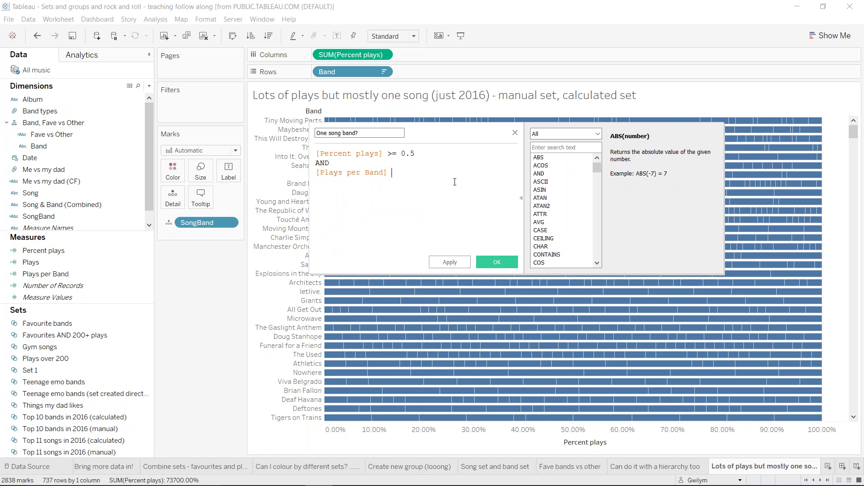
type(">= 10")
left_click(500, 262)
- Review the formula of the Plays per Band calculation without changing it
right_click(45, 273)
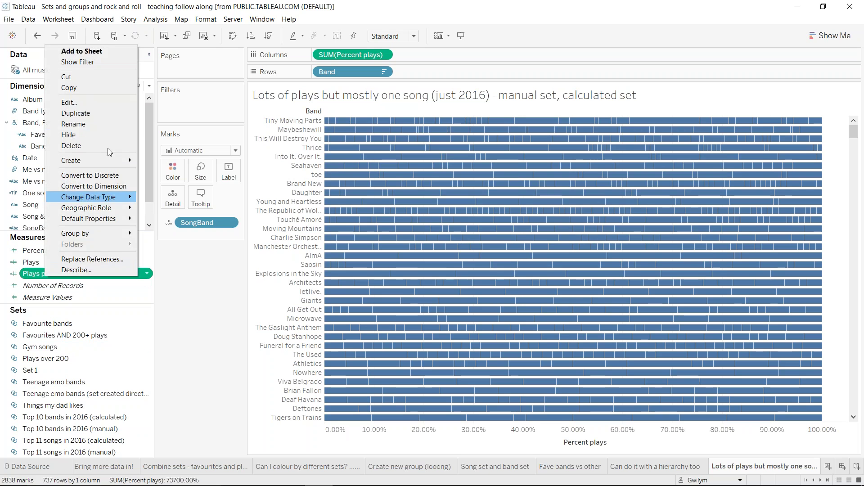
left_click(83, 103)
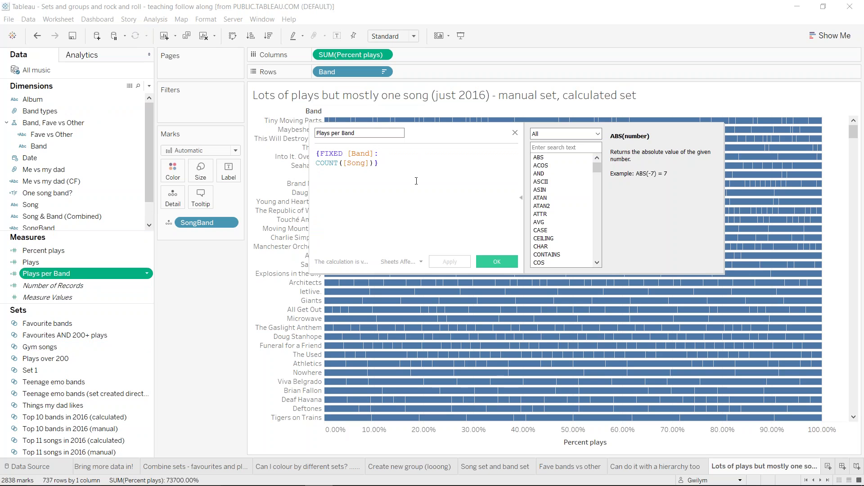
left_click(515, 133)
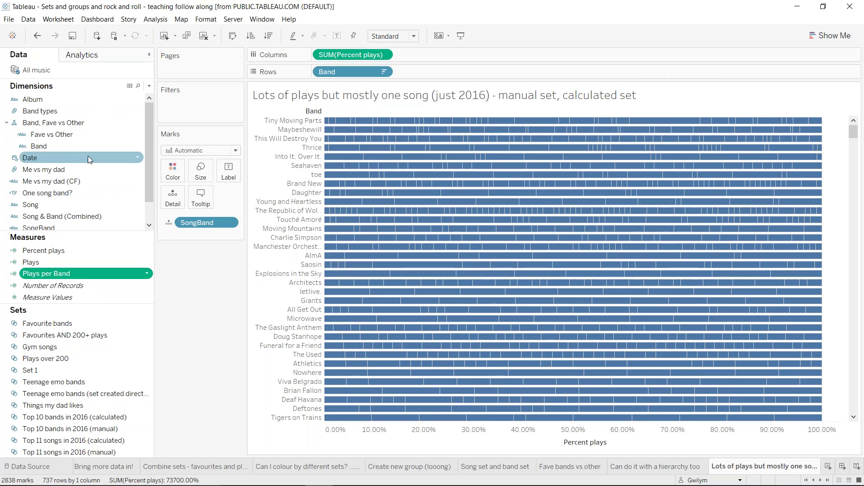
- Split the band bars into columns by One song band?, placed ahead of Percent plays
left_click(43, 196)
left_click(43, 196)
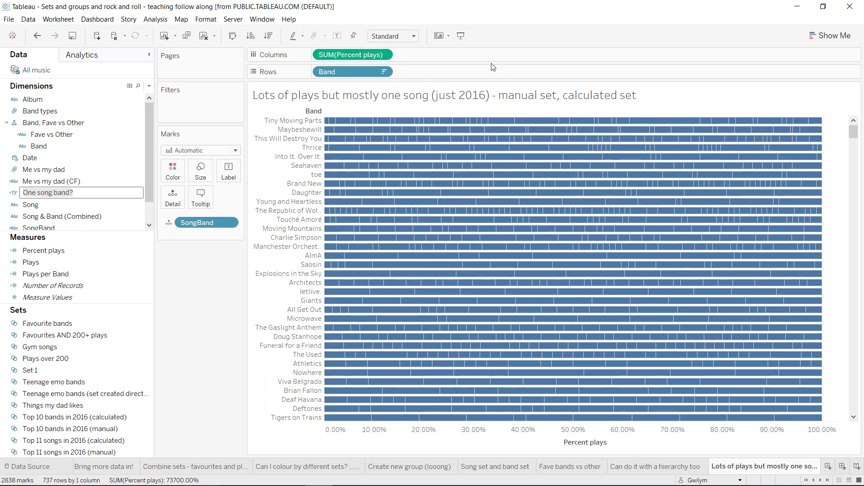
left_click(70, 197)
left_click_drag(70, 196, 471, 58)
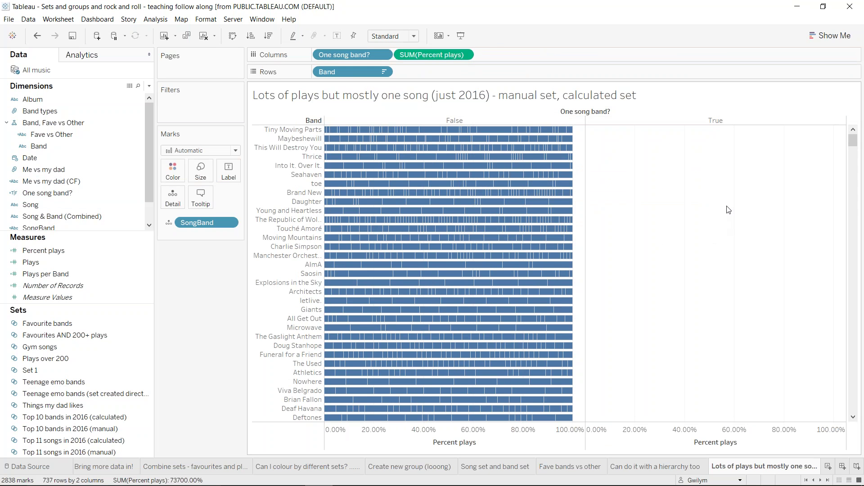
- Examine the band list for bars in the True column and inspect the song and percentage details of individual bars
scroll(436, 223, "down", 1)
scroll(435, 224, "down", 5)
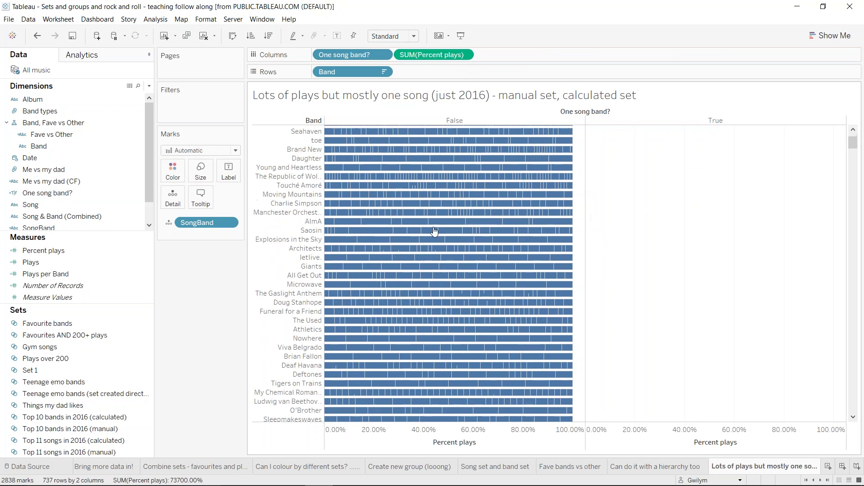
scroll(428, 194, "down", 12)
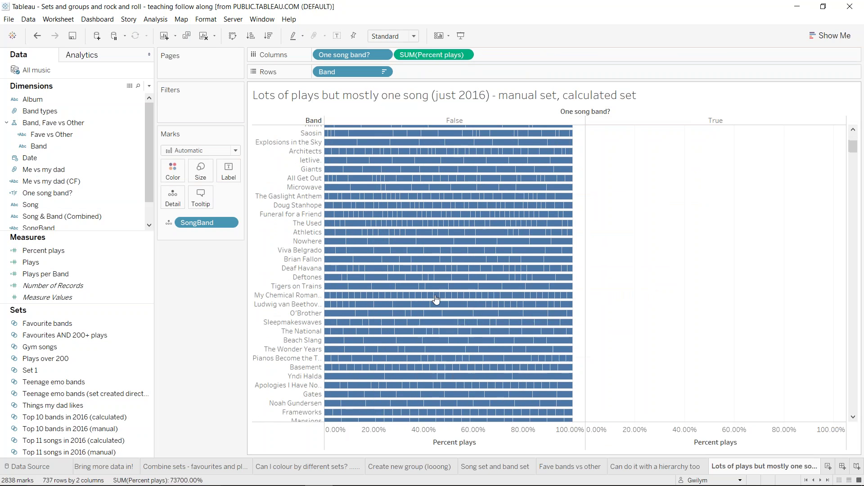
scroll(751, 255, "down", 15)
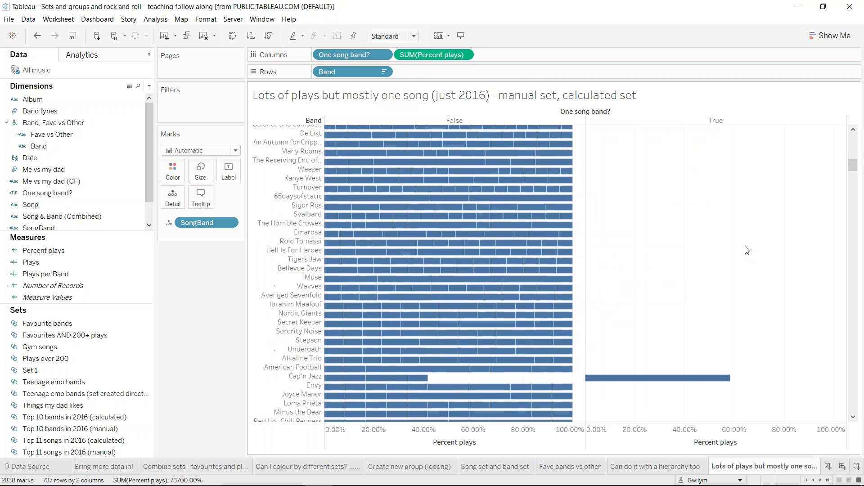
scroll(747, 257, "up", 6)
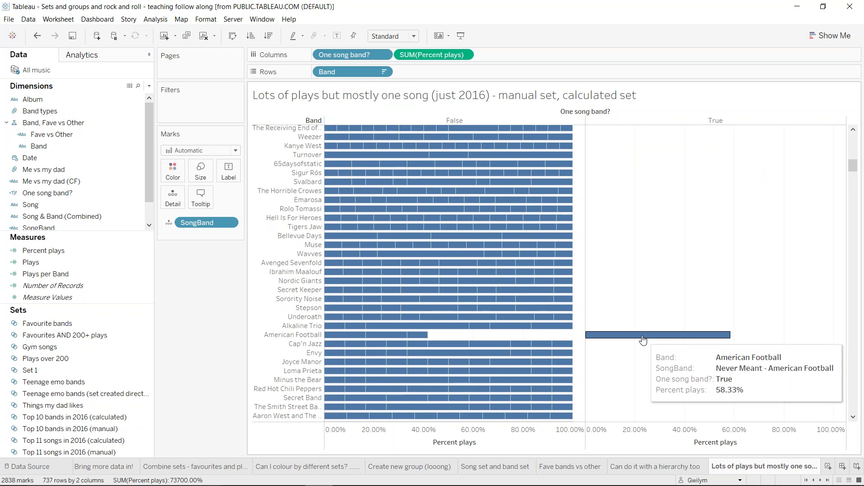
scroll(643, 340, "down", 5)
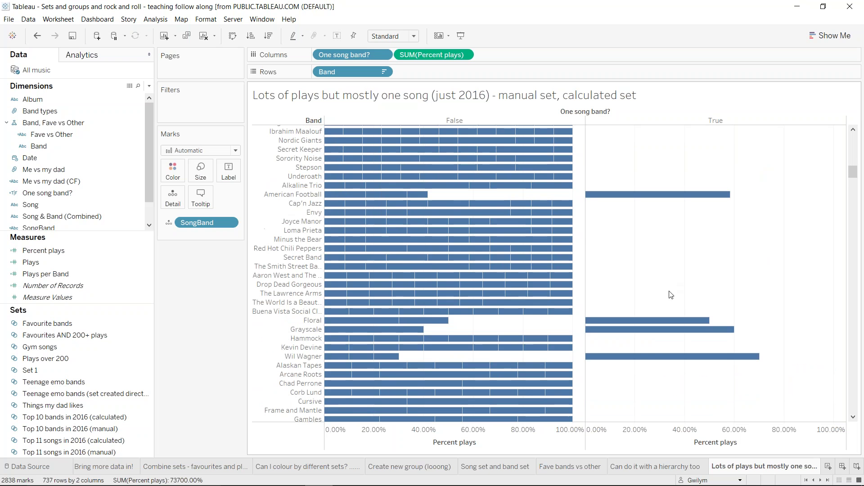
mouse_move(672, 334)
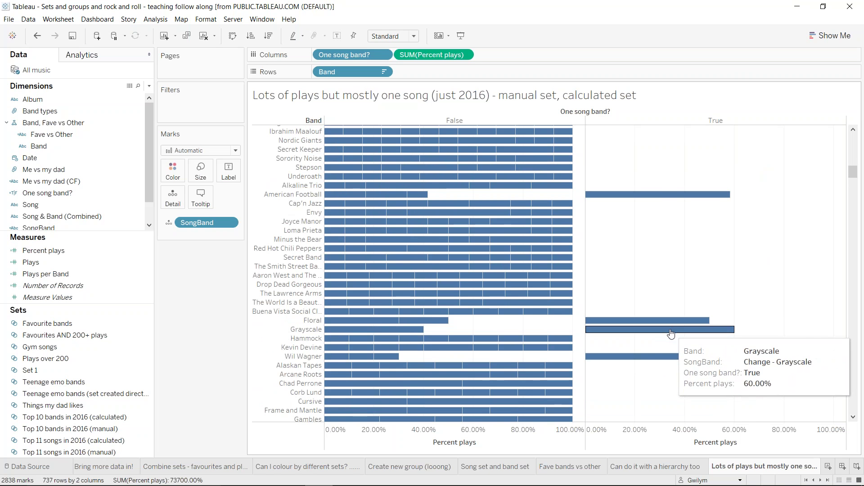
mouse_move(757, 356)
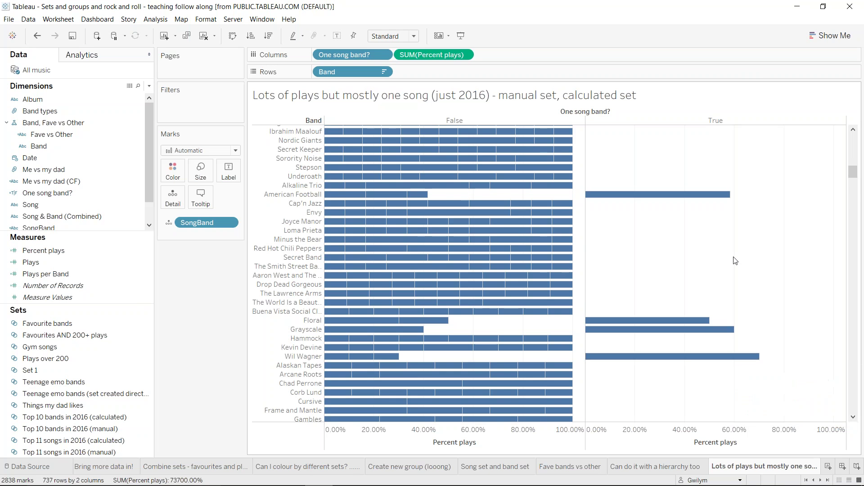
scroll(800, 249, "down", 5)
scroll(788, 248, "down", 6)
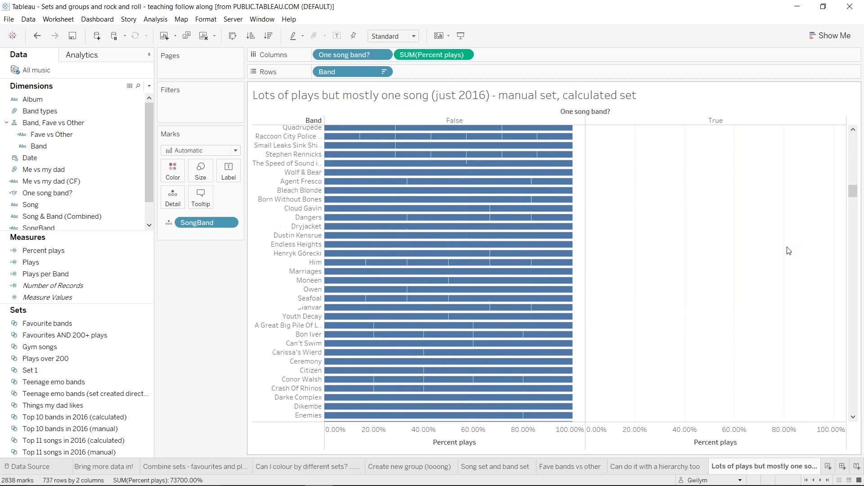
scroll(720, 257, "down", 3)
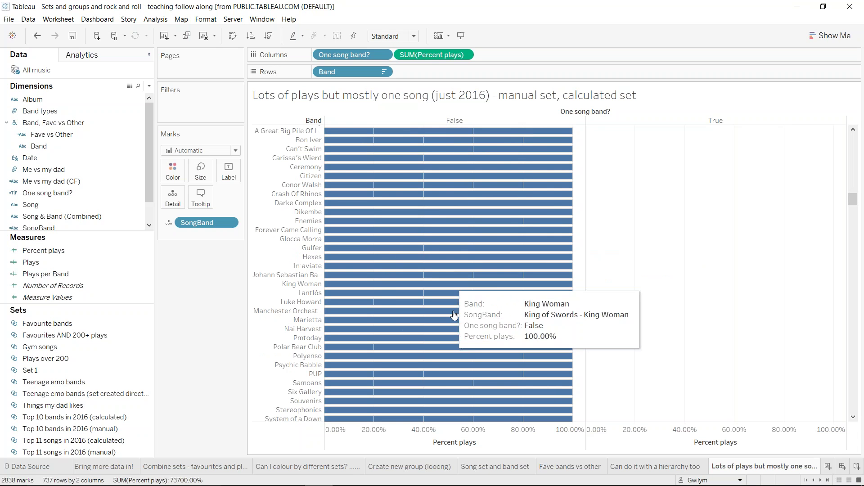
scroll(731, 282, "up", 6)
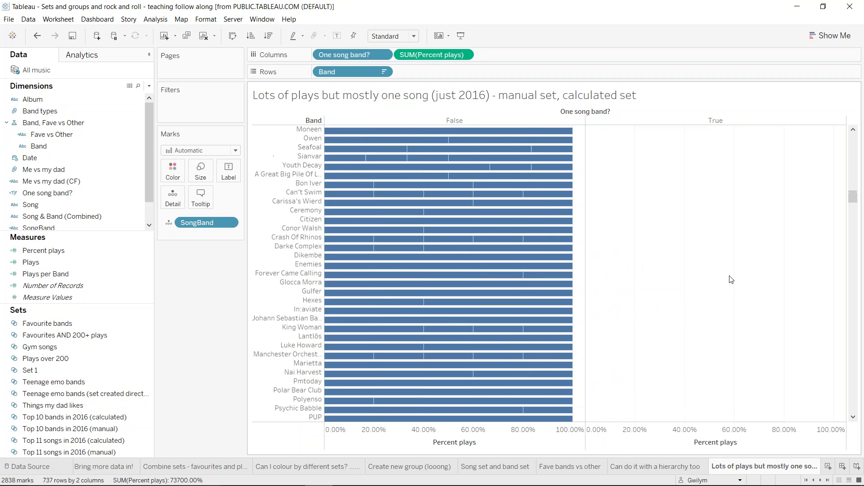
scroll(741, 277, "up", 5)
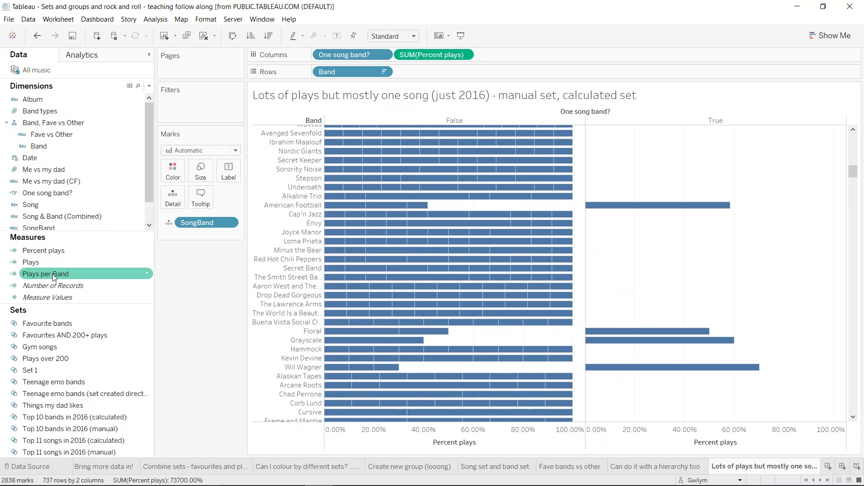
- Add Plays per Band to the marks' detail and check it in the tooltips of the less-played bands
left_click_drag(45, 274, 174, 203)
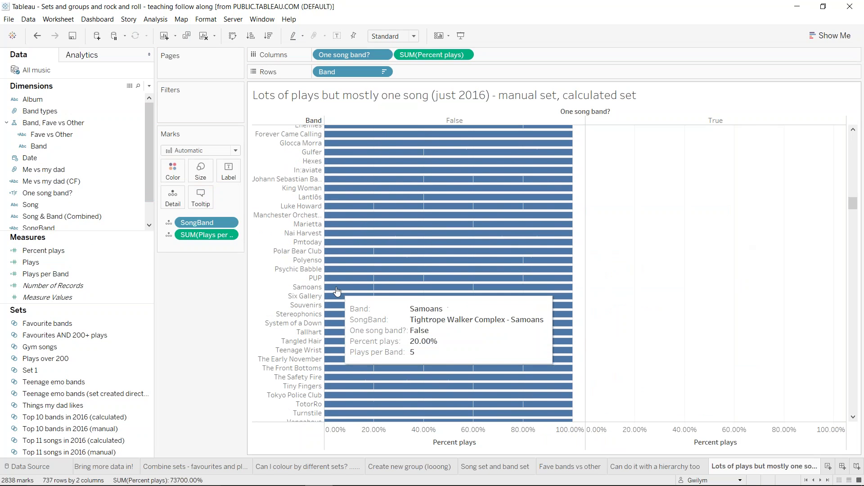
mouse_move(420, 287)
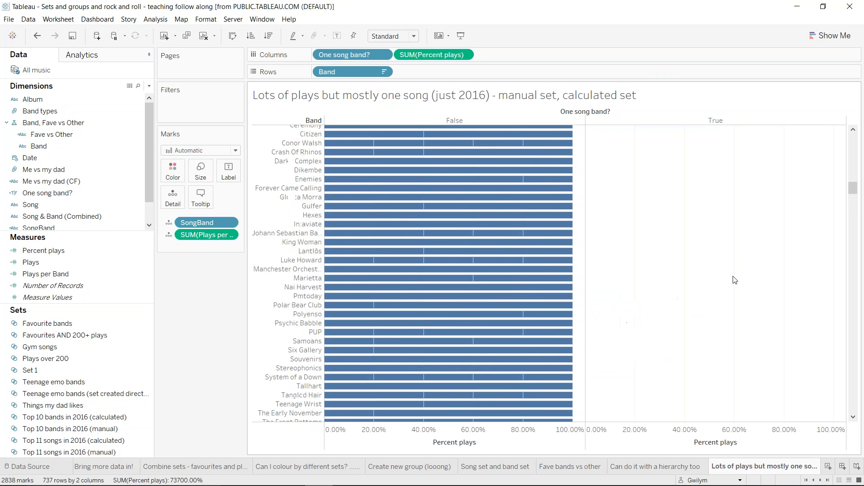
scroll(734, 279, "up", 10)
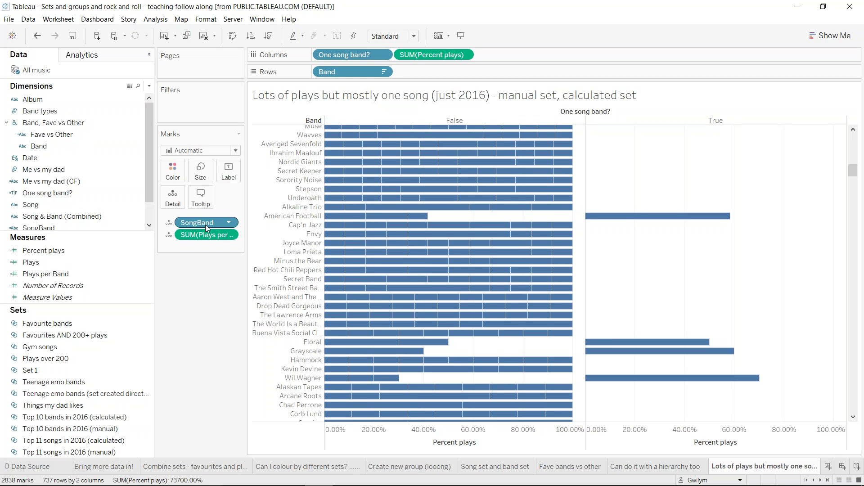
- Colour the band bars by One song band?
mouse_move(207, 228)
left_mouse_down()
mouse_move(196, 174)
mouse_move(186, 173)
mouse_move(216, 223)
left_mouse_up()
left_click_drag(47, 193, 176, 176)
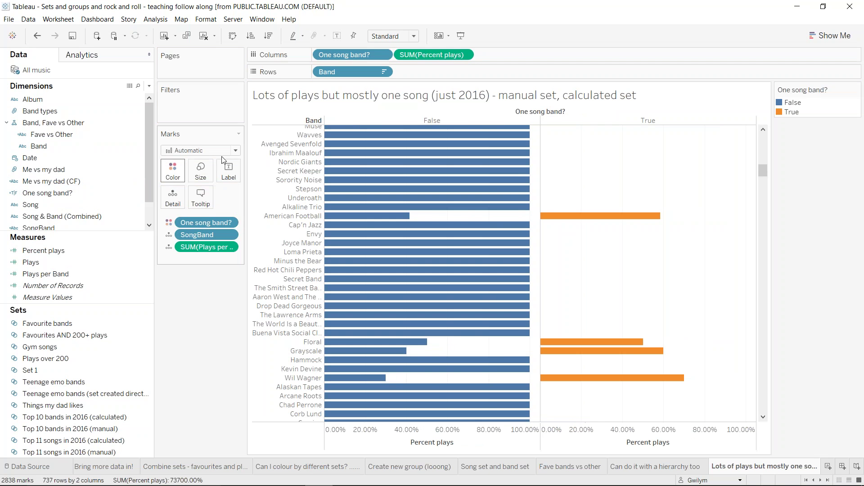
- Try the bars in a single column by removing One song band? from the column split, and undo the removal
left_click_drag(346, 55, 322, 36)
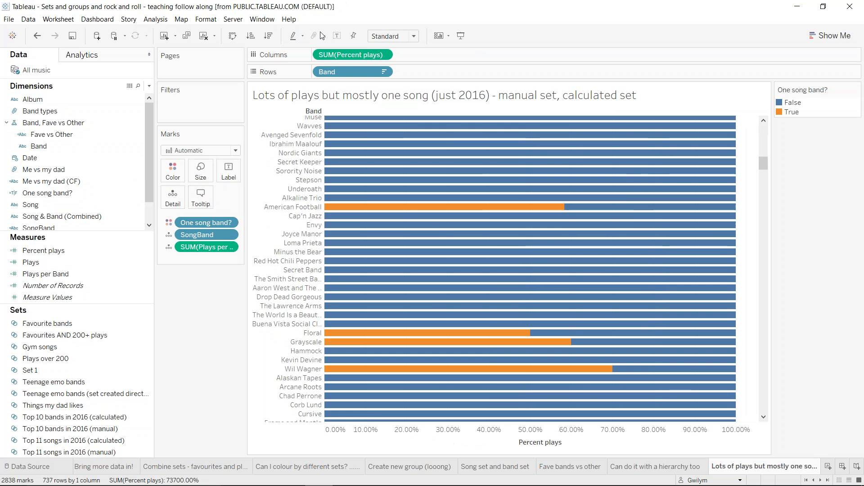
scroll(686, 195, "down", 3)
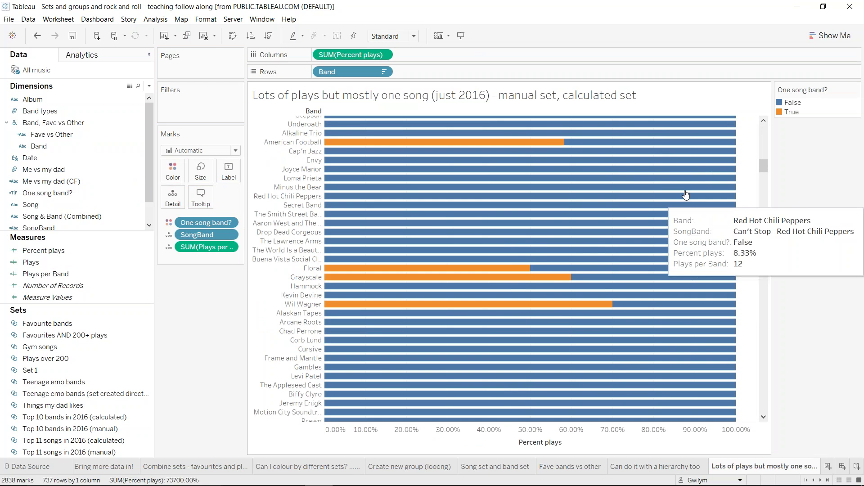
scroll(686, 194, "up", 2)
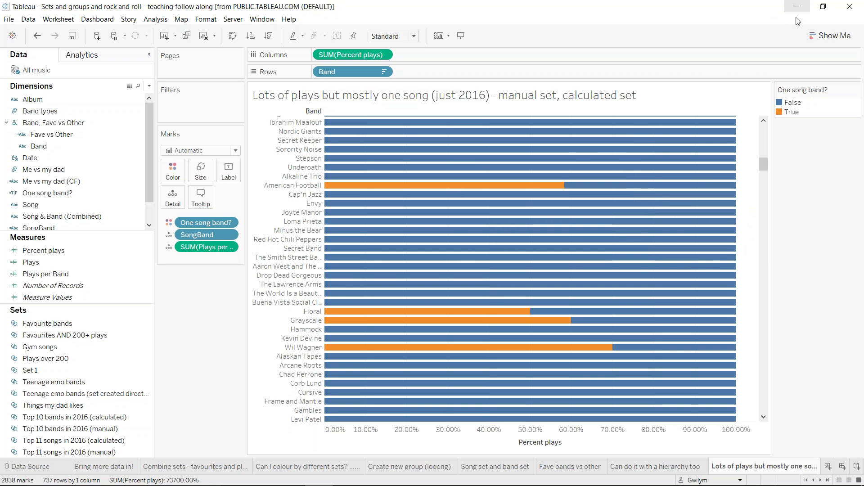
scroll(588, 244, "down", 5)
scroll(588, 244, "up", 10)
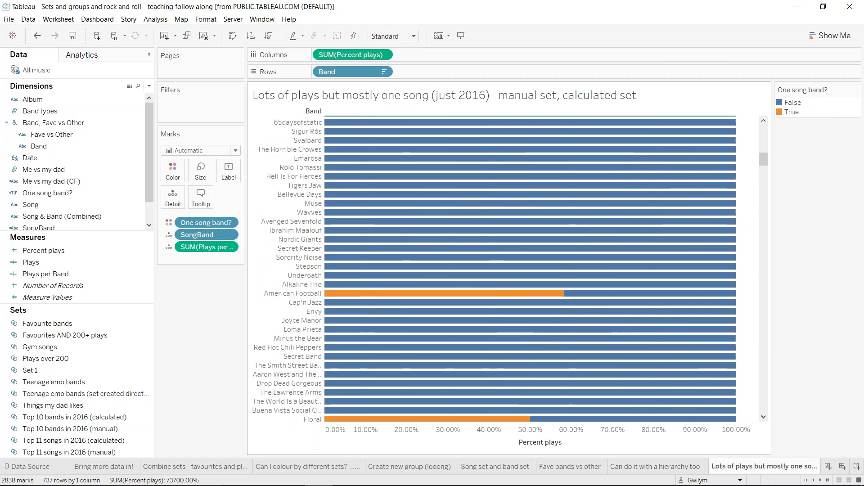
scroll(576, 241, "down", 1)
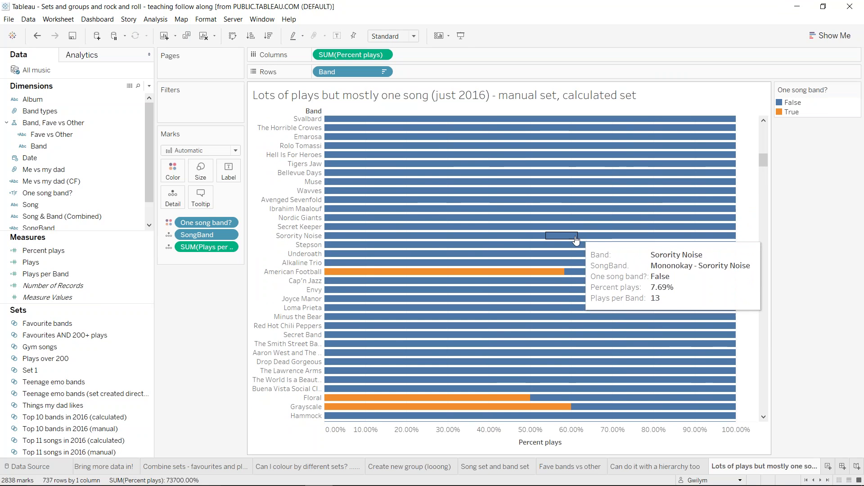
key("ctrl+z")
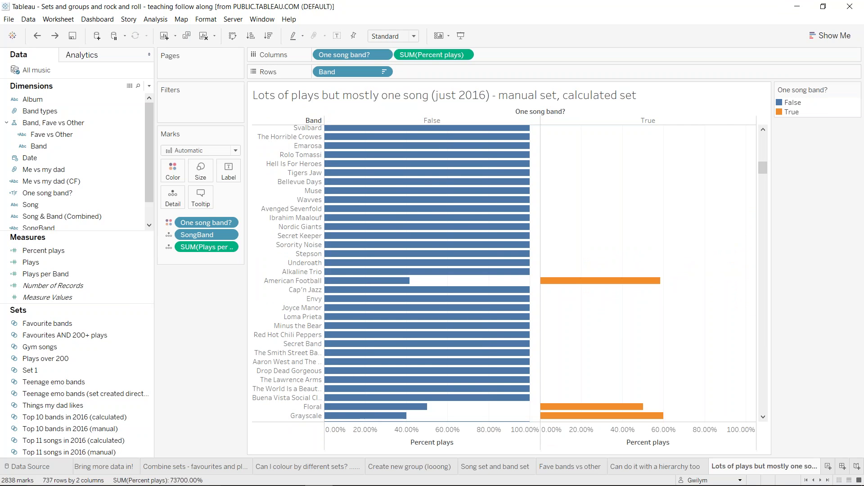
- Create a set named "One song bands (manual)" from the four bars in the True column and clear the mark selection
scroll(636, 270, "down", 3)
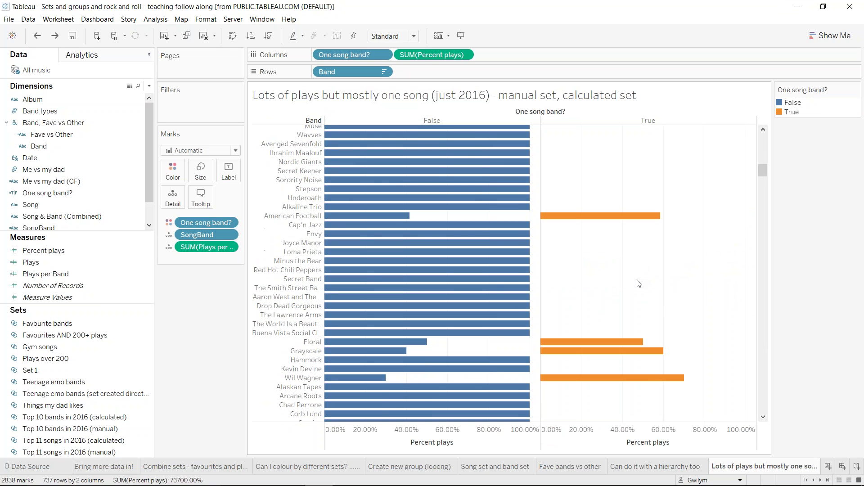
scroll(637, 279, "down", 3)
scroll(636, 280, "up", 2)
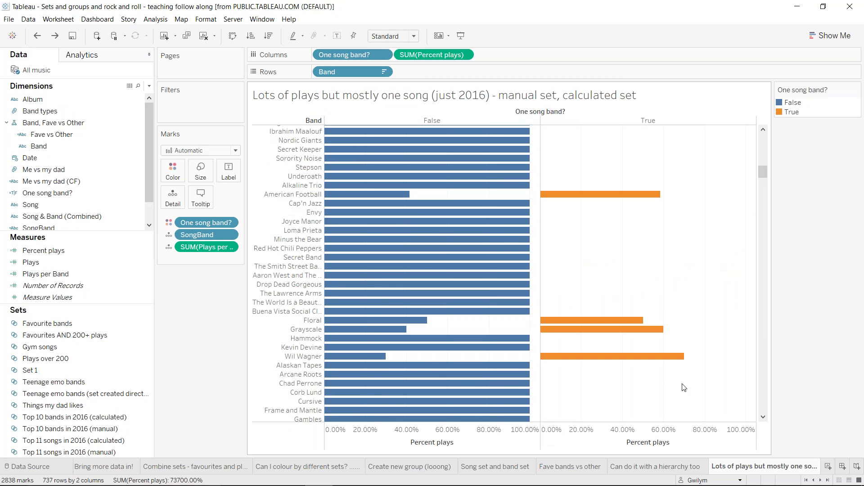
left_click_drag(692, 389, 569, 165)
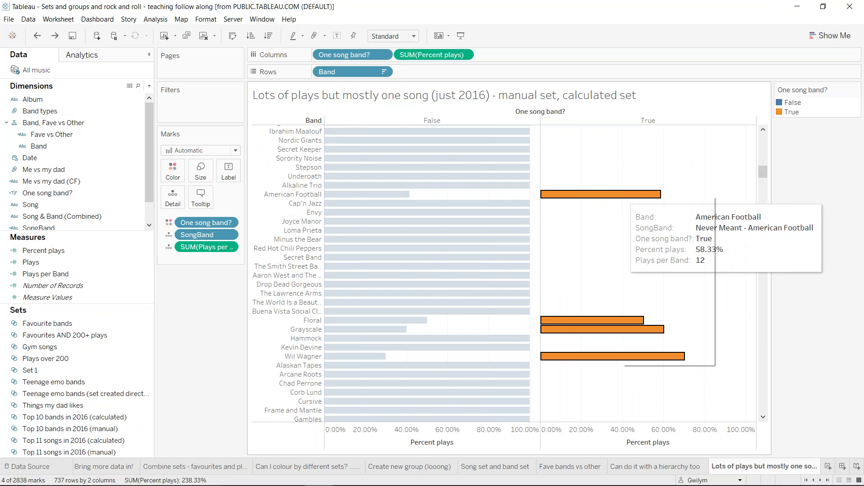
right_click(621, 197)
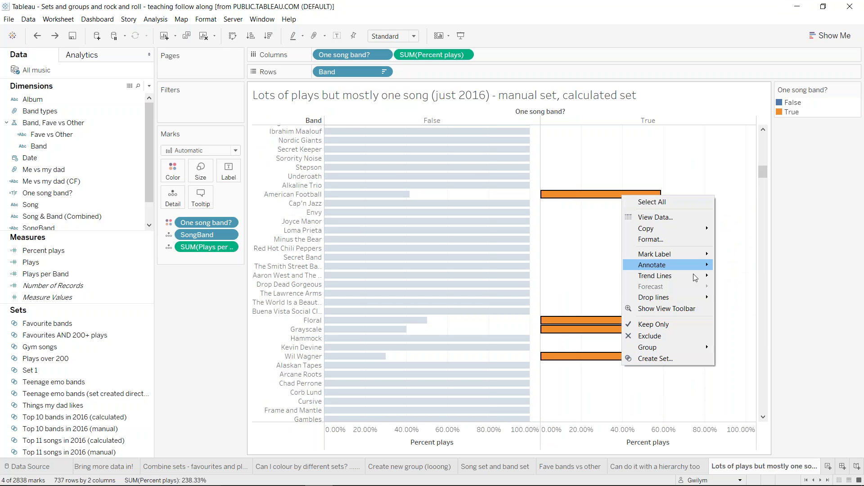
left_click(663, 358)
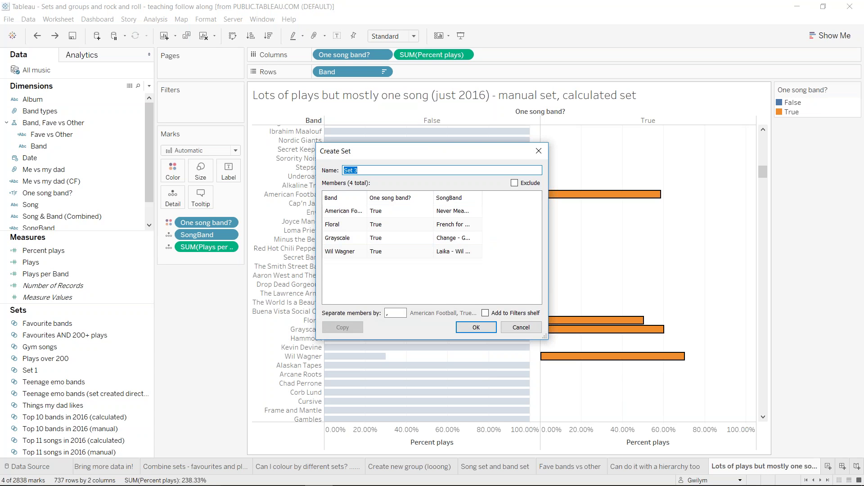
type("One song bands (manual")
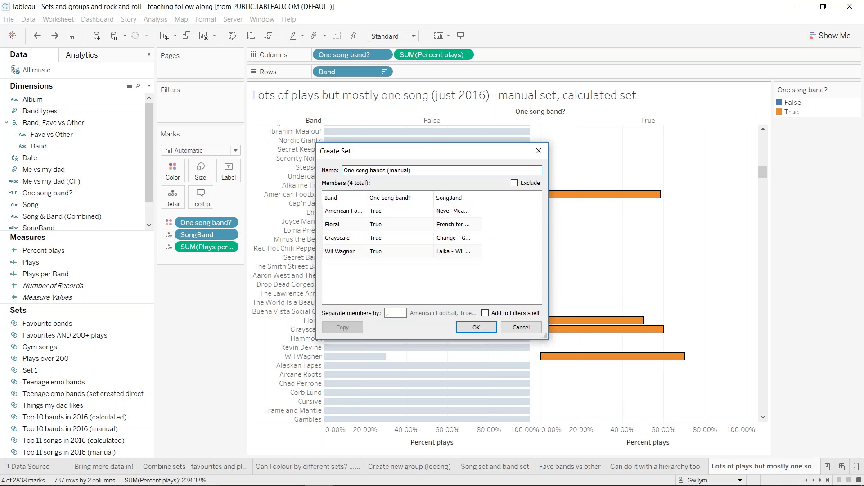
key("Return")
left_click(707, 278)
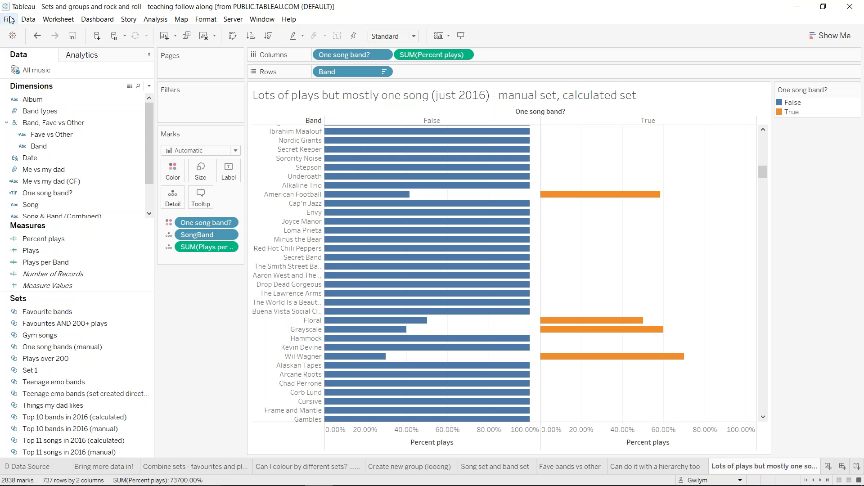
- Set the All music data source's YEAR(Date) filter to keep 2014, 2015 and 2016, and check the band bars in the True column
left_click(28, 20)
mouse_move(104, 124)
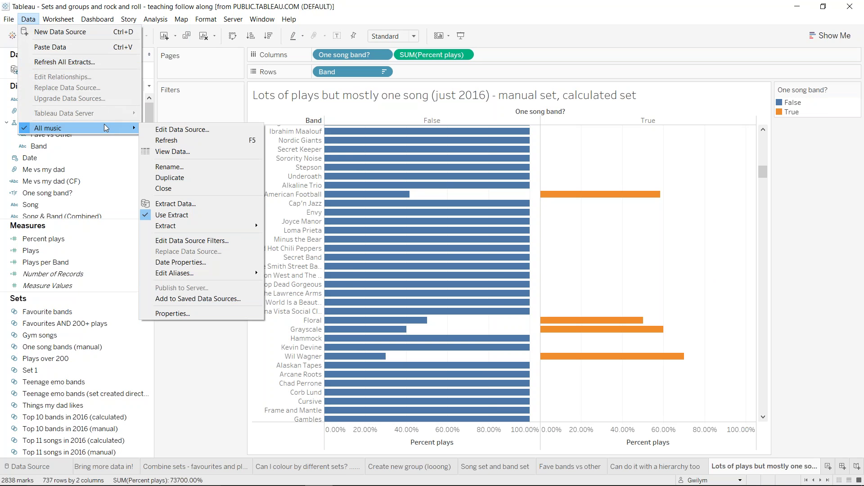
left_click(231, 241)
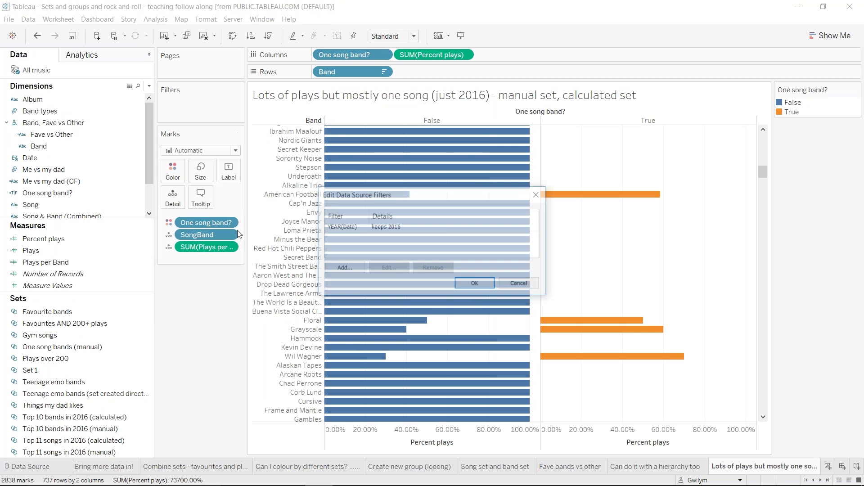
left_click(401, 228)
left_click(389, 269)
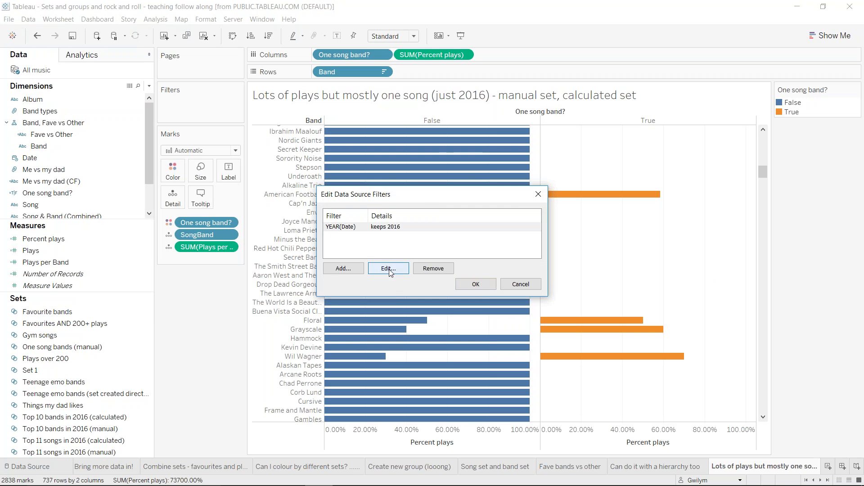
left_click(350, 175)
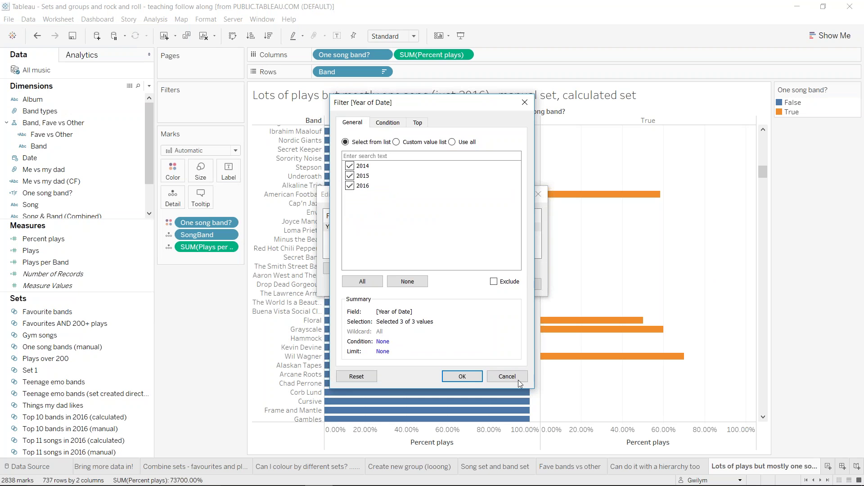
left_click(462, 377)
left_click(475, 284)
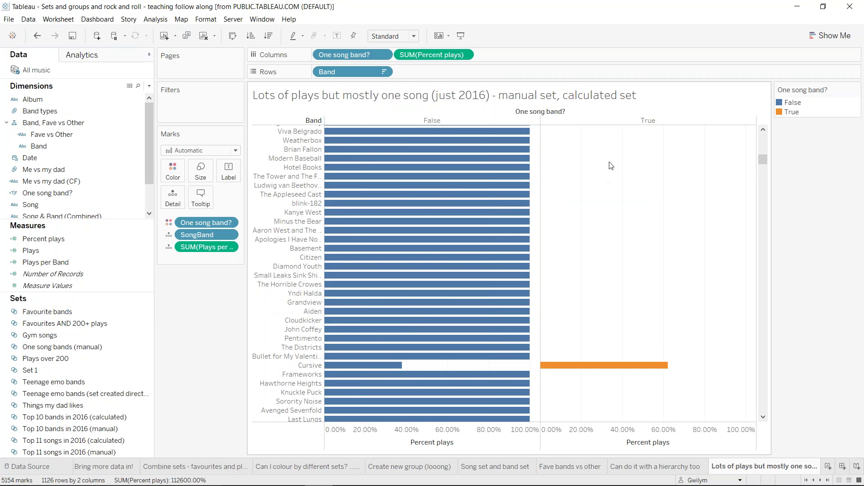
scroll(658, 212, "up", 10)
scroll(657, 221, "down", 10)
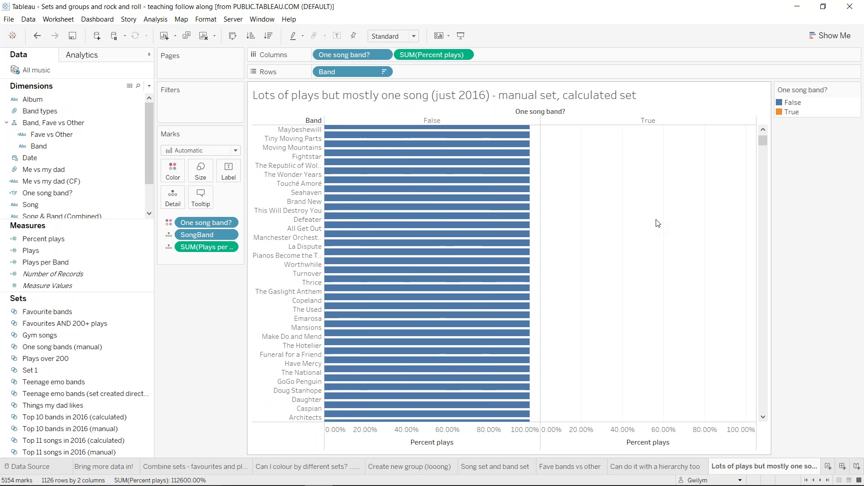
scroll(660, 206, "up", 5)
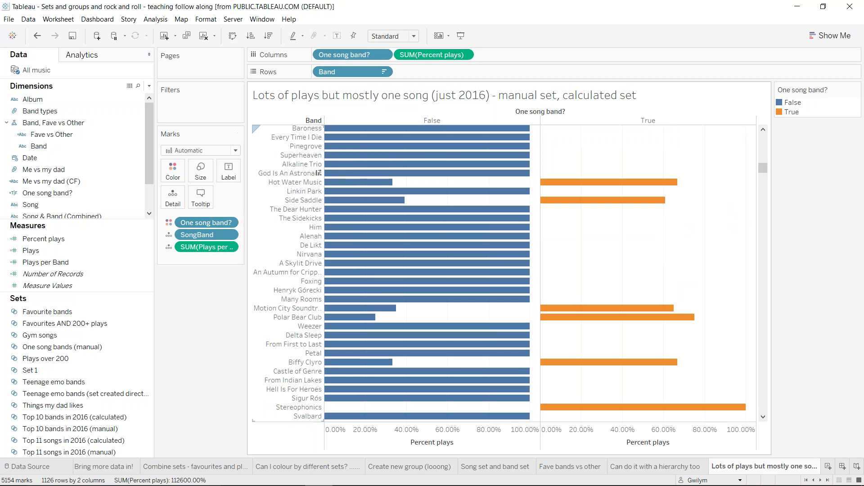
- Examine the band bars in the True column and their song, percent and play details further down the list
scroll(651, 163, "down", 3)
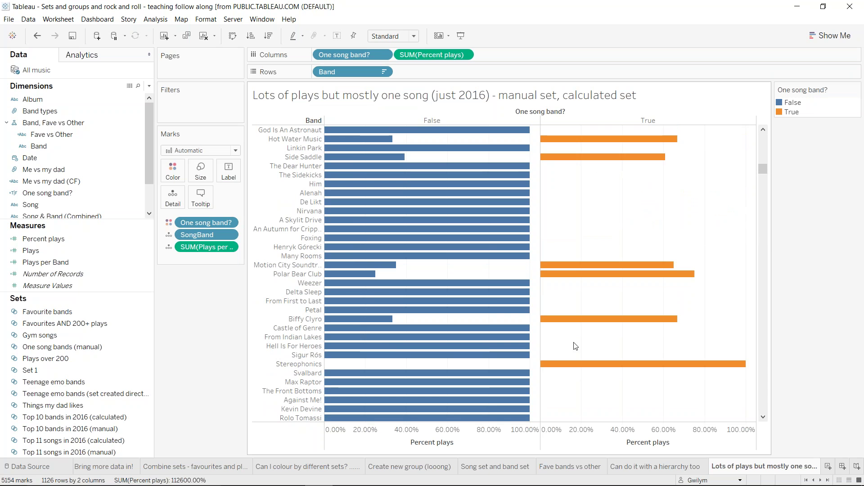
mouse_move(582, 370)
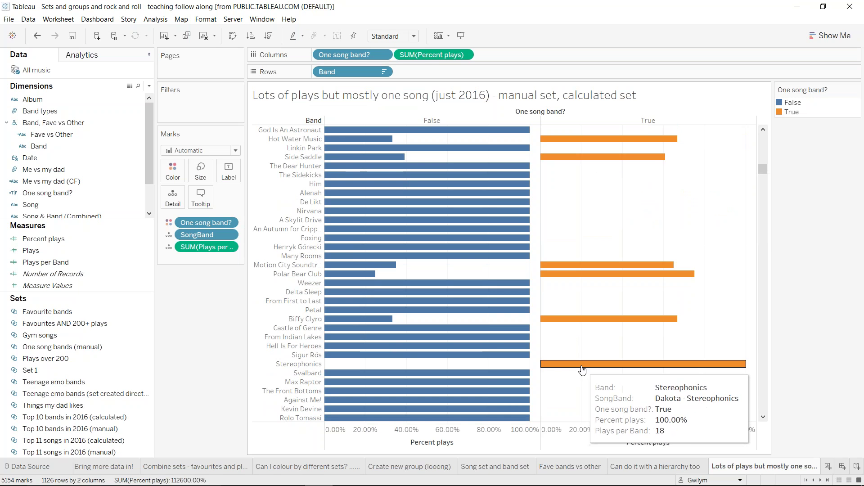
mouse_move(623, 321)
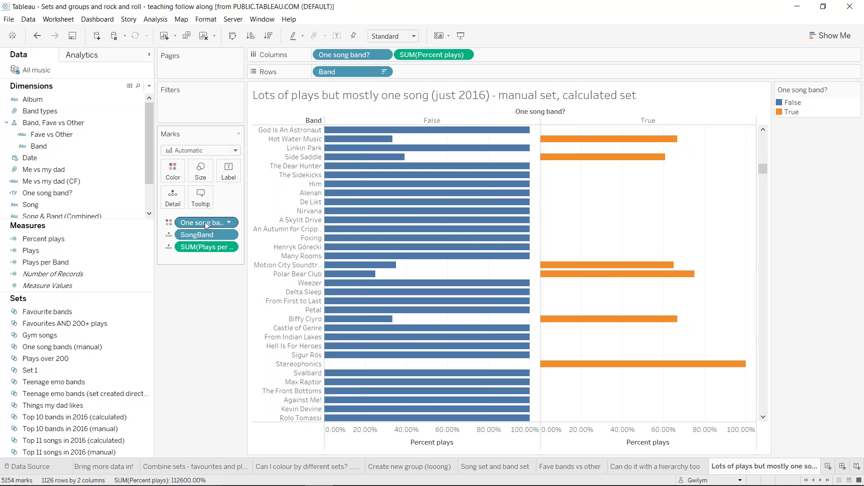
mouse_move(680, 284)
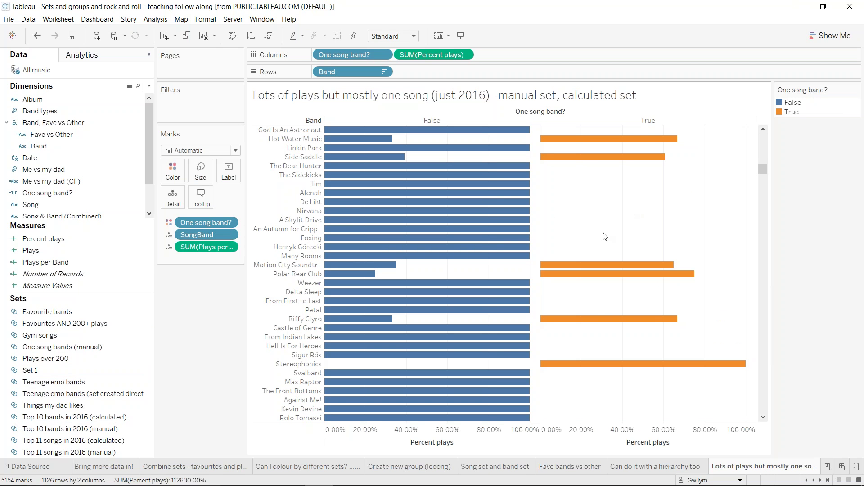
scroll(604, 237, "down", 5)
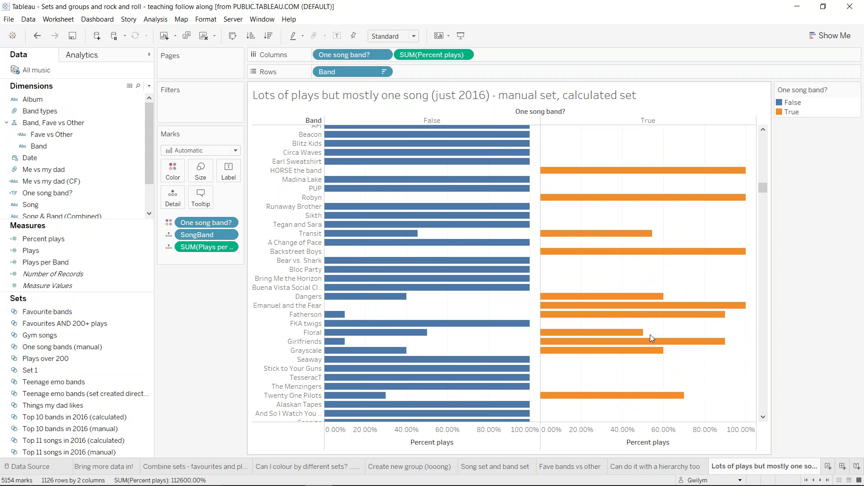
mouse_move(638, 336)
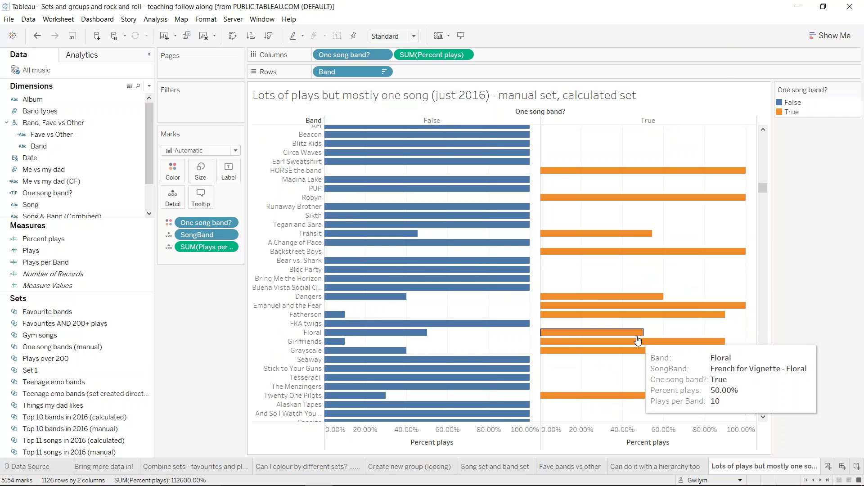
mouse_move(633, 357)
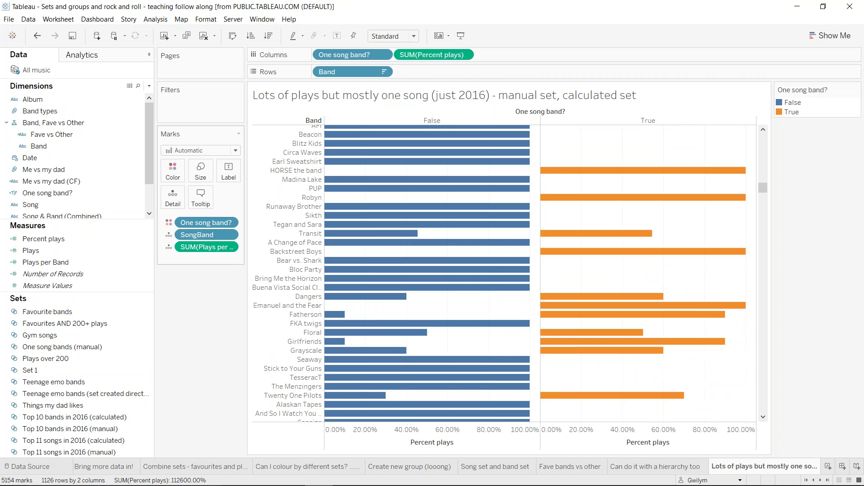
- Replace One song band? on colour with the One song bands (manual) set and check which True bars it covers
left_click_drag(205, 222, 185, 309)
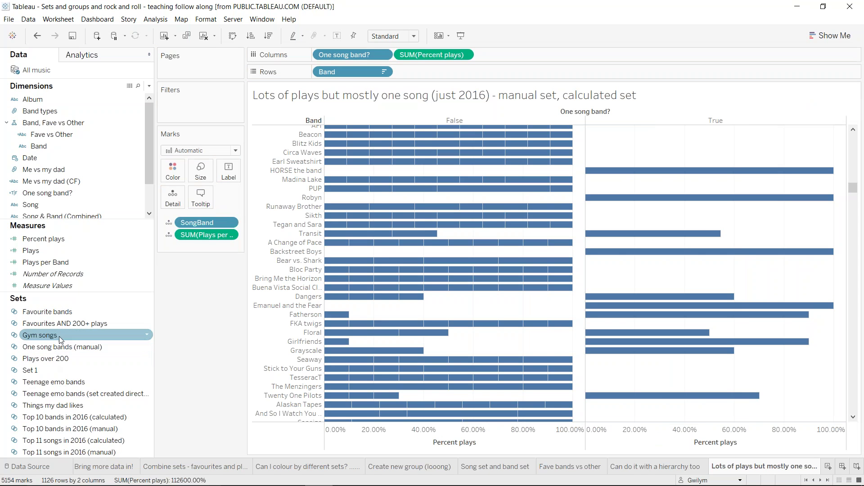
left_click(56, 352)
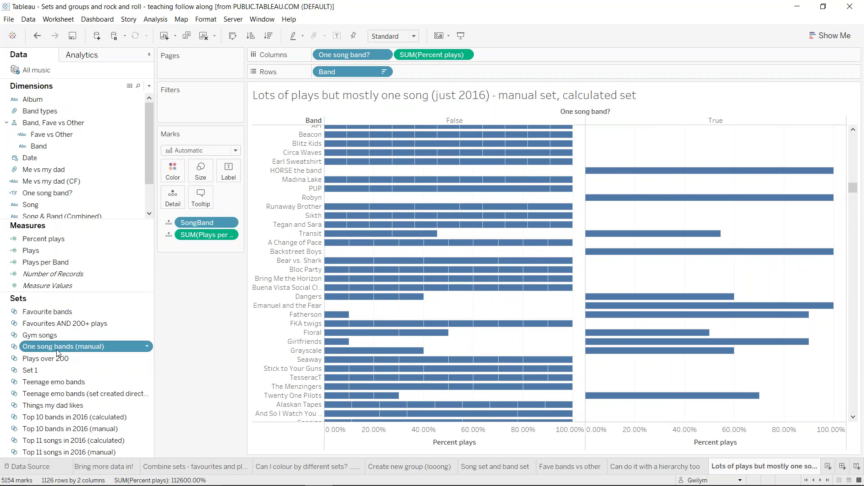
left_click_drag(57, 352, 173, 171)
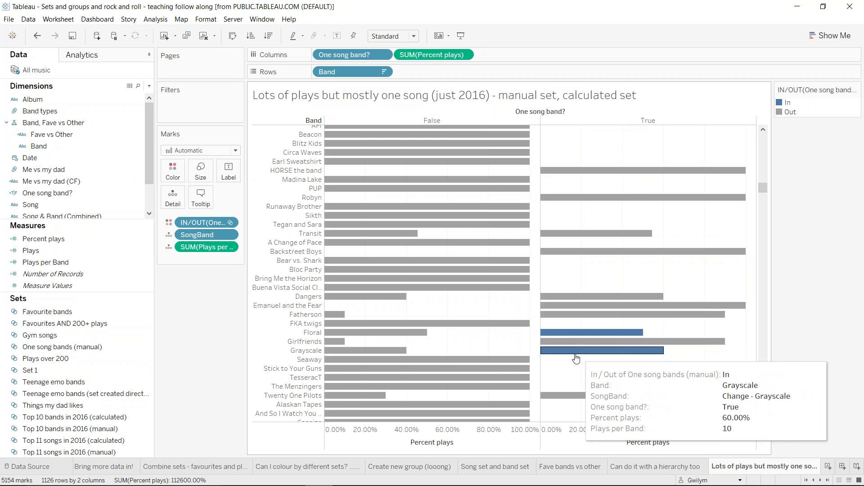
mouse_move(566, 318)
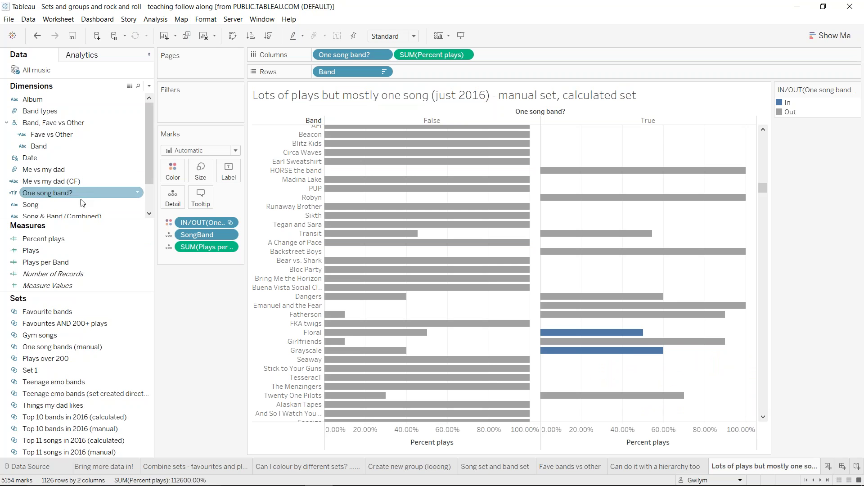
right_click(87, 146)
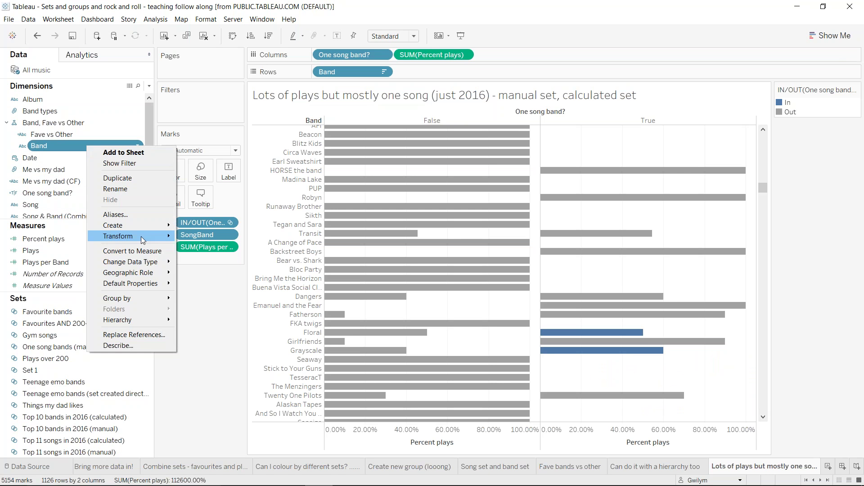
mouse_move(144, 228)
left_click(217, 248)
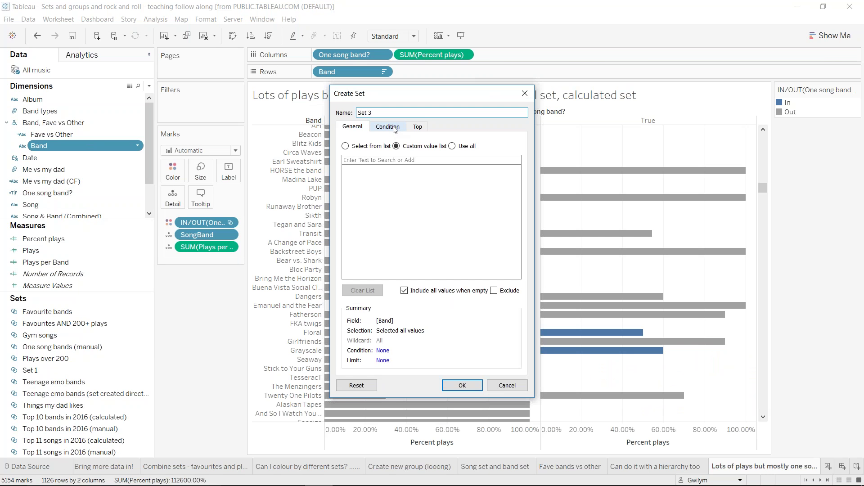
left_click(394, 128)
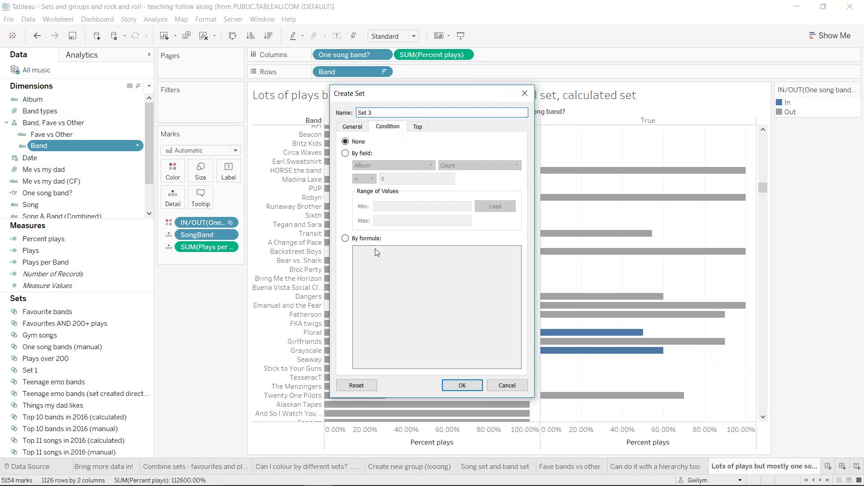
left_click(360, 155)
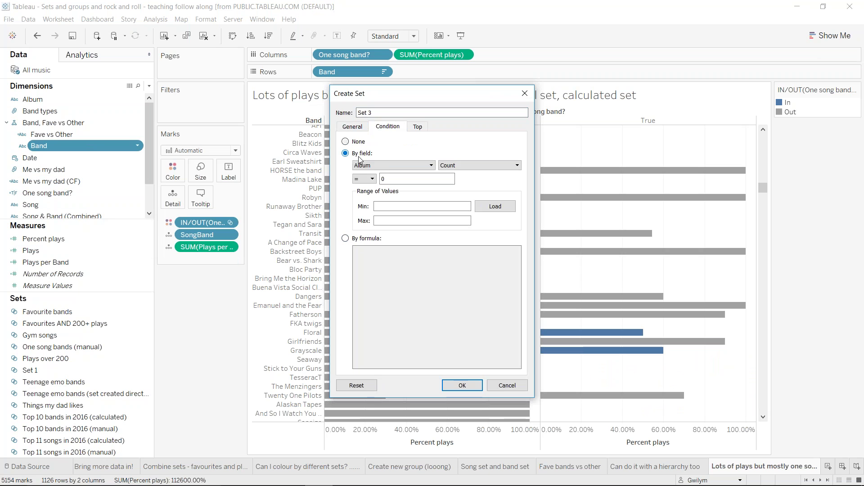
left_click(390, 168)
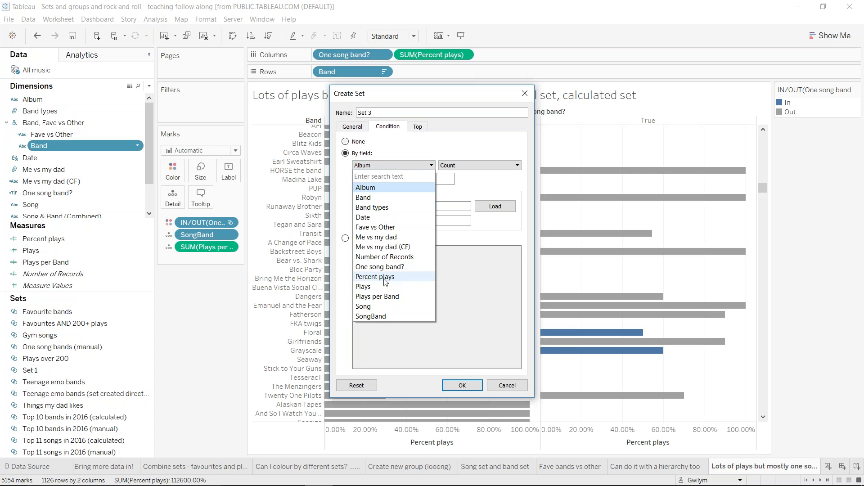
left_click(454, 153)
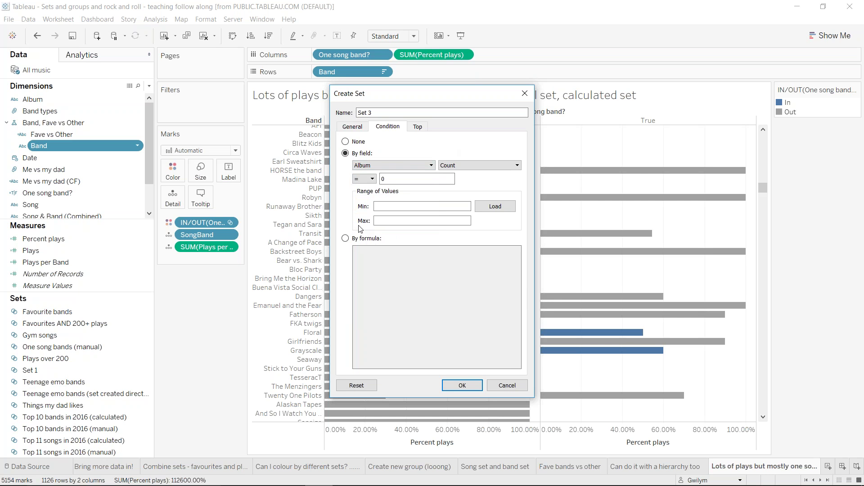
left_click(345, 238)
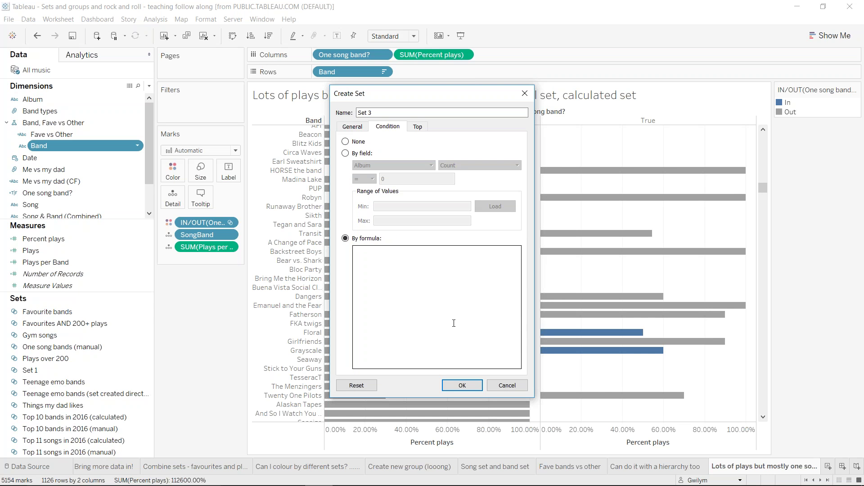
left_click(504, 385)
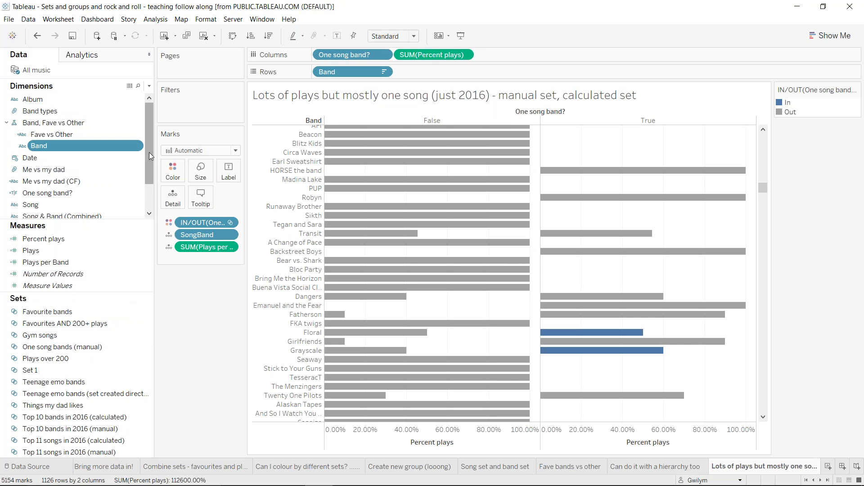
- Start a new set from the Band dimension and name it "Bands 10+ plays"
left_click(138, 147)
mouse_move(183, 225)
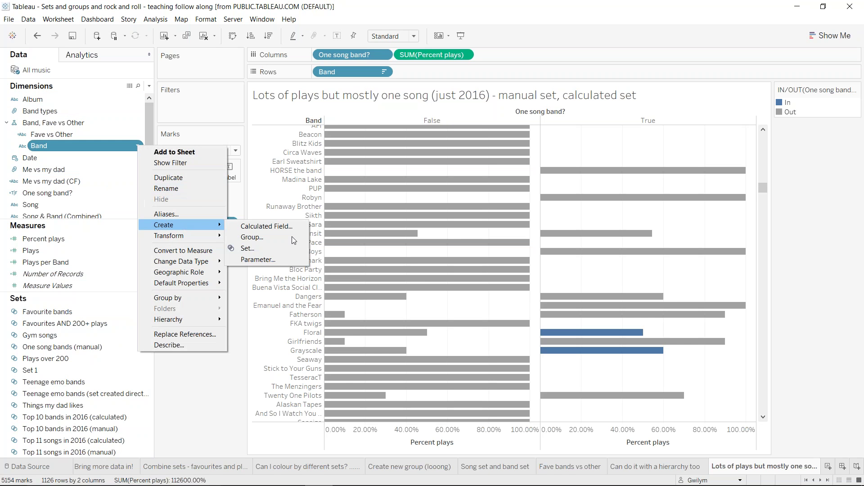
left_click(259, 247)
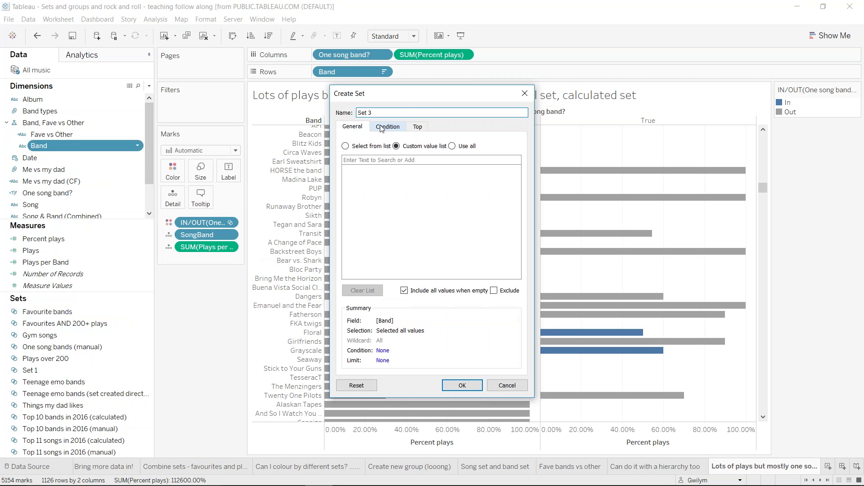
left_click(388, 127)
left_click_drag(373, 112, 358, 112)
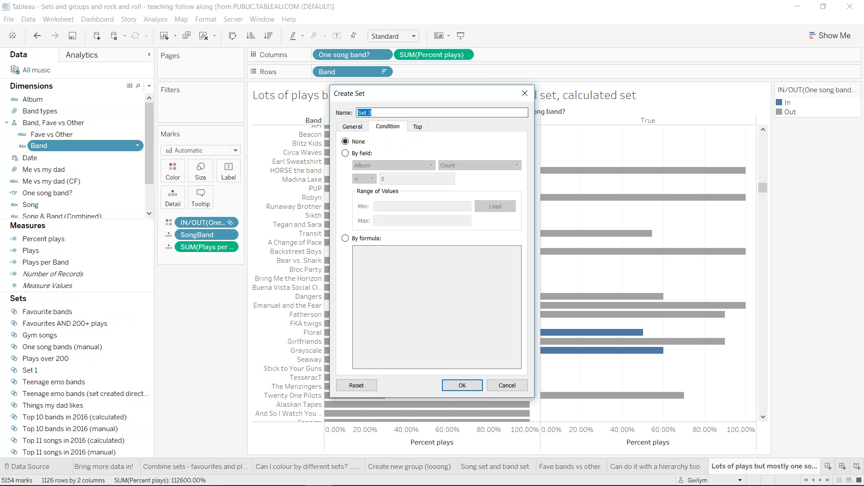
type("Bands 10+ plays")
- Give the set a by-field condition of Sum of Plays per Band >= 10 and create it
left_click(345, 153)
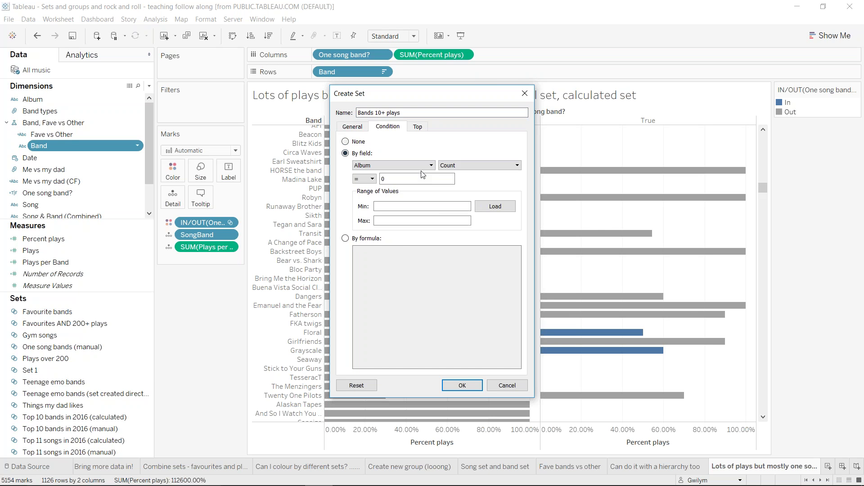
left_click(422, 166)
left_click(396, 296)
left_click(364, 179)
left_click(362, 206)
left_click(395, 183)
double_click(395, 182)
type("10")
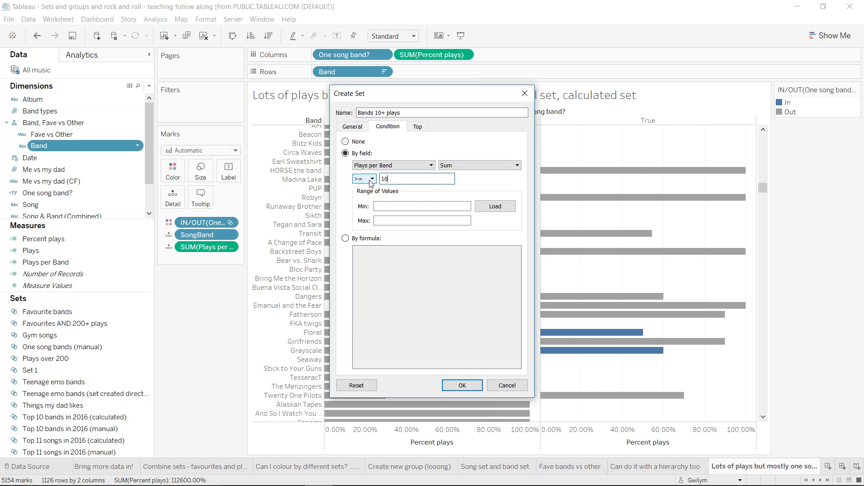
left_click(462, 386)
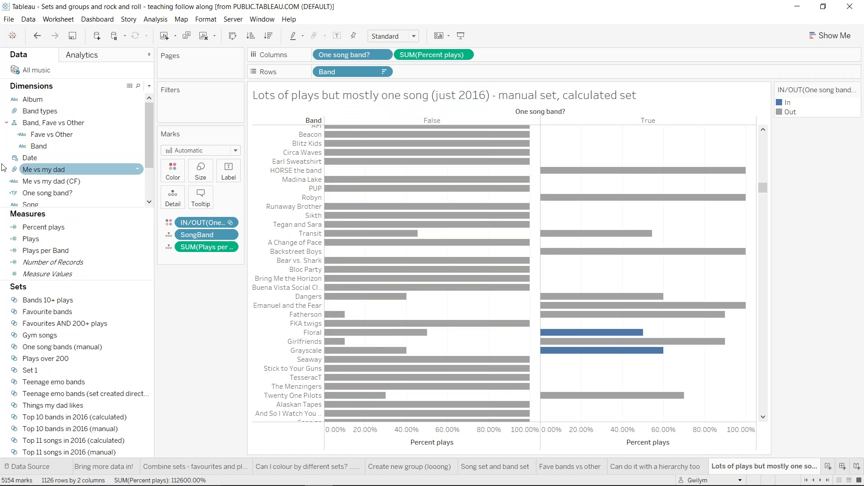
- Colour the band bars by the Bands 10+ plays set and check where membership ends in the list
left_click_drag(68, 300, 173, 172)
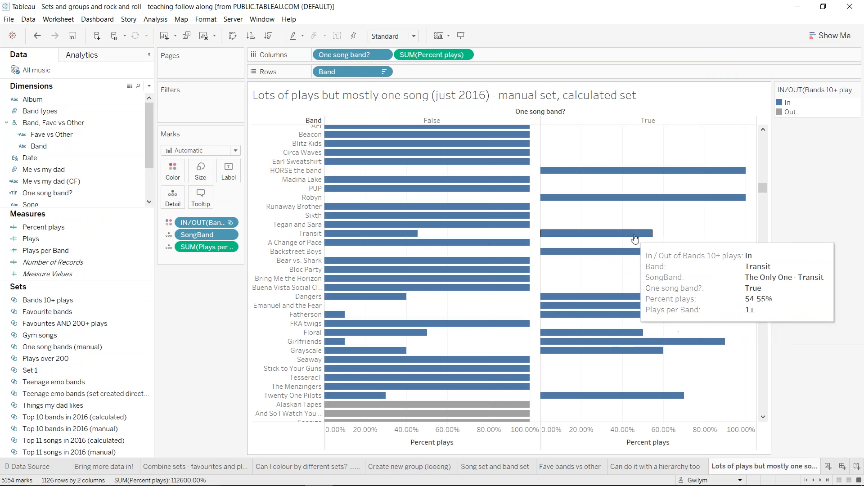
scroll(616, 223, "down", 2)
scroll(616, 224, "down", 10)
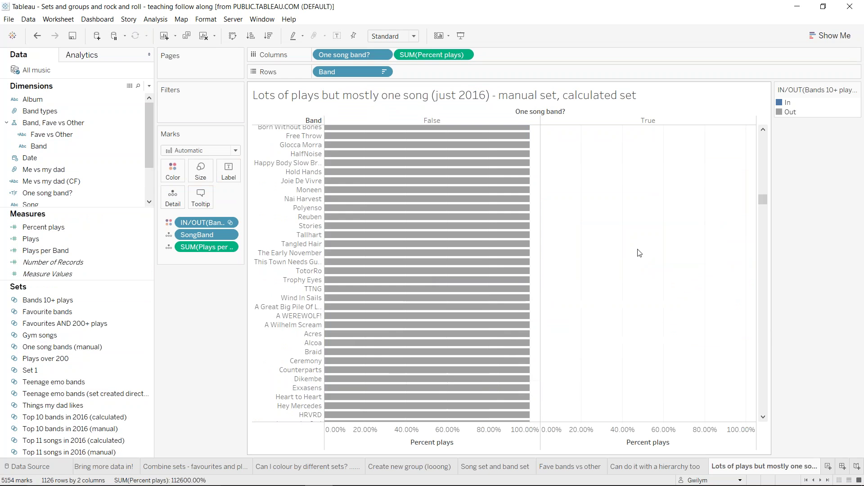
scroll(540, 272, "up", 10)
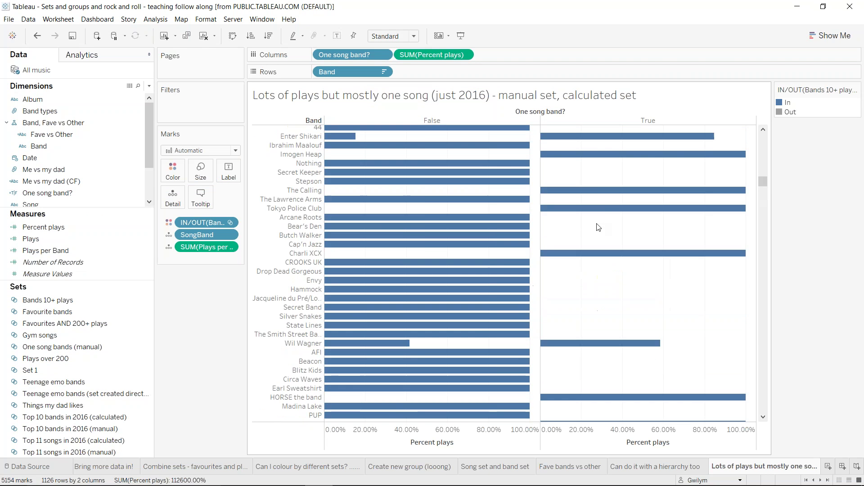
scroll(590, 232, "up", 3)
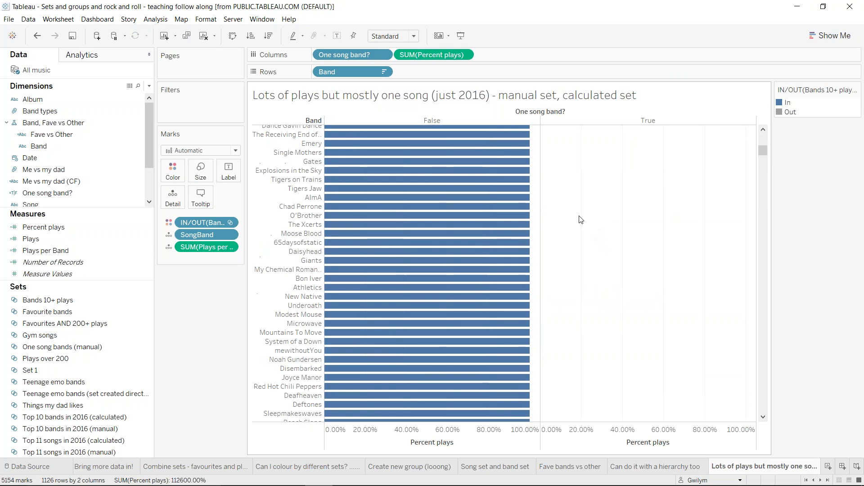
scroll(583, 217, "down", 6)
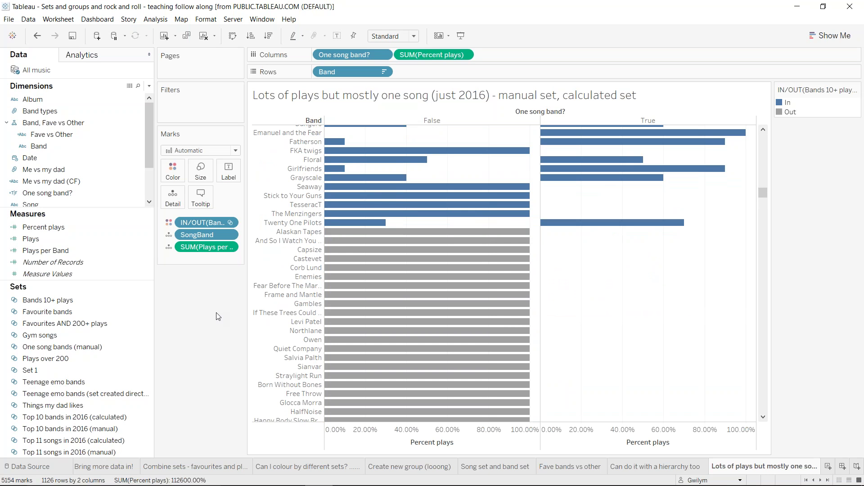
- Start another set from the Band dimension and name it "Bands with a song over 50%"
left_click(136, 267)
left_click(138, 146)
mouse_move(191, 229)
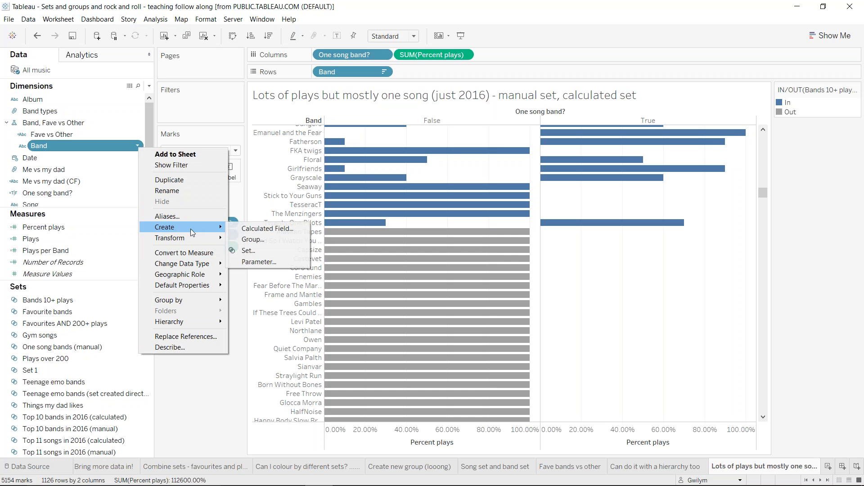
left_click(243, 251)
key("BackSpace")
key("BackSpace")
key("BackSpace")
key("BackSpace")
key("BackSpace")
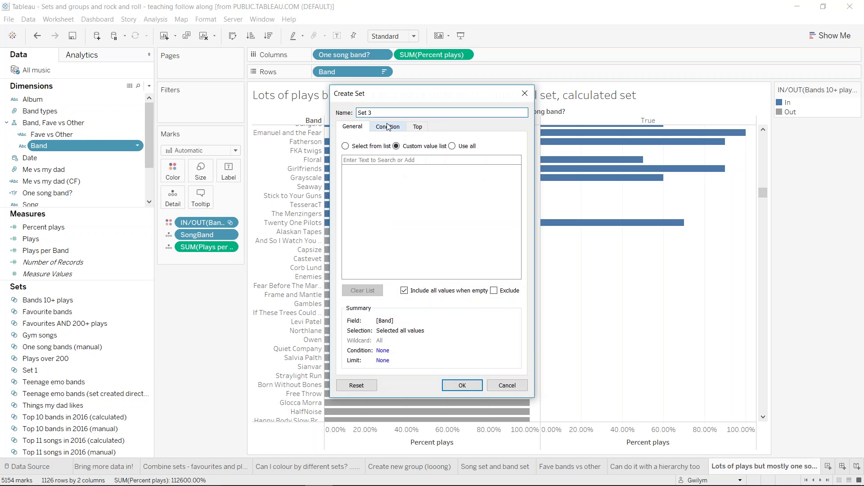
type("Bands with a song over 50%")
- Give the set a by-formula condition of [Percent plays] >= 0.5
left_click(380, 127)
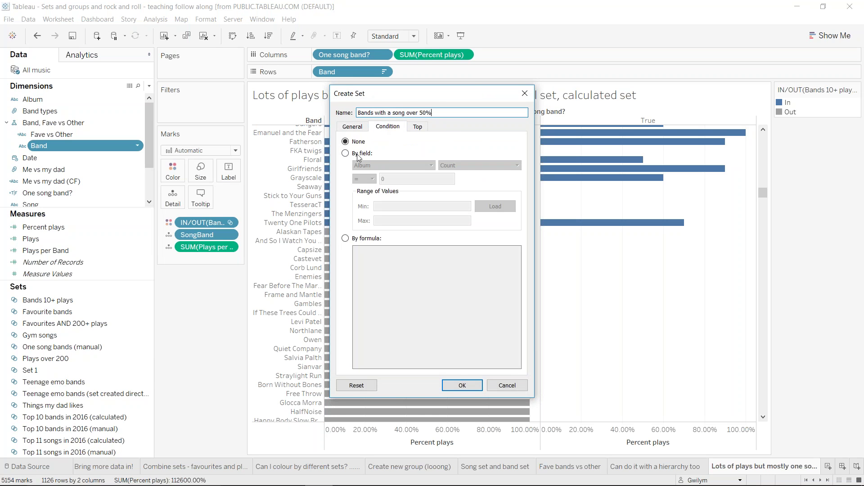
left_click(354, 239)
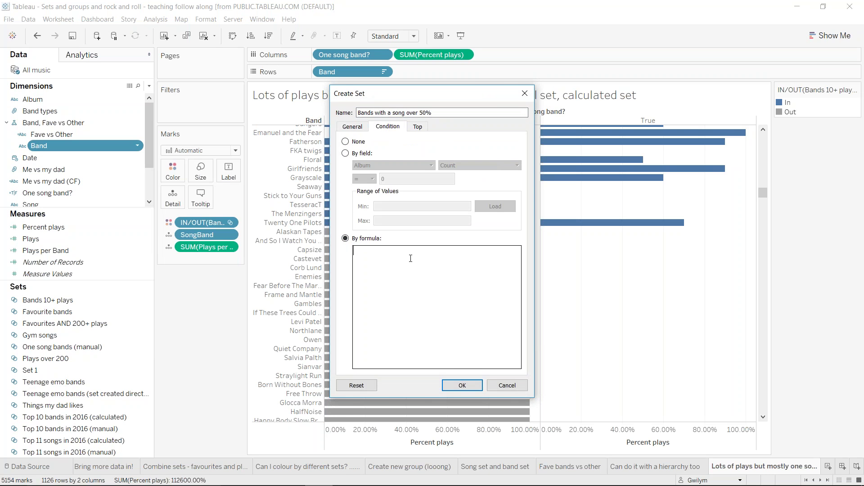
type("[Percent plays]")
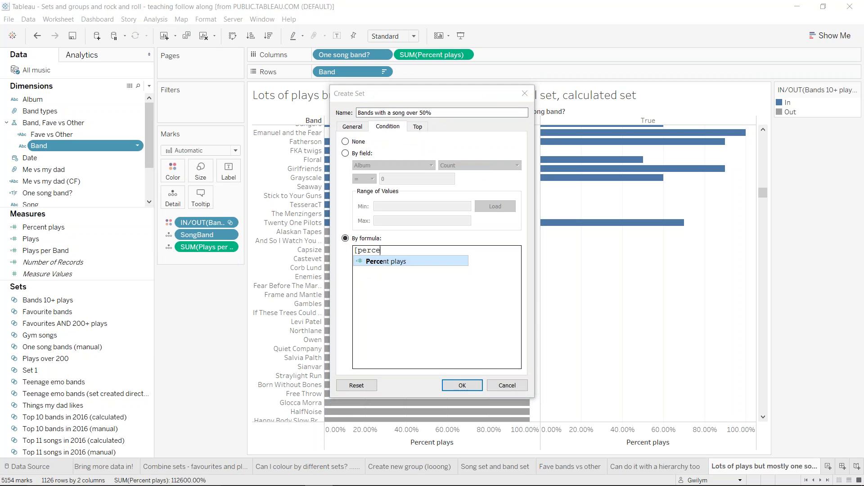
type(" >")
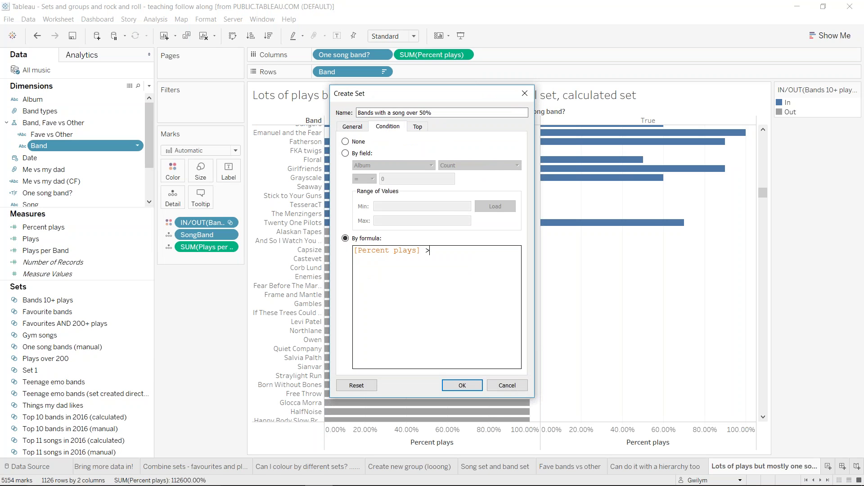
type("= 0.5")
right_click(421, 252)
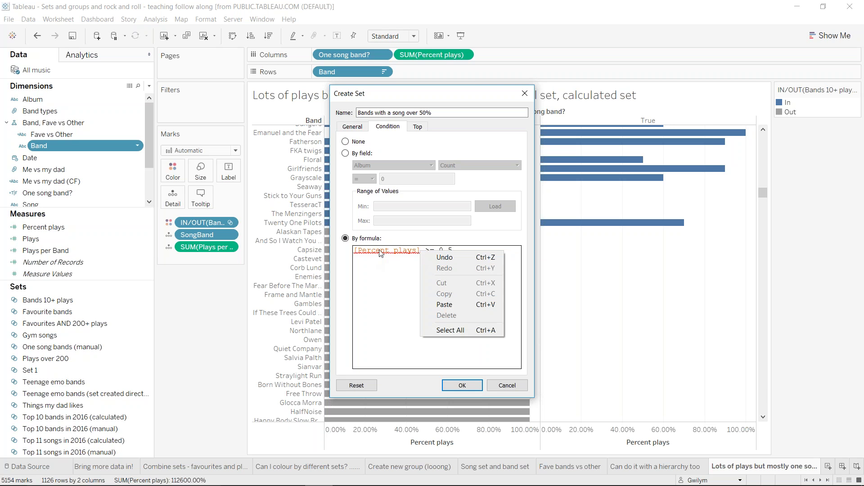
left_click(379, 252)
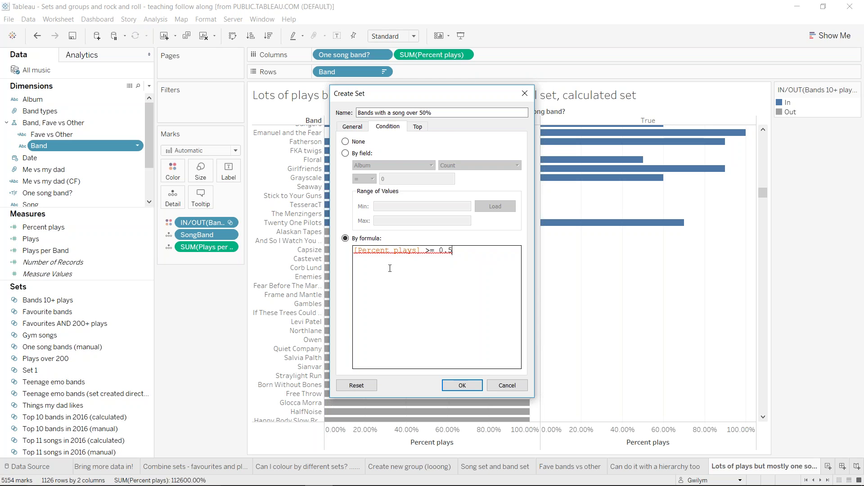
- Wrap Percent plays in MAX so the condition reads MAX([Percent plays]) >= 0.5, and create the set
key("Left")
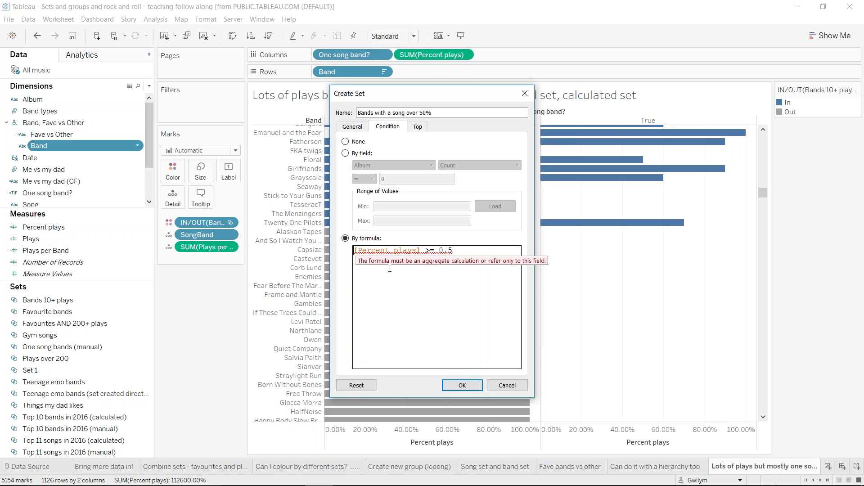
key("Home")
type("MAX(")
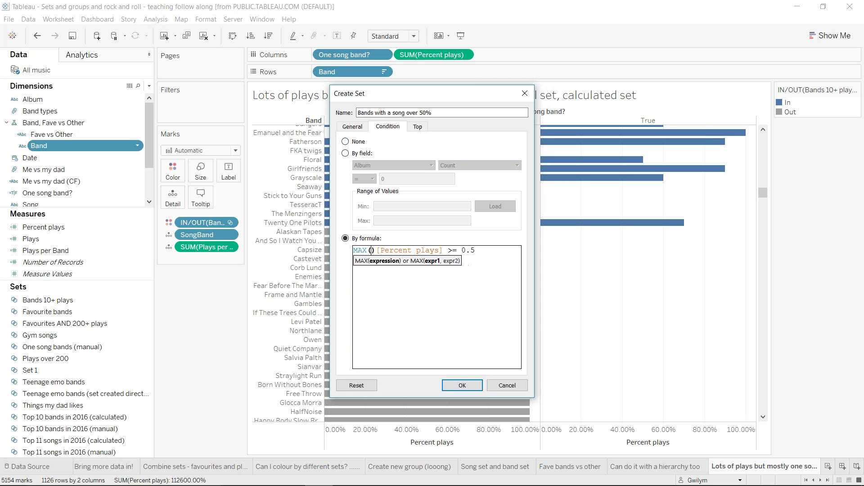
left_click(499, 257)
type(")")
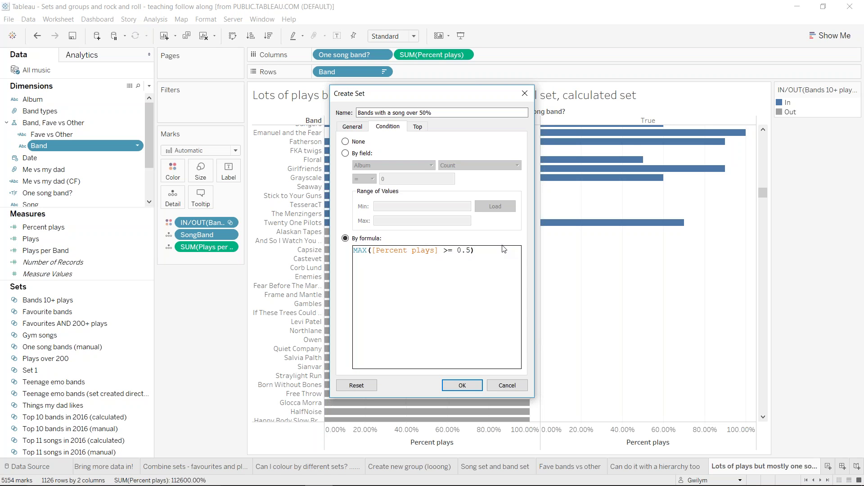
key("BackSpace")
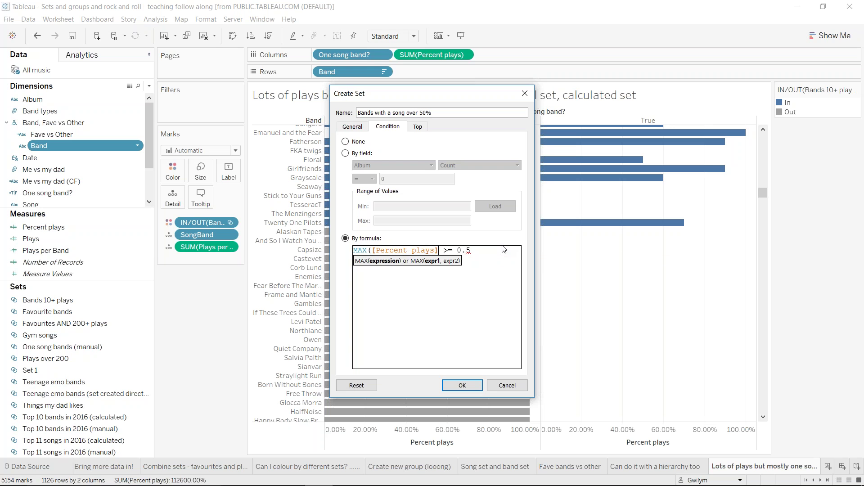
type(")")
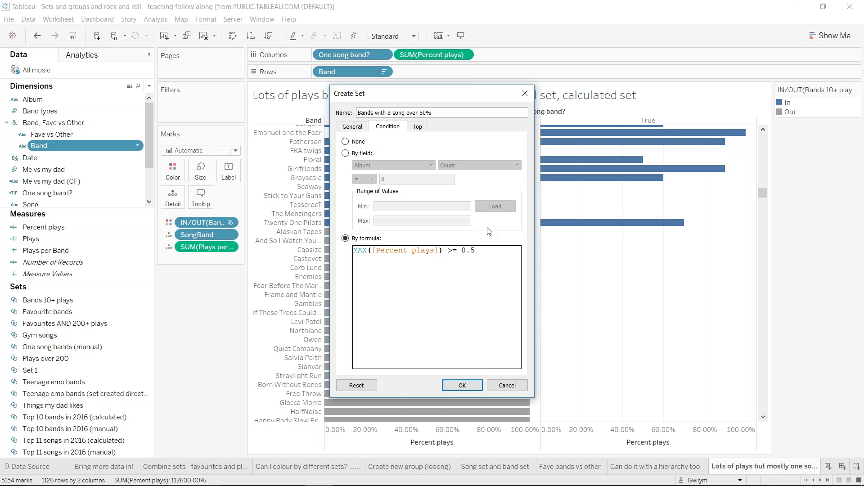
left_click(462, 385)
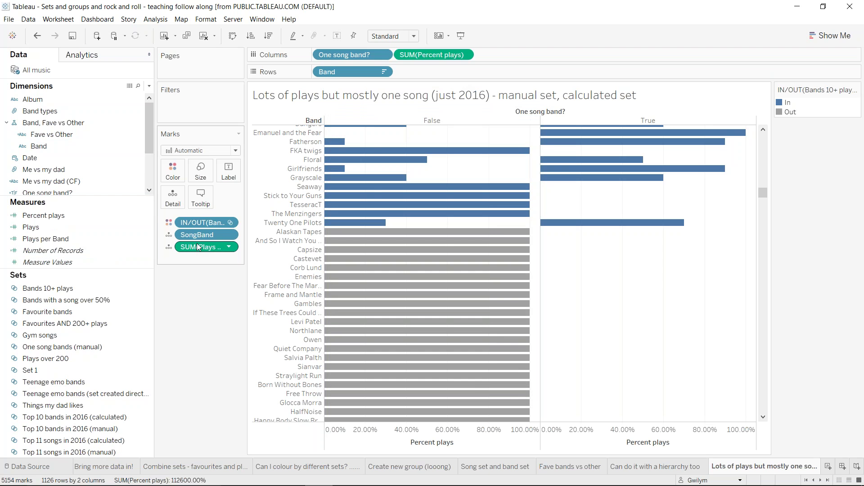
- Replace the set colouring the band bars with Bands with a song over 50%
left_click_drag(203, 222, 198, 315)
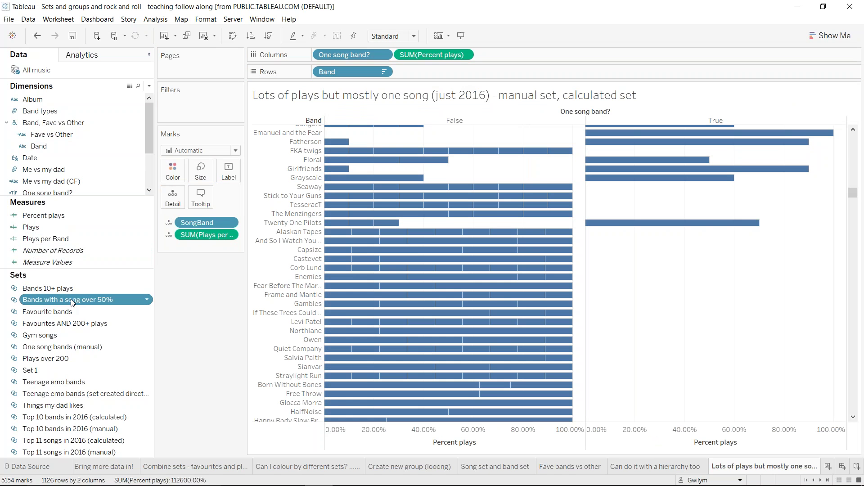
left_click_drag(72, 300, 173, 178)
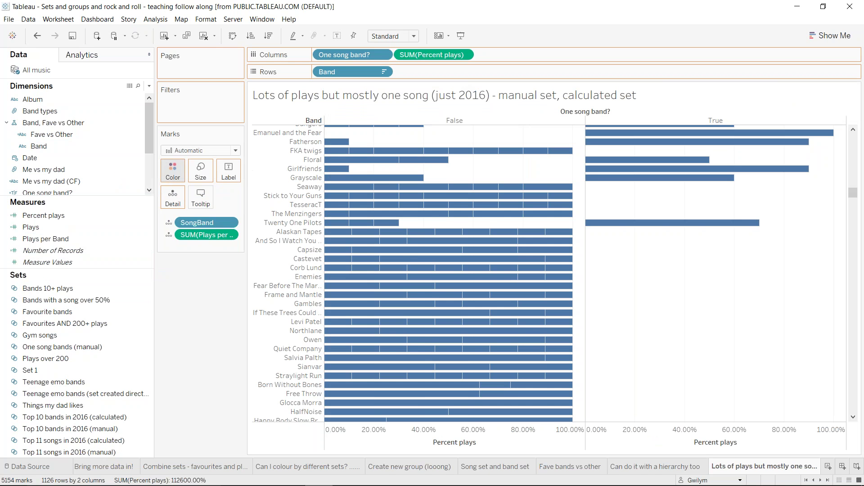
scroll(645, 255, "down", 5)
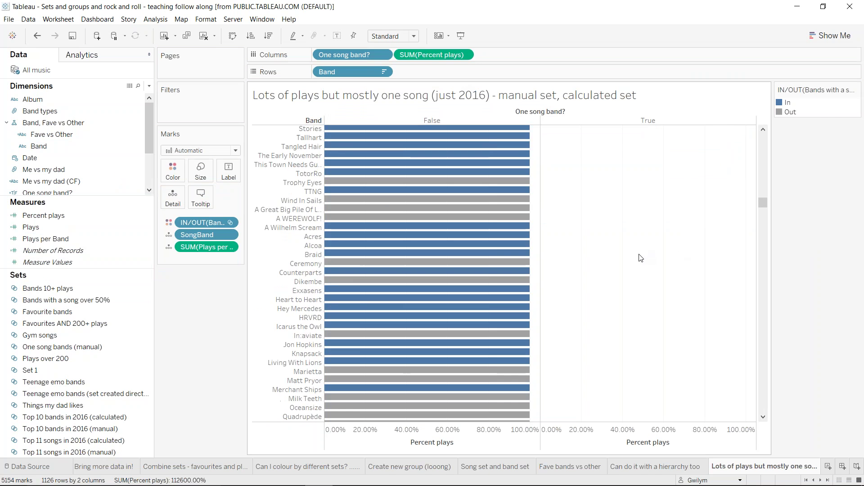
- Examine which bands the colouring marks as in or out across the one-song True and False columns, above and below ten plays
scroll(641, 256, "up", 10)
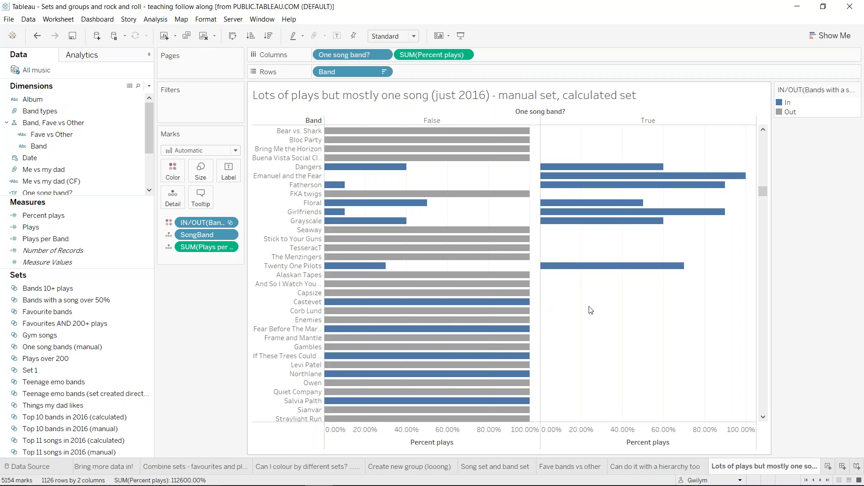
scroll(687, 299, "up", 5)
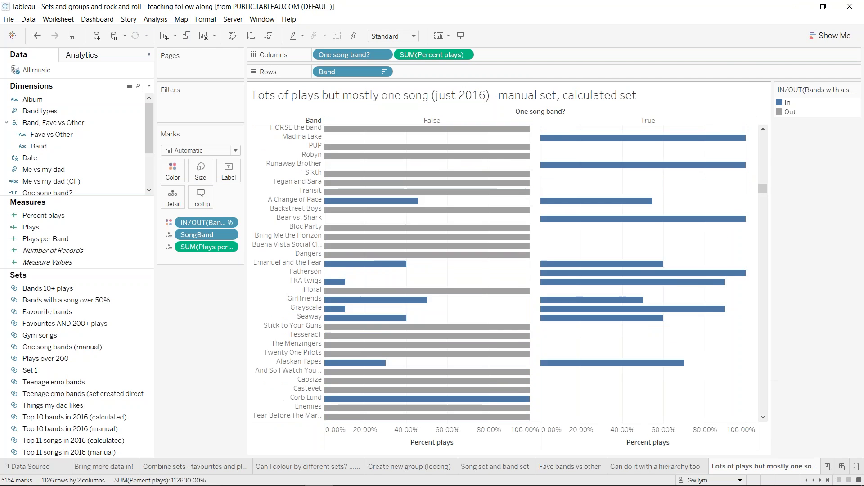
scroll(648, 149, "up", 5)
mouse_move(648, 141)
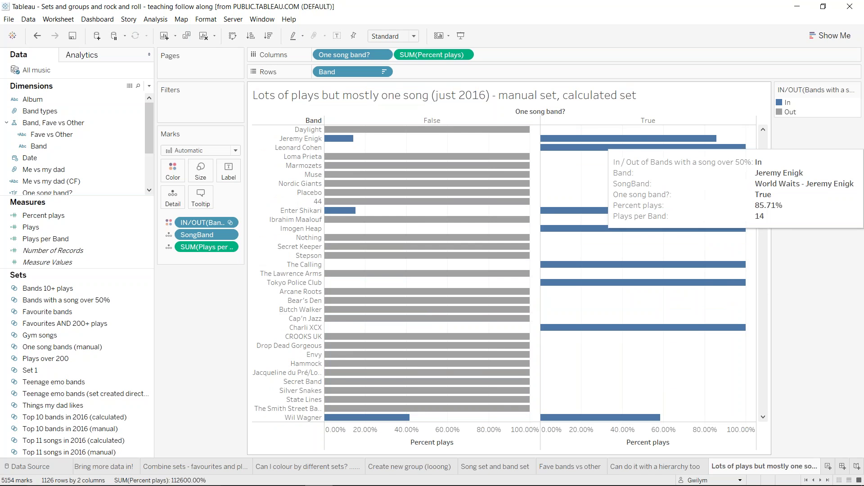
mouse_move(648, 265)
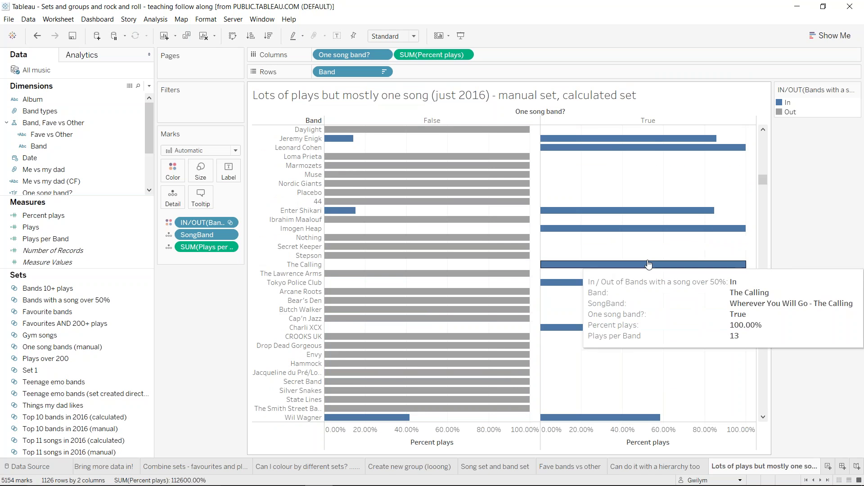
scroll(648, 261, "down", 5)
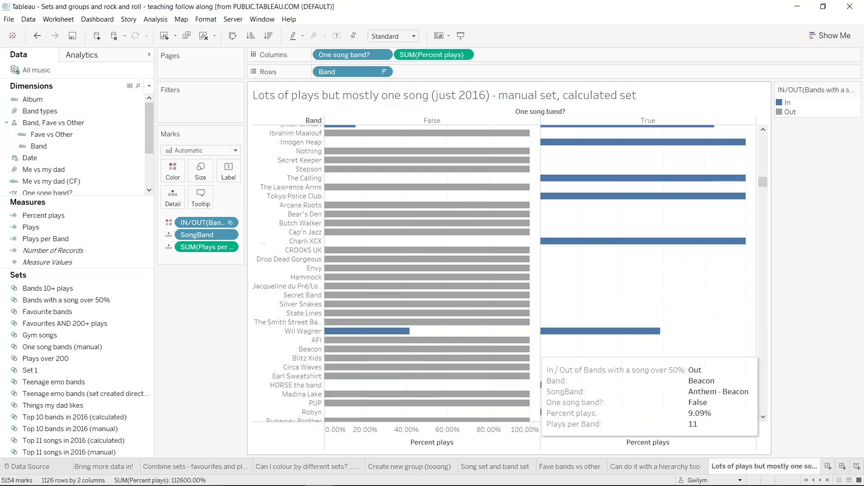
scroll(383, 315, "down", 5)
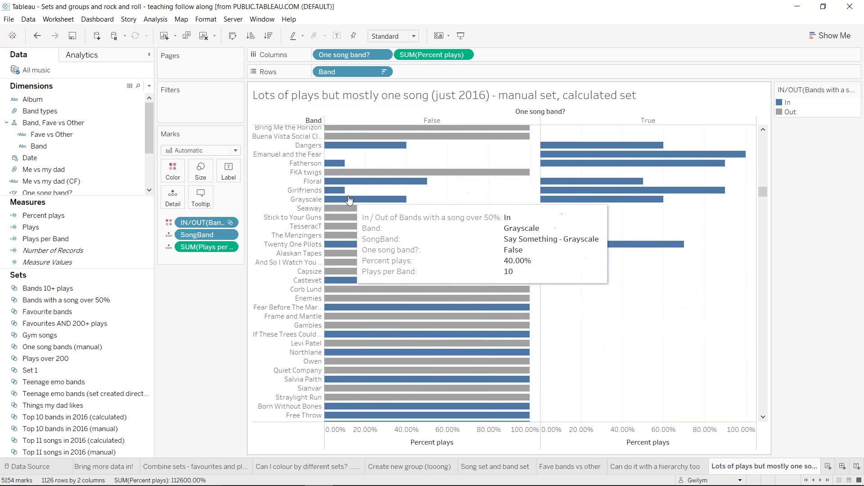
mouse_move(434, 244)
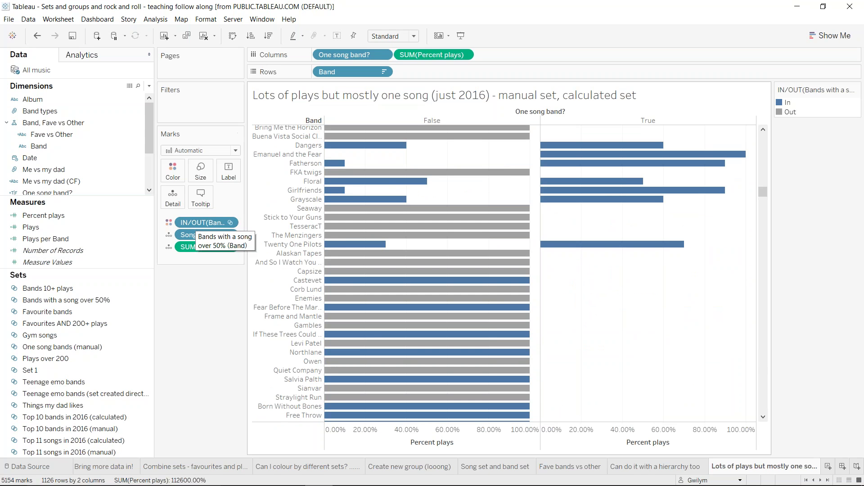
scroll(504, 276, "down", 3)
mouse_move(488, 267)
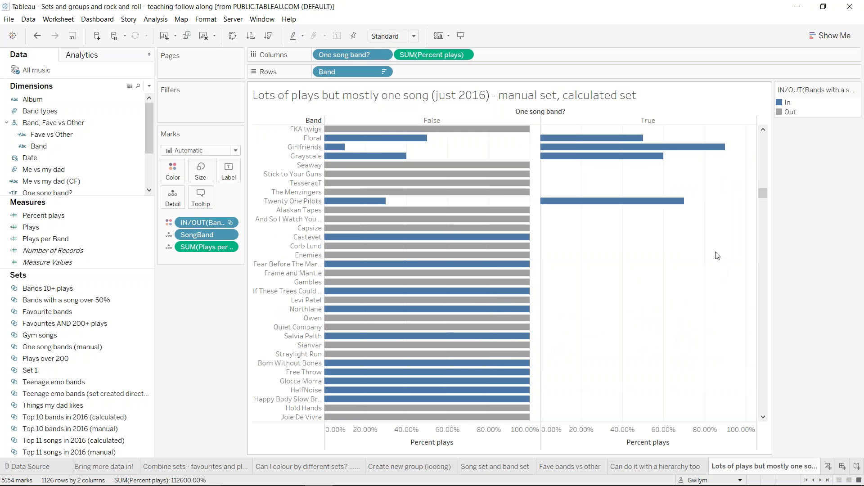
scroll(709, 250, "up", 2)
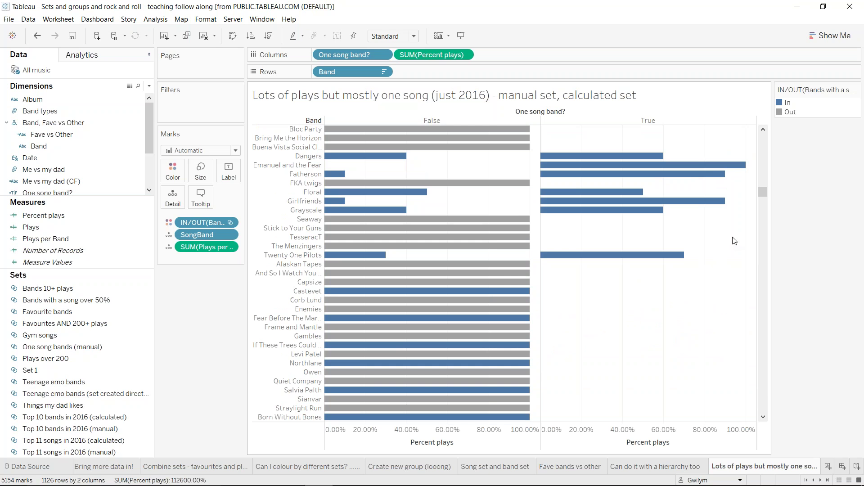
scroll(738, 252, "up", 10)
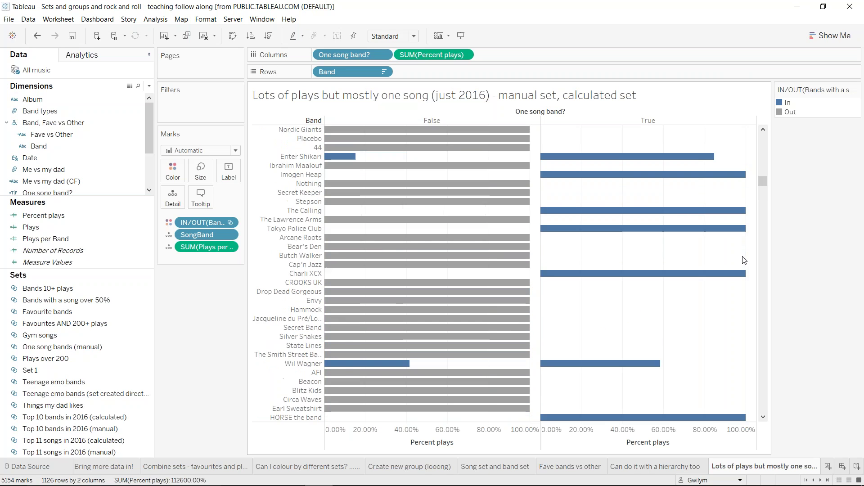
left_click_drag(601, 163, 666, 253)
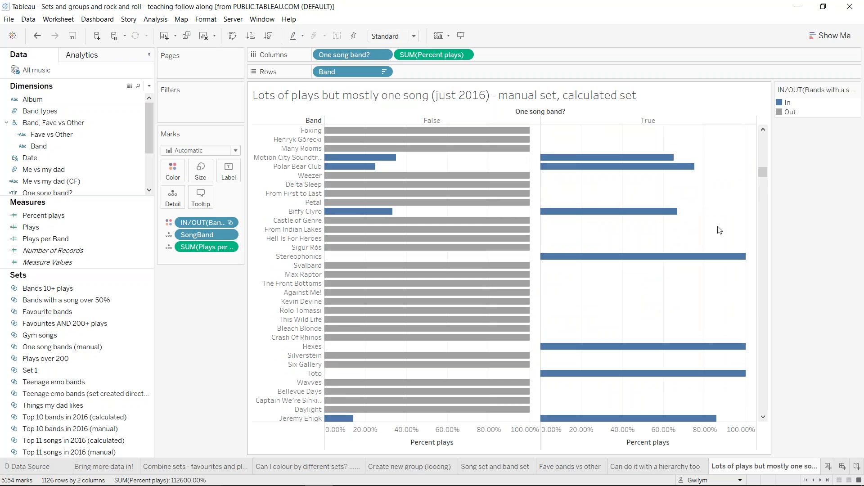
scroll(720, 230, "down", 5)
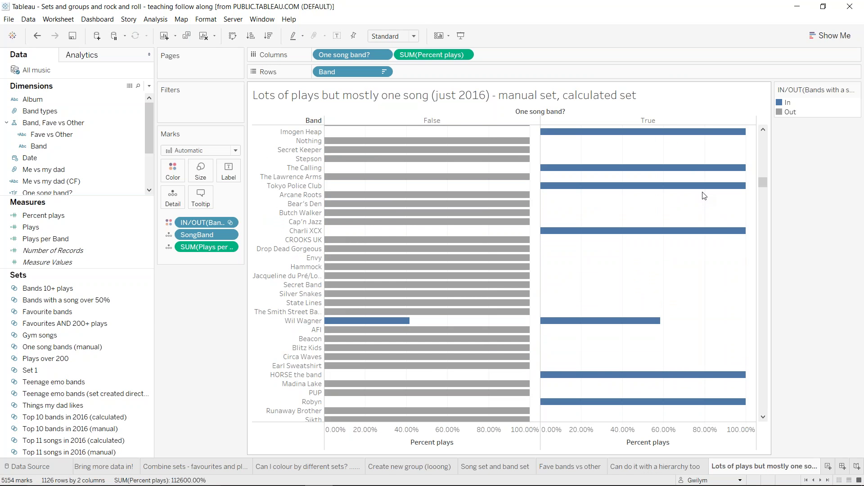
scroll(704, 195, "down", 5)
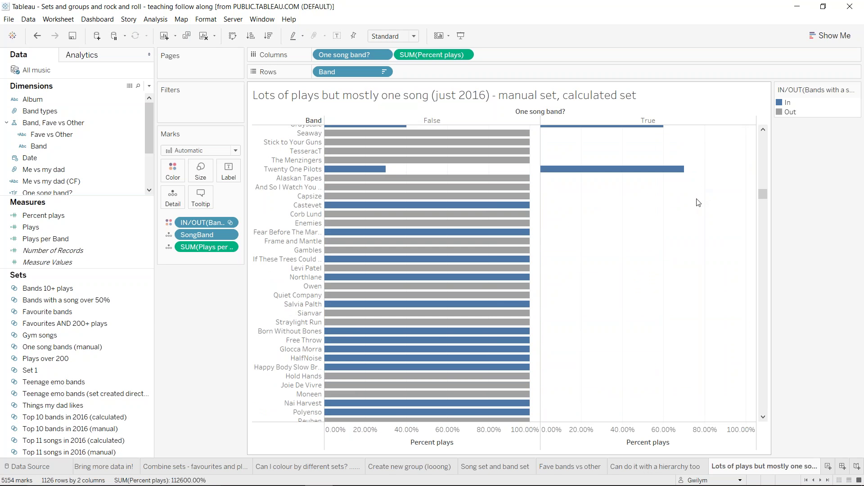
scroll(664, 244, "up", 1)
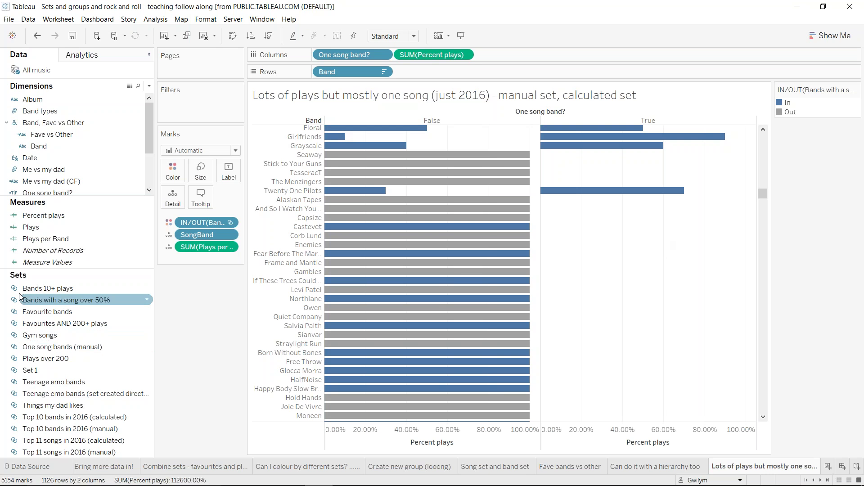
- Create a combined set of the shared members in Bands with a song over 50% and Bands 10+ plays
right_click(118, 301)
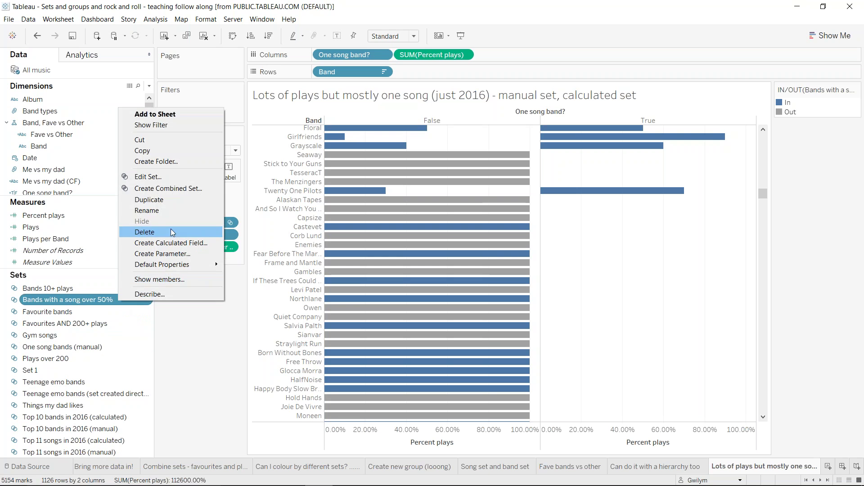
left_click(175, 187)
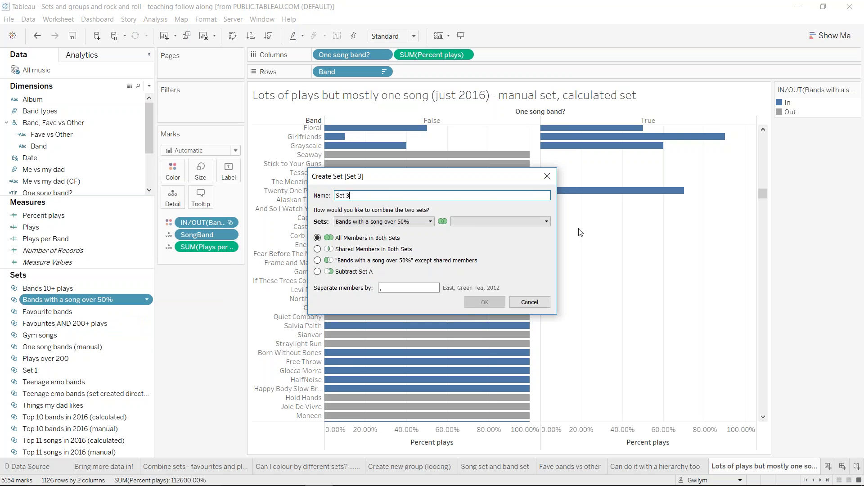
left_click(510, 222)
left_click(512, 231)
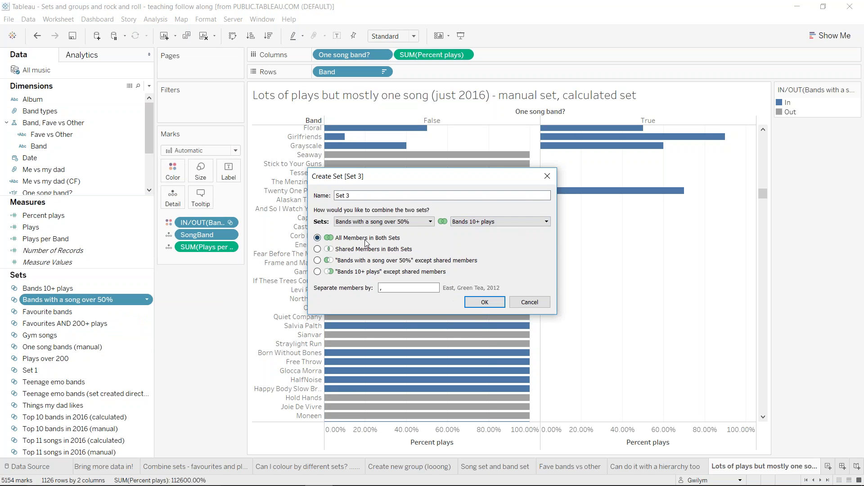
left_click(318, 249)
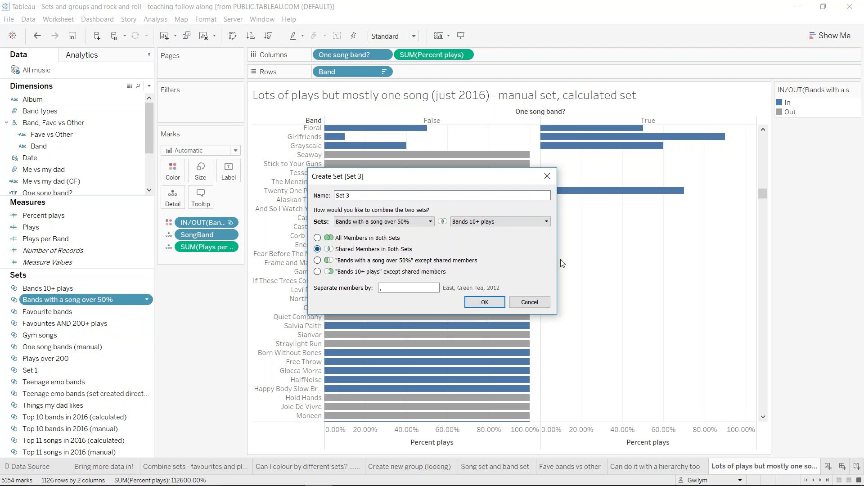
left_click(485, 302)
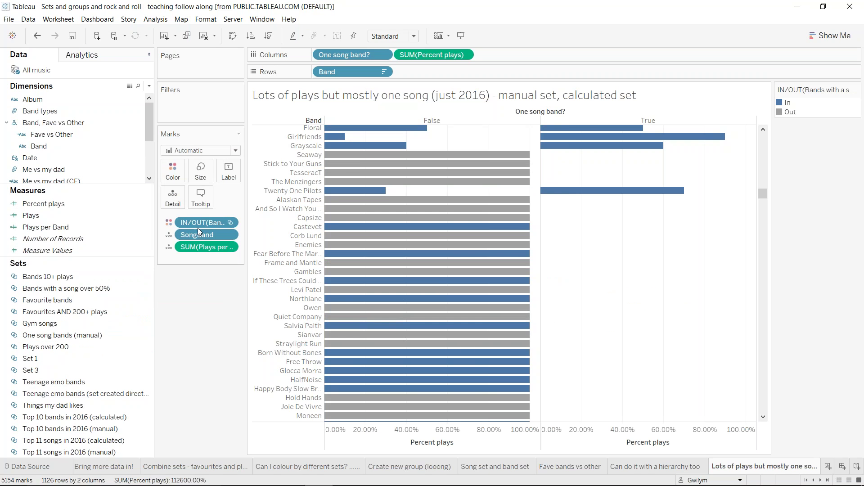
- Remove the set colouring from the band bars and rename the combined set Set 3 as One song bands (calculated)
left_click_drag(201, 223, 54, 276)
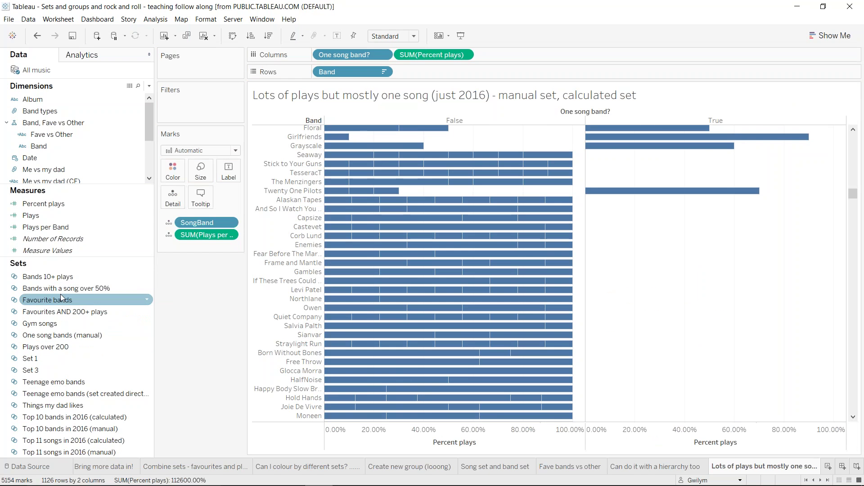
right_click(59, 370)
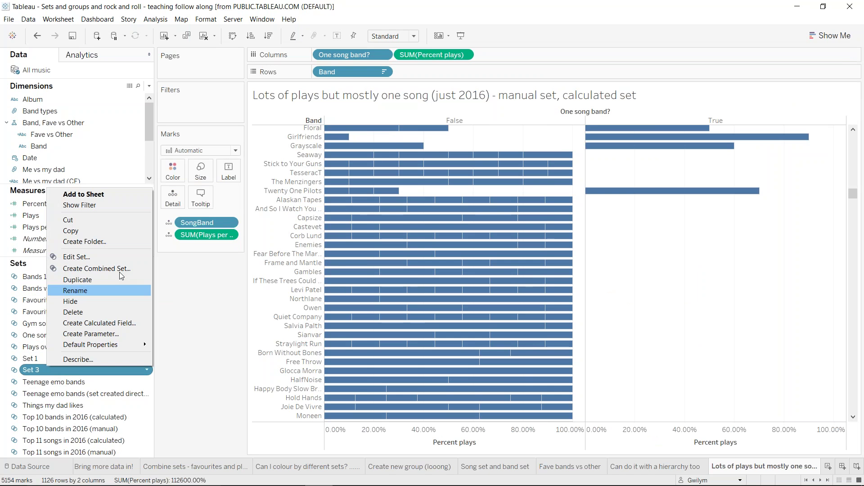
left_click(109, 256)
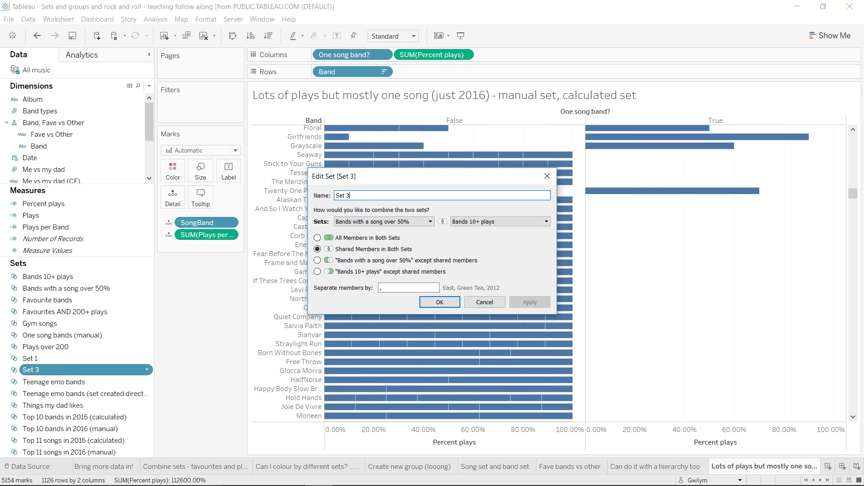
key("ctrl+a")
type("On")
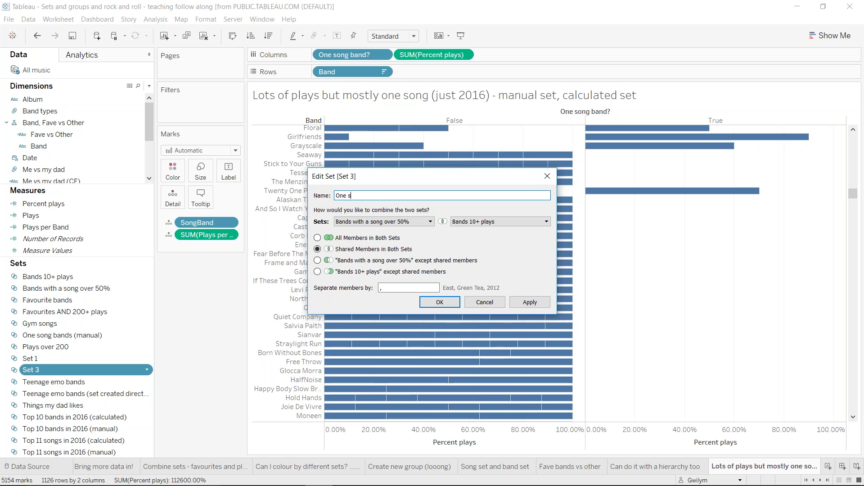
type("e song bands (calculated)")
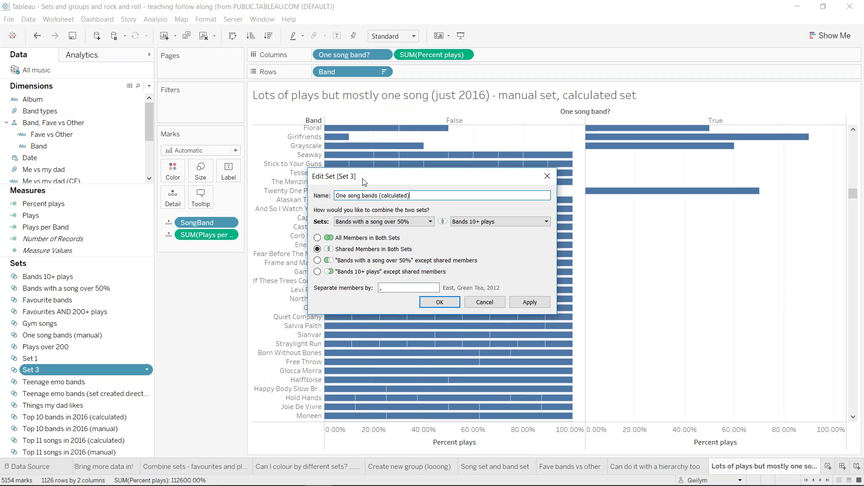
left_click(440, 302)
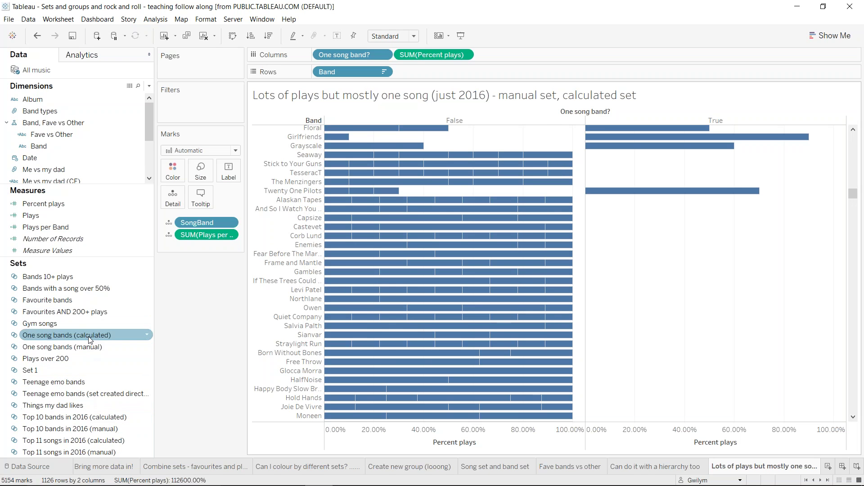
- Colour the band bars by membership of the One song bands (calculated) set
left_click_drag(68, 335, 180, 170)
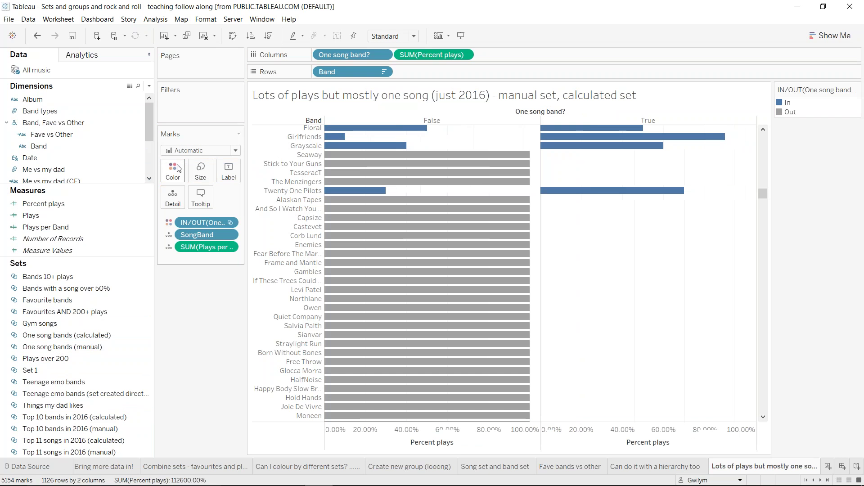
scroll(689, 218, "down", 5)
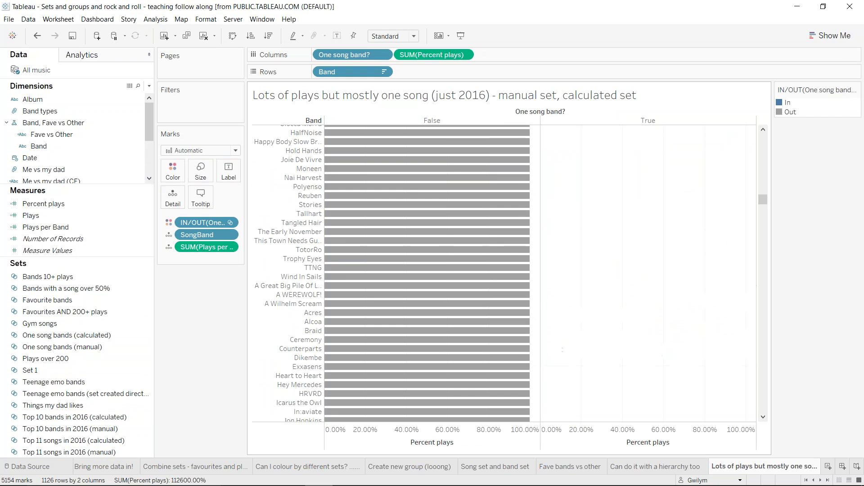
scroll(633, 314, "up", 5)
scroll(633, 314, "up", 5)
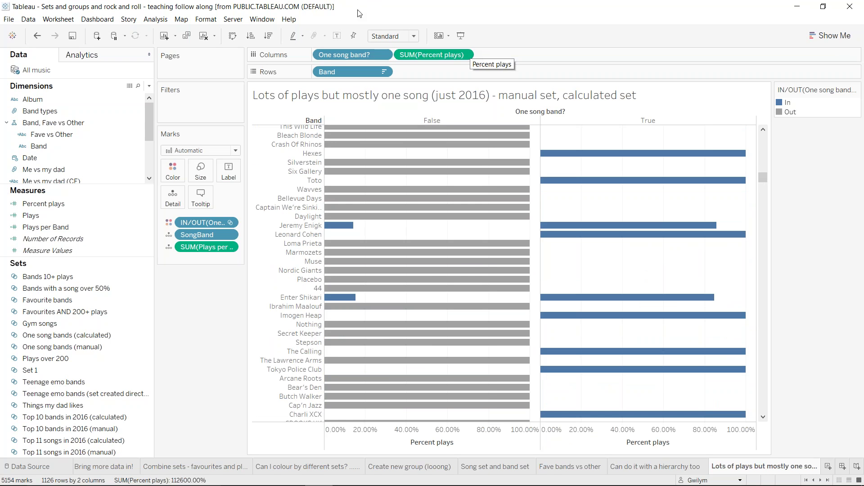
- Replace One song band? and Percent plays on the columns with Plays, keeping one bar per band
left_click_drag(353, 56, 276, 4)
left_click_drag(365, 58, 41, 149)
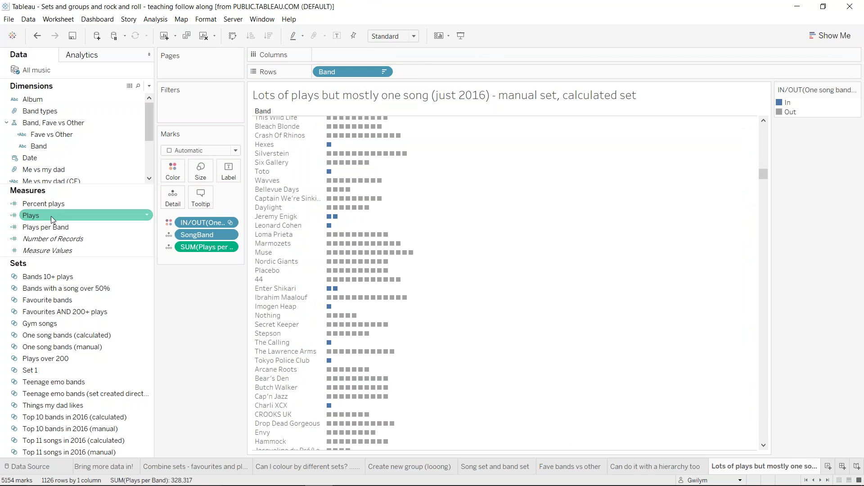
left_click_drag(51, 220, 369, 56)
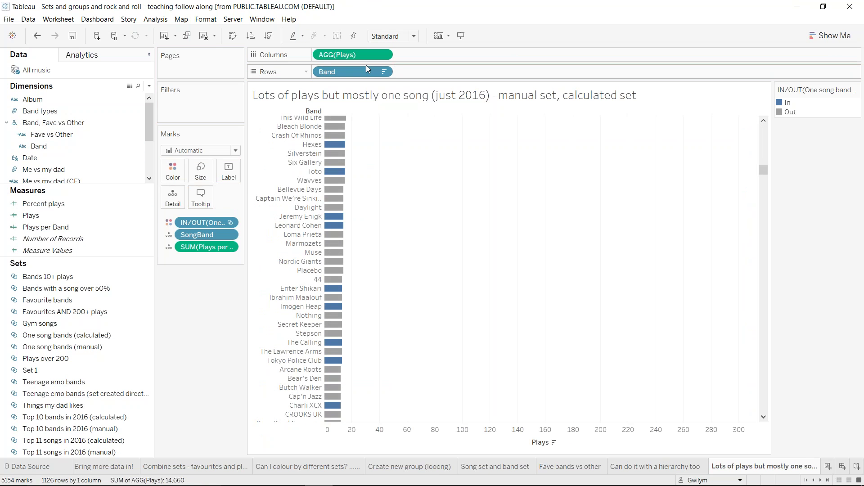
- Examine which bands the One song bands (calculated) colouring marks as in, from the most played down past the ten-play threshold
left_click_drag(764, 170, 765, 118)
mouse_move(507, 165)
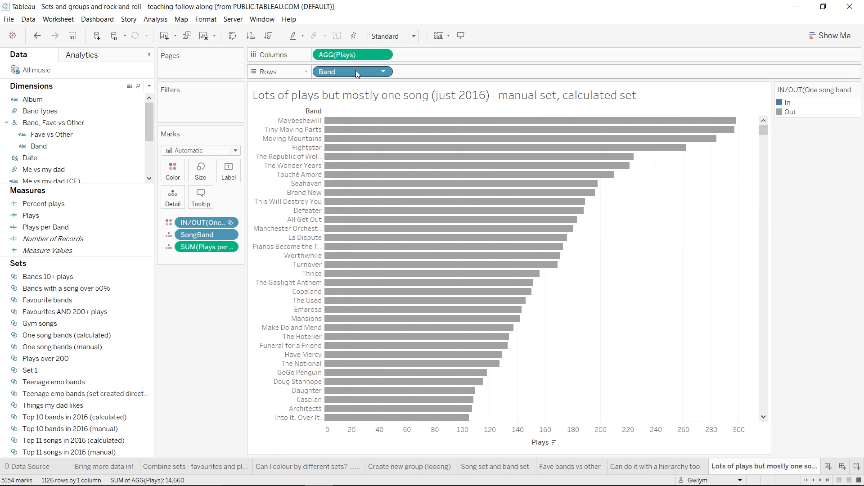
mouse_move(376, 149)
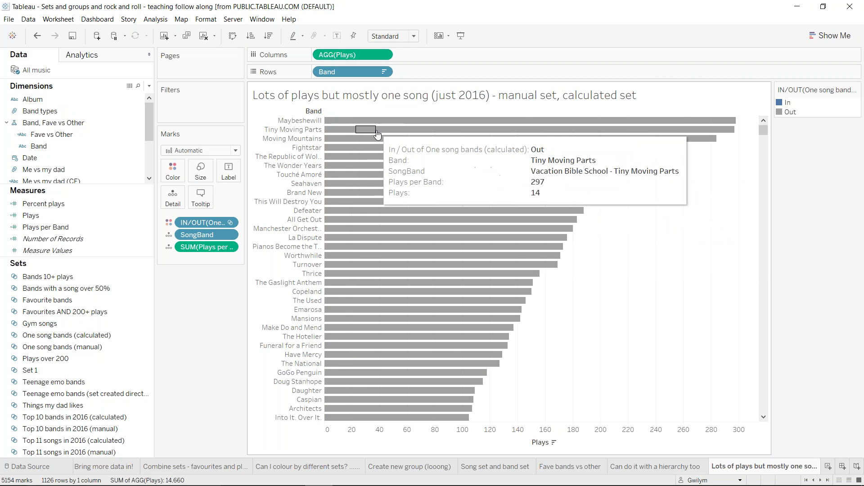
mouse_move(416, 163)
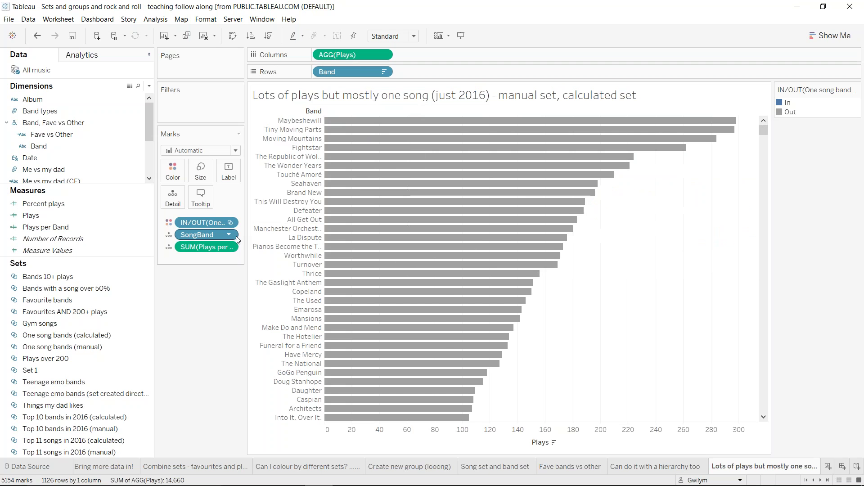
scroll(651, 222, "down", 10)
scroll(652, 220, "down", 5)
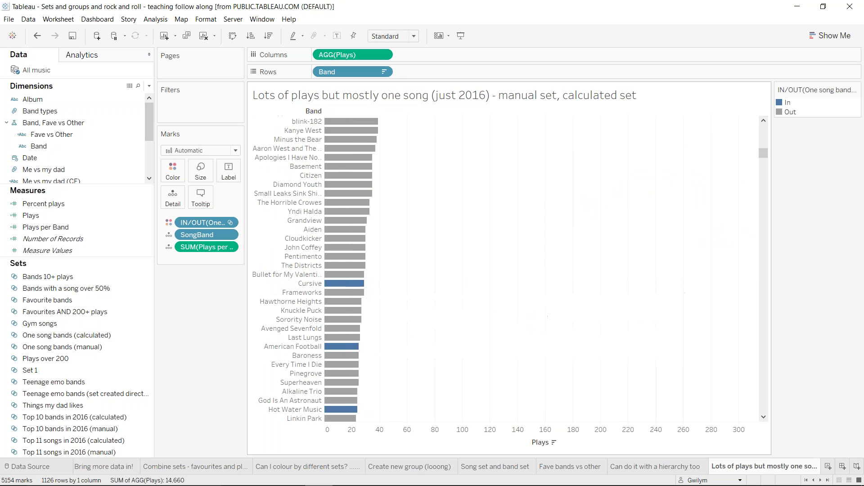
mouse_move(353, 346)
scroll(409, 317, "down", 2)
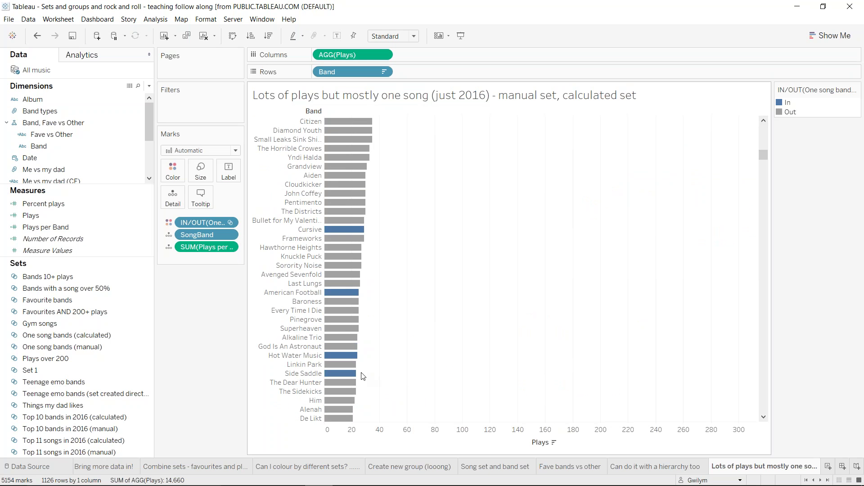
scroll(531, 262, "down", 10)
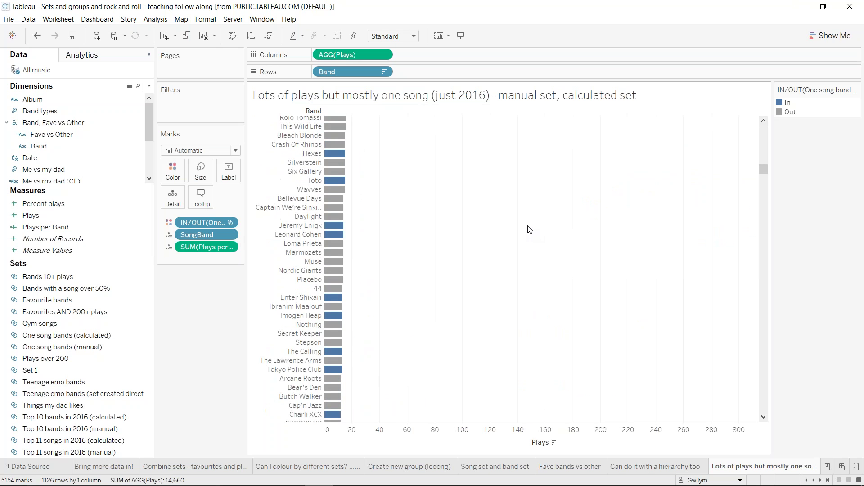
scroll(528, 228, "down", 4)
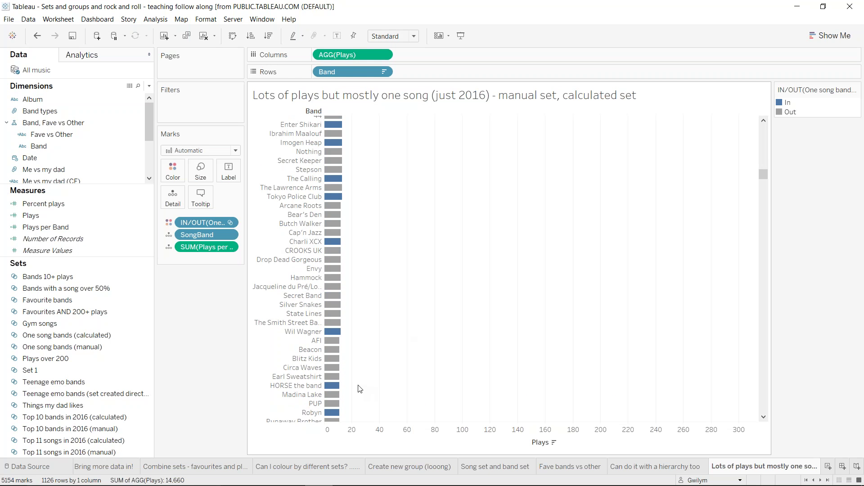
scroll(361, 389, "down", 3)
scroll(373, 335, "down", 3)
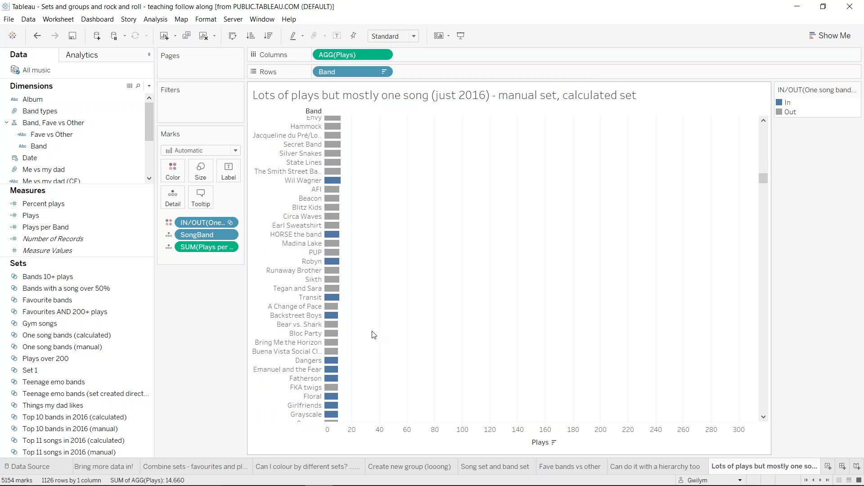
scroll(363, 337, "down", 3)
mouse_move(333, 369)
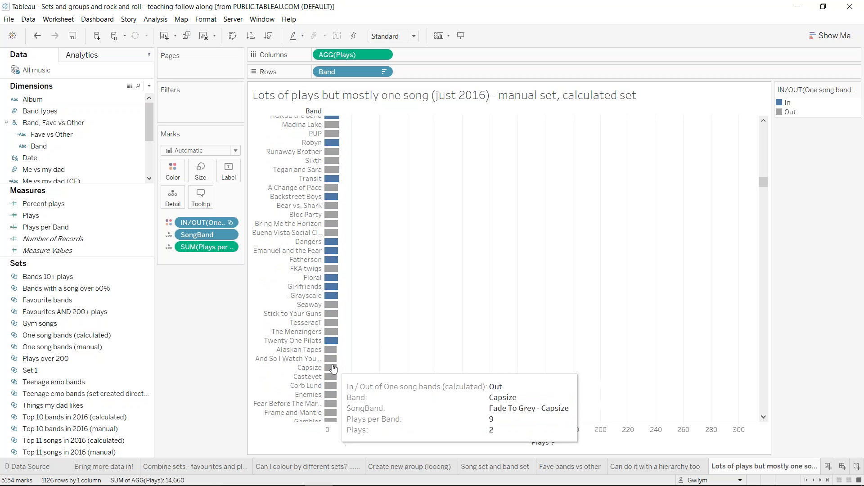
scroll(393, 317, "down", 10)
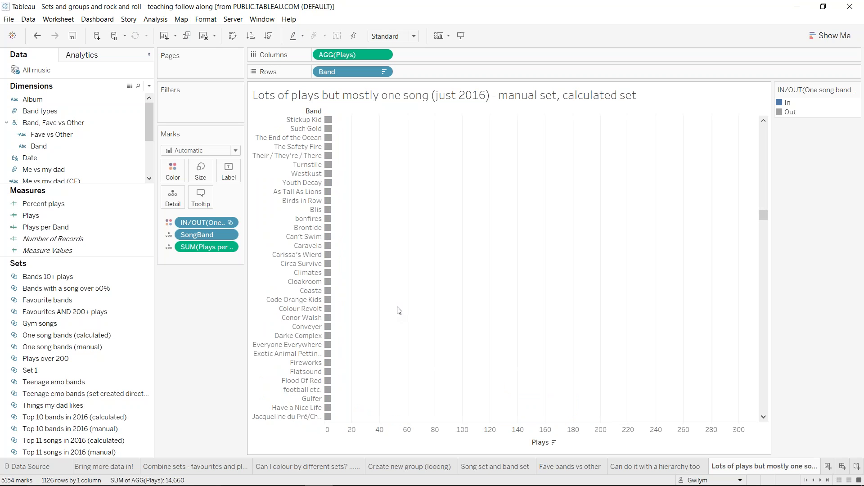
scroll(399, 311, "down", 5)
scroll(418, 298, "down", 10)
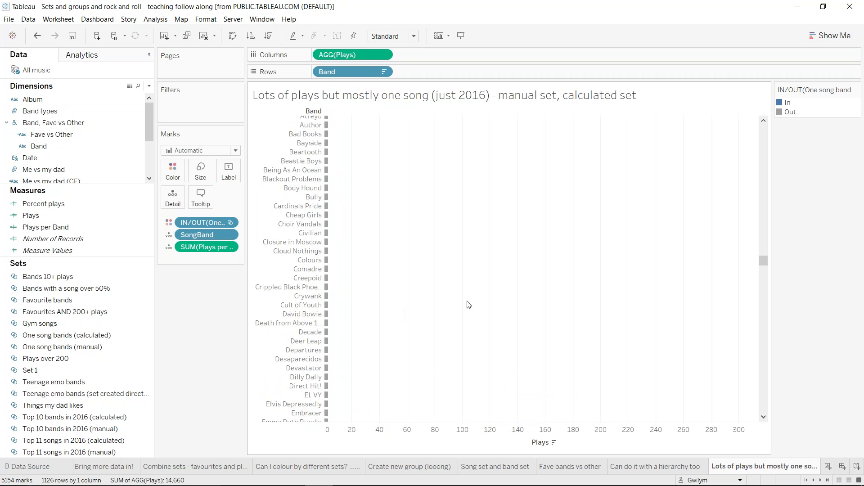
left_click_drag(764, 263, 762, 120)
scroll(644, 237, "down", 10)
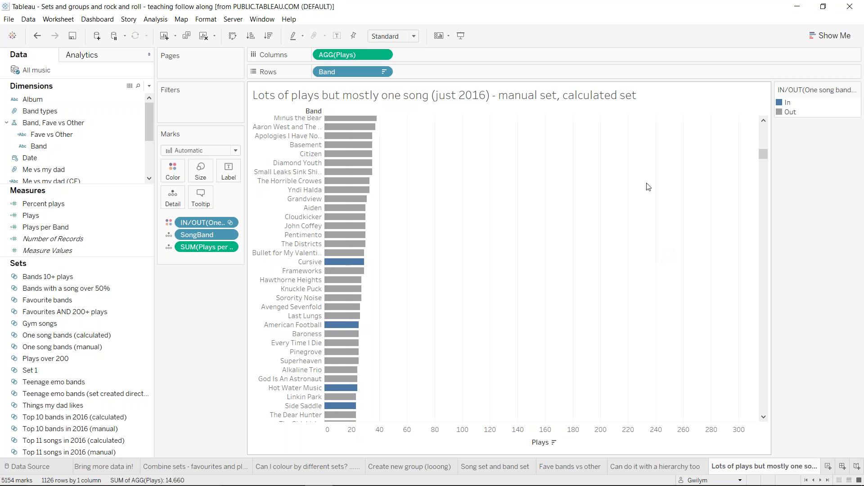
- Edit the All music data source filter on the year of Date to keep only 2016
left_click(33, 20)
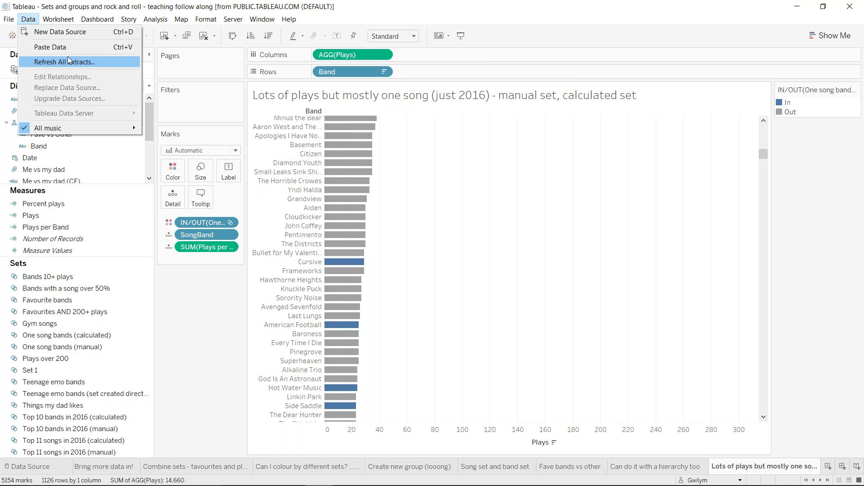
mouse_move(68, 127)
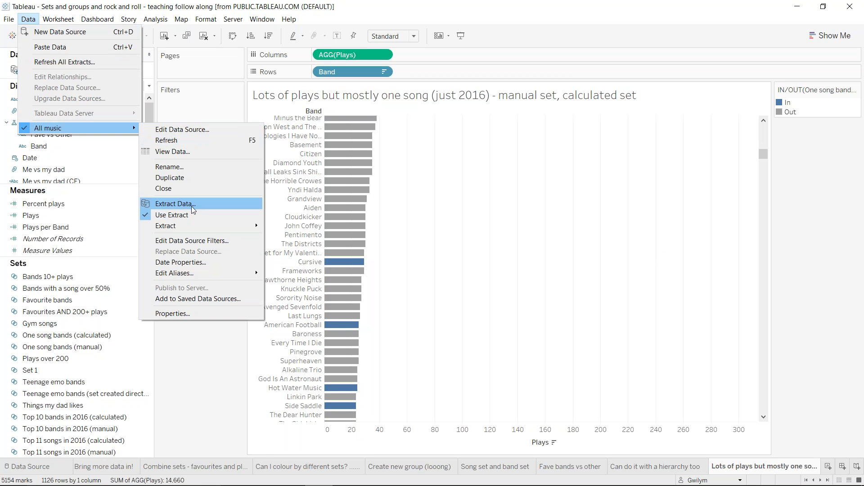
left_click(210, 240)
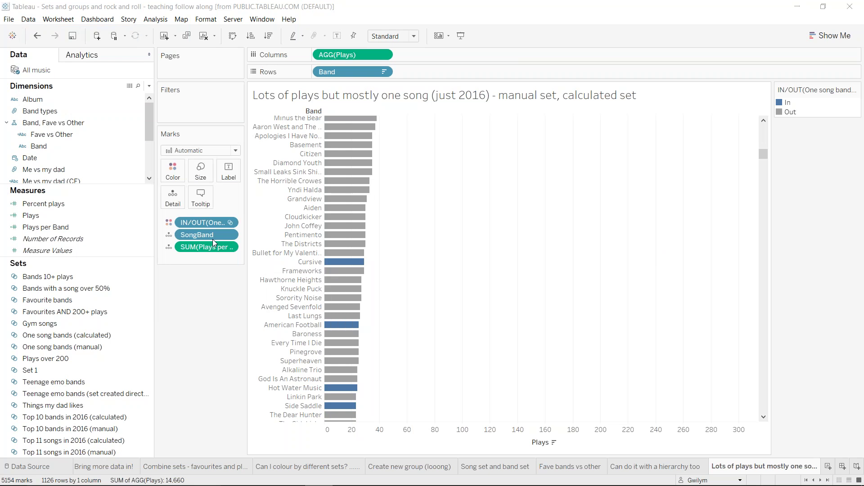
left_click(414, 229)
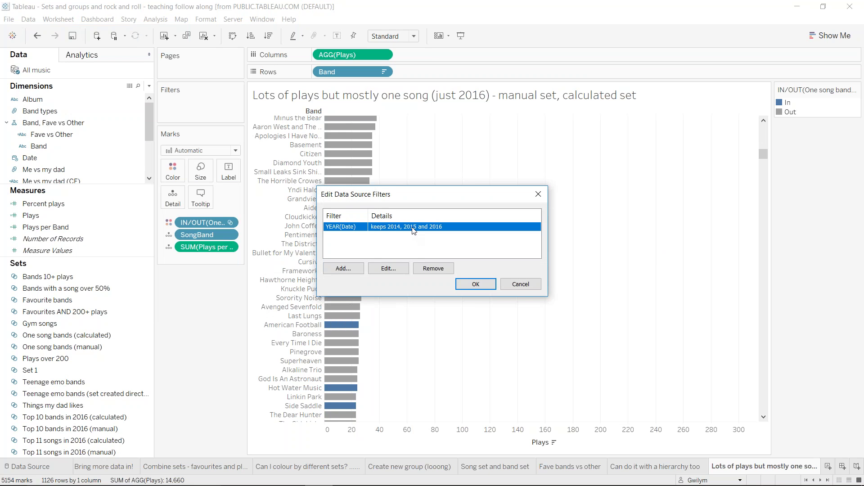
left_click(388, 269)
left_click(350, 176)
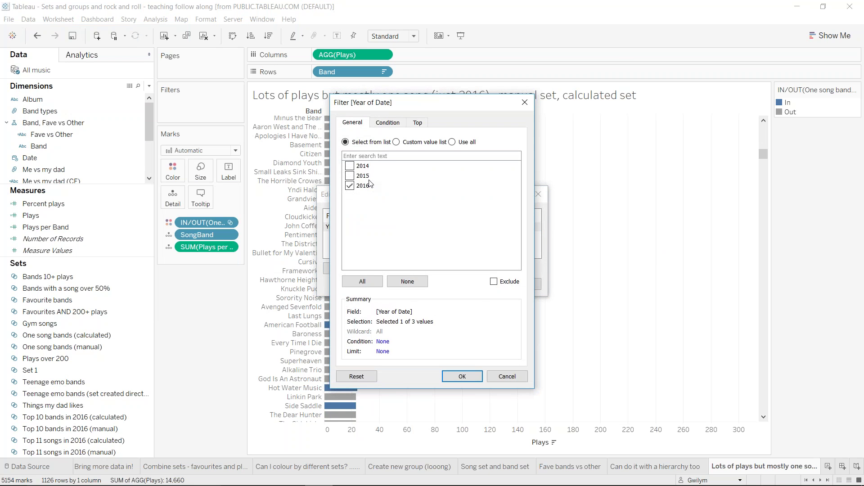
left_click(472, 379)
left_click(476, 285)
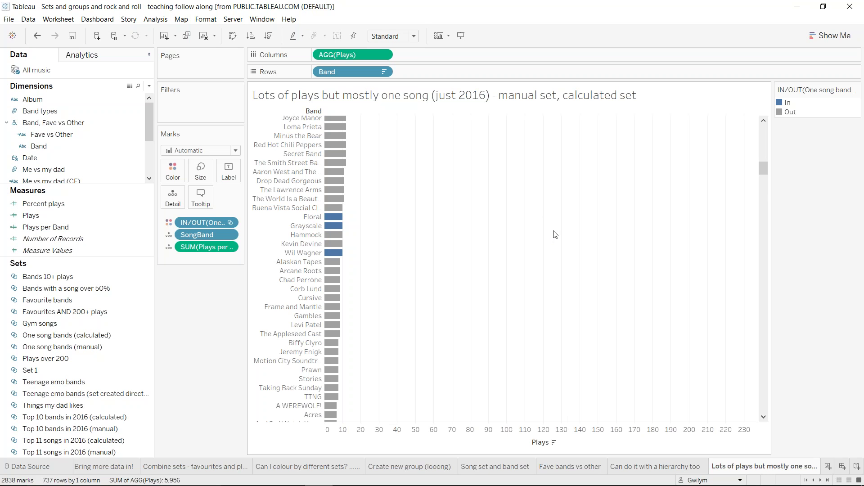
- Examine which bands are still coloured as one-song bands in the 2016 plays, above and below ten plays
scroll(690, 260, "down", 10)
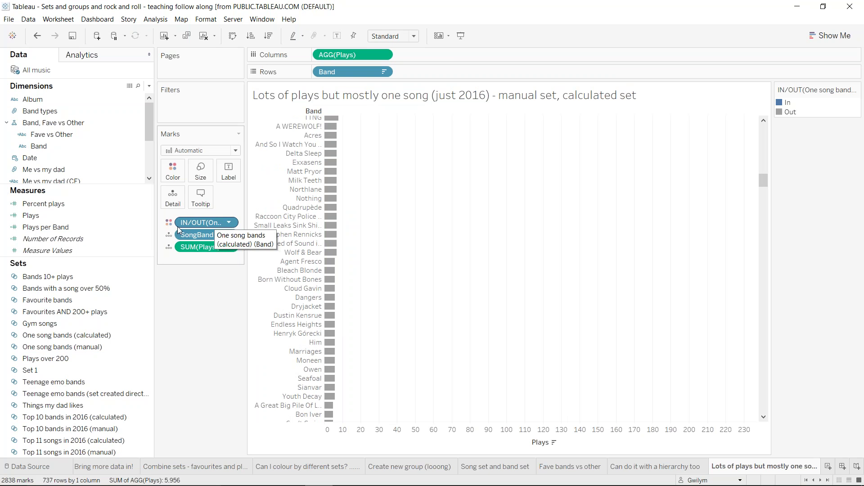
scroll(456, 228, "up", 6)
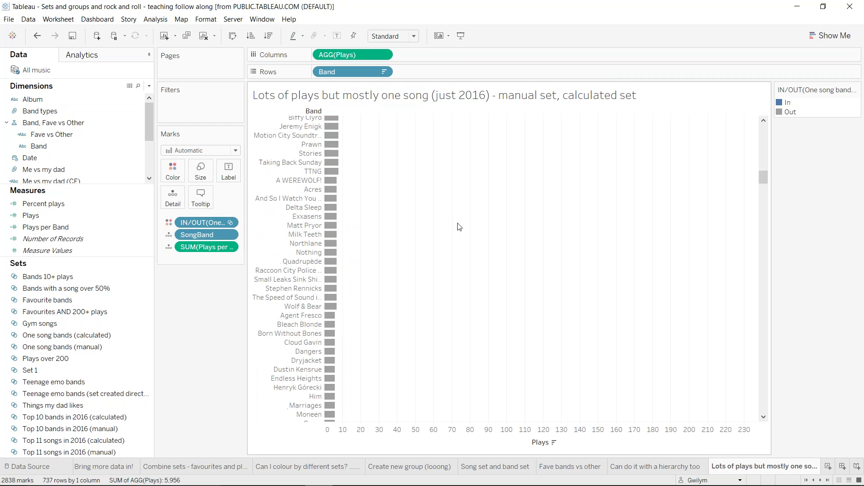
scroll(455, 233, "up", 7)
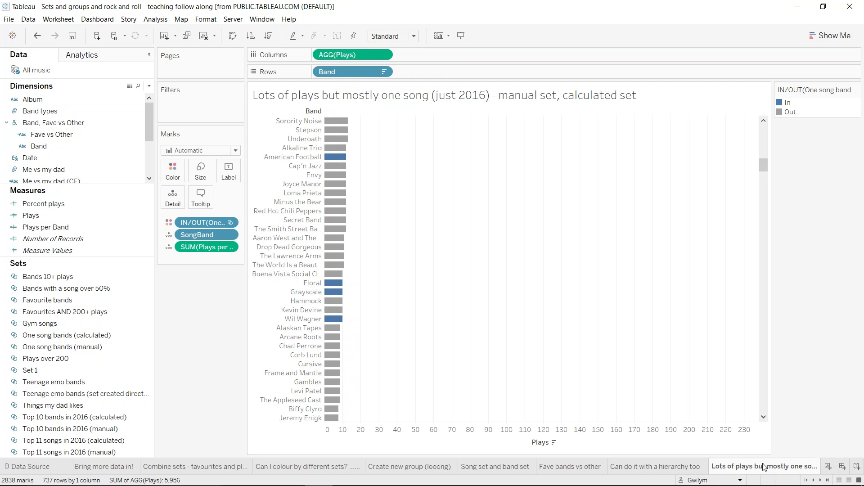
scroll(765, 467, "down", 1)
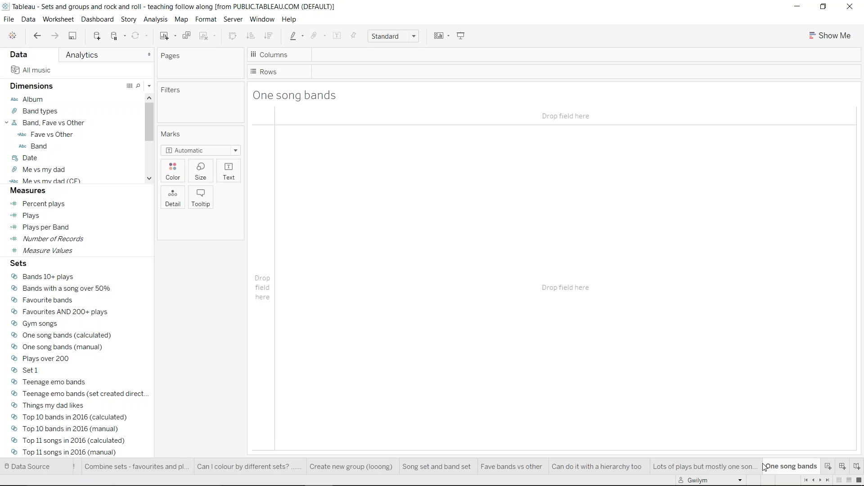
left_click(728, 469)
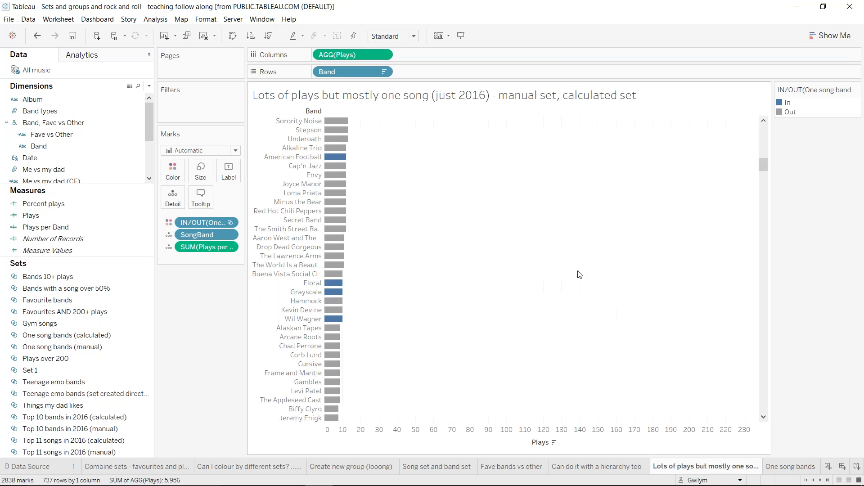
scroll(520, 224, "down", 10)
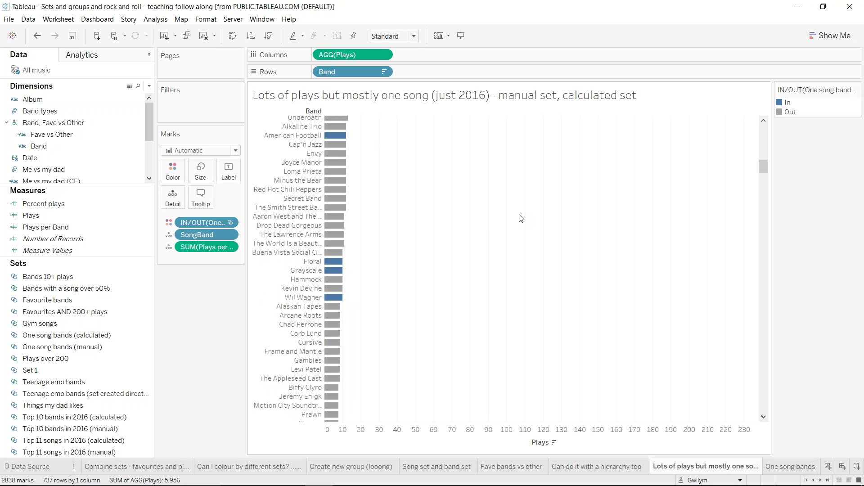